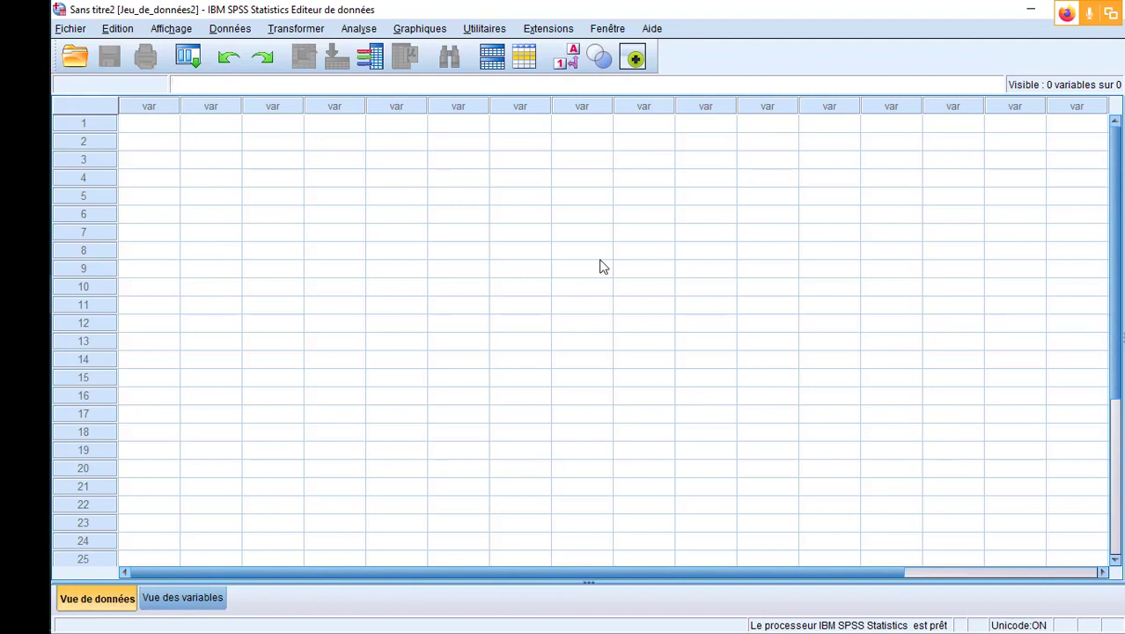
pyautogui.click(356, 32)
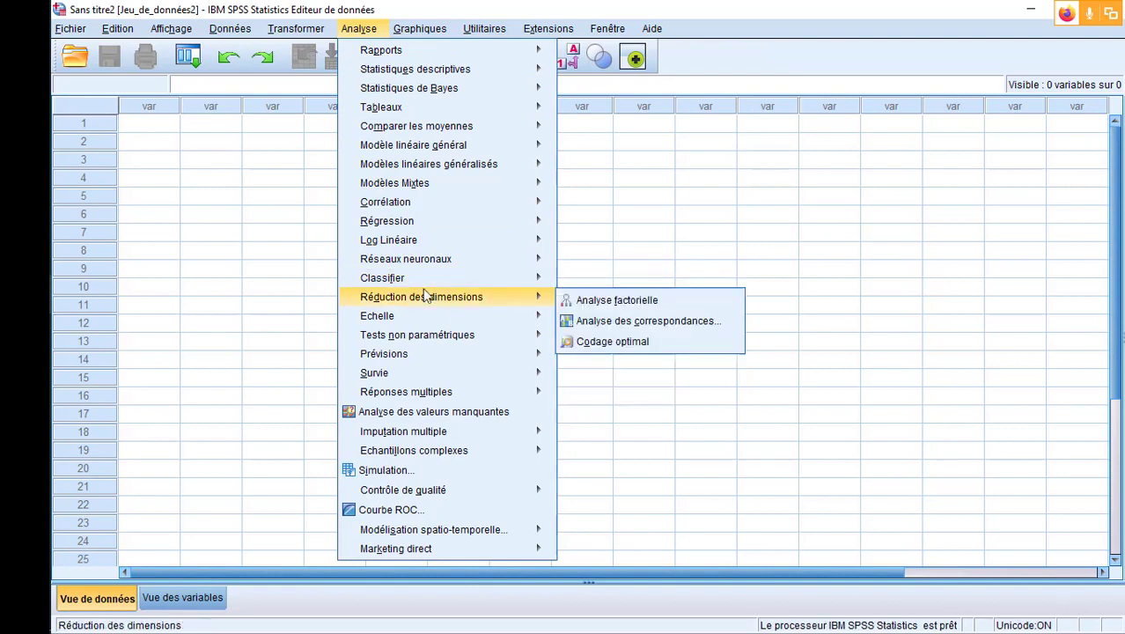
pyautogui.moveTo(437, 70)
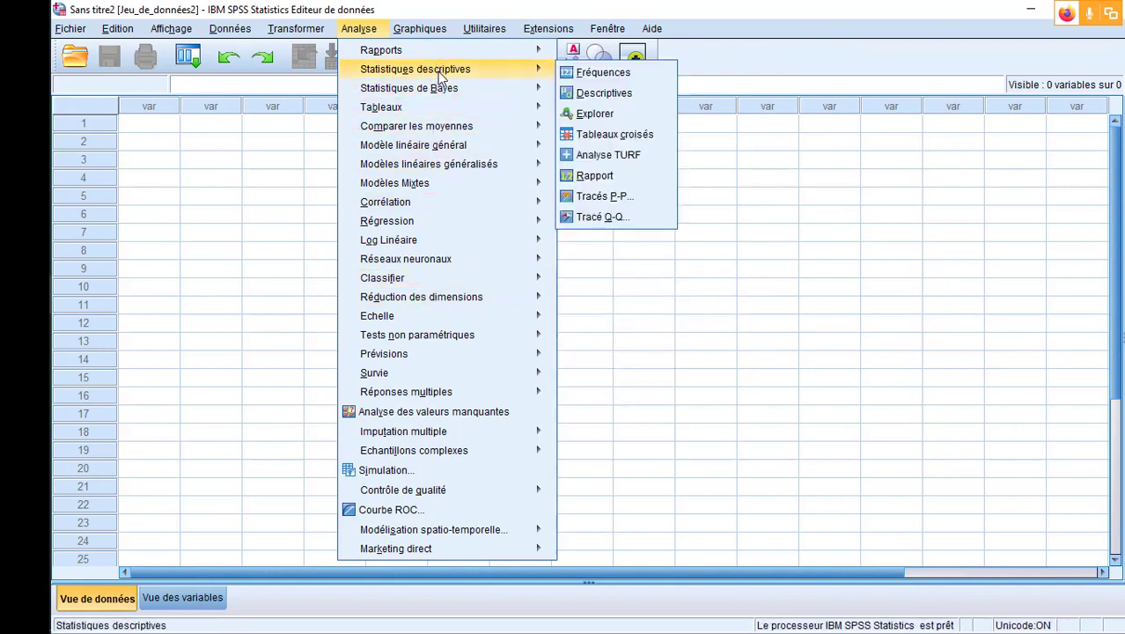
pyautogui.moveTo(446, 94)
pyautogui.moveTo(467, 130)
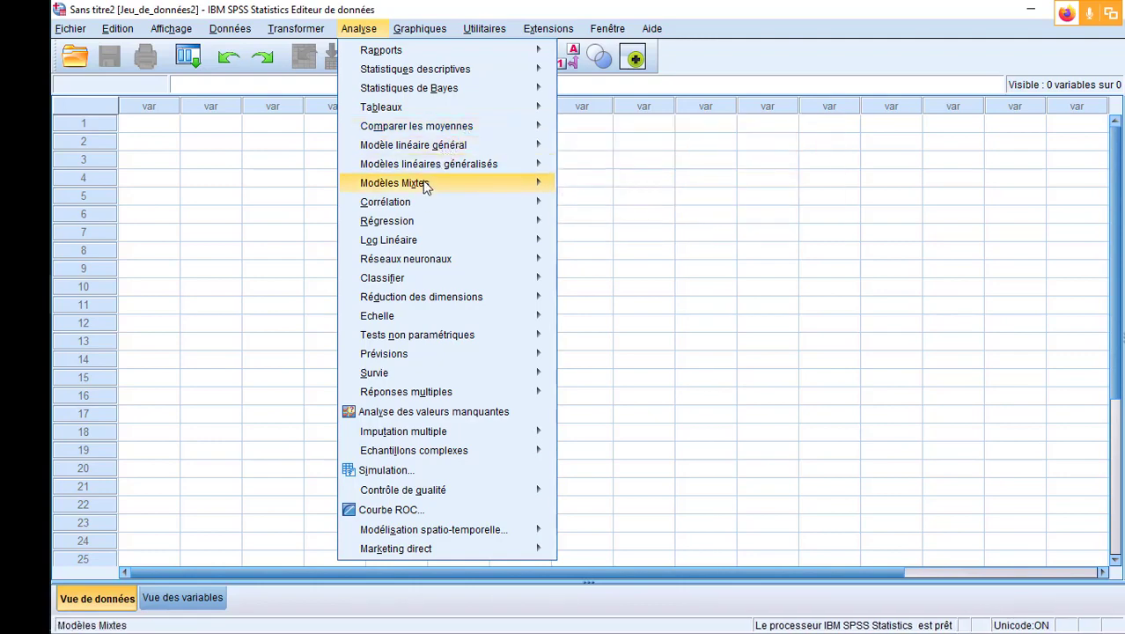
pyautogui.moveTo(429, 267)
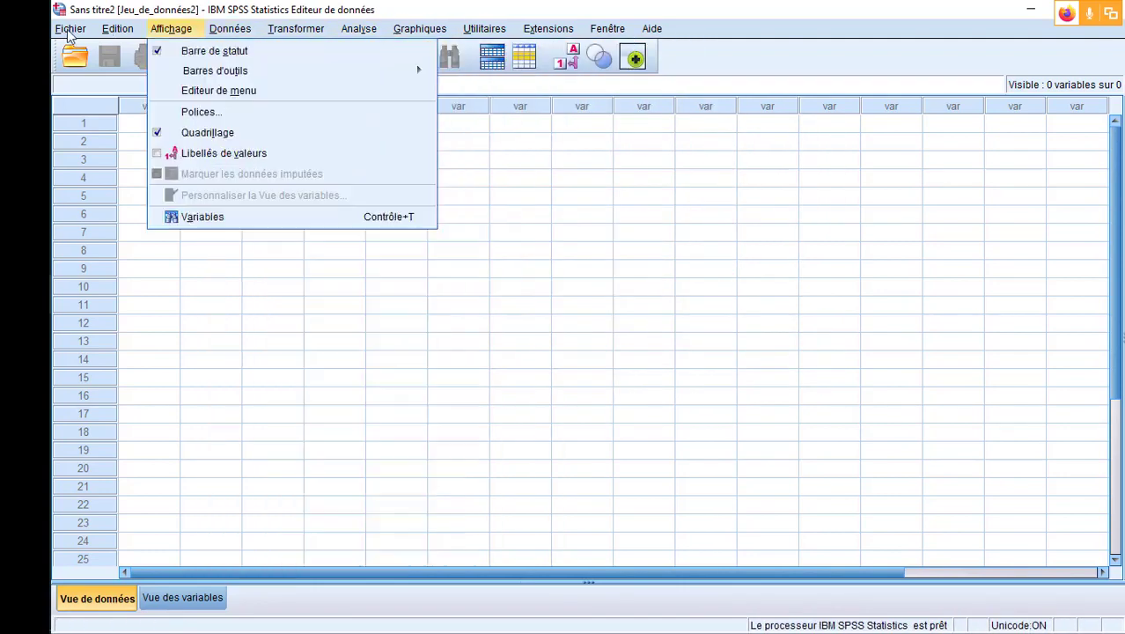
# Open a new, empty syntax window, enlarge it, and close it without entering any commands
pyautogui.moveTo(66, 33)
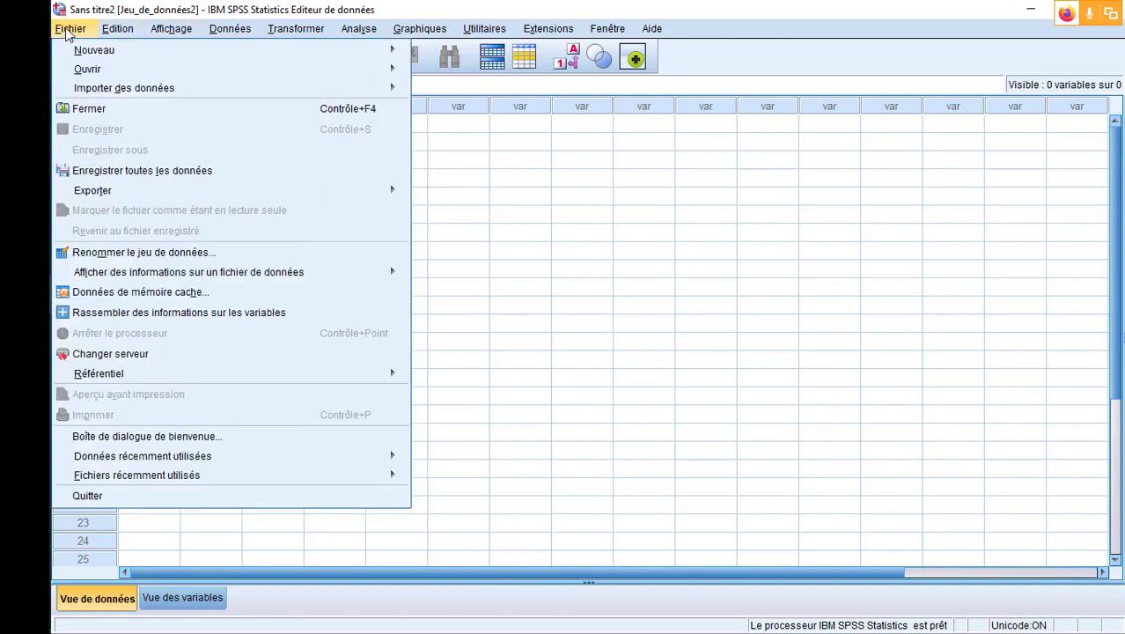
pyautogui.moveTo(62, 53)
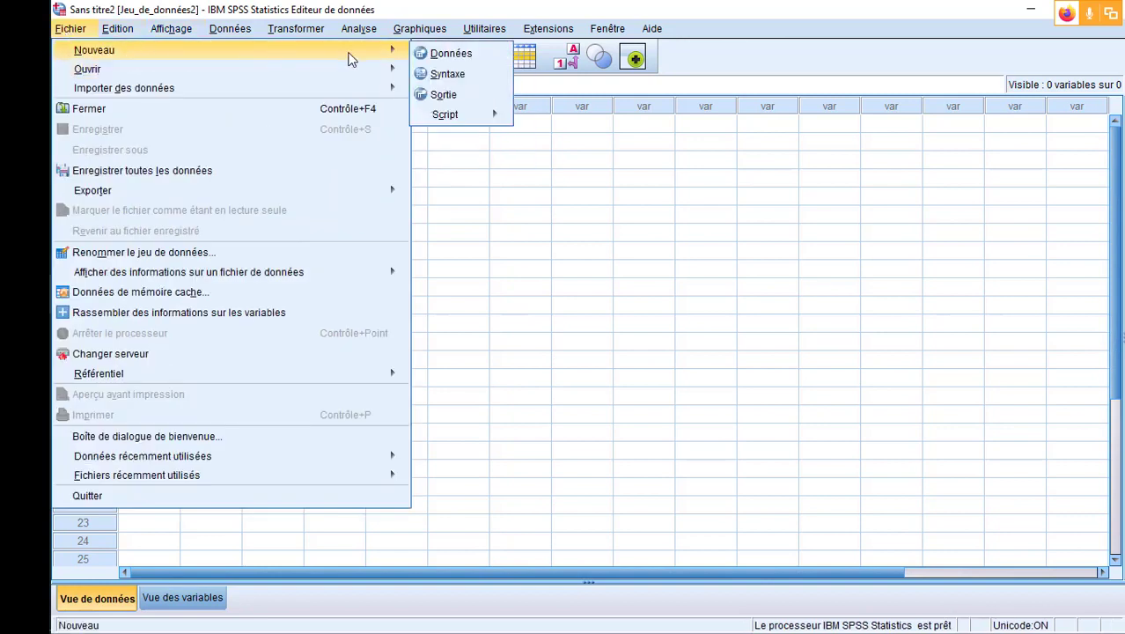
pyautogui.click(447, 76)
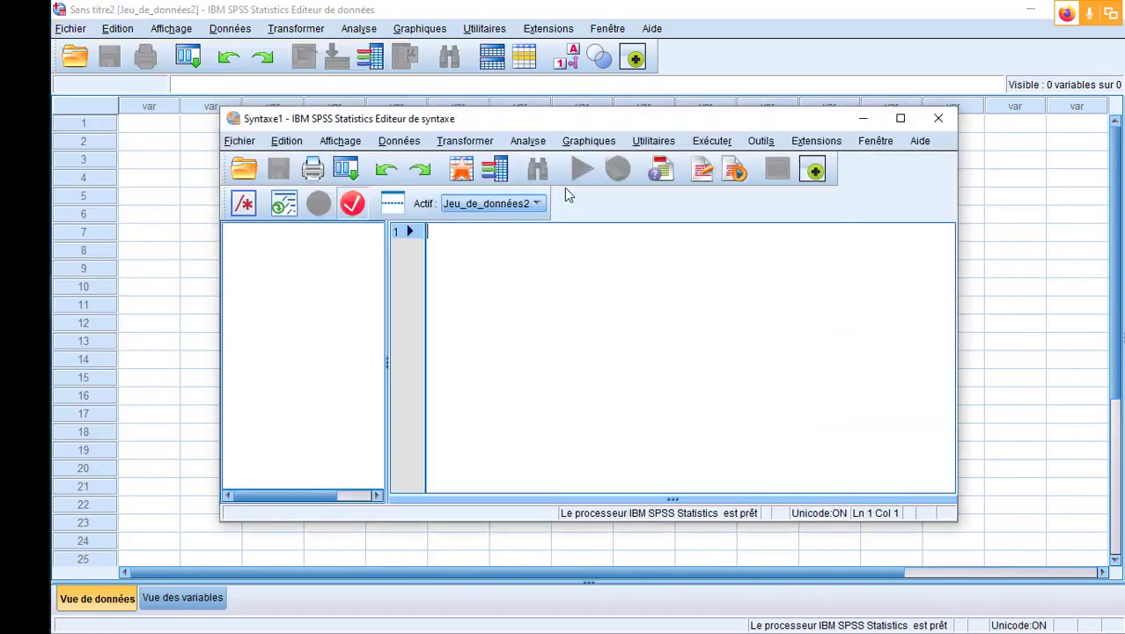
pyautogui.moveTo(352, 123); pyautogui.dragTo(282, 81)
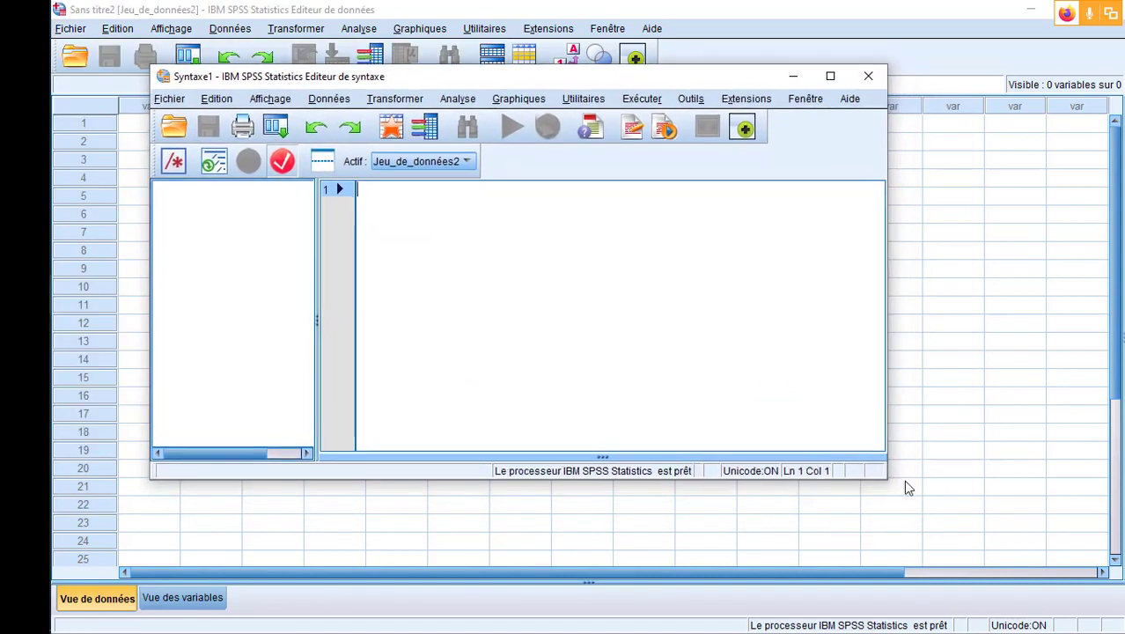
pyautogui.moveTo(888, 484); pyautogui.dragTo(965, 552)
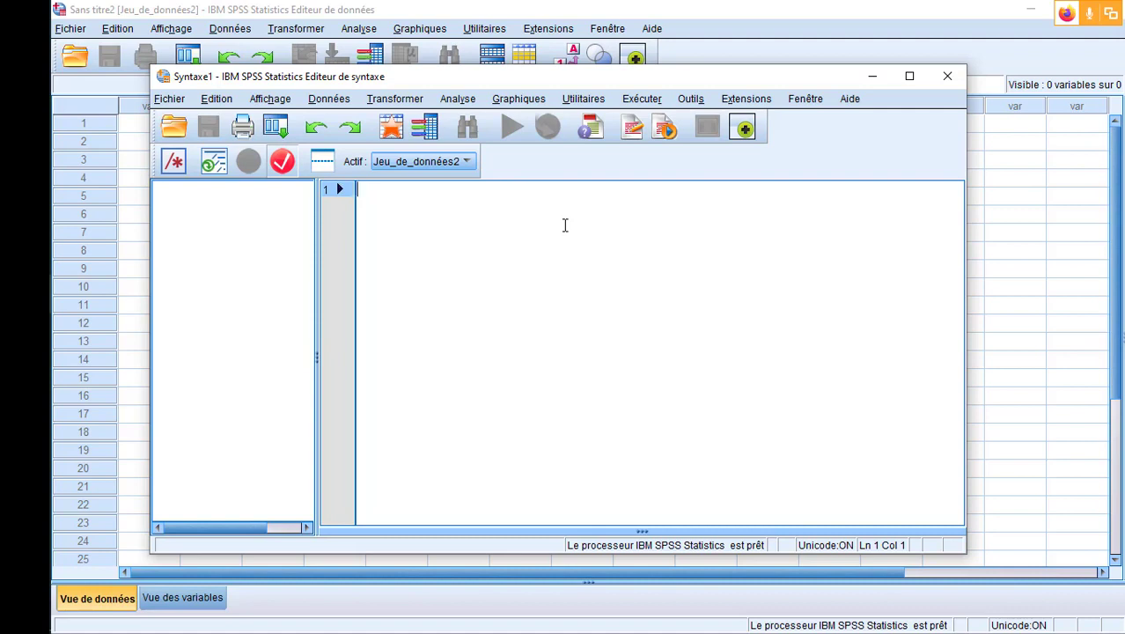
pyautogui.click(948, 80)
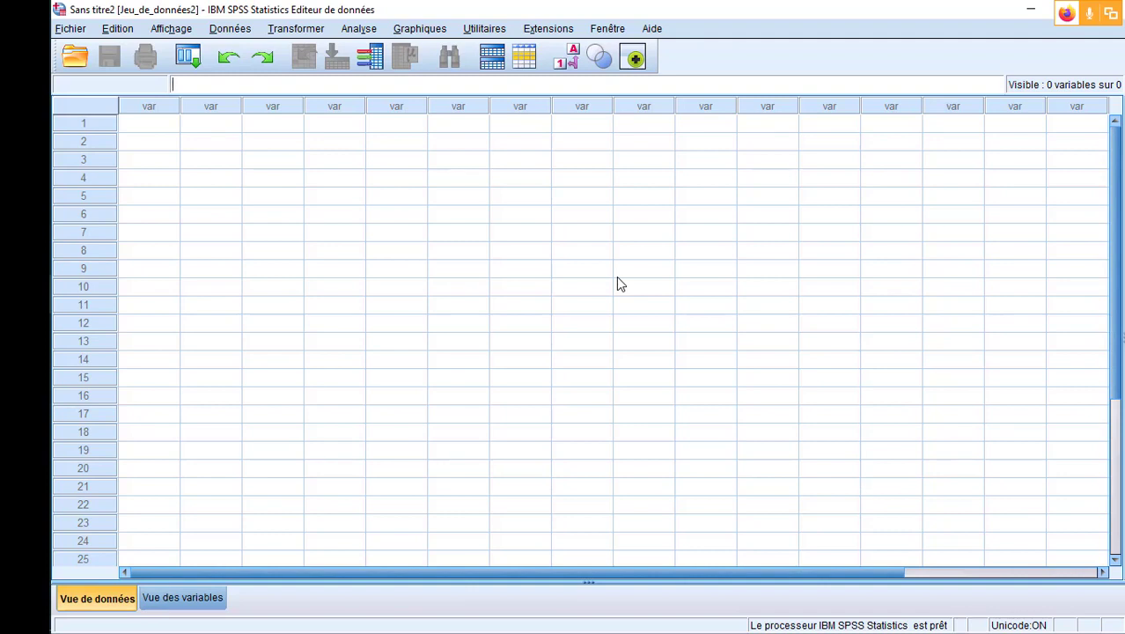
pyautogui.click(361, 29)
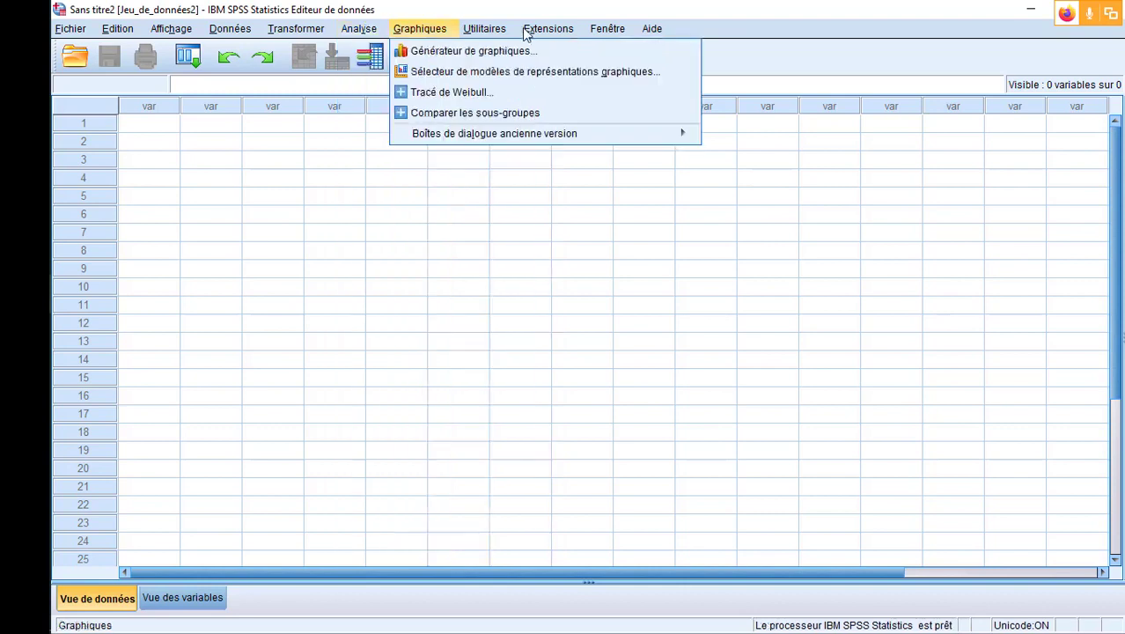
pyautogui.moveTo(651, 28)
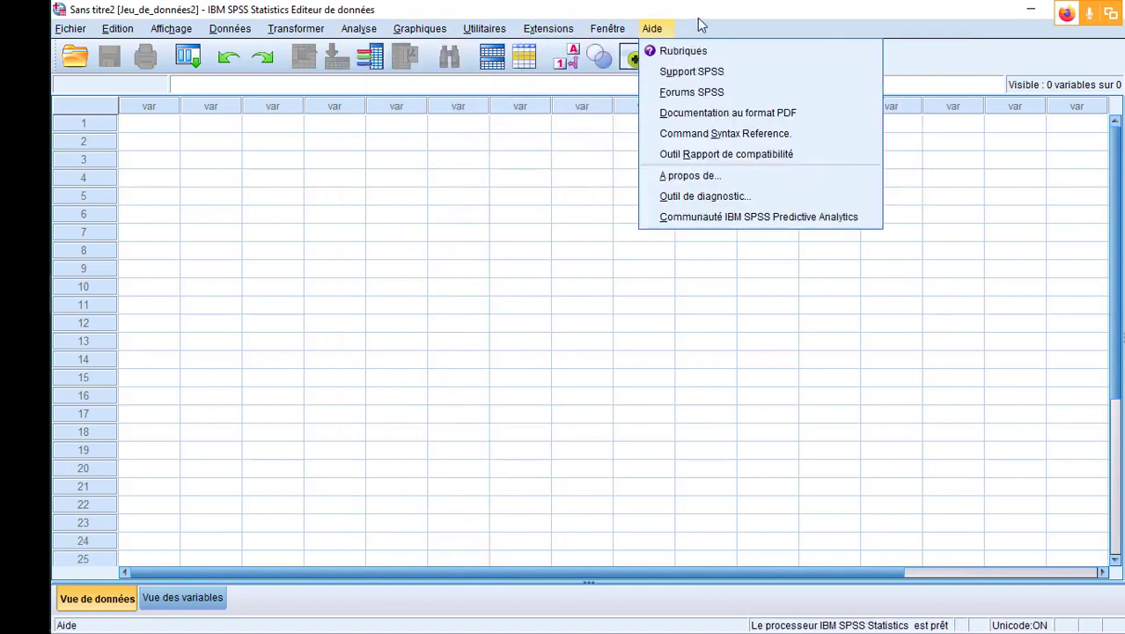
pyautogui.click(368, 323)
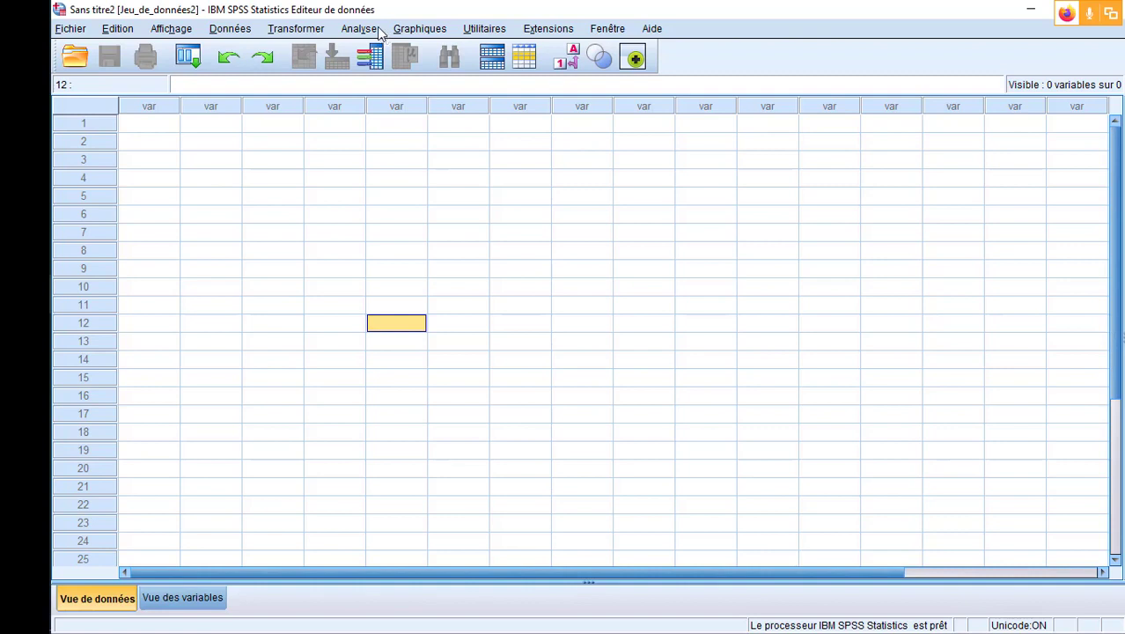
pyautogui.click(73, 30)
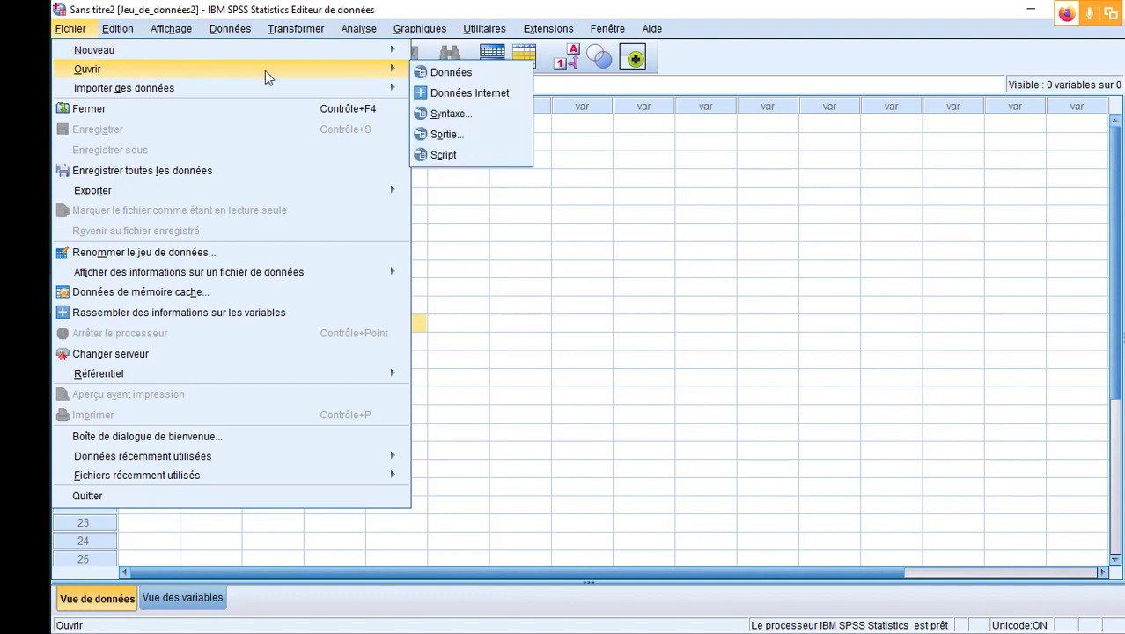
pyautogui.moveTo(264, 87)
pyautogui.moveTo(363, 71)
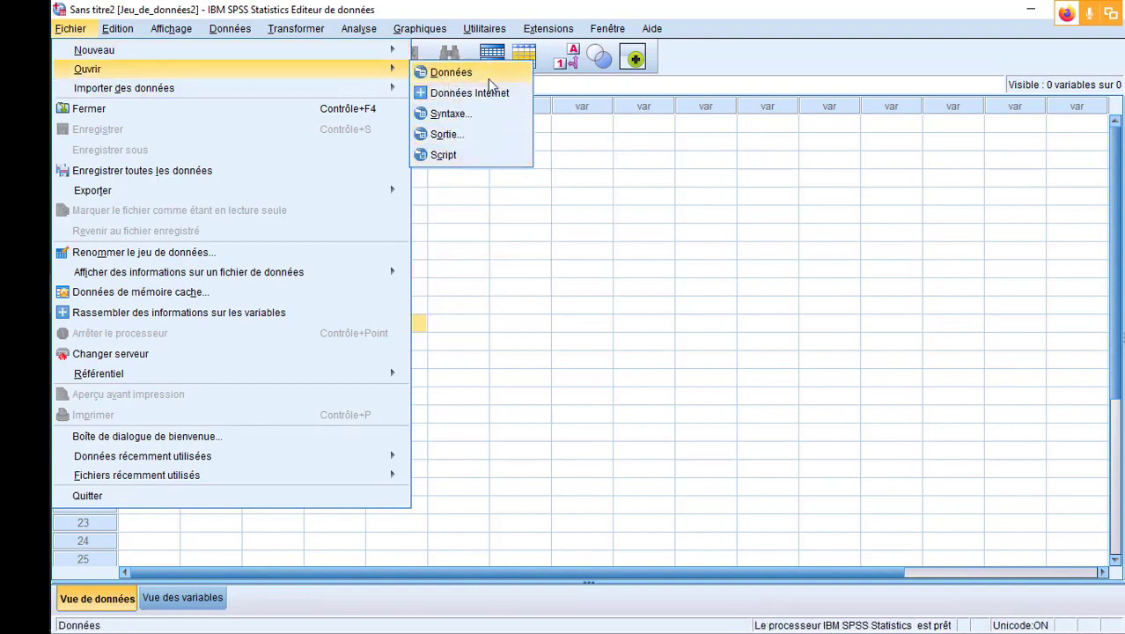
pyautogui.click(740, 19)
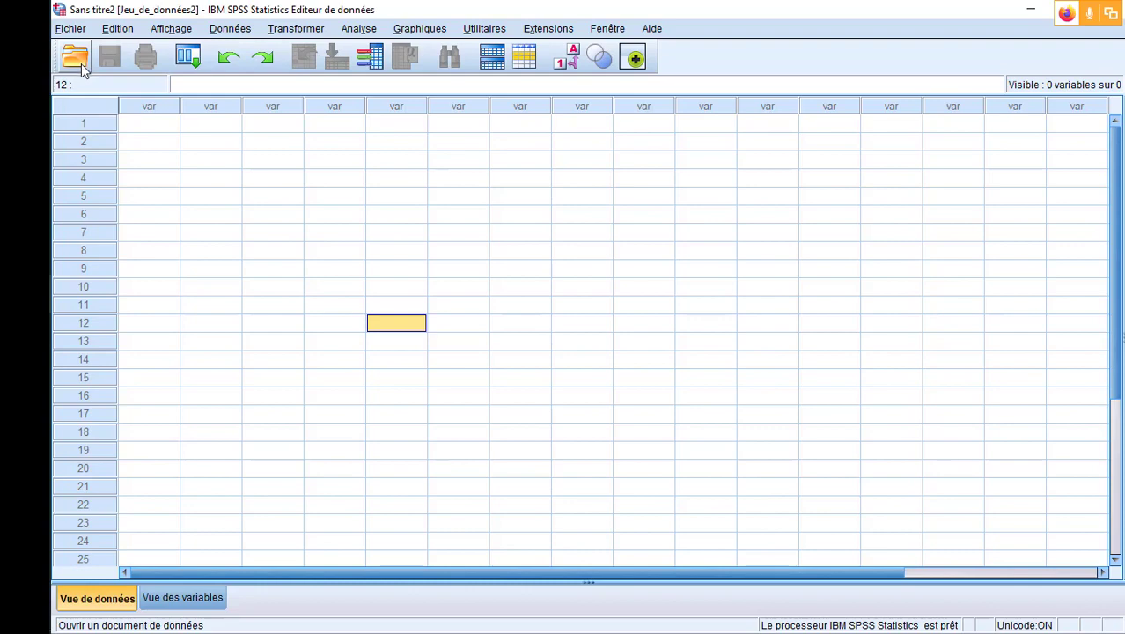
# Switch to File Explorer and open the Programmes folder on the local disk (C:)
pyautogui.moveTo(24, 220)
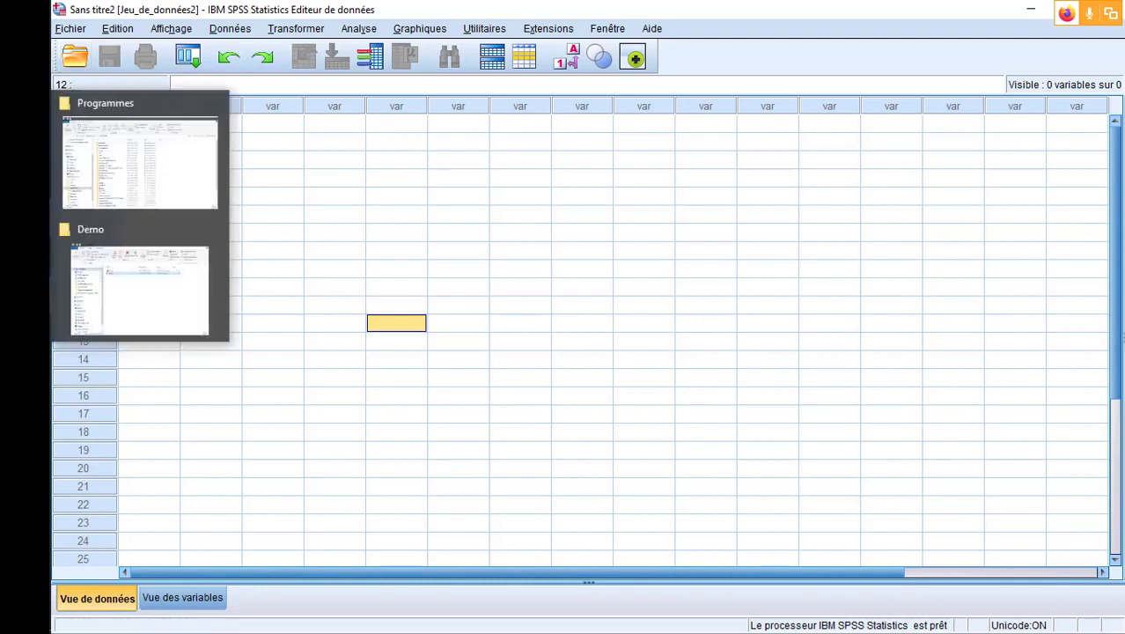
pyautogui.click(121, 169)
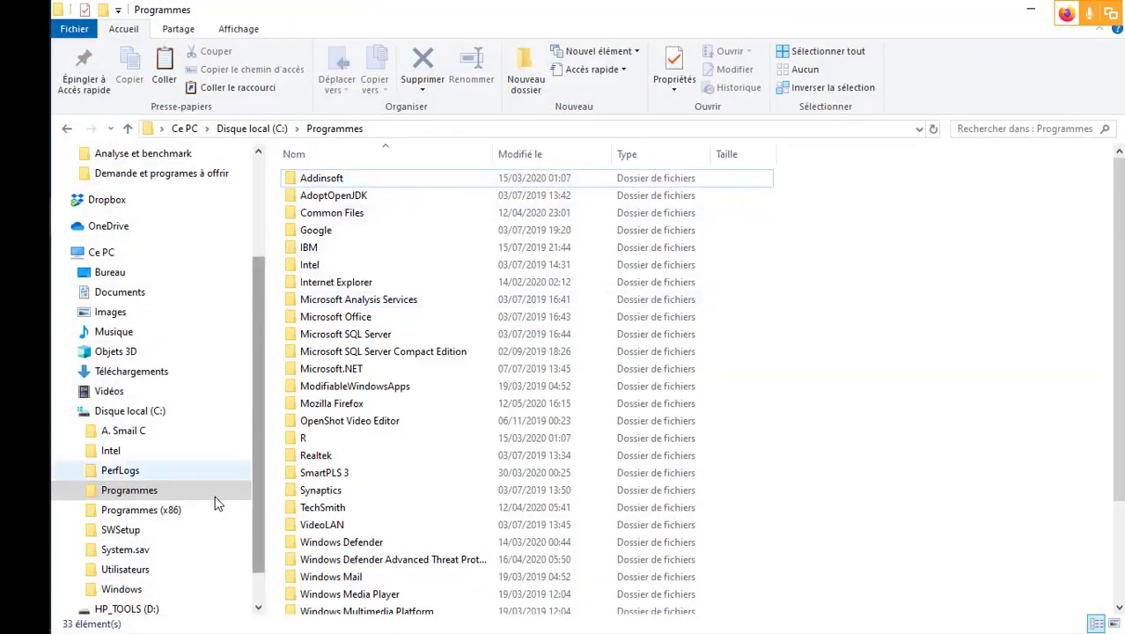
pyautogui.click(157, 412)
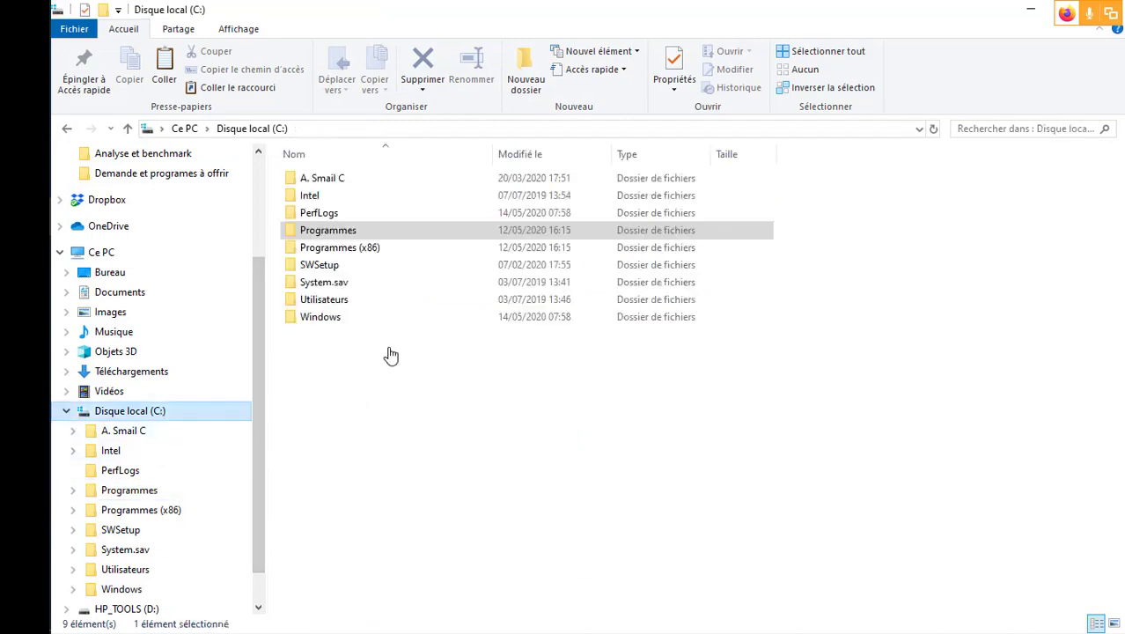
pyautogui.click(407, 232)
pyautogui.doubleClick(407, 232)
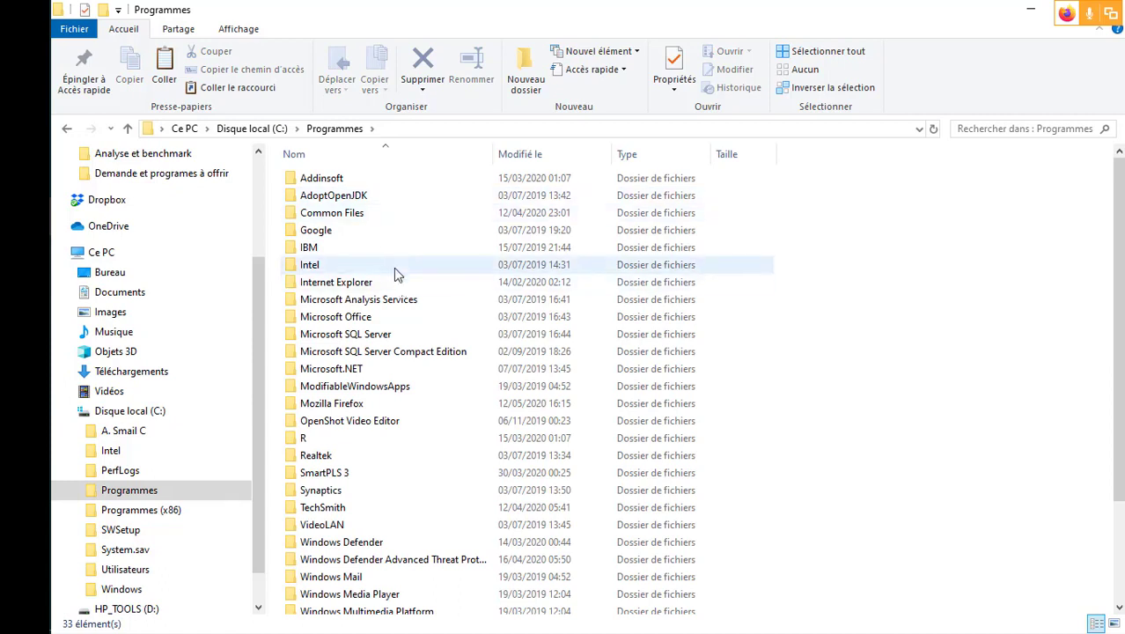
# Open the SPSS installation folder IBM\SPSS\Statistics\25 inside Programmes
pyautogui.click(348, 249)
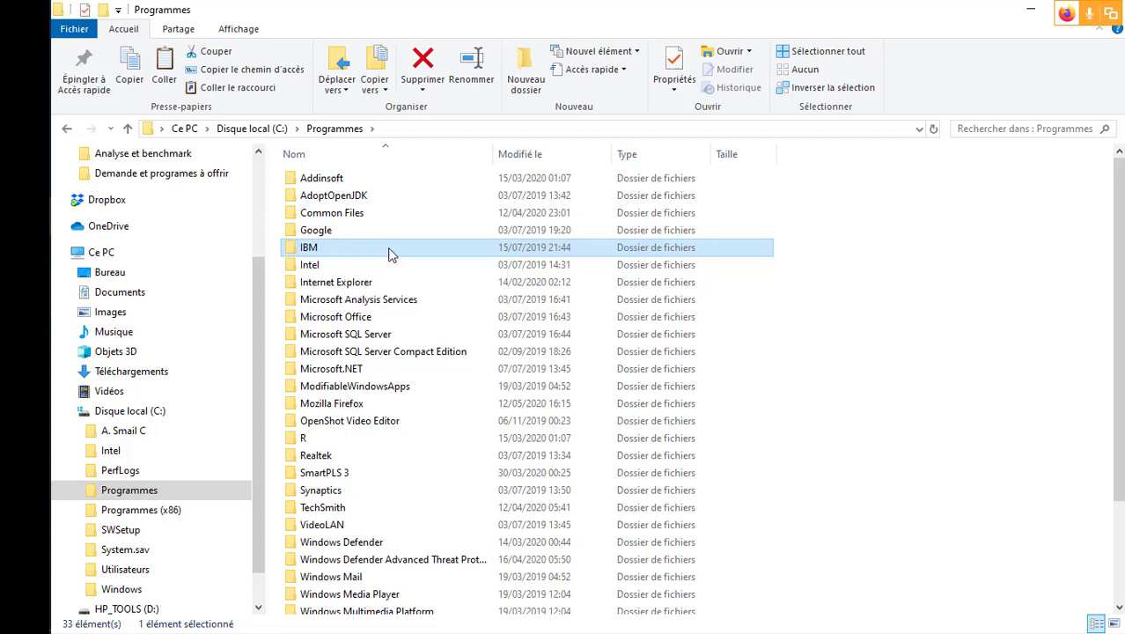
pyautogui.doubleClick(390, 253)
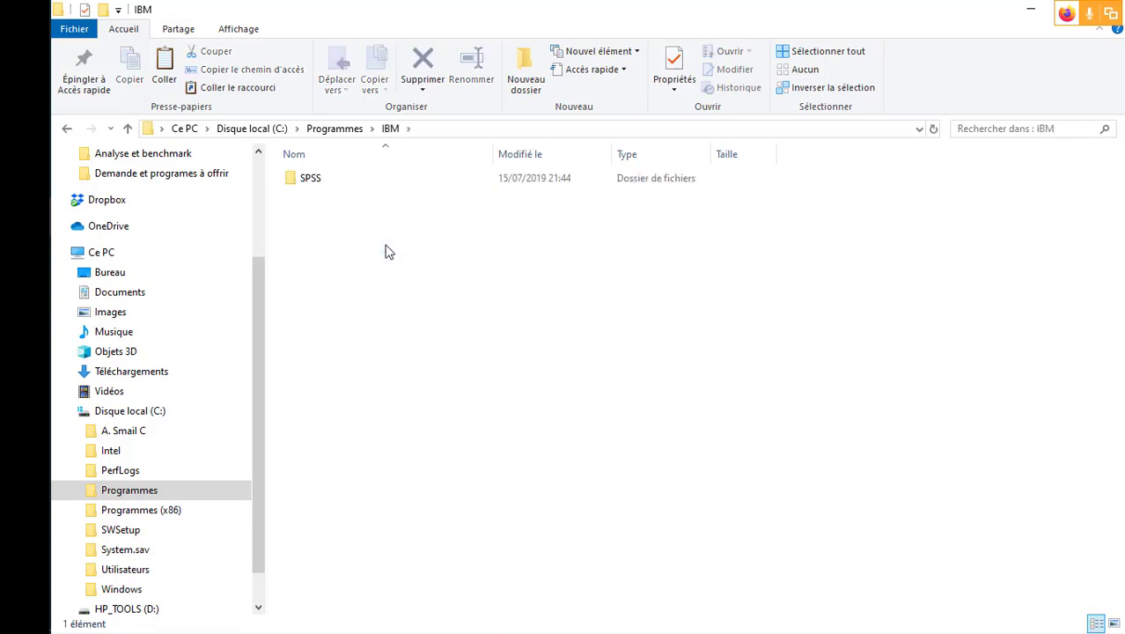
pyautogui.doubleClick(332, 186)
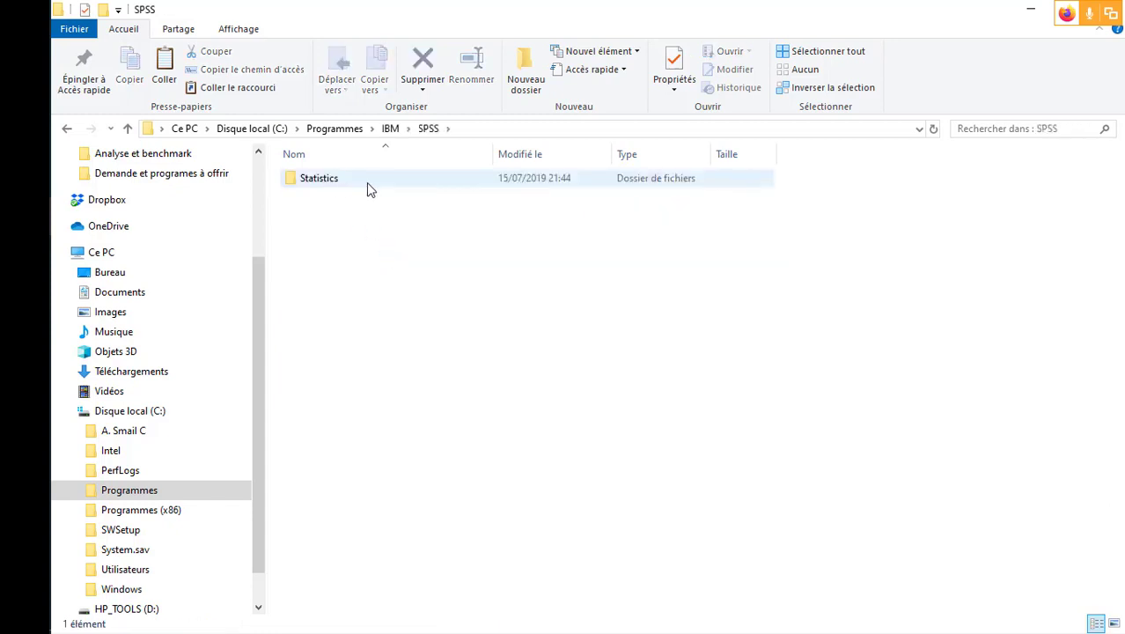
pyautogui.click(368, 185)
pyautogui.doubleClick(394, 192)
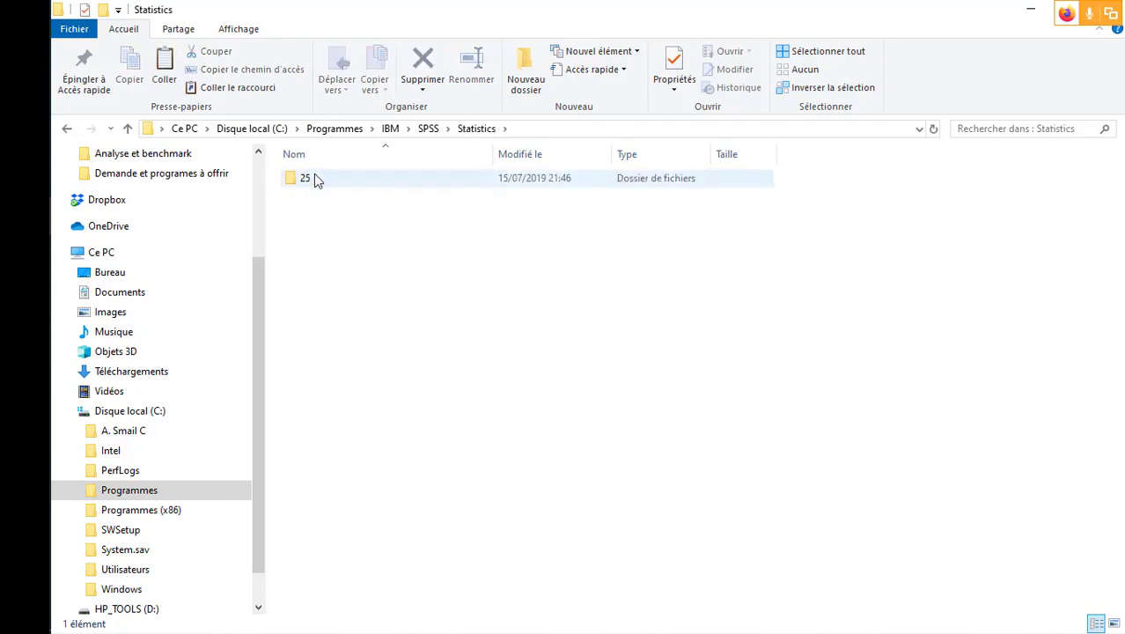
pyautogui.doubleClick(345, 182)
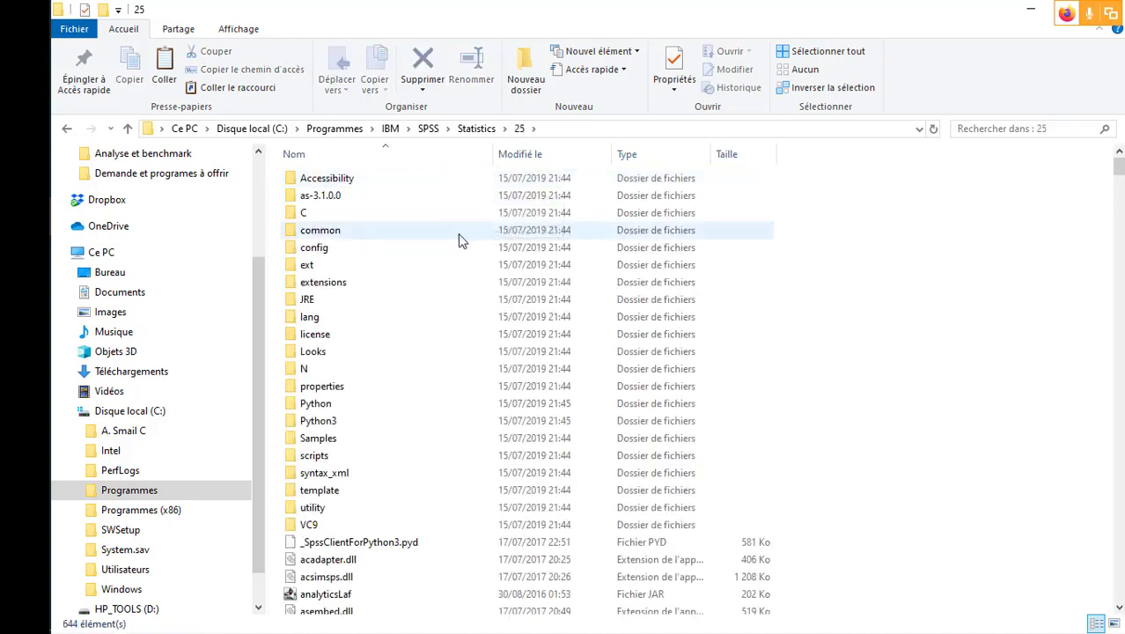
# Open the Samples folder of the version 25 installation and widen its Nom column to review the contents
pyautogui.click(353, 268)
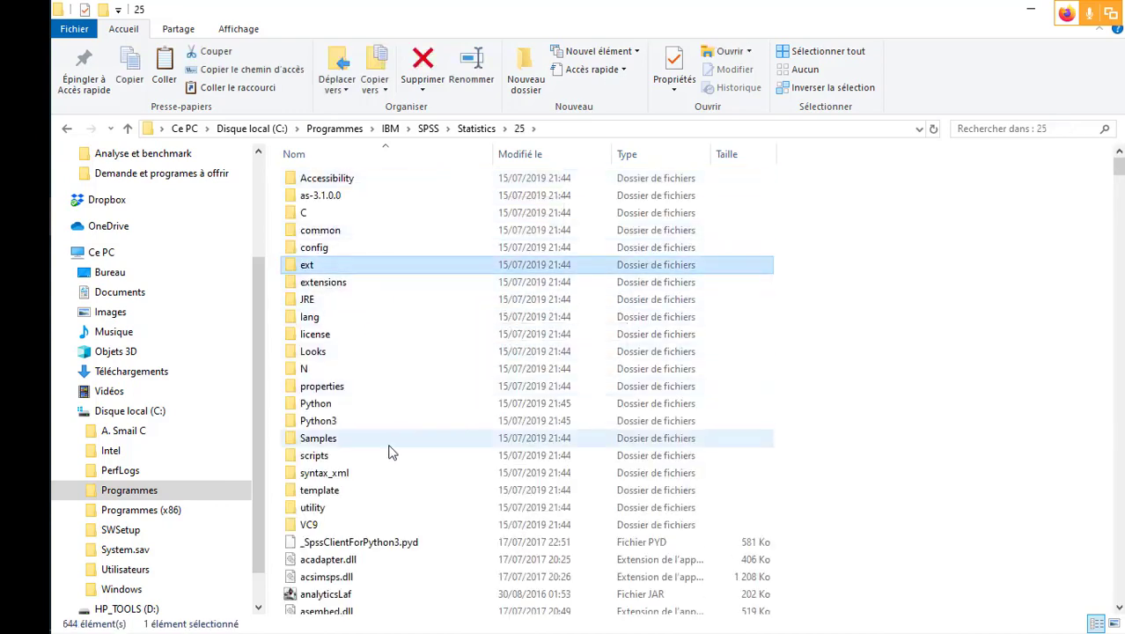
pyautogui.click(354, 444)
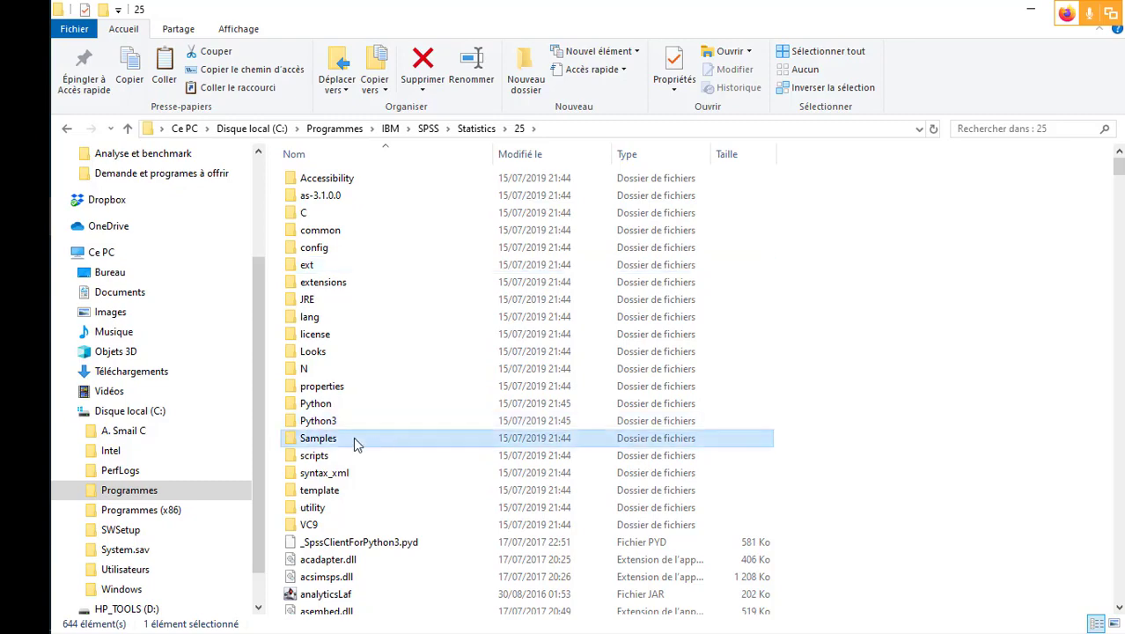
pyautogui.doubleClick(355, 444)
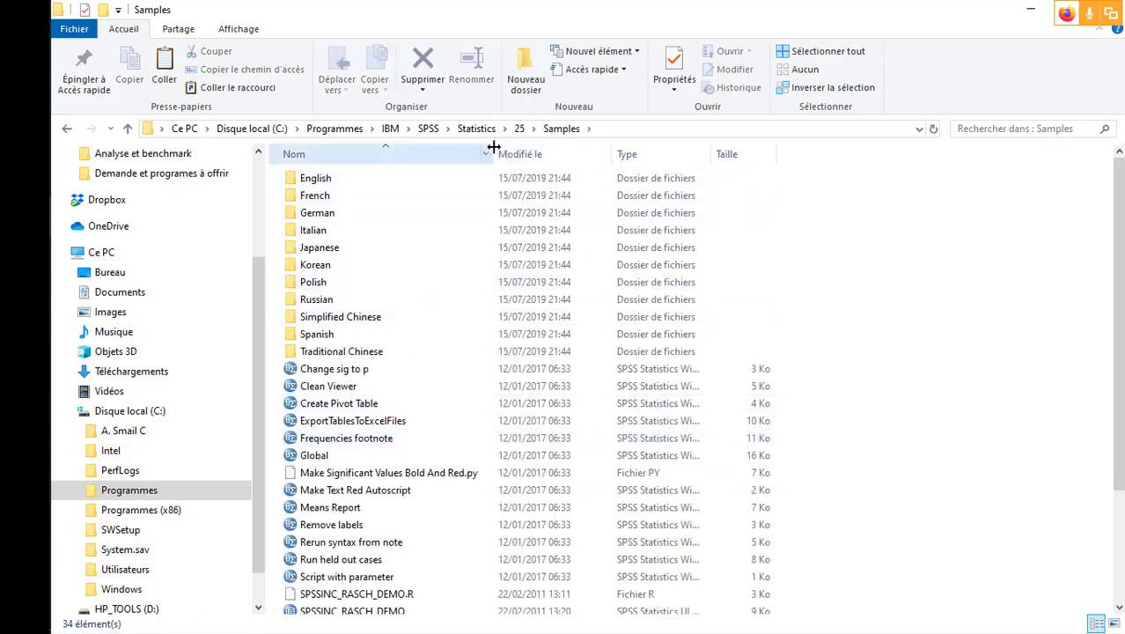
pyautogui.moveTo(494, 147); pyautogui.dragTo(586, 151)
pyautogui.scroll(-3, 429, 322)
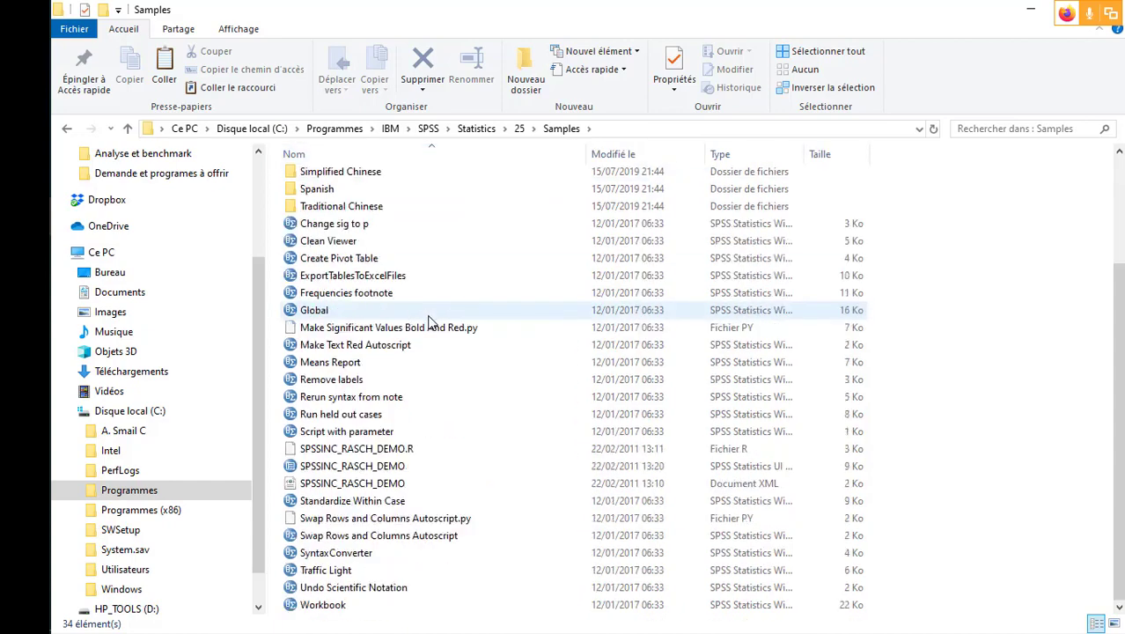
pyautogui.scroll(3, 429, 322)
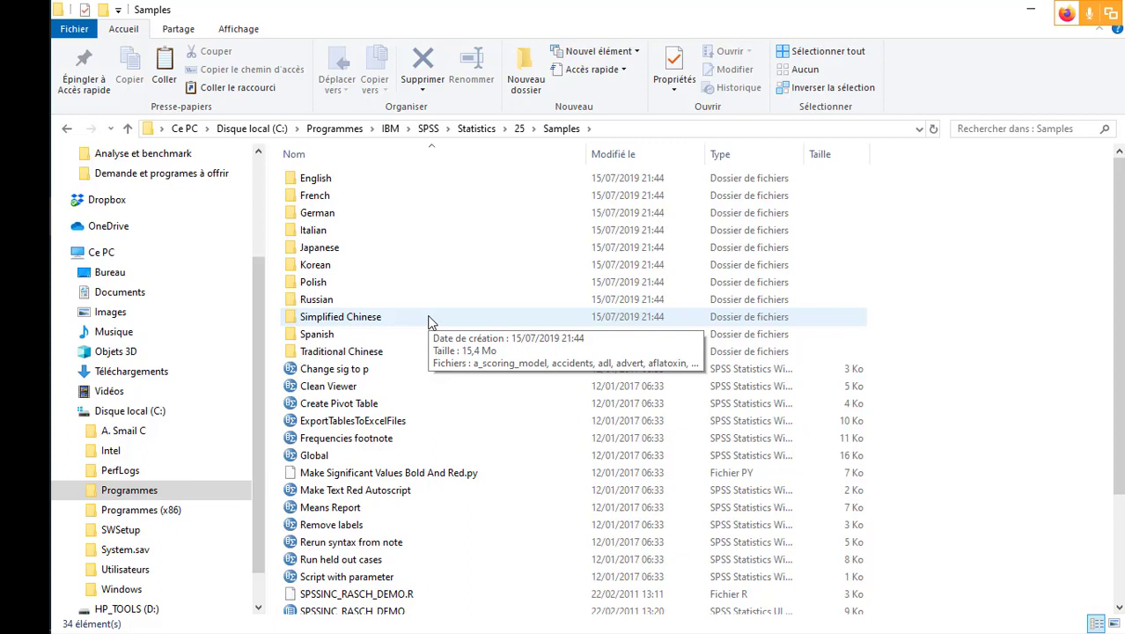
# Open the English samples folder and look through its SPSS data files
pyautogui.click(473, 199)
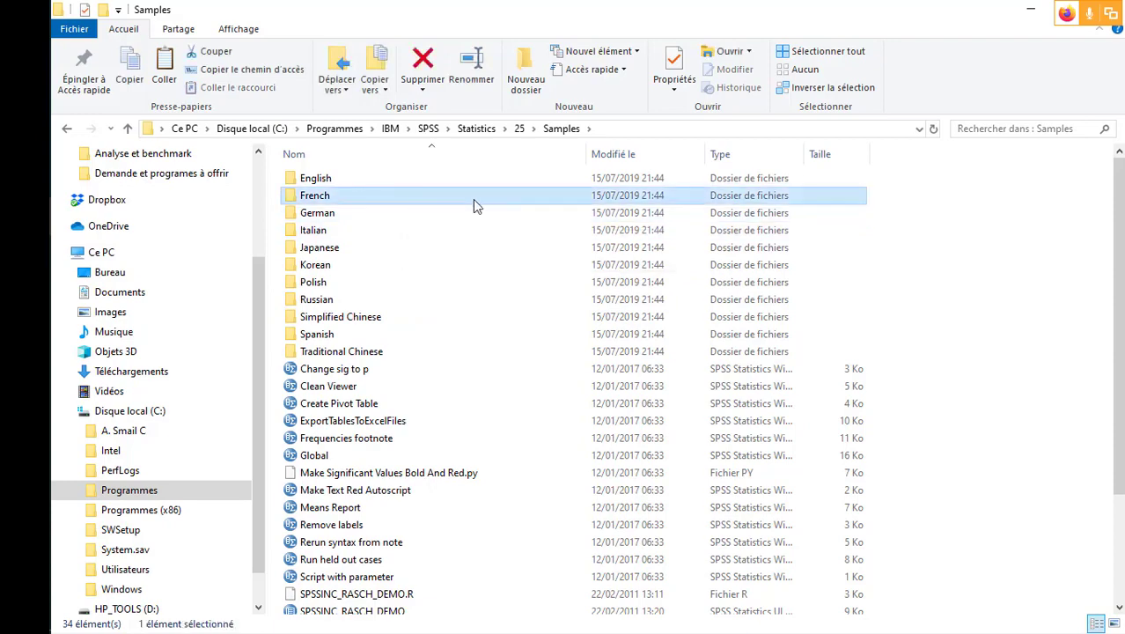
pyautogui.click(383, 186)
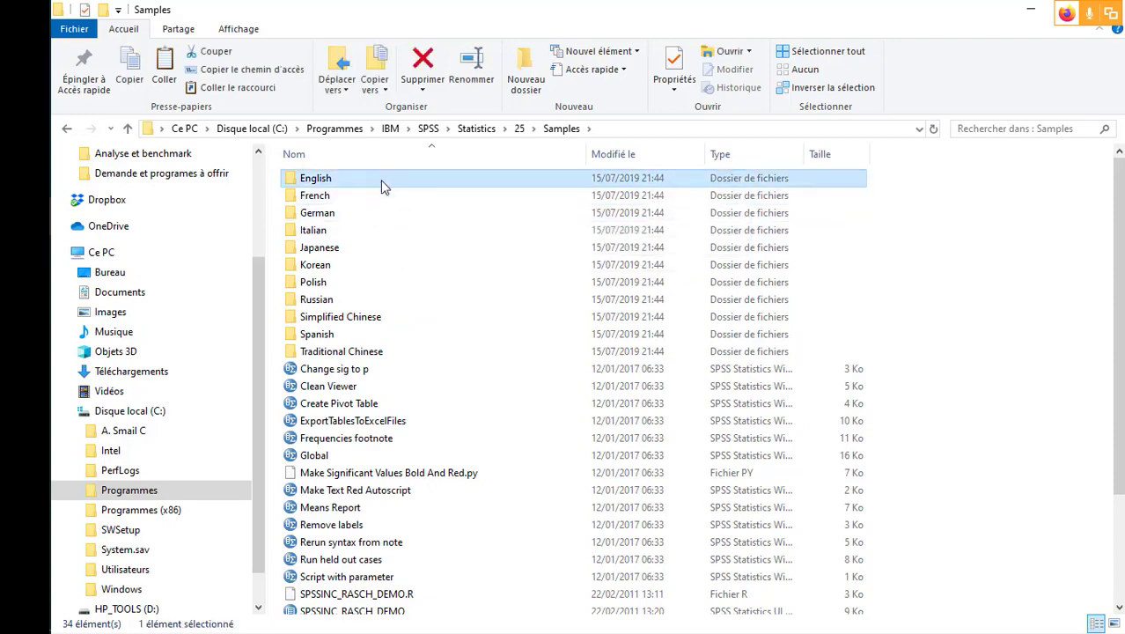
pyautogui.doubleClick(397, 185)
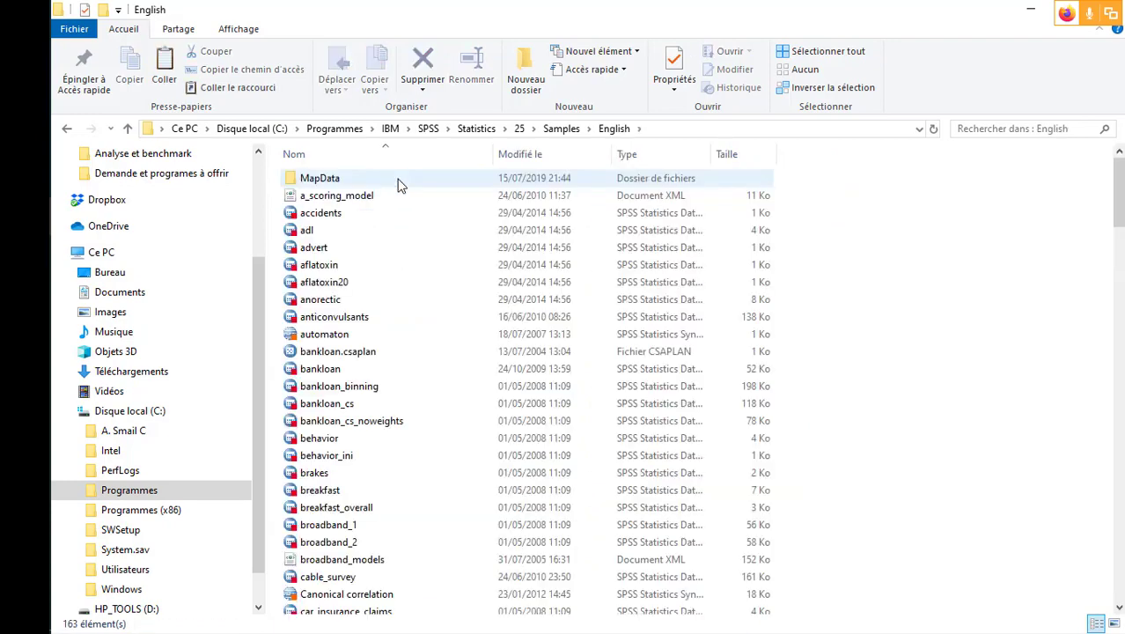
pyautogui.scroll(-10, 413, 295)
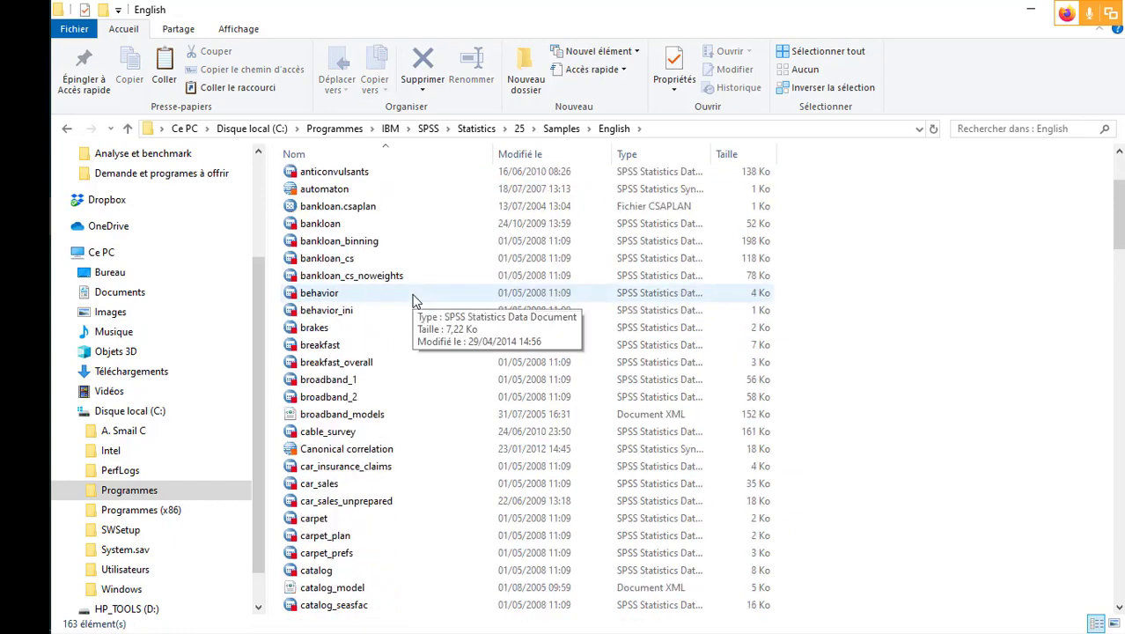
pyautogui.scroll(-9, 414, 302)
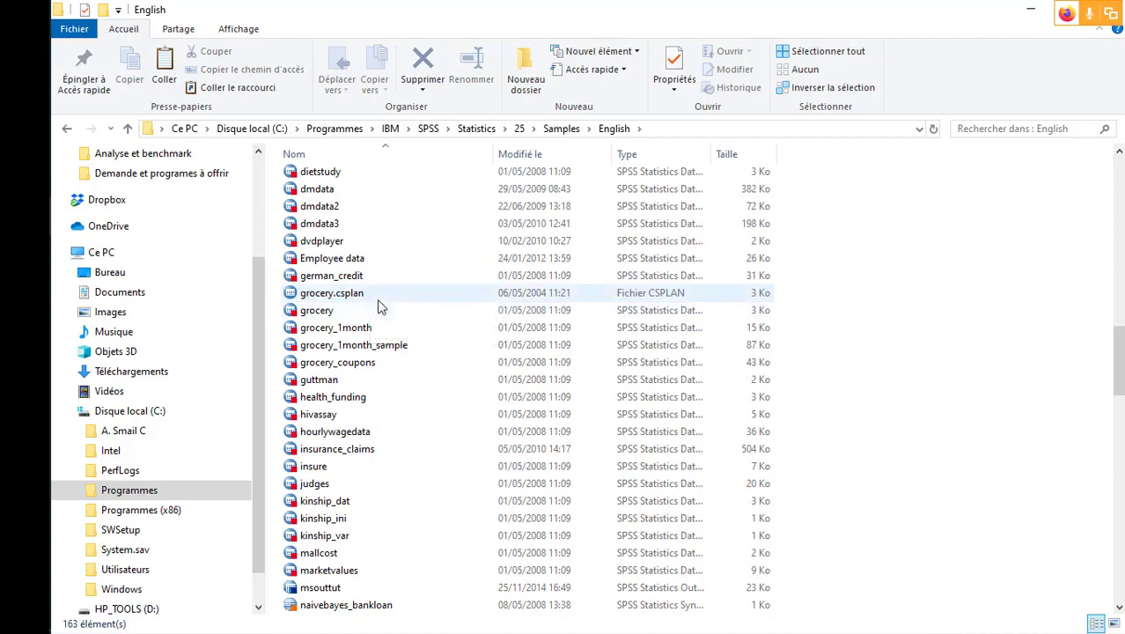
# Look back through the sample files in the English folder, around the customer, debate and demo data sets
pyautogui.scroll(2, 379, 305)
pyautogui.scroll(5, 379, 305)
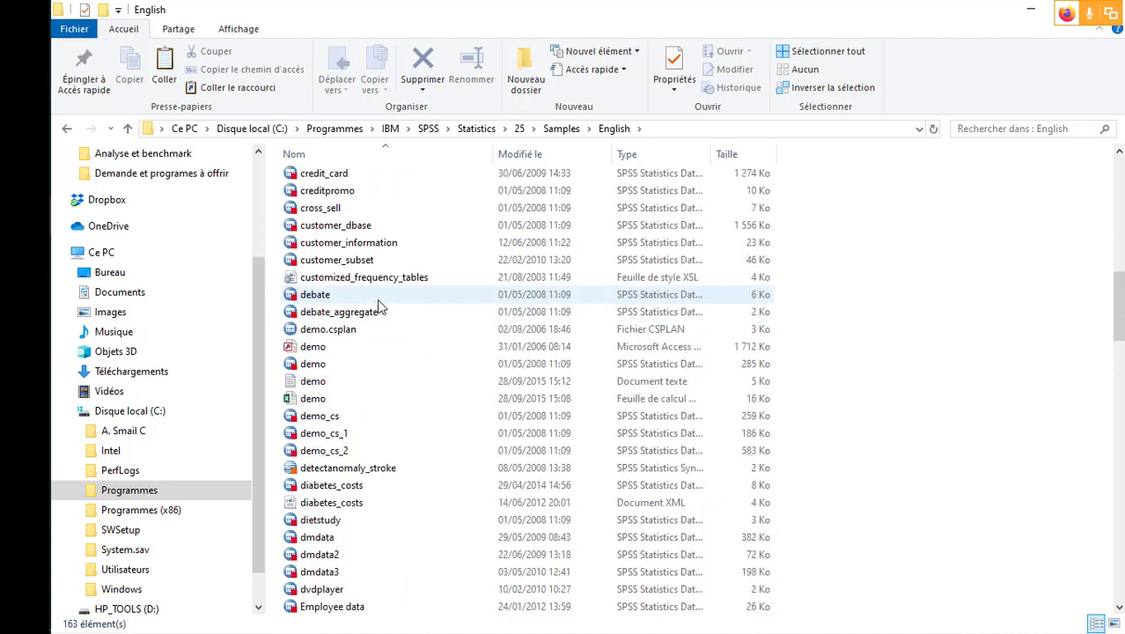
pyautogui.moveTo(25, 291)
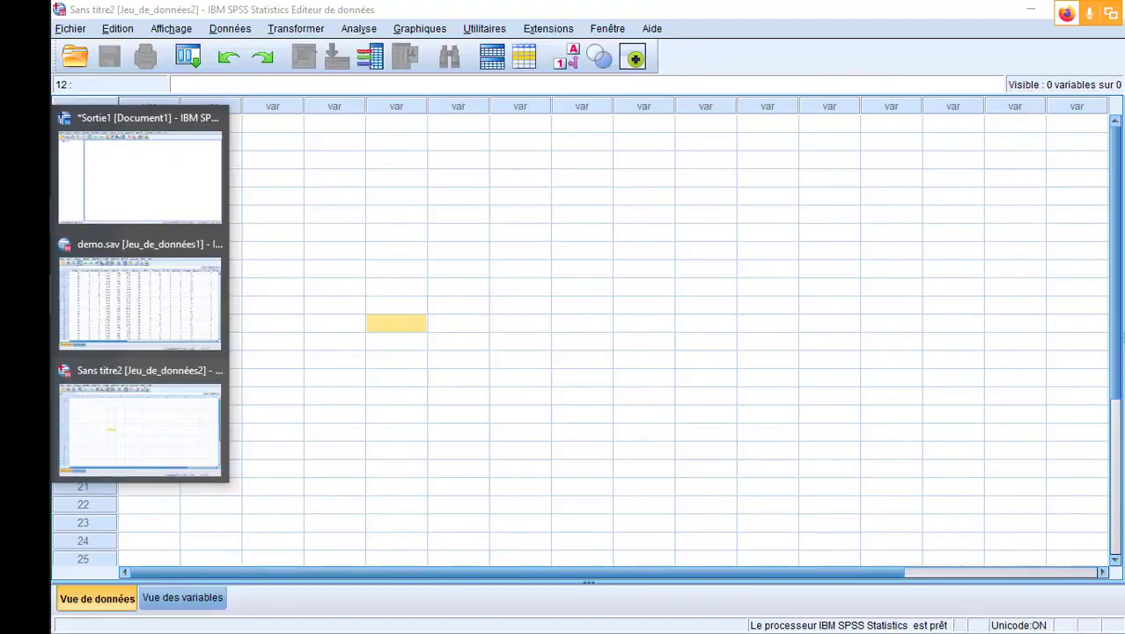
pyautogui.moveTo(25, 220)
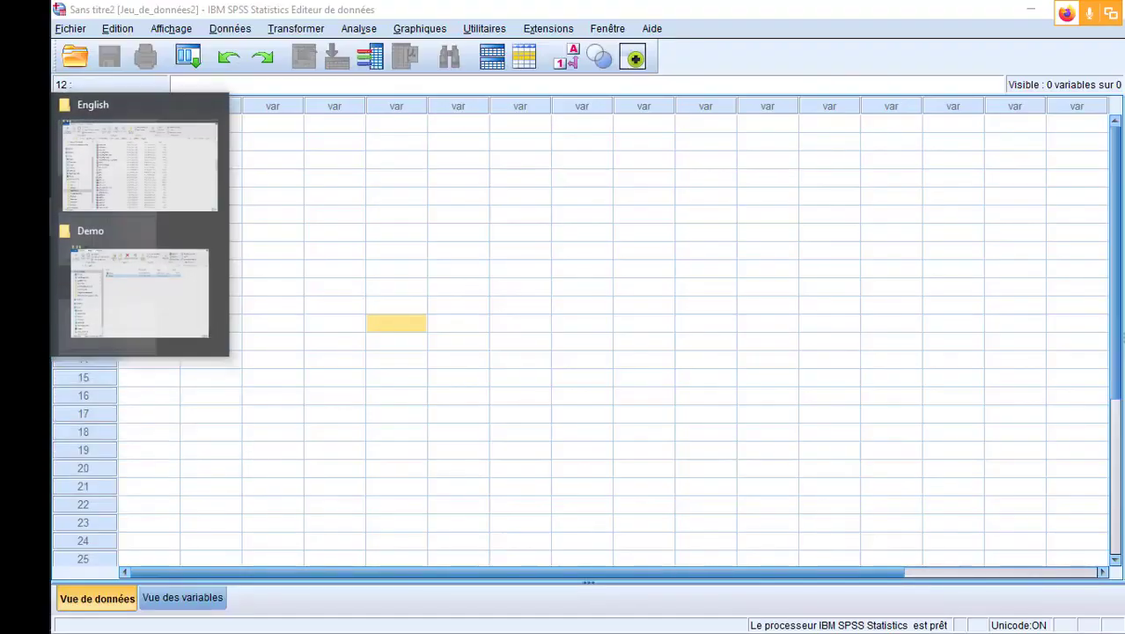
pyautogui.click(76, 190)
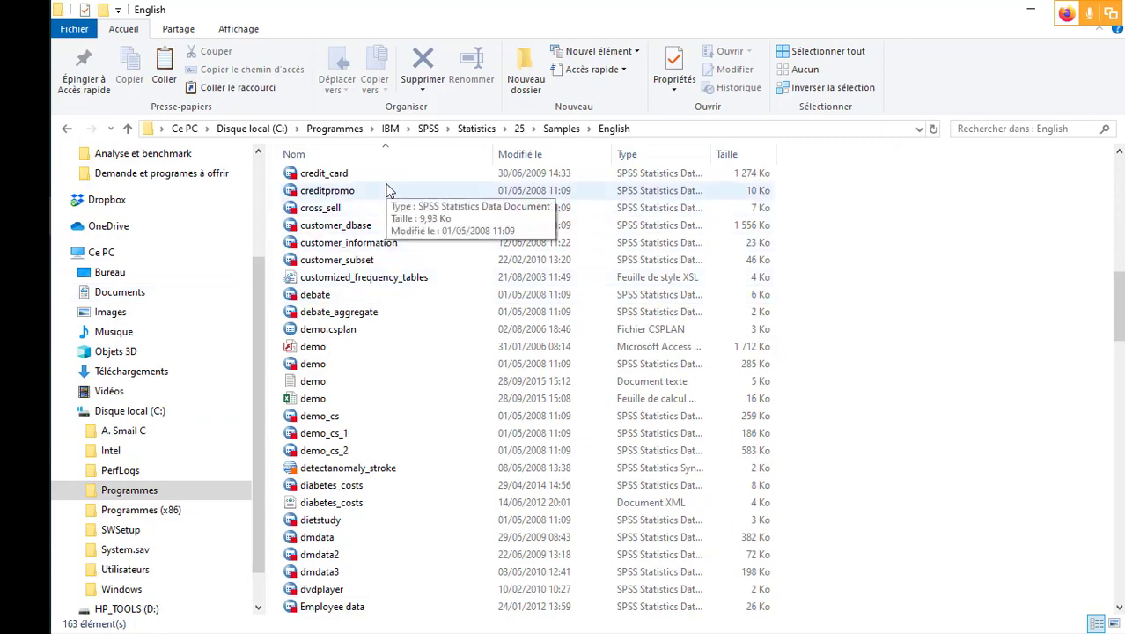
pyautogui.scroll(-2, 385, 408)
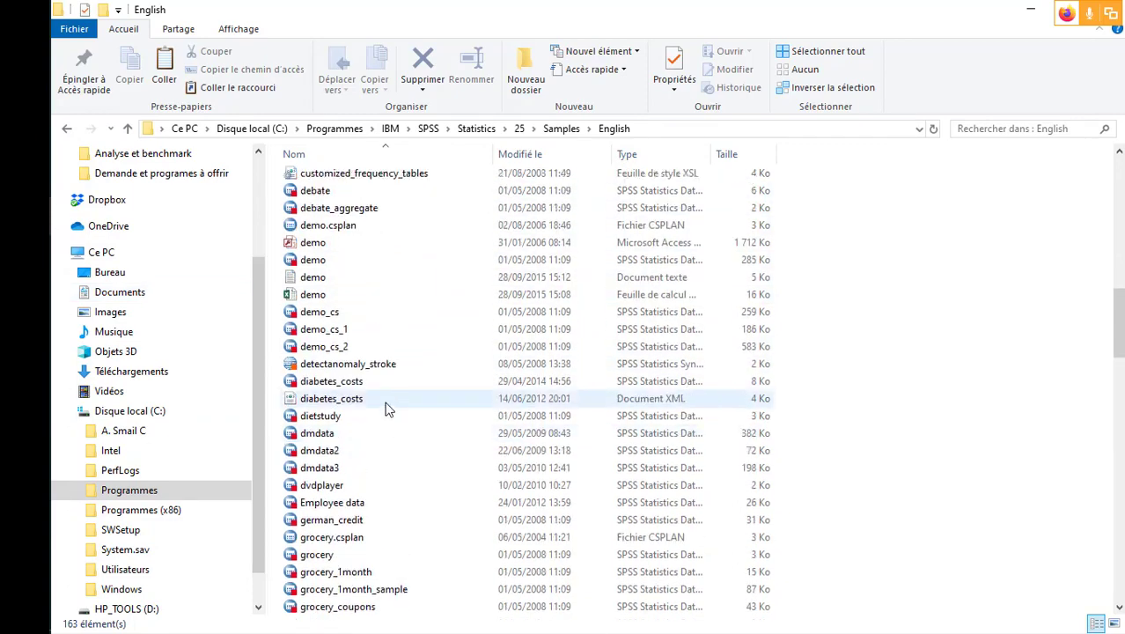
pyautogui.scroll(4, 387, 408)
pyautogui.scroll(2, 387, 409)
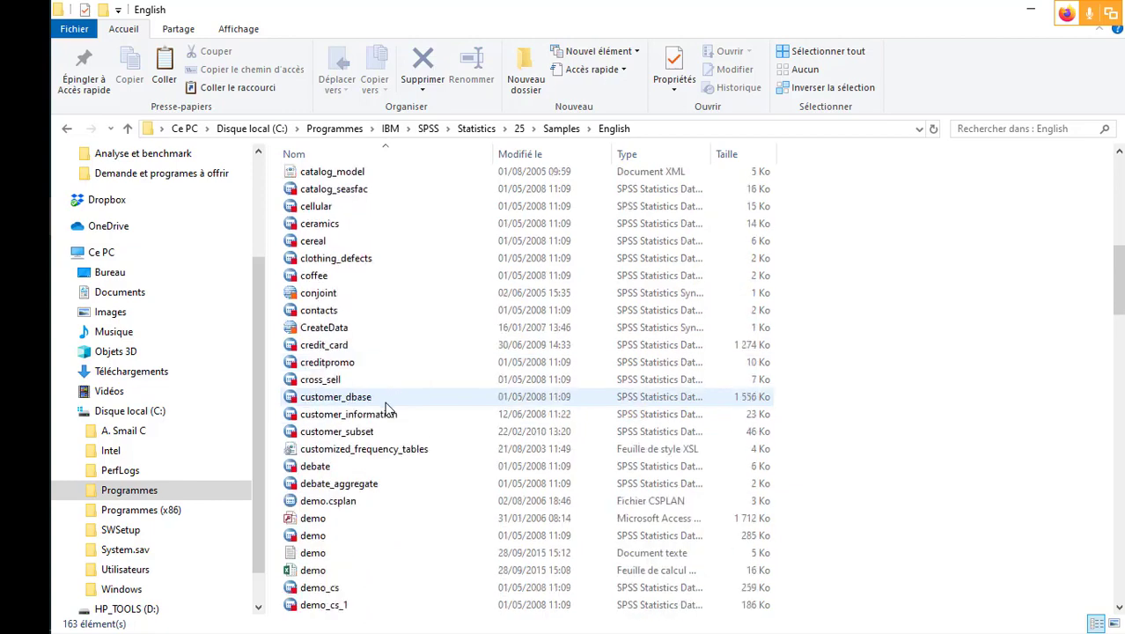
pyautogui.scroll(-2, 385, 408)
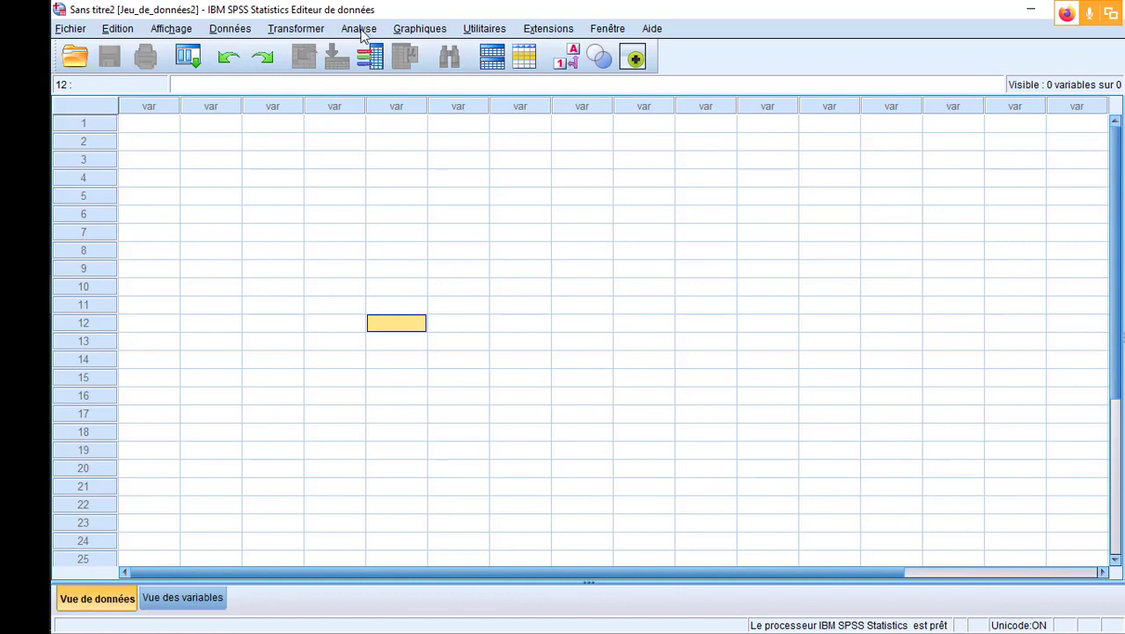
# Try to run the Fréquences descriptive analysis on the empty untitled dataset in SPSS
pyautogui.click(359, 29)
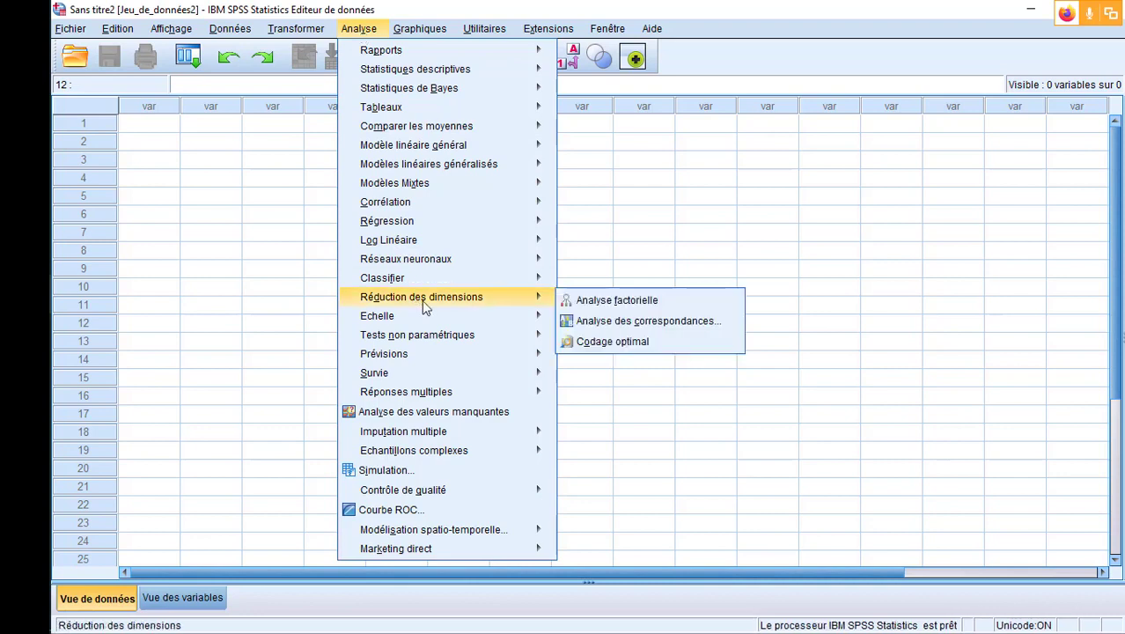
pyautogui.moveTo(493, 75)
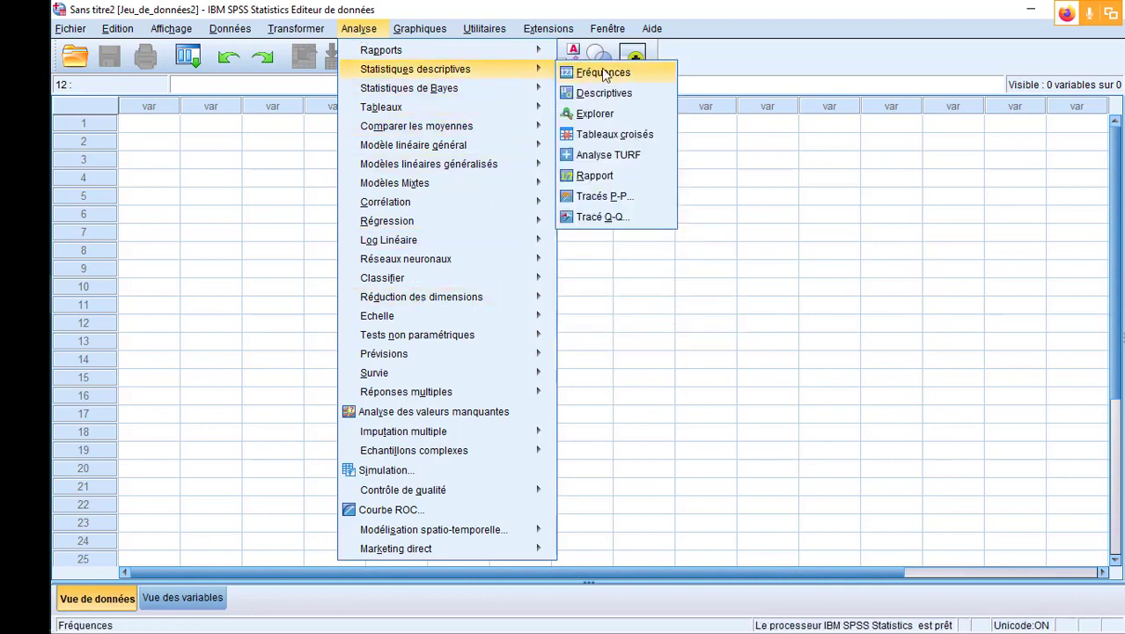
pyautogui.click(602, 71)
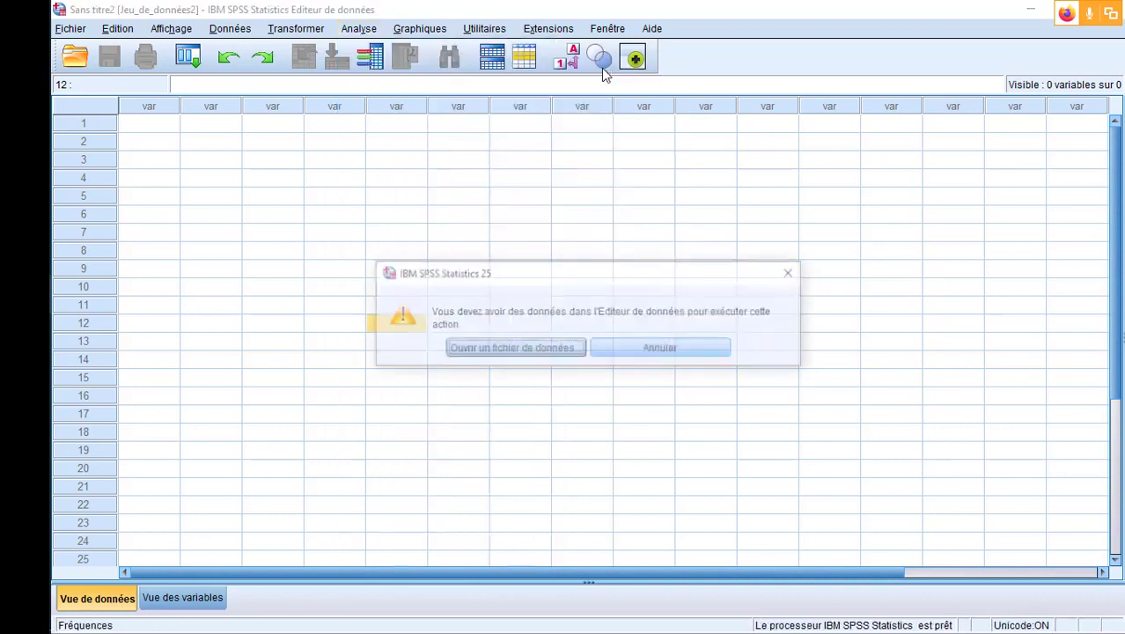
pyautogui.click(793, 273)
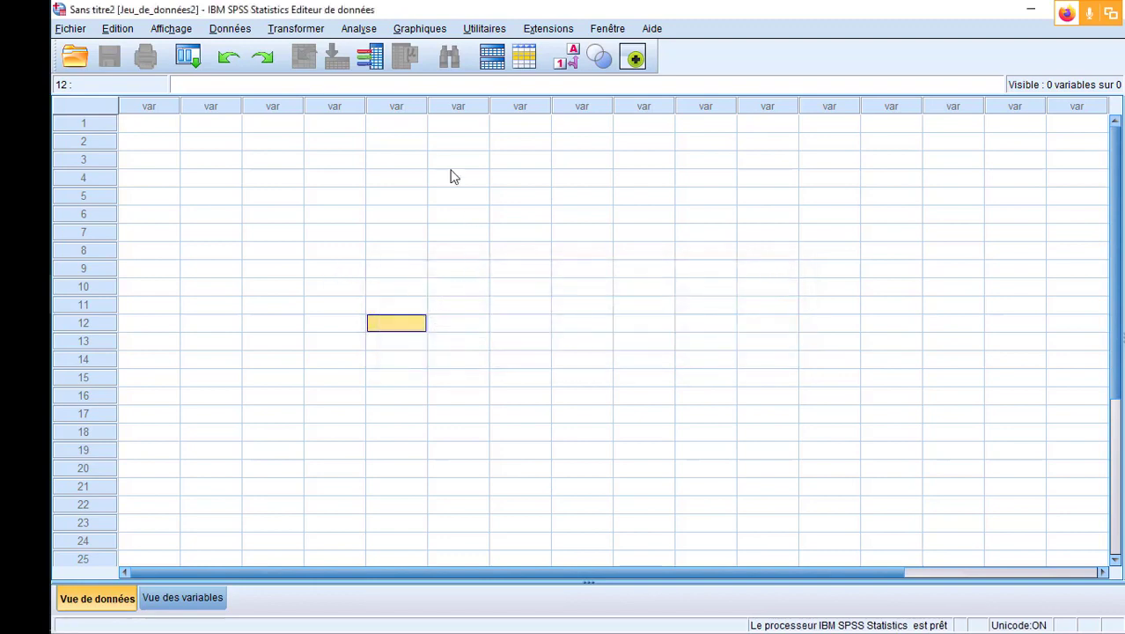
# Look over the help resources offered by SPSS, such as the PDF documentation, forums and user community
pyautogui.click(656, 30)
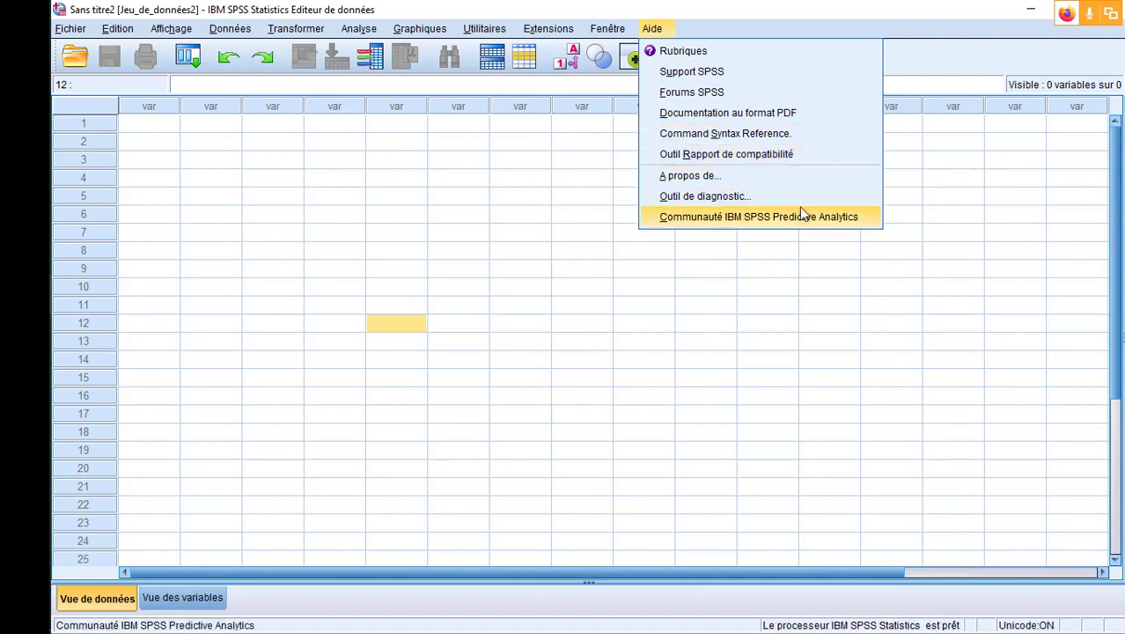
pyautogui.click(802, 30)
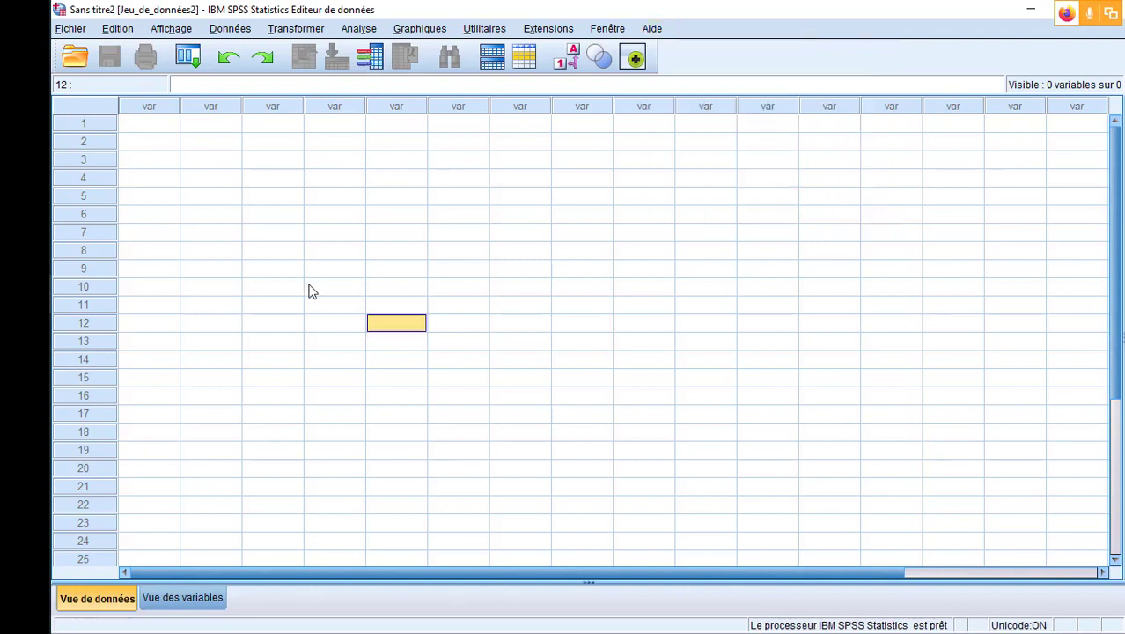
# Switch to the demo workbook in Excel and widen the Marital Status, Income Category and Job Category columns
pyautogui.hotkey('alt', 'Tab')
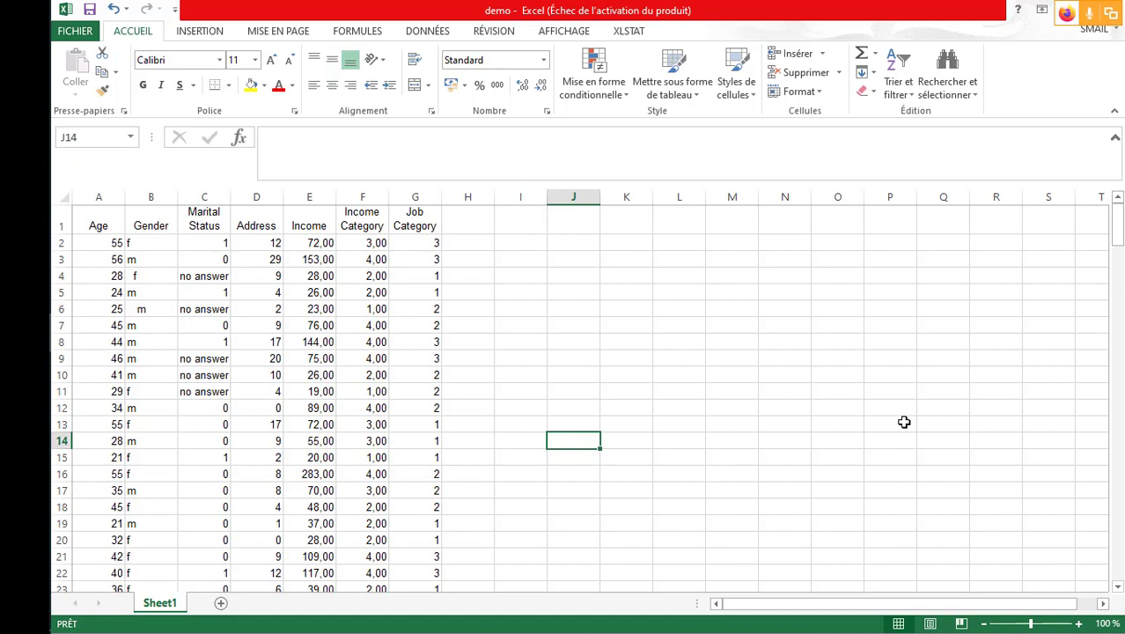
pyautogui.click(431, 196)
pyautogui.moveTo(434, 194); pyautogui.dragTo(405, 197)
pyautogui.click(361, 196)
pyautogui.click(317, 196)
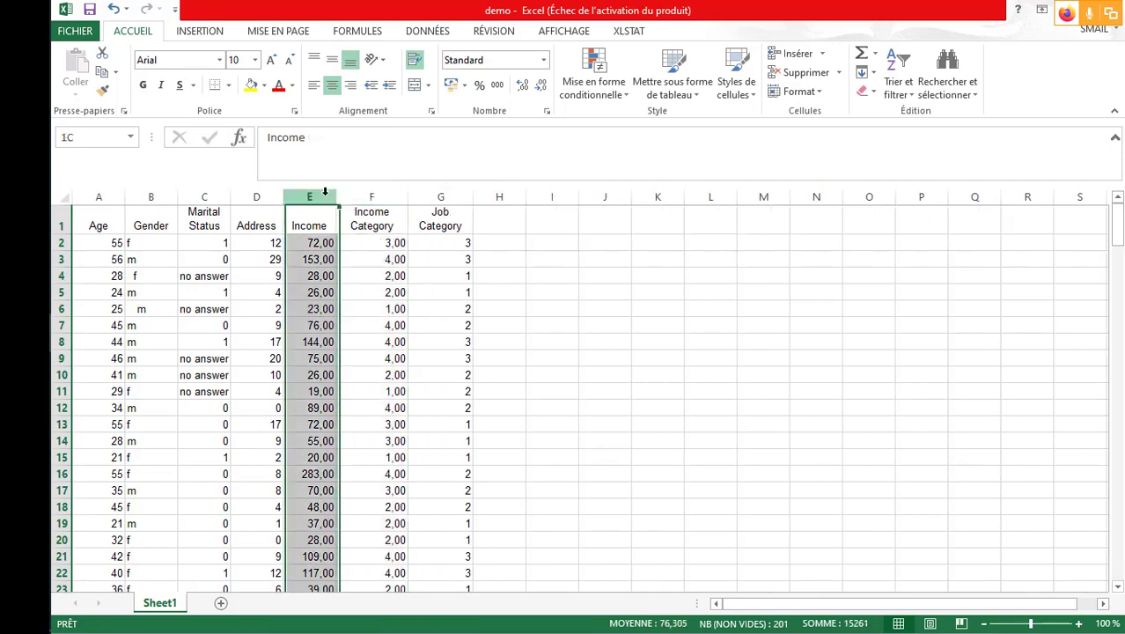
pyautogui.click(204, 196)
pyautogui.moveTo(231, 196); pyautogui.dragTo(238, 196)
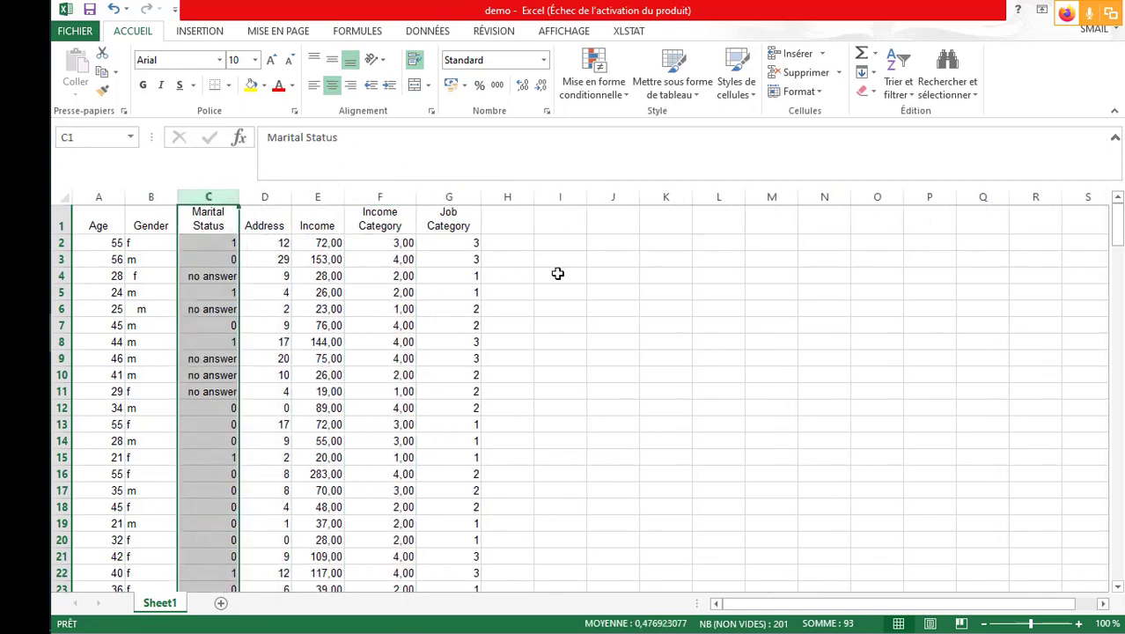
# Look down the records of Sheet1 and select the Gender column as an example of a variable
pyautogui.scroll(-4, 581, 274)
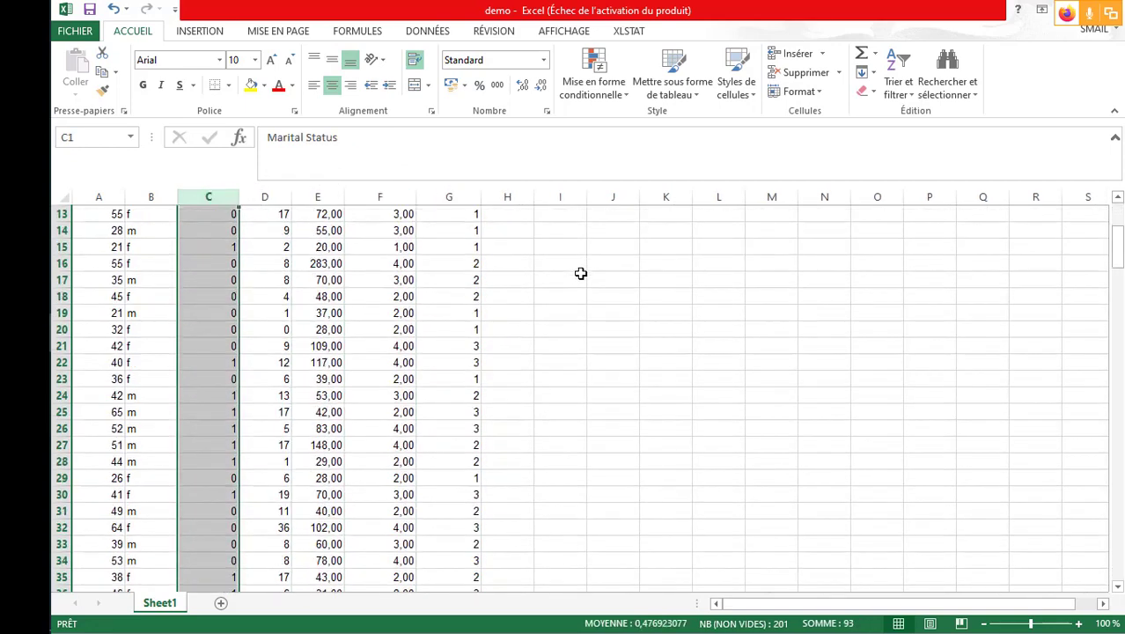
pyautogui.scroll(4, 581, 273)
pyautogui.click(151, 195)
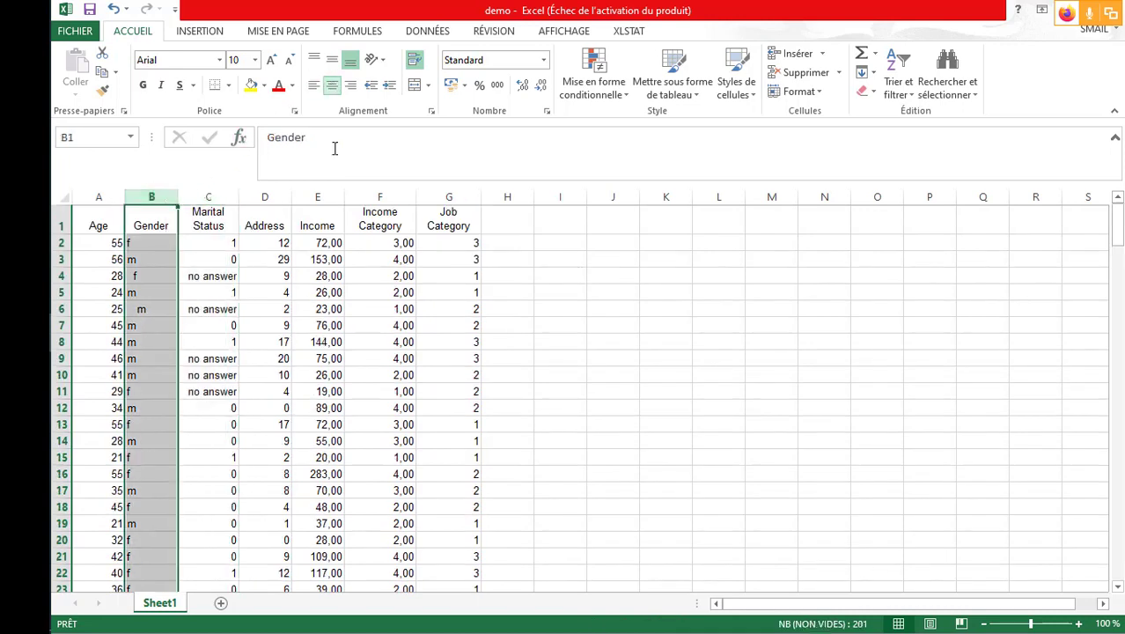
# Examine the extent of the records by selecting row 2 and the last data row, 201, and return to the header row
pyautogui.moveTo(1121, 242)
pyautogui.mouseDown()
pyautogui.moveTo(1118, 266)
pyautogui.moveTo(1118, 239)
pyautogui.mouseUp()
pyautogui.click(62, 243)
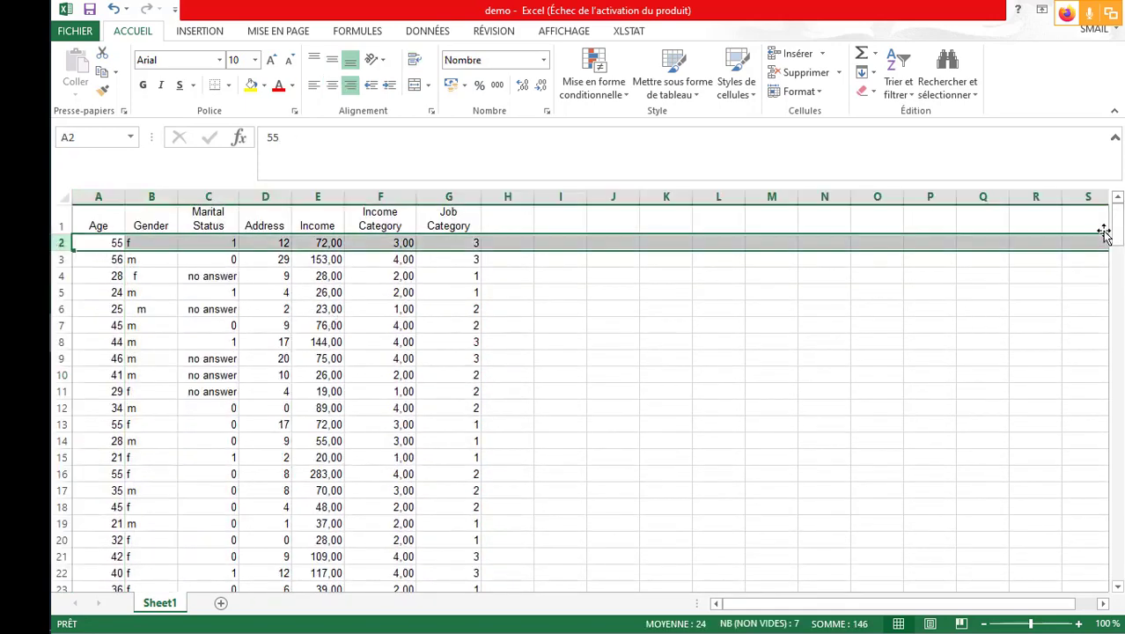
pyautogui.moveTo(1118, 233); pyautogui.dragTo(1118, 553)
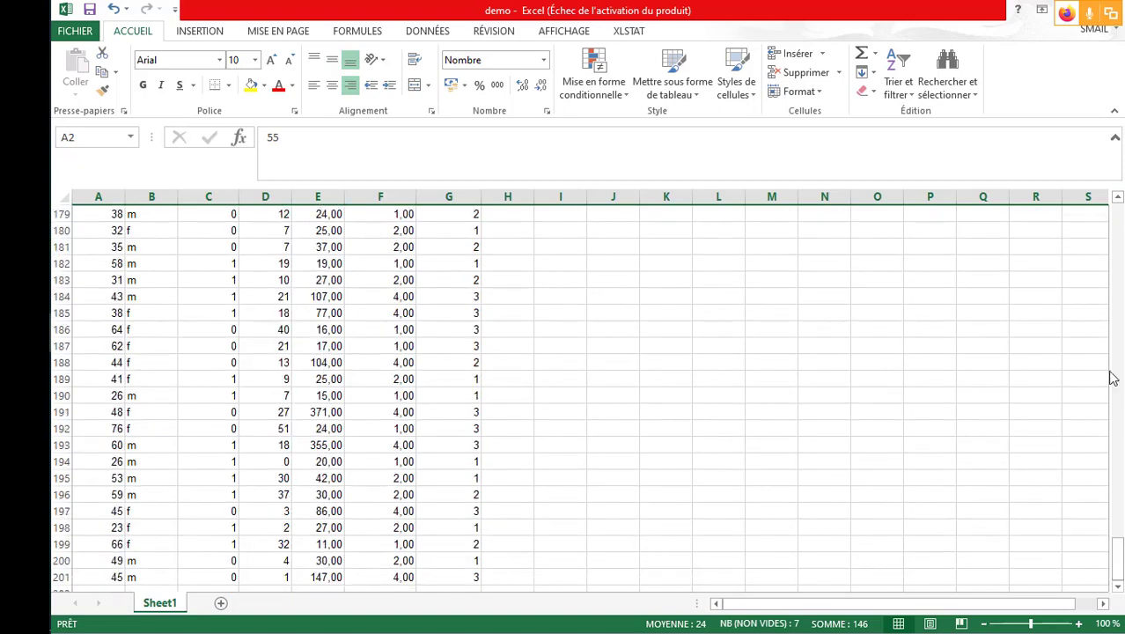
pyautogui.scroll(-3, 817, 438)
pyautogui.scroll(-6, 817, 439)
pyautogui.scroll(3, 816, 438)
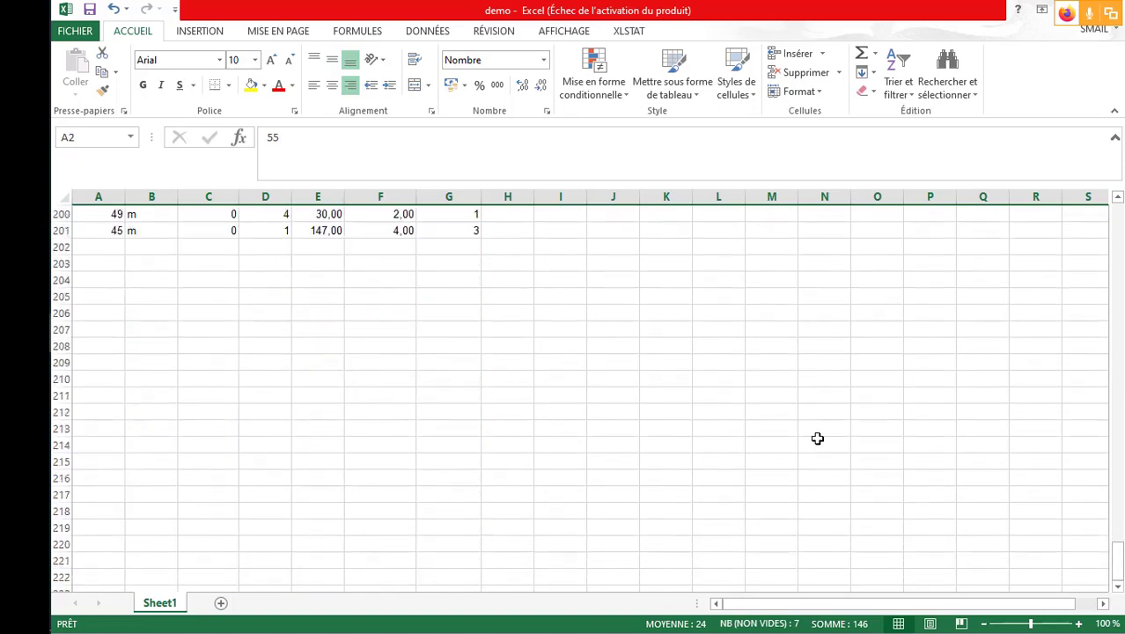
pyautogui.click(58, 280)
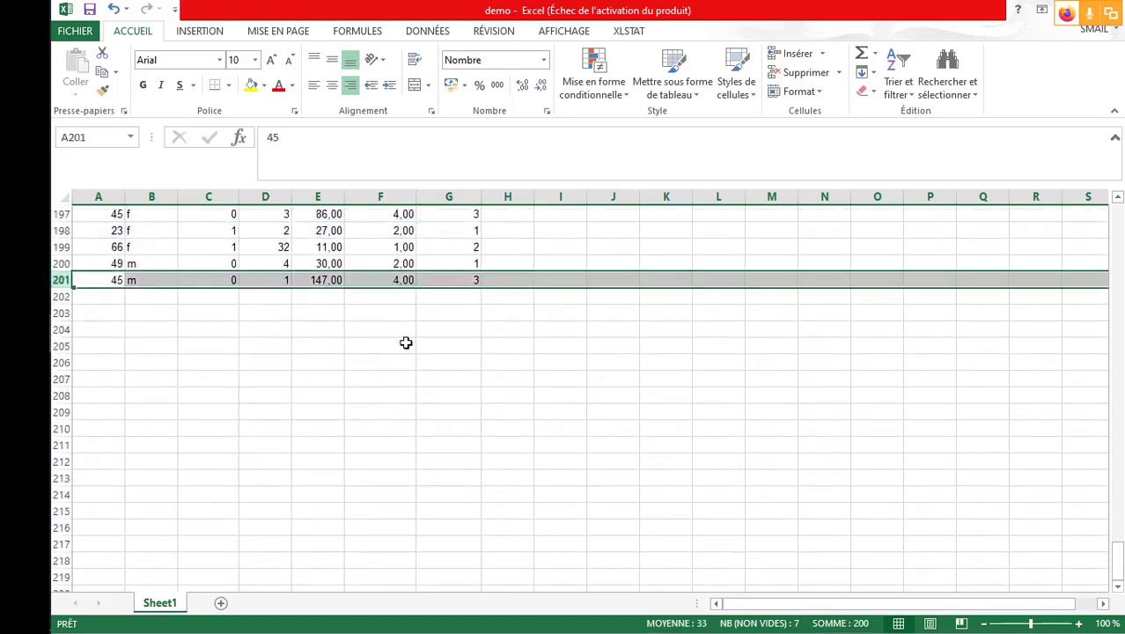
pyautogui.scroll(15, 749, 427)
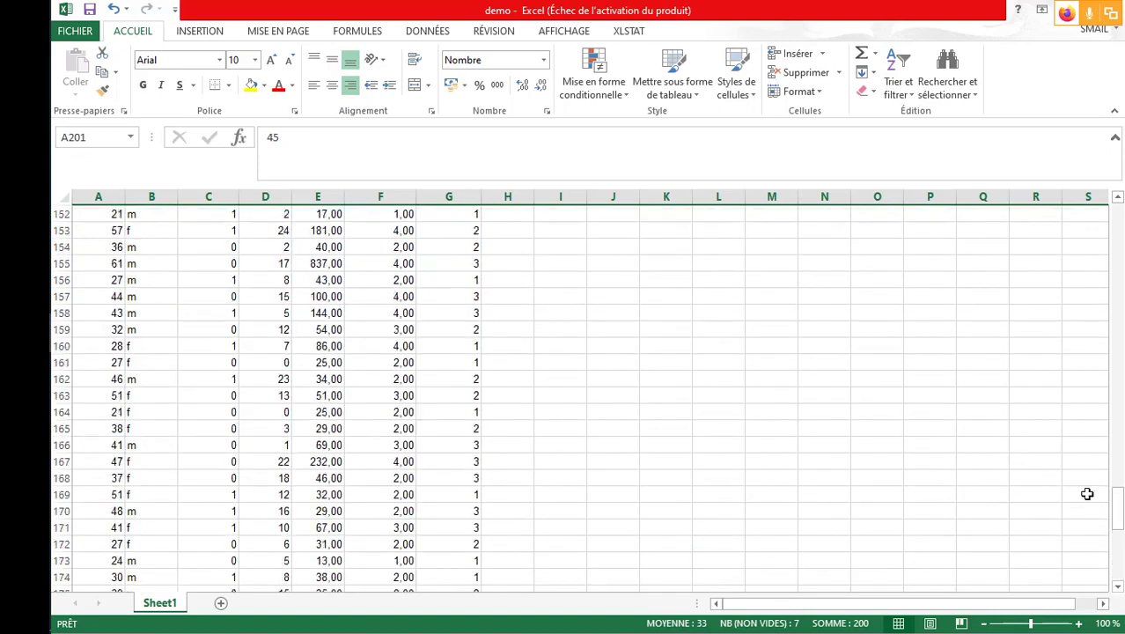
pyautogui.moveTo(1120, 514); pyautogui.dragTo(1119, 192)
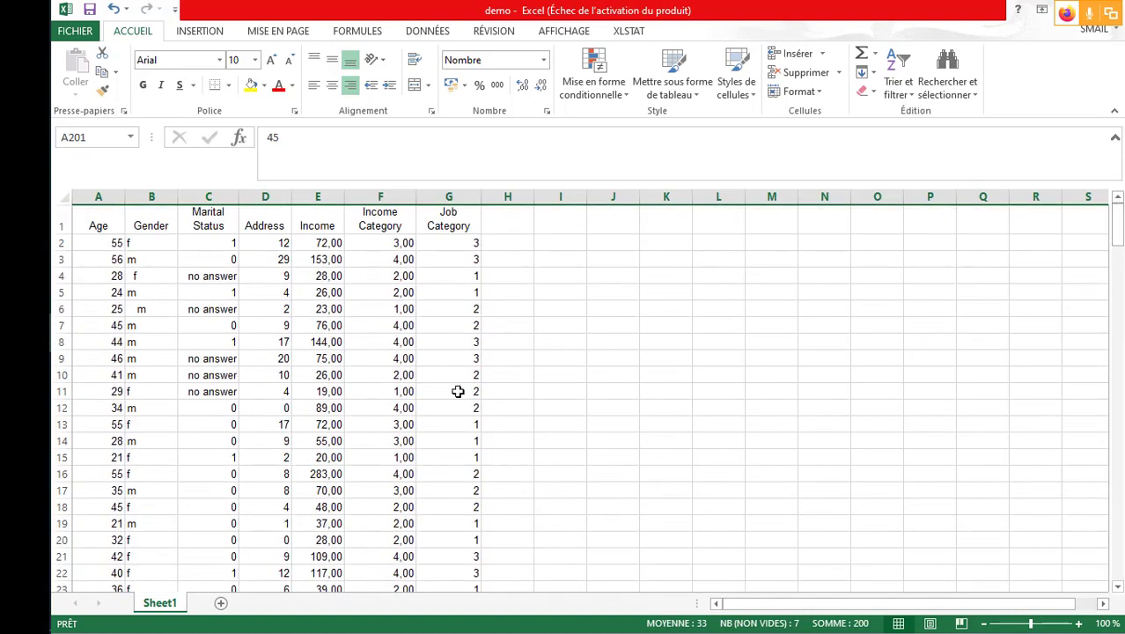
# Go through the header cells from Age to Job Category and widen the Job Category column to fit its name on one line
pyautogui.click(104, 245)
pyautogui.click(98, 222)
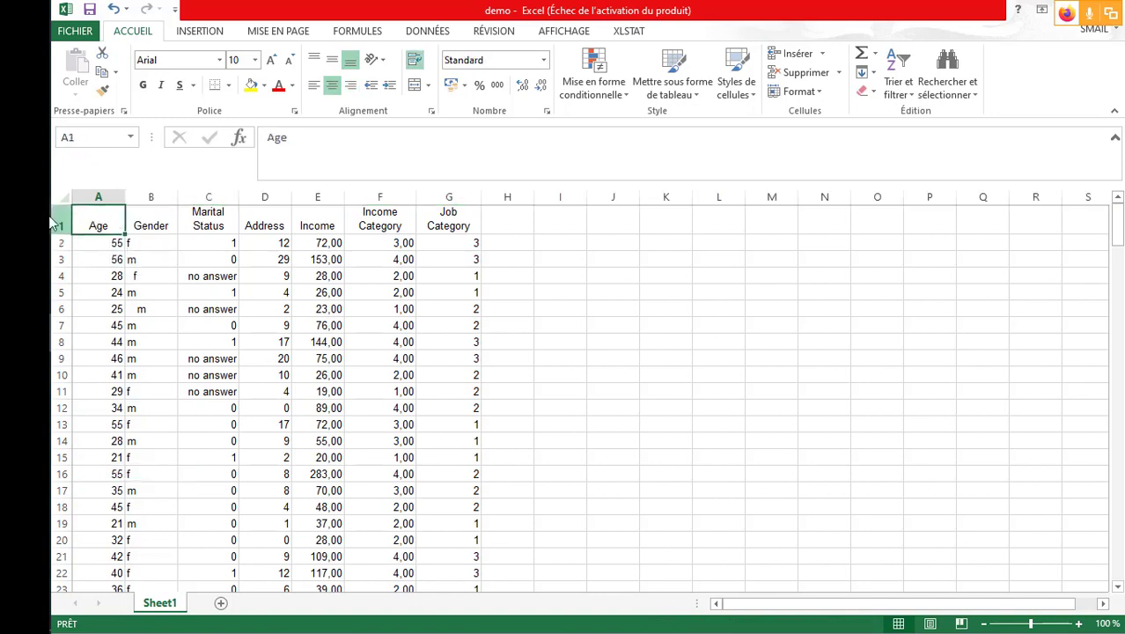
pyautogui.click(154, 221)
pyautogui.click(218, 216)
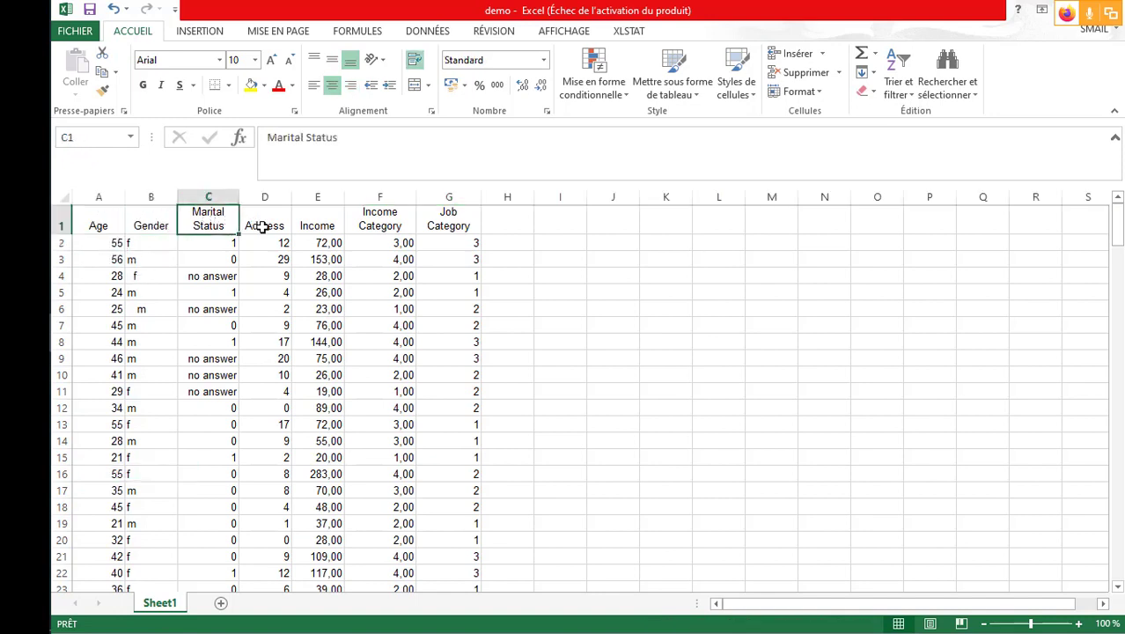
pyautogui.click(274, 222)
pyautogui.click(334, 221)
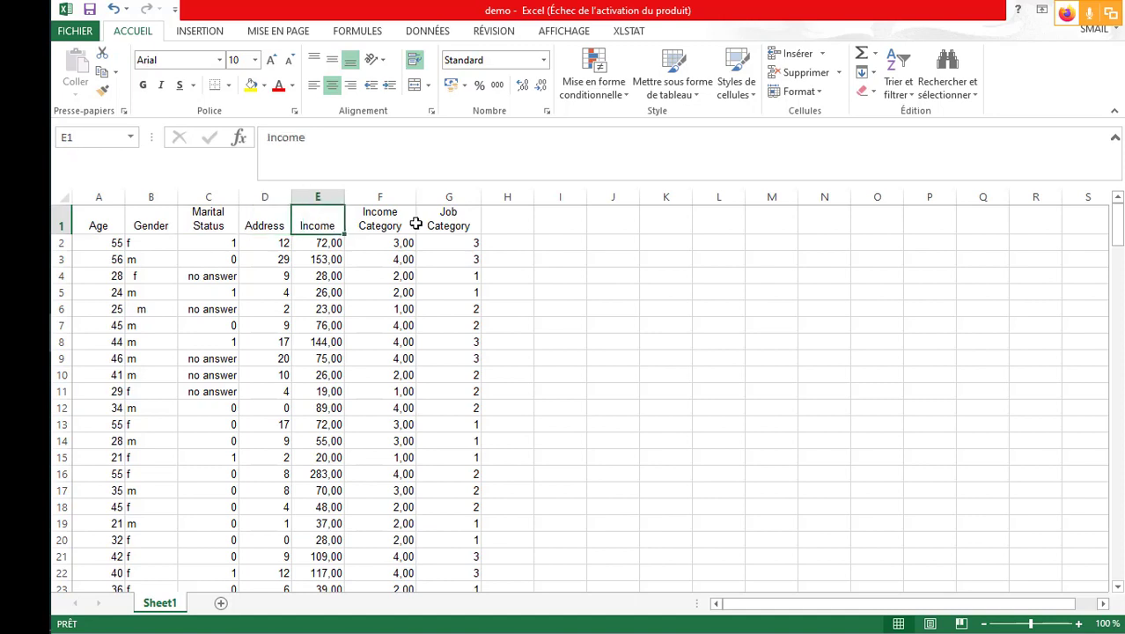
pyautogui.click(388, 221)
pyautogui.click(439, 219)
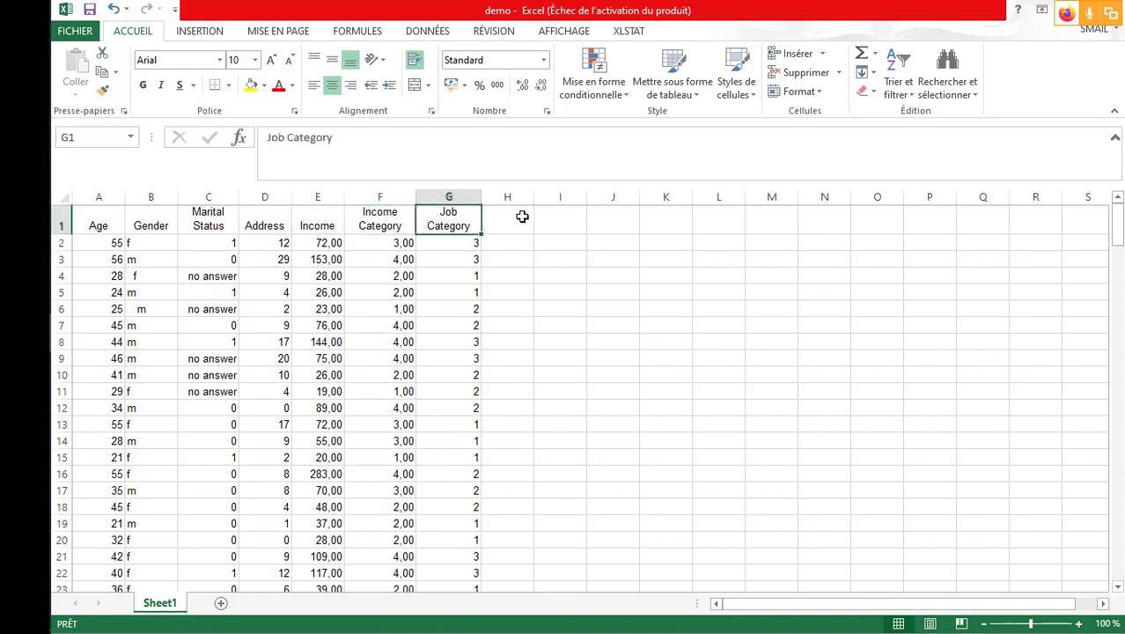
pyautogui.moveTo(482, 196); pyautogui.dragTo(506, 196)
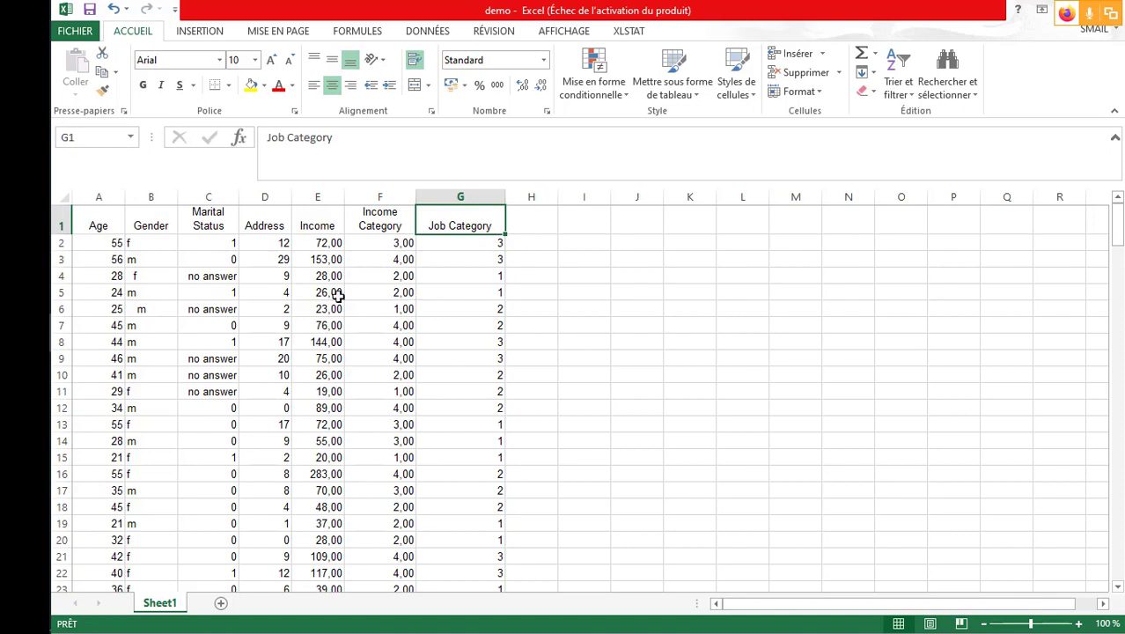
# Switch to the empty SPSS Data Editor and open demo.xlsx from the Demo folder, using the Excel file type
pyautogui.moveTo(26, 295)
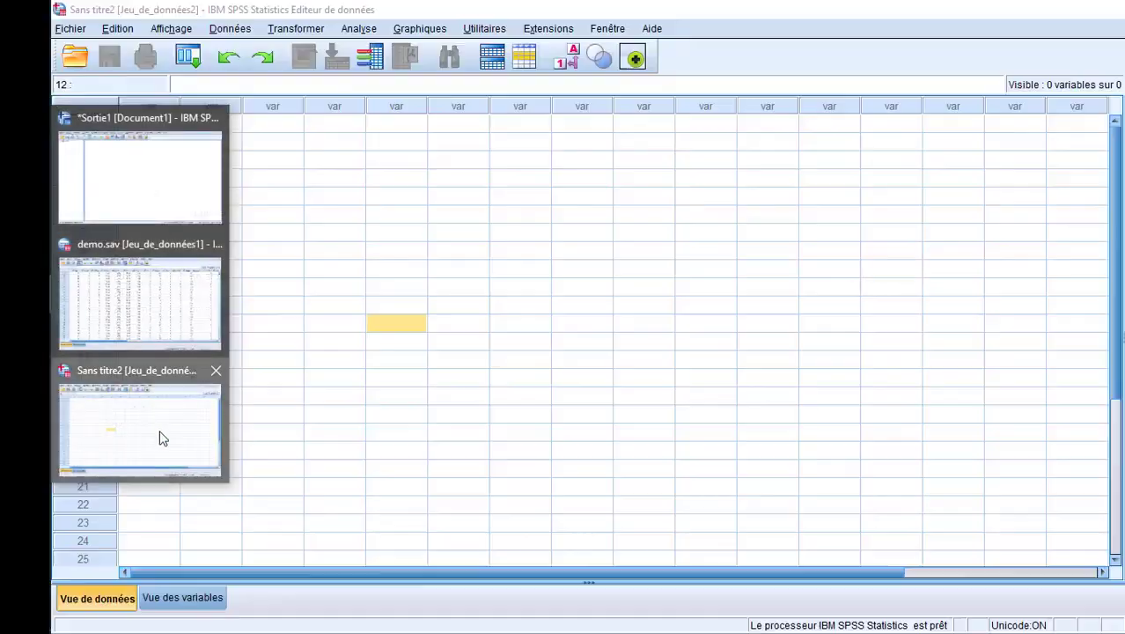
pyautogui.click(159, 435)
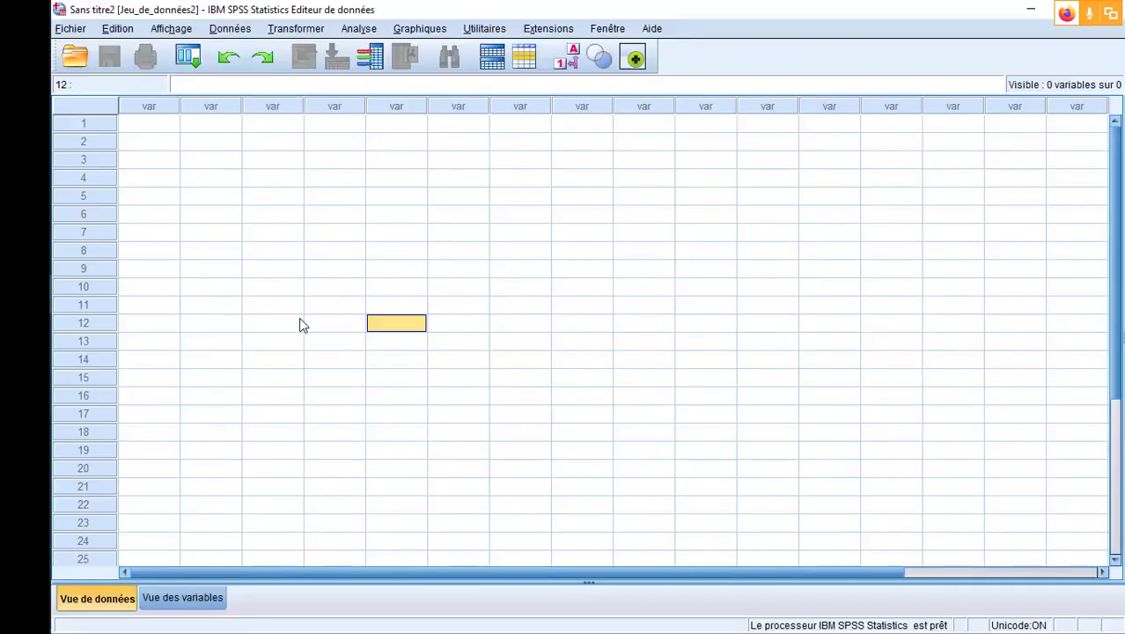
pyautogui.click(76, 34)
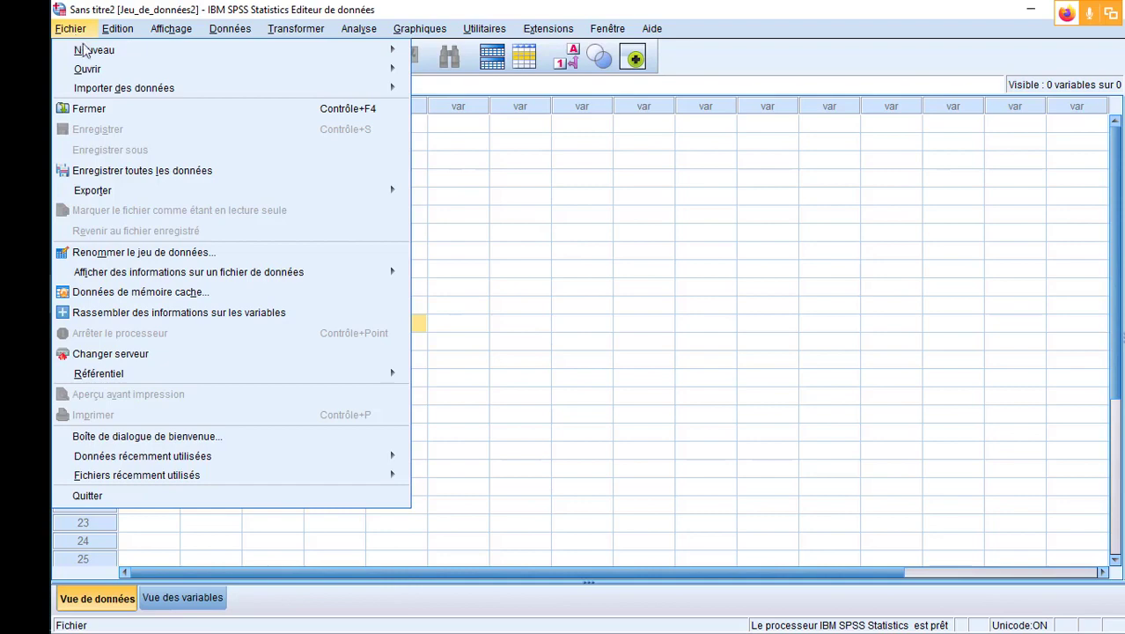
pyautogui.moveTo(88, 69)
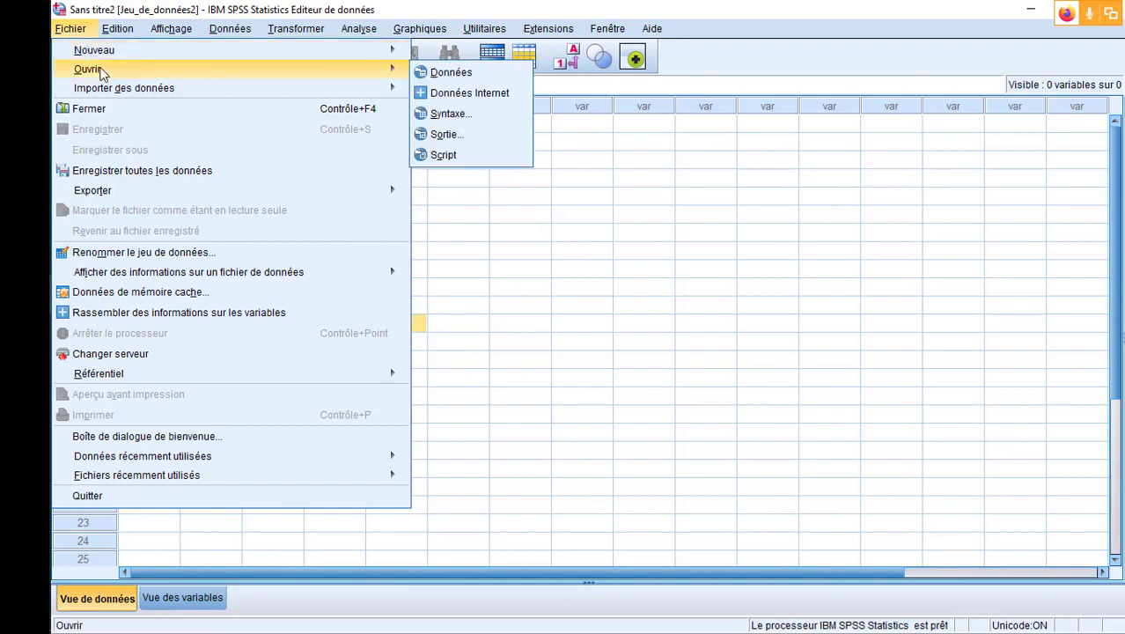
pyautogui.click(478, 77)
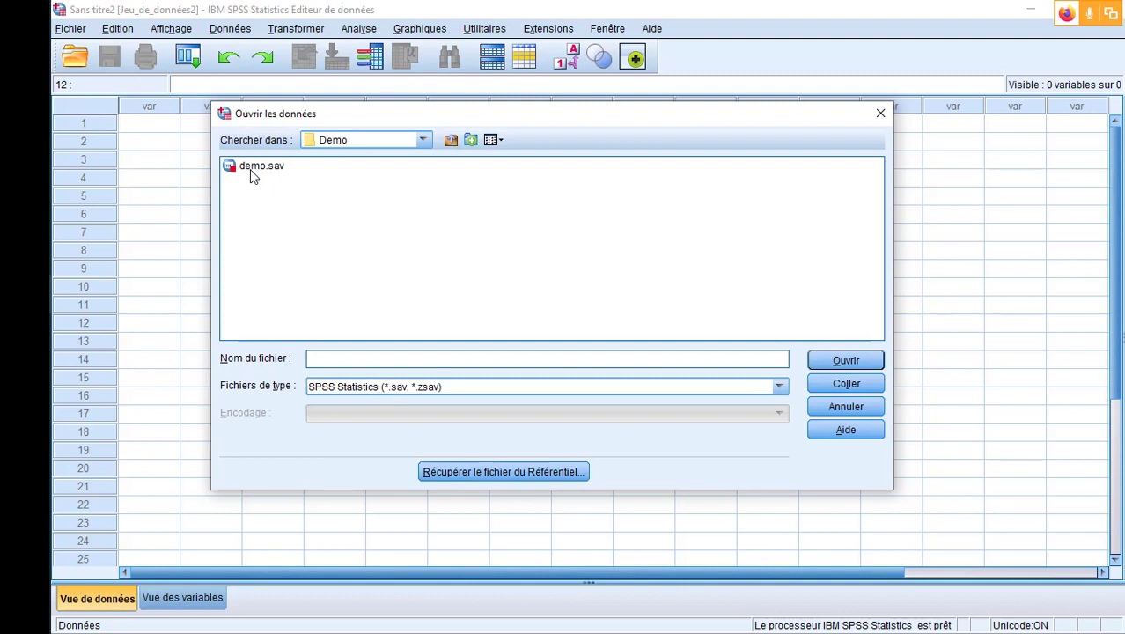
pyautogui.click(455, 393)
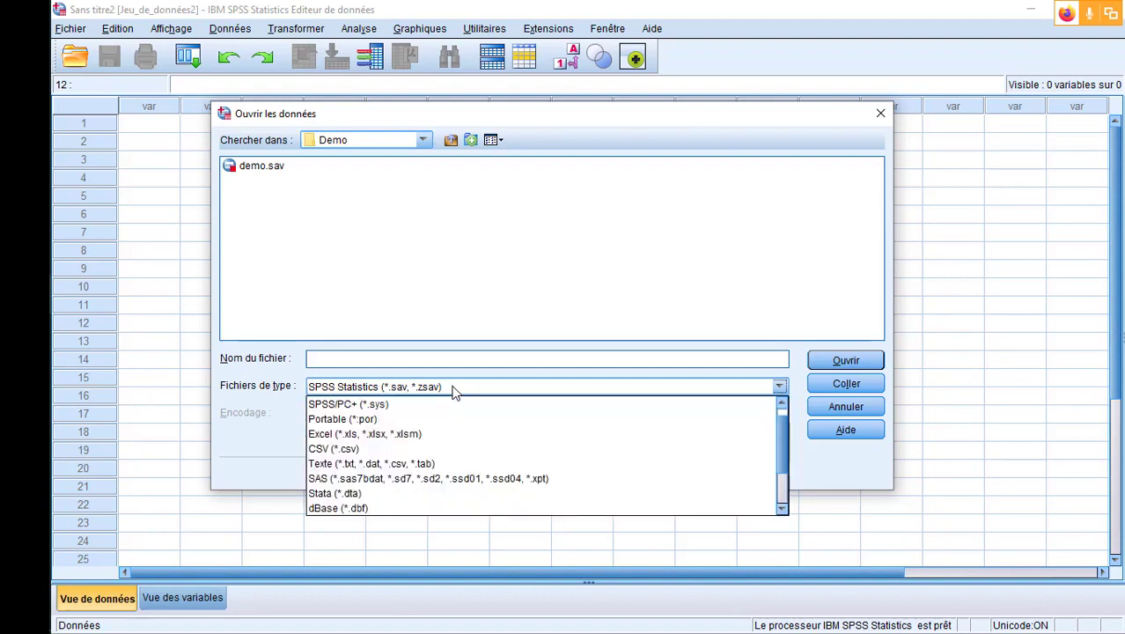
pyautogui.click(416, 441)
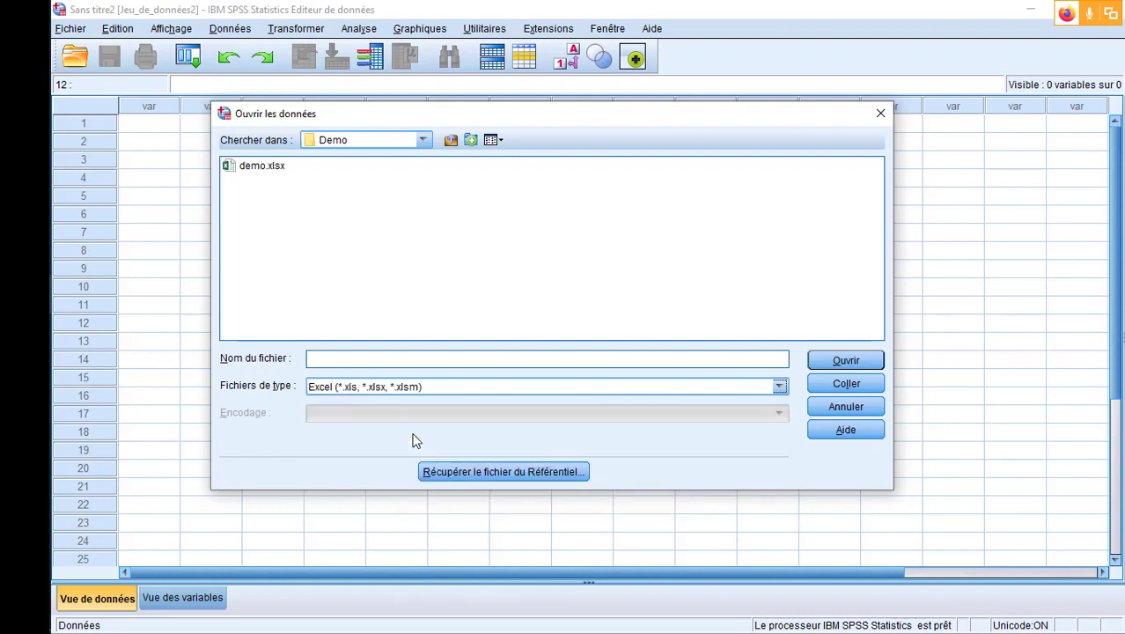
pyautogui.click(261, 174)
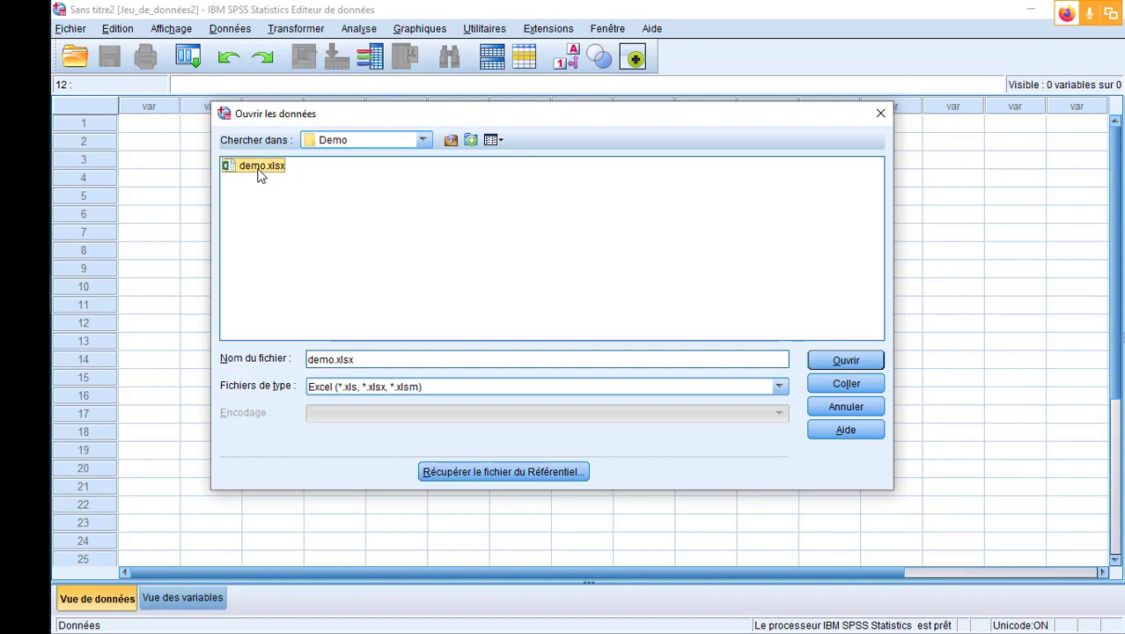
pyautogui.click(847, 360)
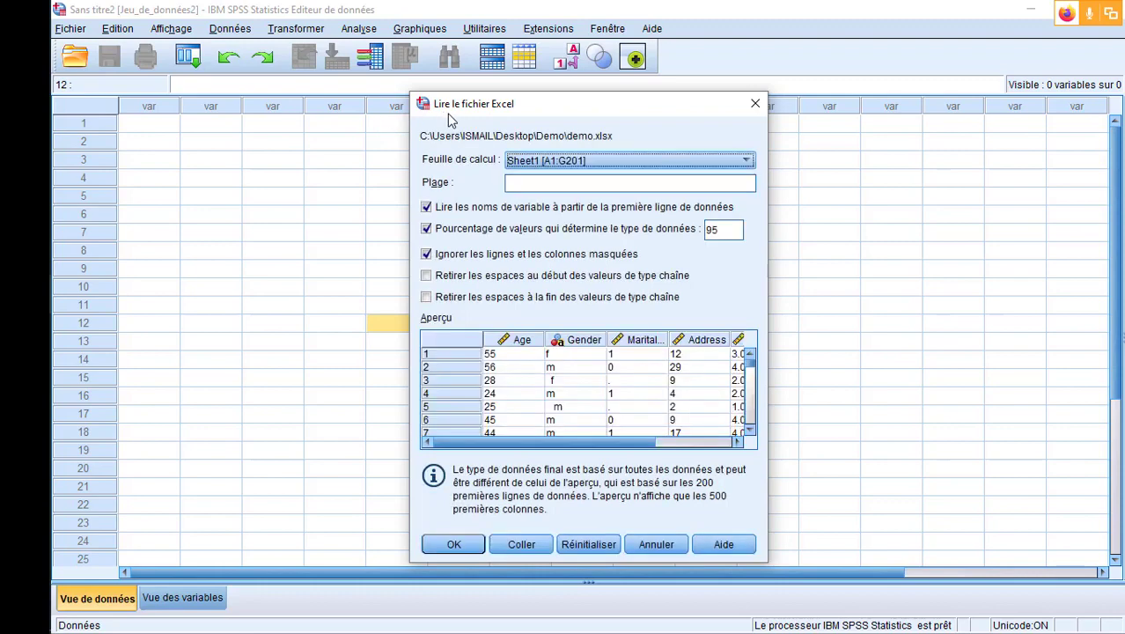
# Check the worksheet selection for the import against the demo workbook in Excel and return to the SPSS import dialog
pyautogui.click(618, 161)
pyautogui.click(626, 167)
pyautogui.hotkey('alt', 'Tab')
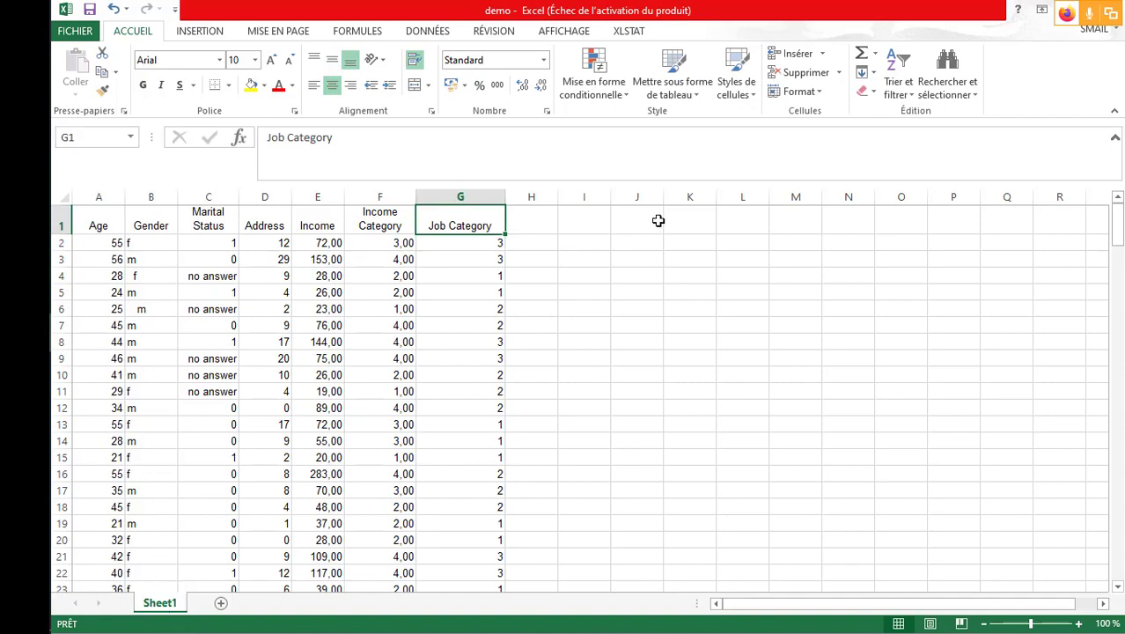
pyautogui.moveTo(51, 211)
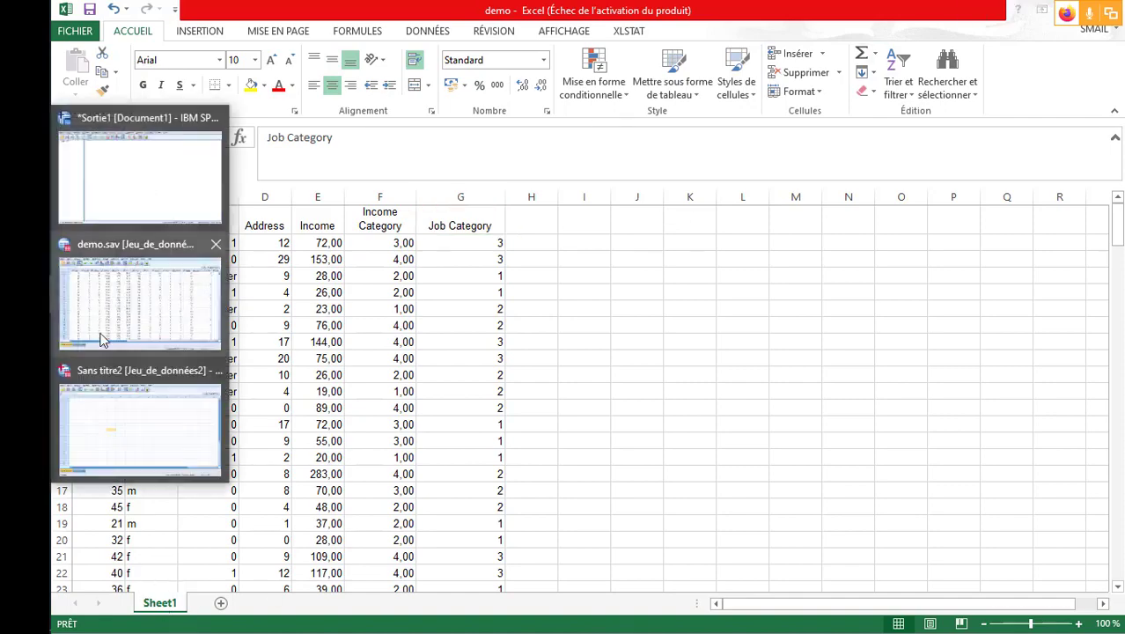
pyautogui.click(119, 421)
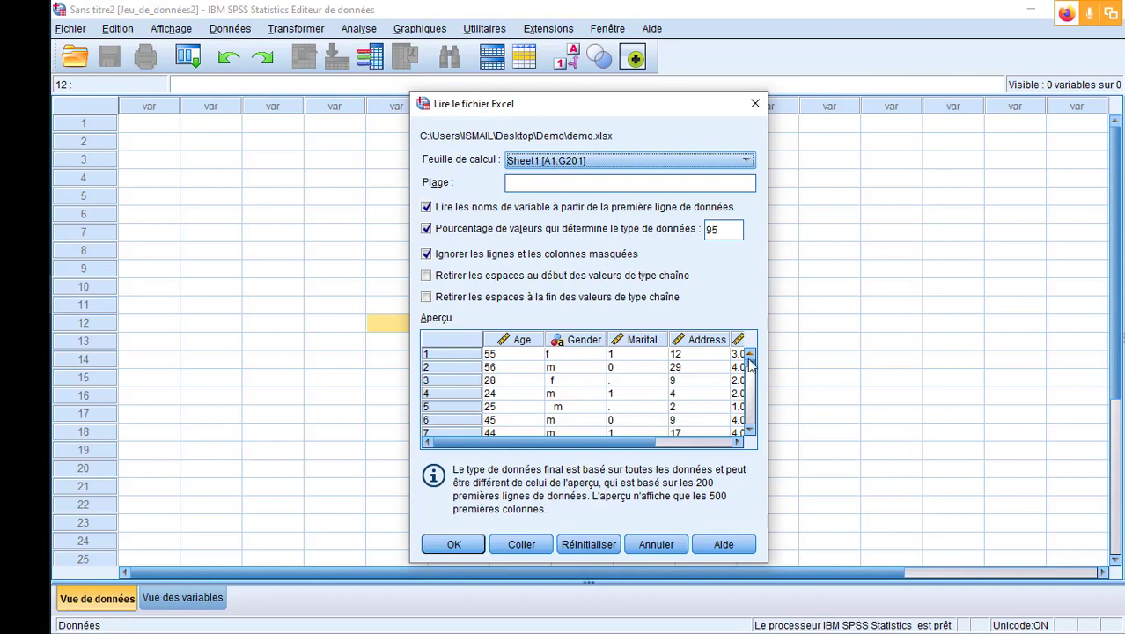
# Look over the data preview and import Sheet1 with variable names read from the first row
pyautogui.moveTo(750, 363)
pyautogui.mouseDown()
pyautogui.moveTo(752, 425)
pyautogui.moveTo(753, 354)
pyautogui.mouseUp()
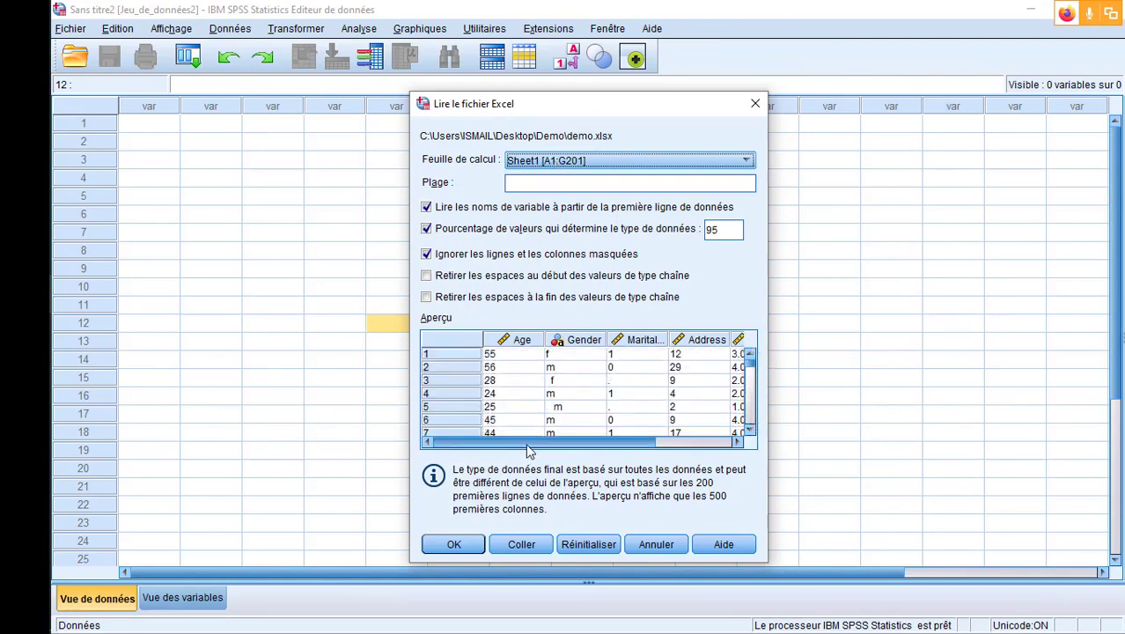
pyautogui.moveTo(529, 451)
pyautogui.mouseDown()
pyautogui.moveTo(634, 452)
pyautogui.moveTo(530, 453)
pyautogui.mouseUp()
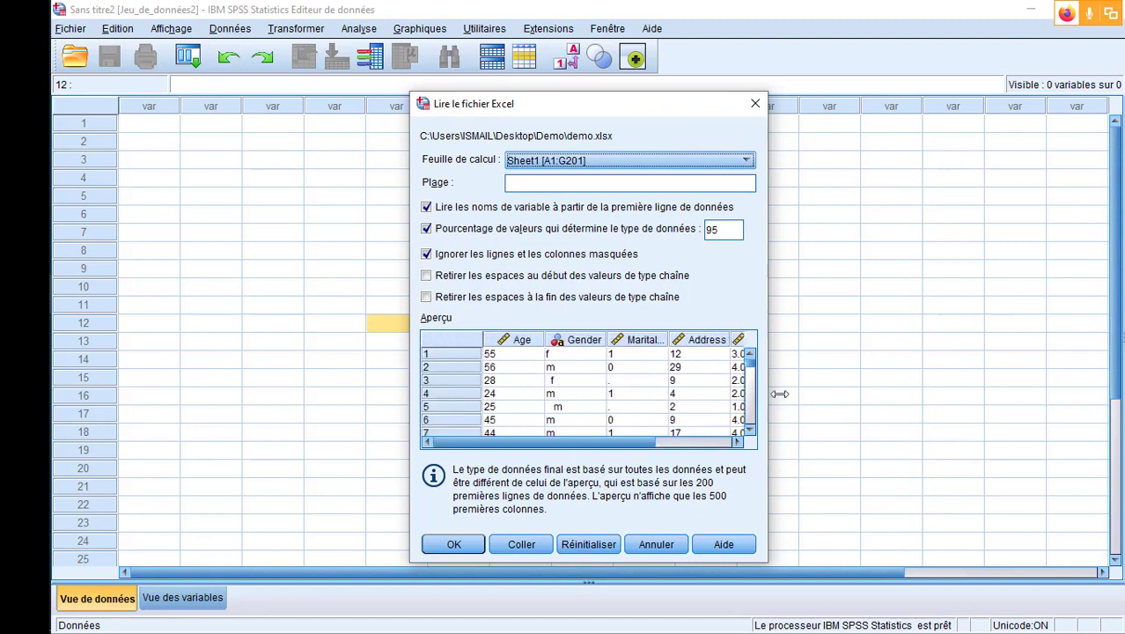
pyautogui.moveTo(750, 363)
pyautogui.mouseDown()
pyautogui.moveTo(751, 429)
pyautogui.moveTo(756, 361)
pyautogui.mouseUp()
pyautogui.moveTo(562, 449)
pyautogui.mouseDown()
pyautogui.moveTo(634, 449)
pyautogui.moveTo(565, 448)
pyautogui.mouseUp()
pyautogui.moveTo(753, 369)
pyautogui.mouseDown()
pyautogui.moveTo(751, 431)
pyautogui.moveTo(744, 361)
pyautogui.mouseUp()
pyautogui.click(454, 545)
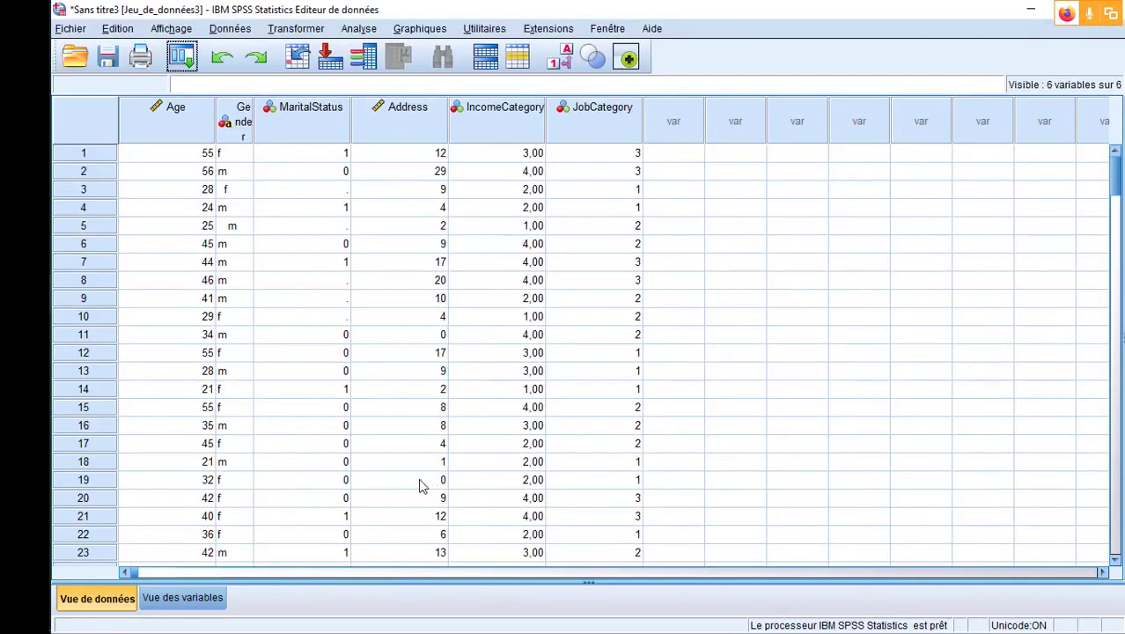
# Glance at the imported variables' definitions and widen the Gender column in the data view to show its name on one line
pyautogui.click(171, 599)
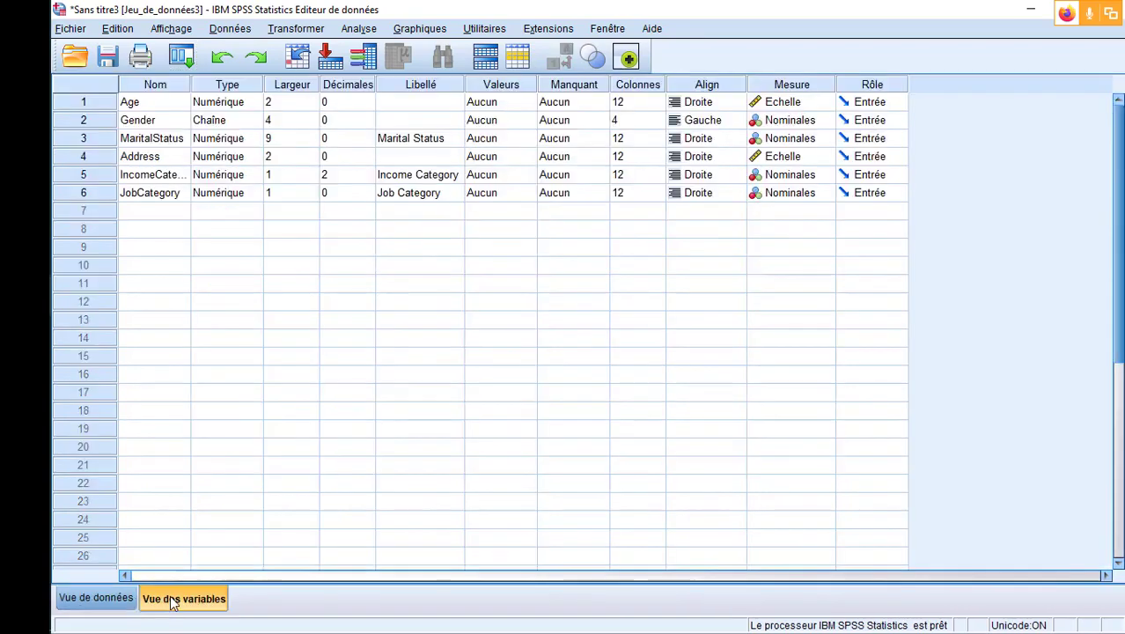
pyautogui.click(94, 601)
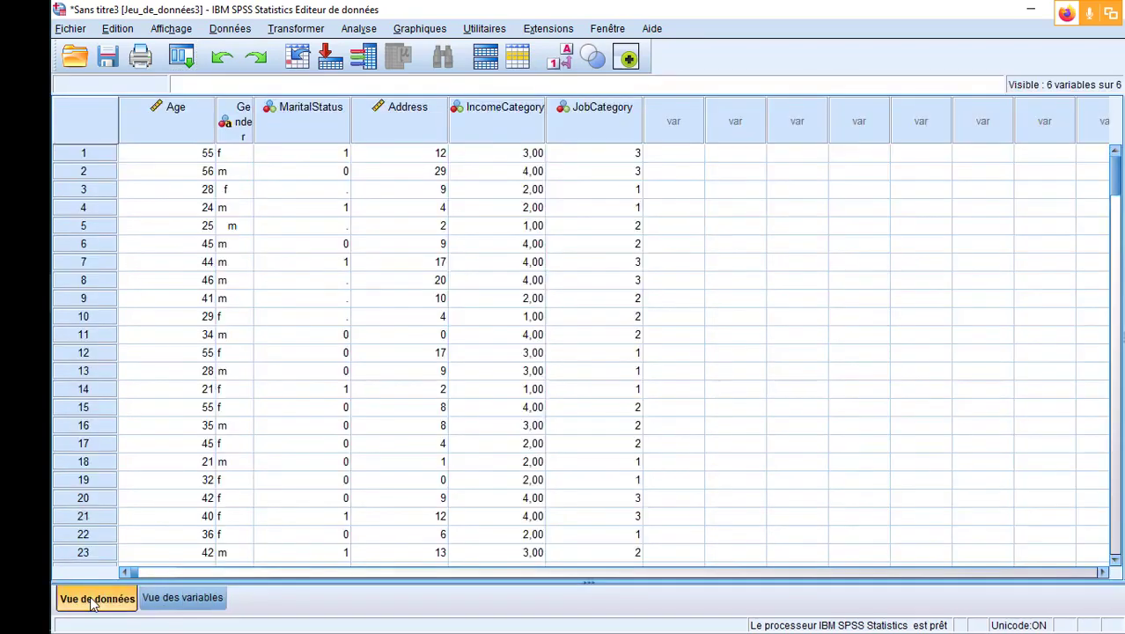
pyautogui.moveTo(255, 124); pyautogui.dragTo(329, 123)
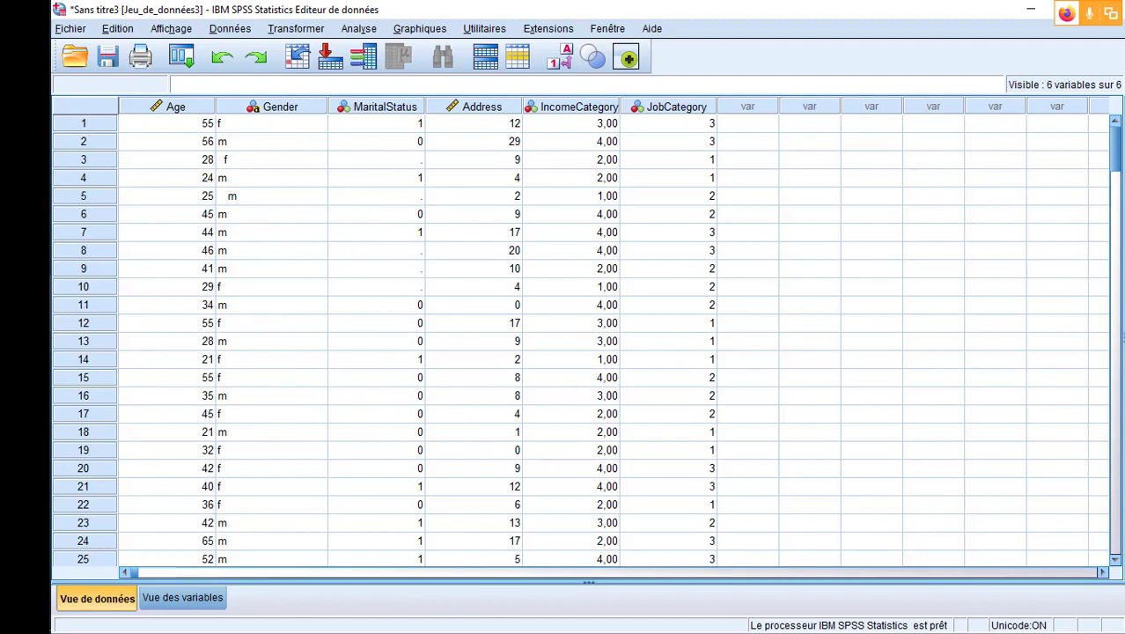
# Compare the imported variables and records with the columns and rows of the demo workbook in Excel
pyautogui.click(175, 291)
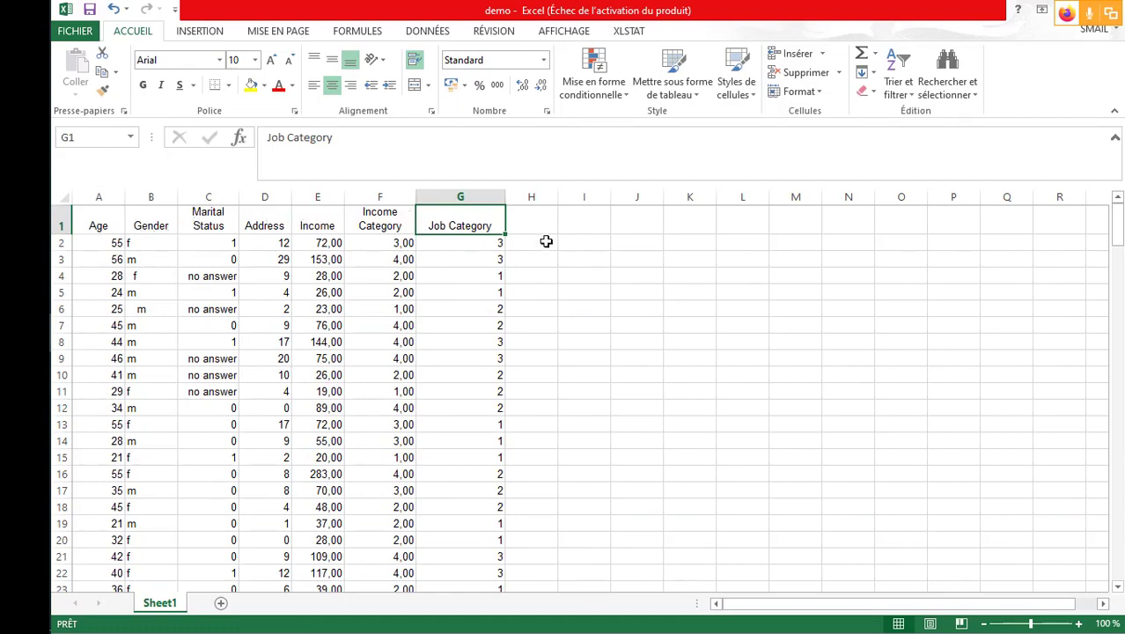
pyautogui.hotkey('alt', 'Tab')
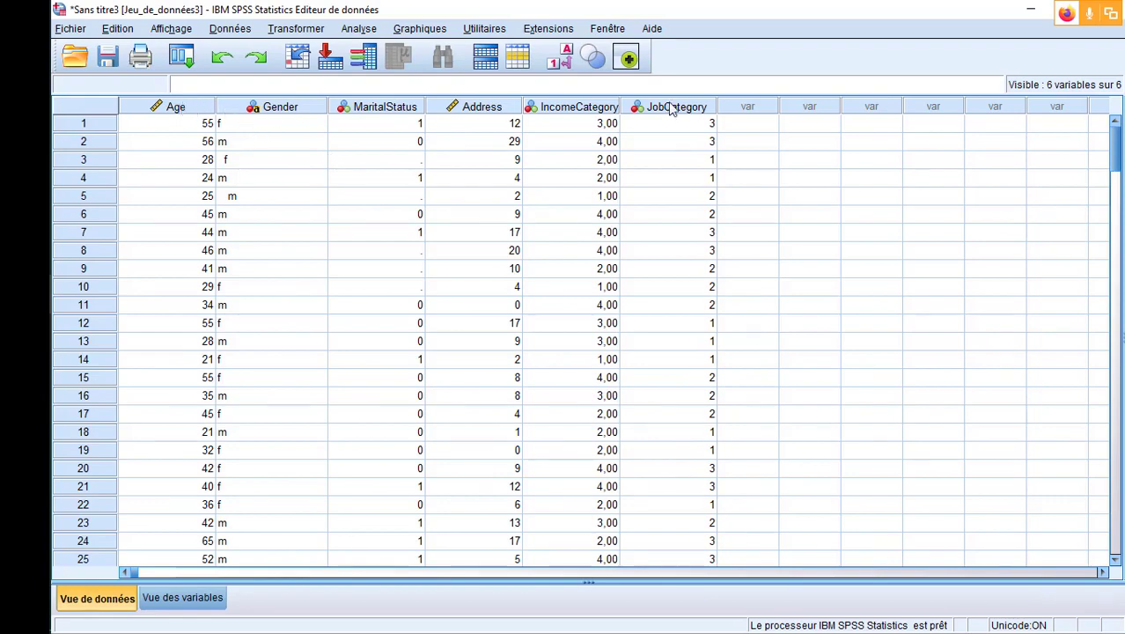
pyautogui.hotkey('alt', 'Tab')
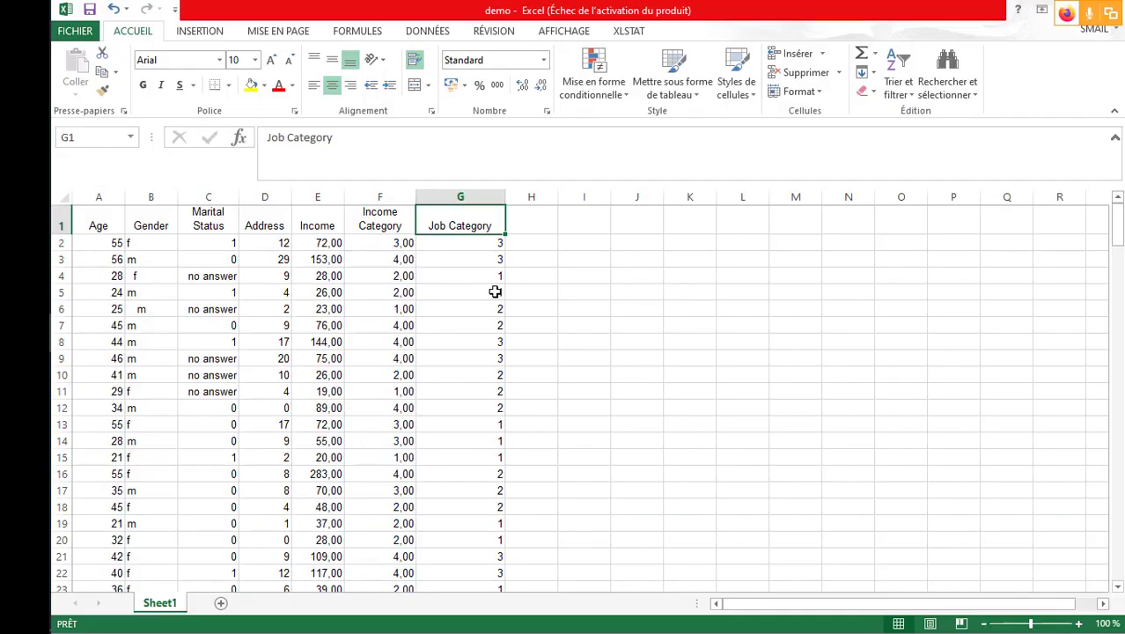
pyautogui.click(109, 244)
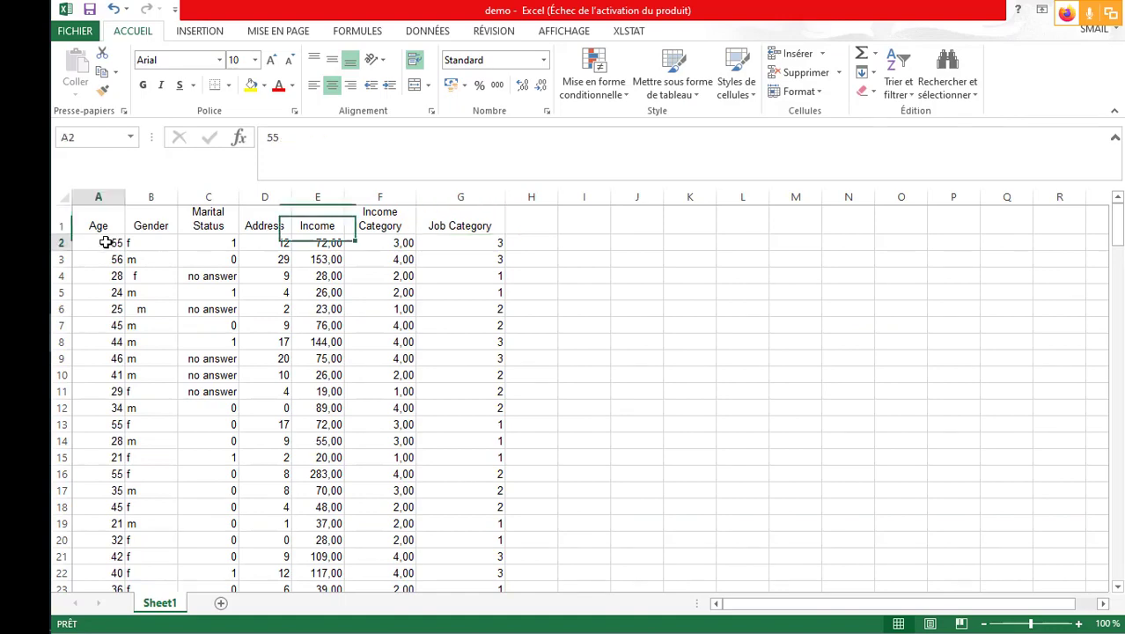
pyautogui.scroll(-20, 95, 274)
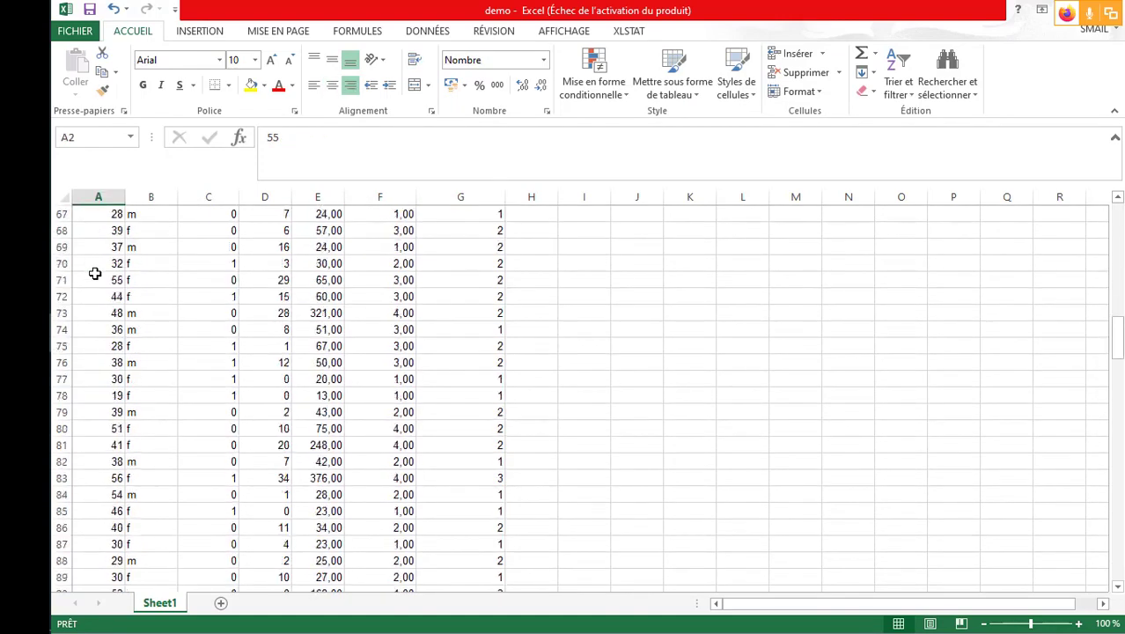
pyautogui.scroll(20, 95, 275)
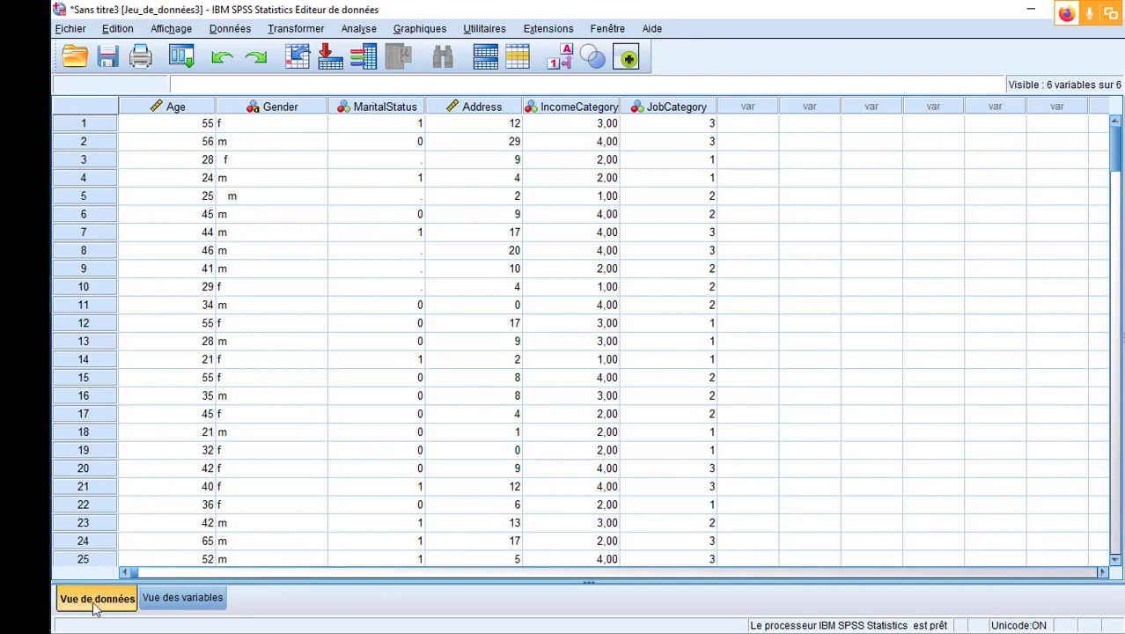
# Examine the imported dataset in SPSS, viewing its variable definitions and going through the records to the end and back
pyautogui.click(184, 602)
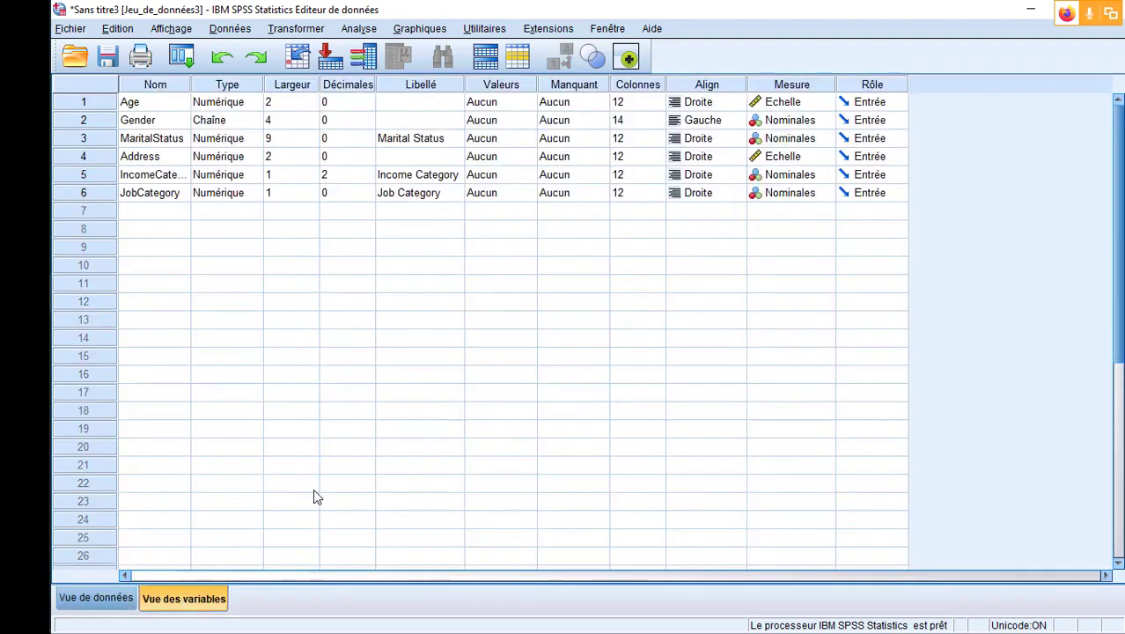
pyautogui.click(93, 598)
pyautogui.scroll(-19, 779, 300)
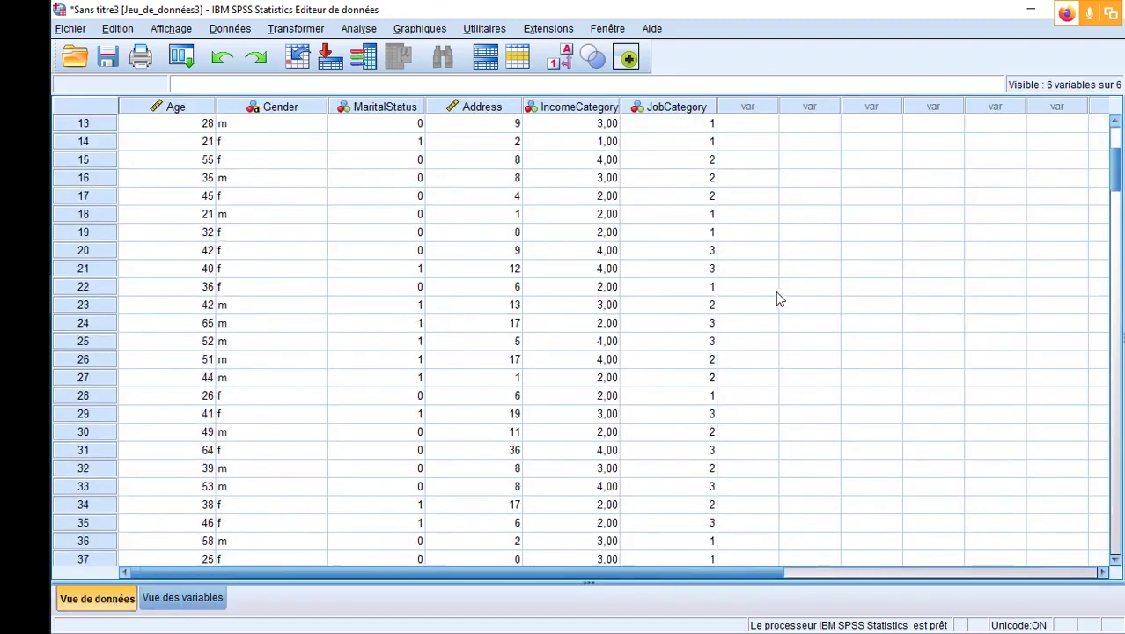
pyautogui.scroll(-20, 778, 299)
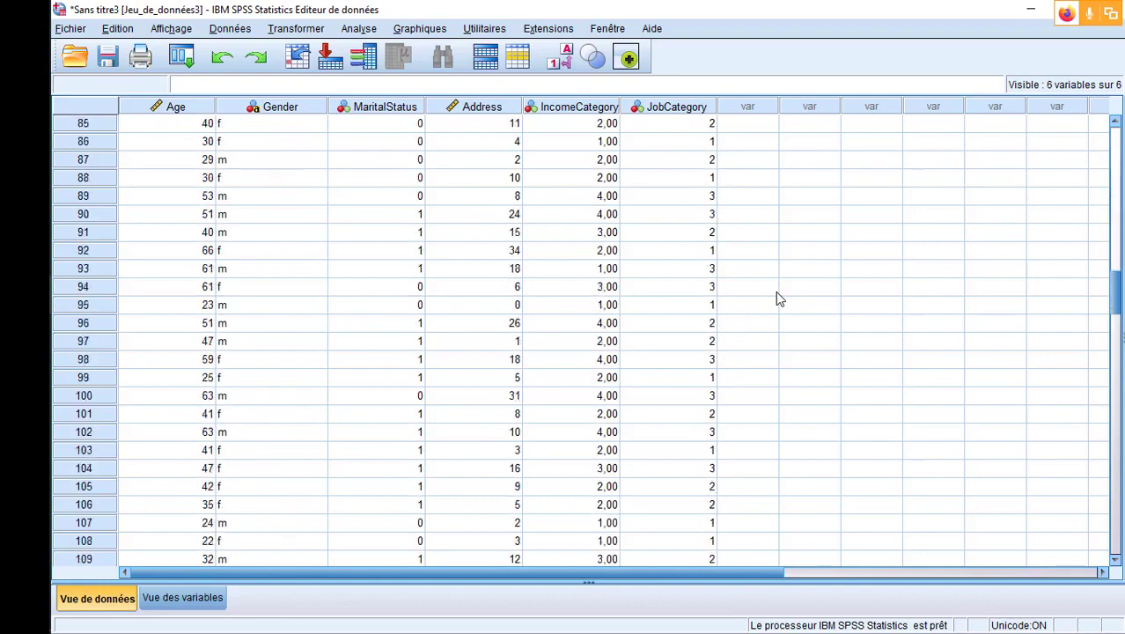
pyautogui.scroll(-12, 774, 299)
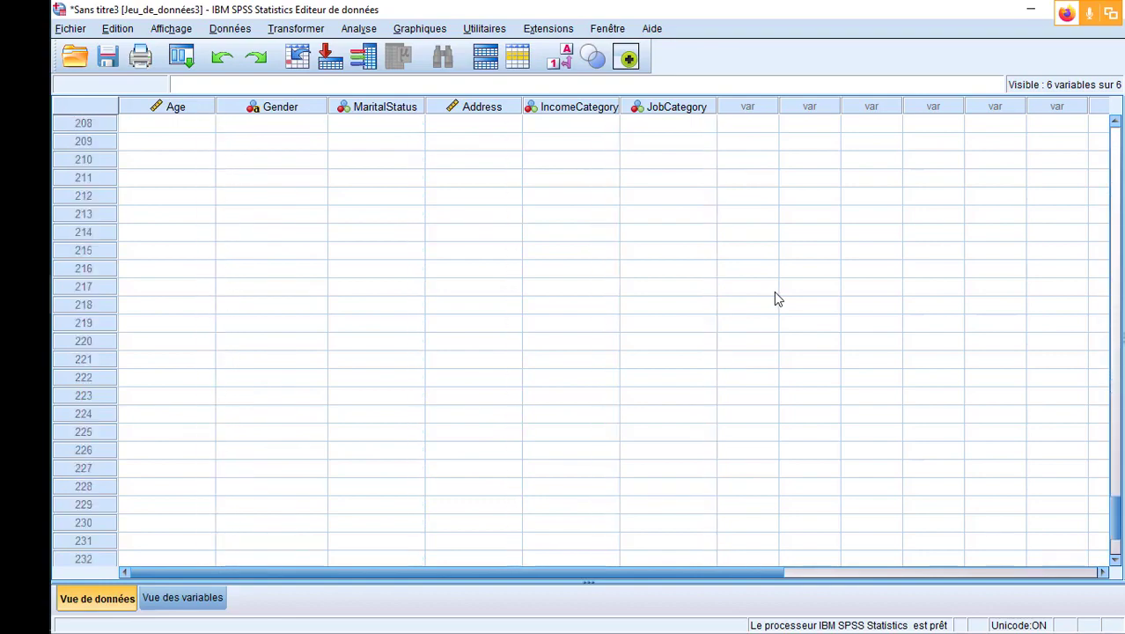
pyautogui.scroll(7, 775, 300)
pyautogui.scroll(20, 774, 297)
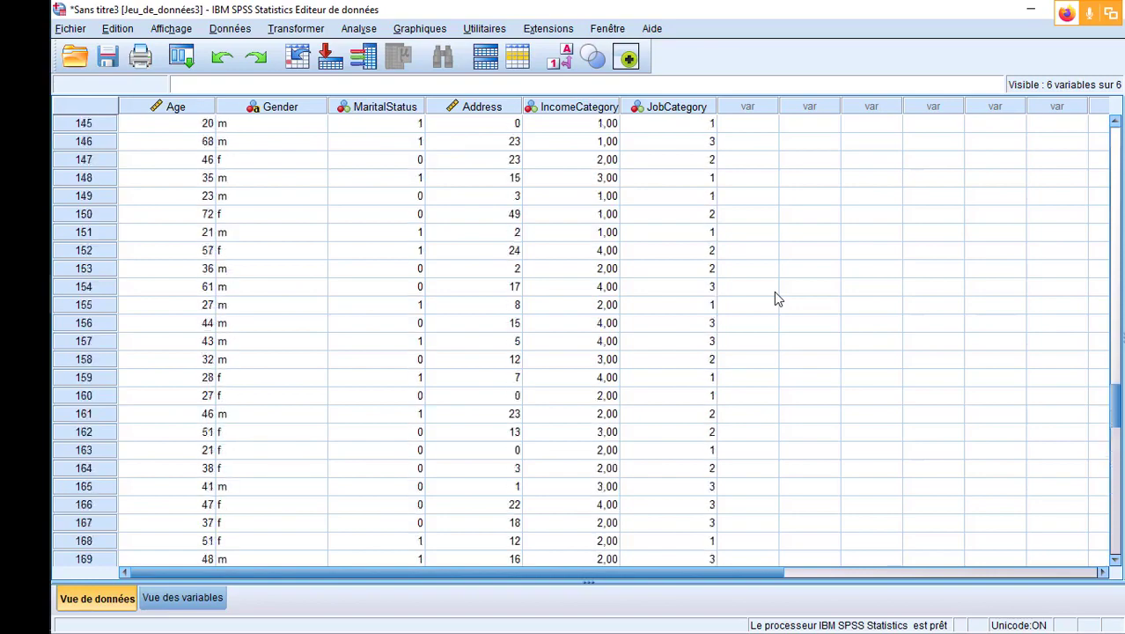
pyautogui.scroll(20, 775, 298)
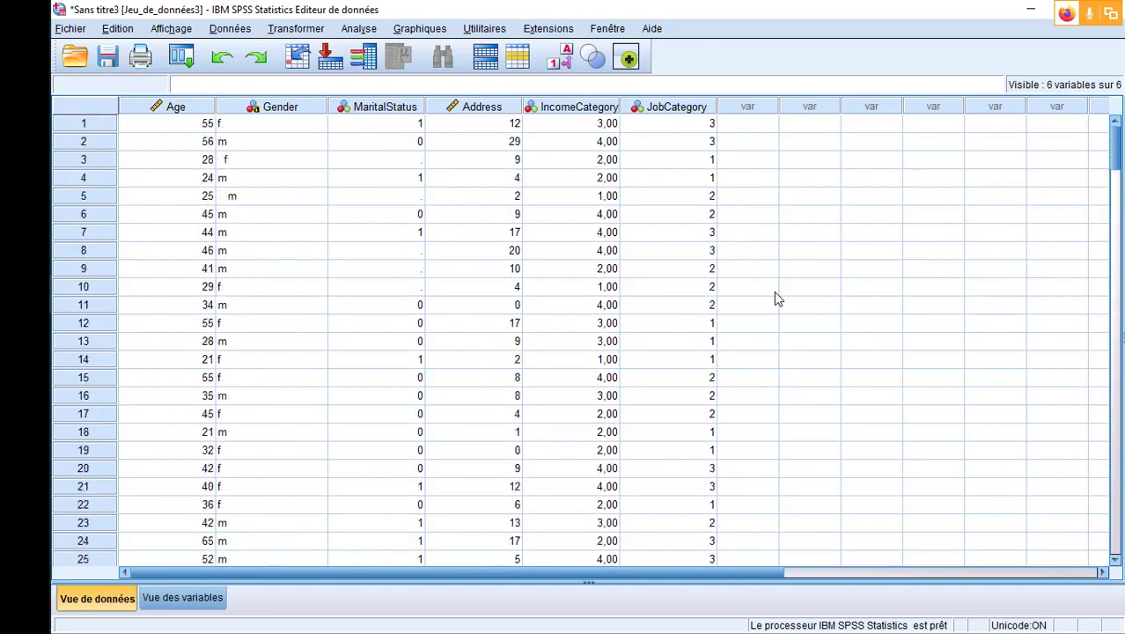
# Widen the Nom, Type, Décimales and Libellé columns in the variable view
pyautogui.click(198, 598)
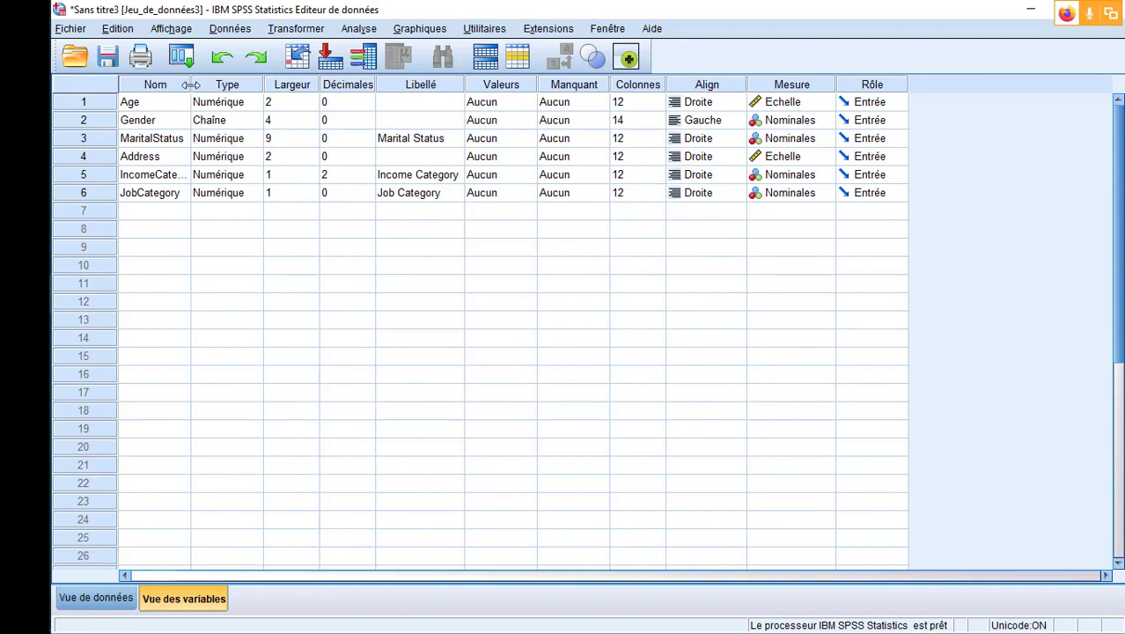
pyautogui.moveTo(199, 85); pyautogui.dragTo(207, 85)
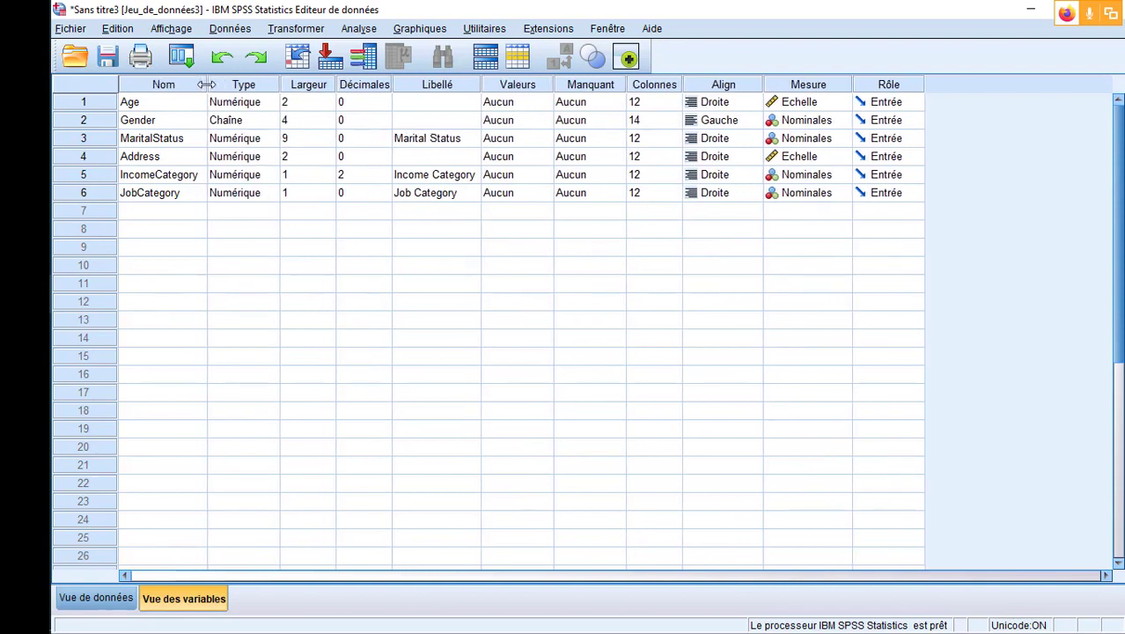
pyautogui.moveTo(279, 84); pyautogui.dragTo(285, 85)
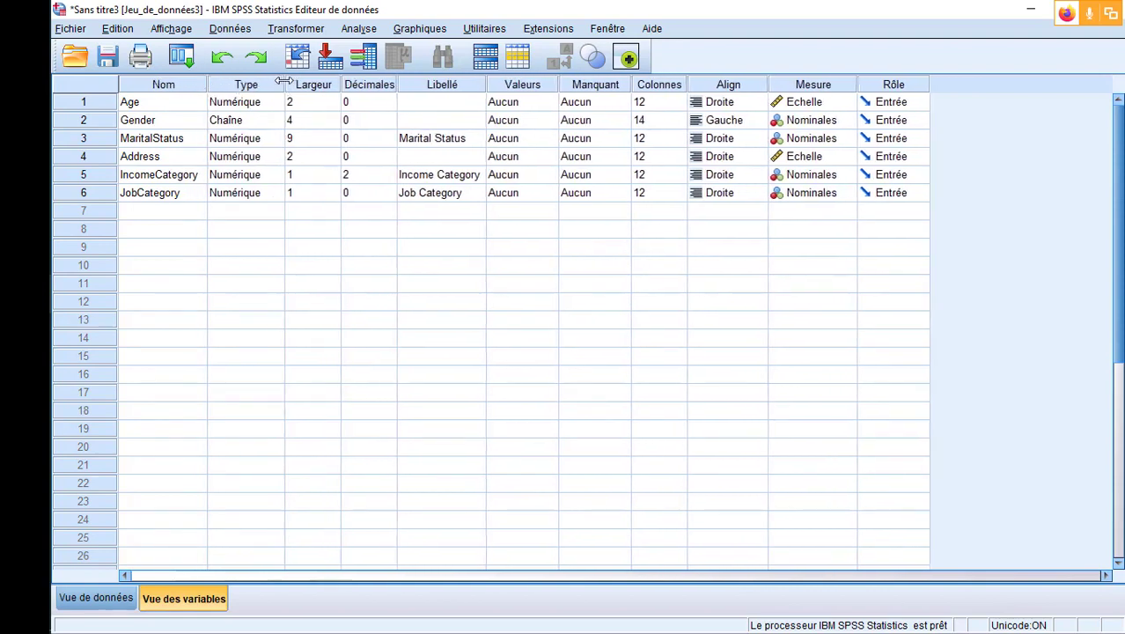
pyautogui.moveTo(401, 82); pyautogui.dragTo(413, 82)
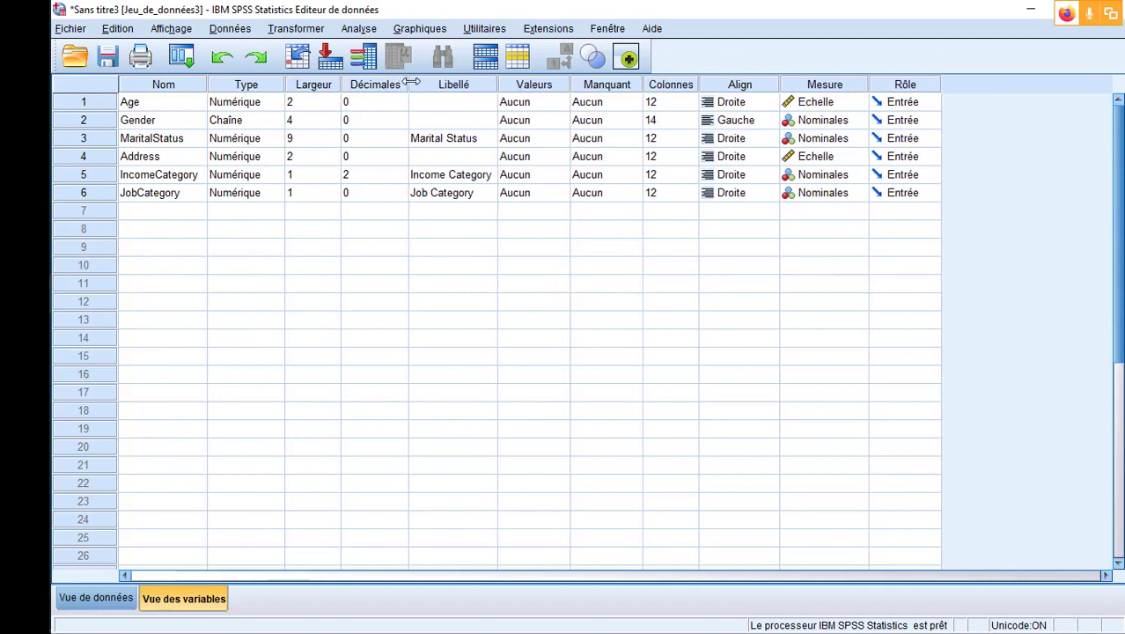
pyautogui.moveTo(497, 82); pyautogui.dragTo(501, 82)
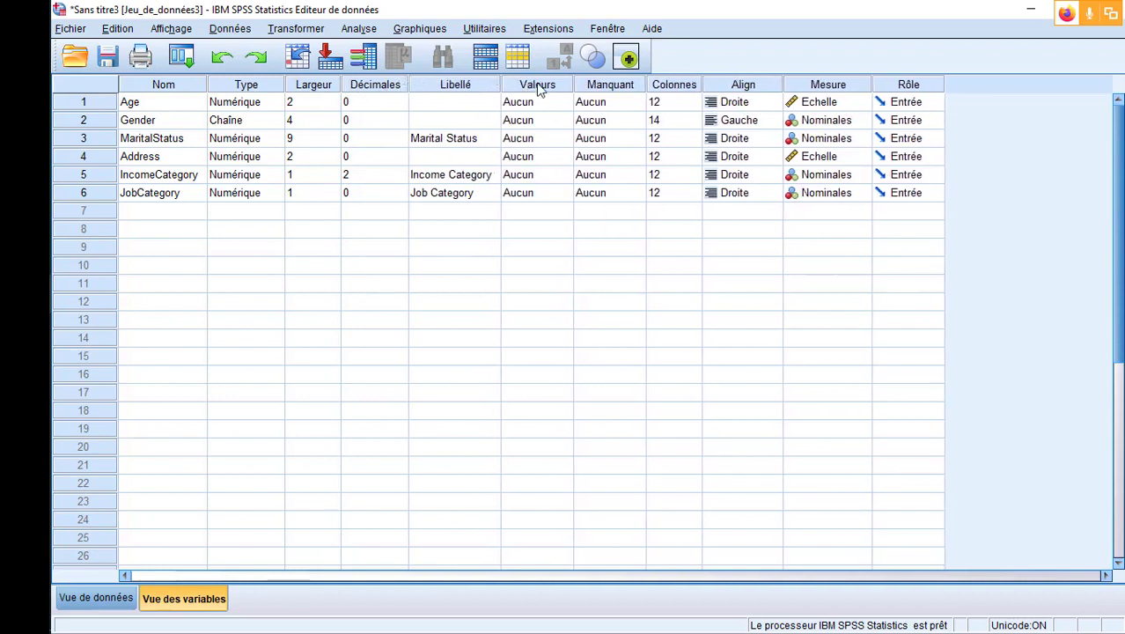
# Widen the Valeurs column in the variable view and look through the Age values in the data view
pyautogui.moveTo(573, 82); pyautogui.dragTo(578, 82)
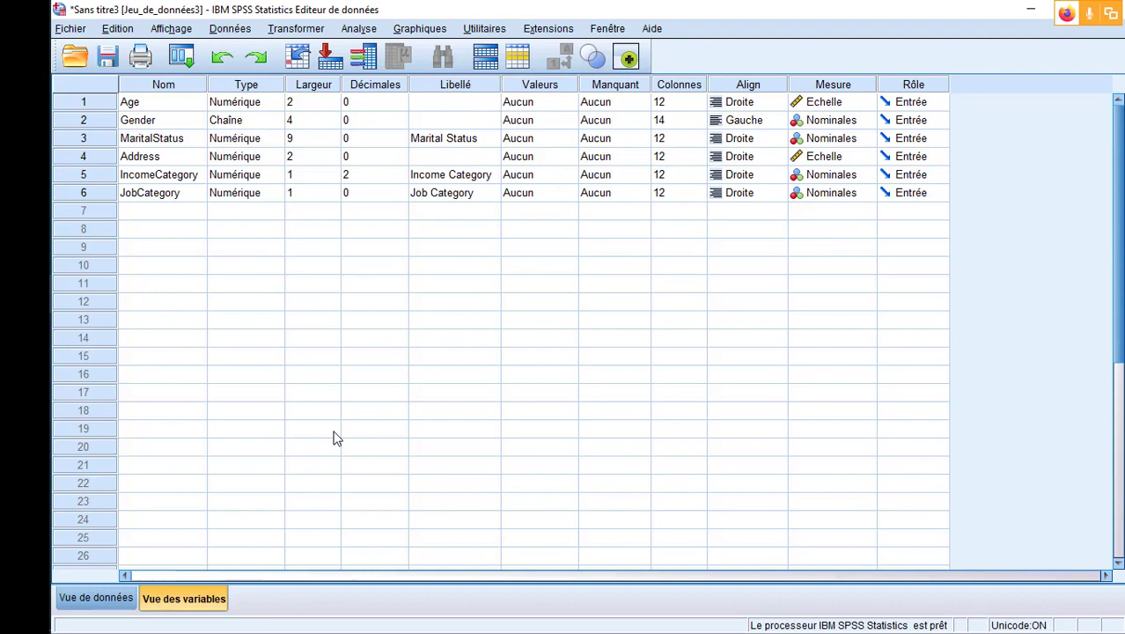
pyautogui.click(119, 605)
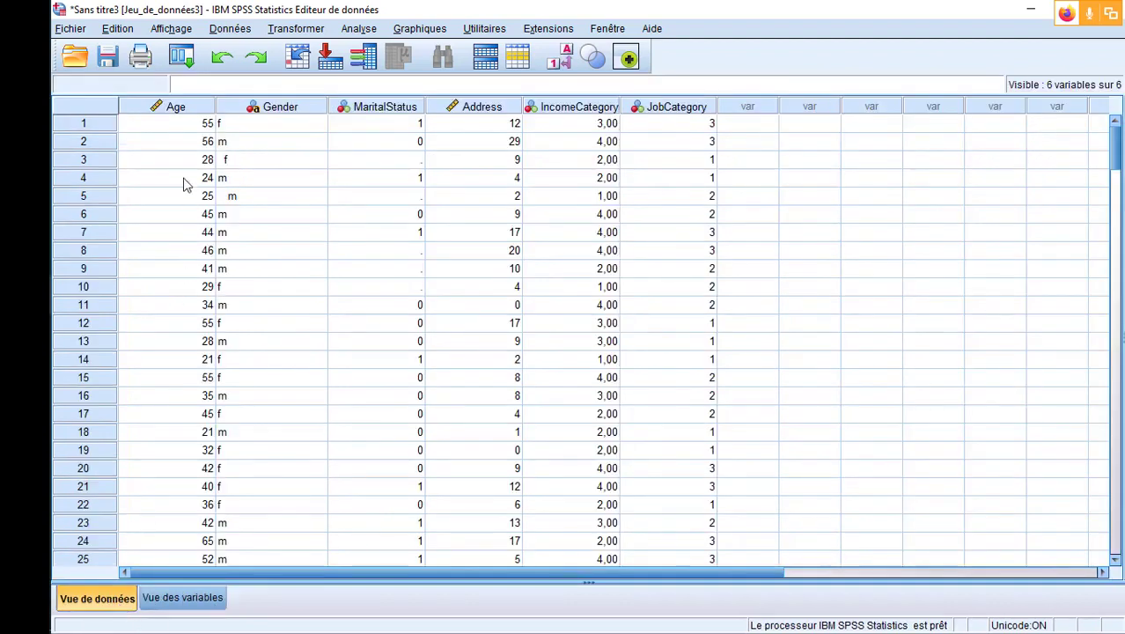
pyautogui.click(175, 107)
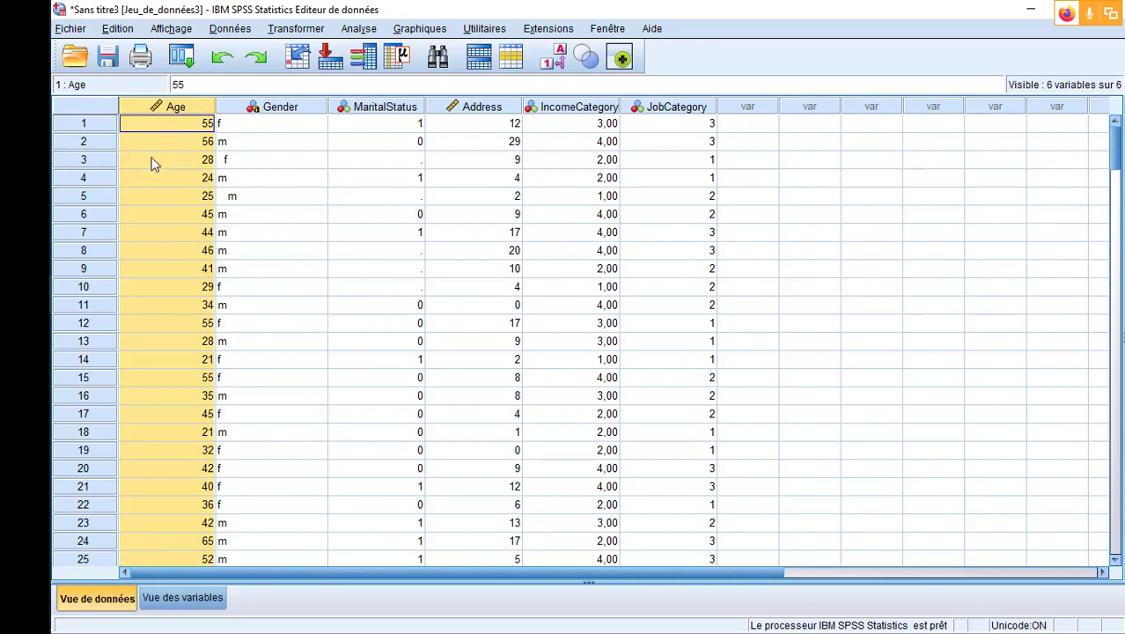
pyautogui.scroll(-18, 151, 163)
pyautogui.scroll(-20, 152, 164)
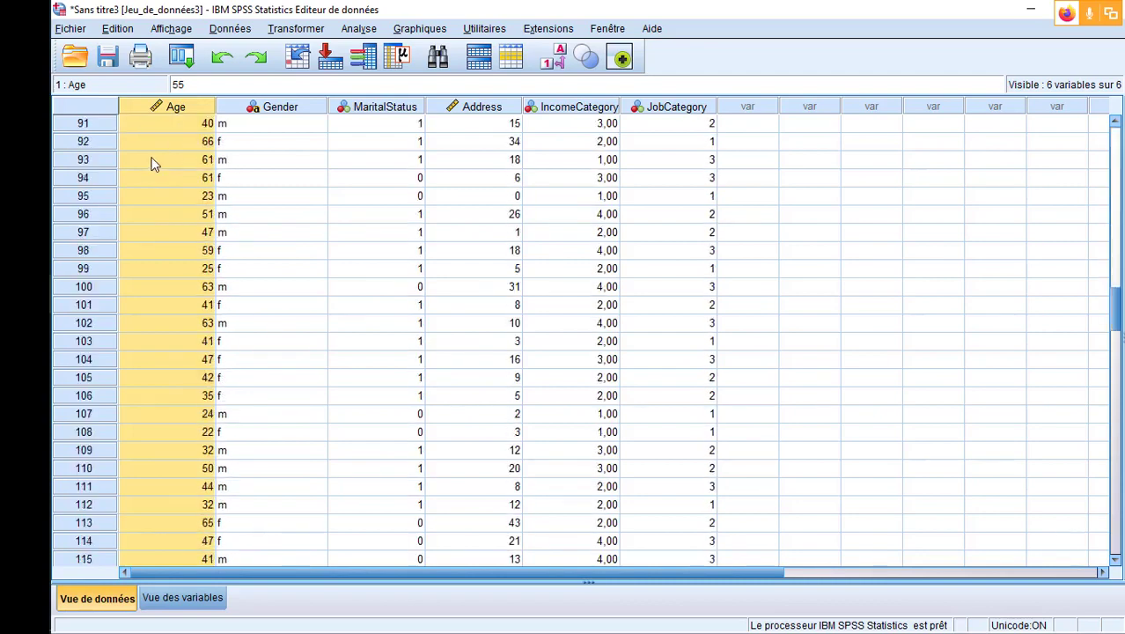
pyautogui.scroll(-6, 151, 163)
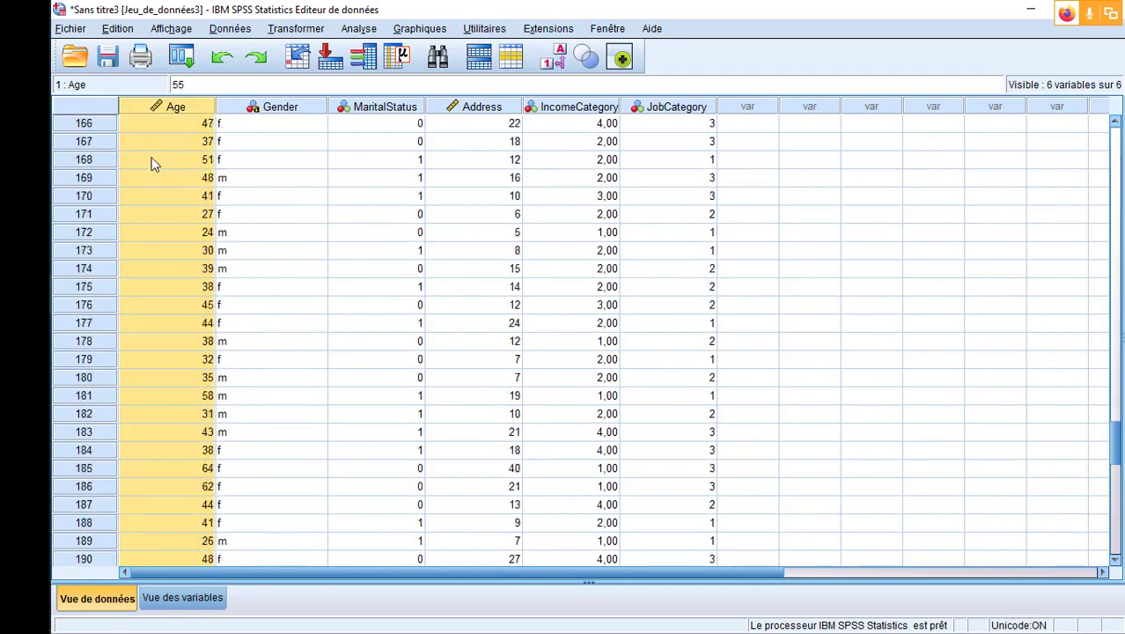
pyautogui.scroll(20, 151, 163)
pyautogui.scroll(15, 152, 164)
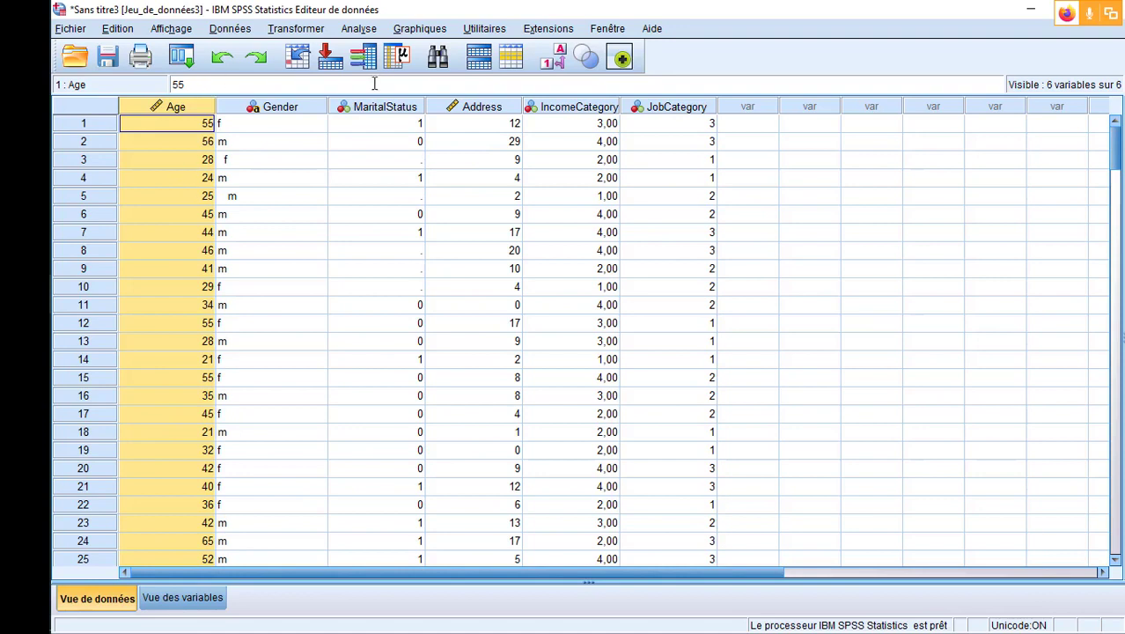
# Run a Frequencies analysis on the Age variable with frequency tables displayed
pyautogui.click(357, 30)
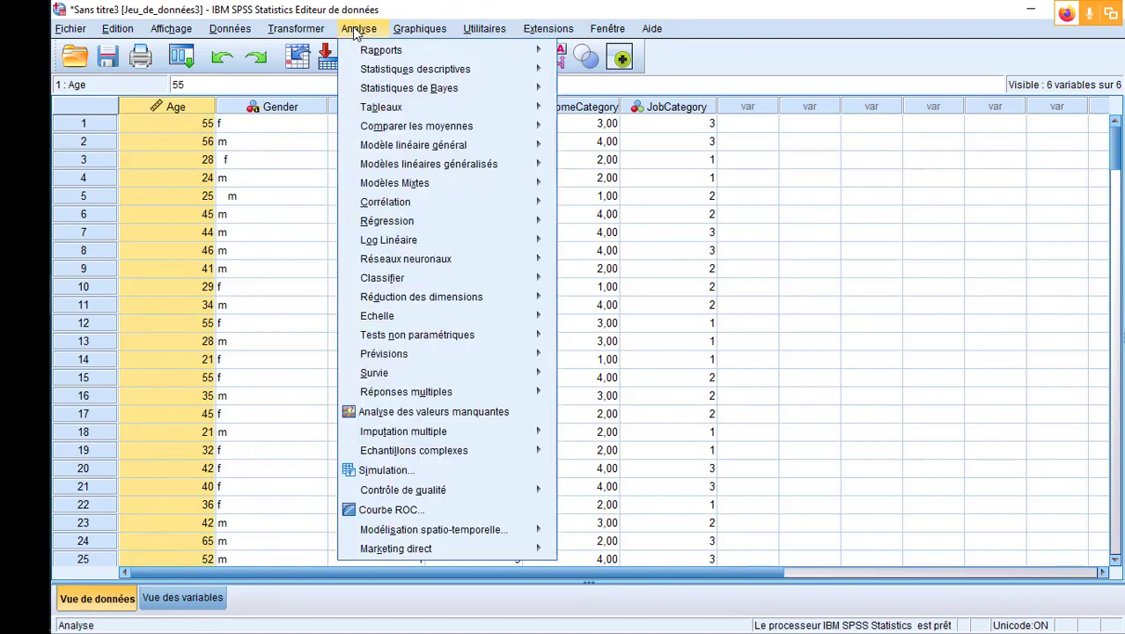
pyautogui.moveTo(419, 78)
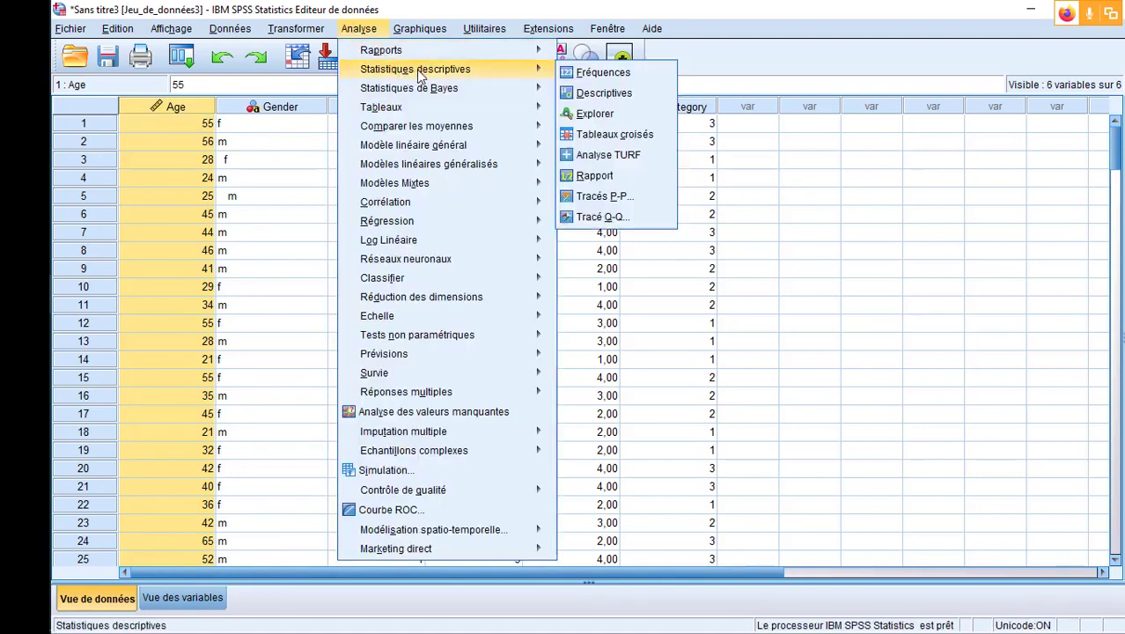
pyautogui.click(625, 78)
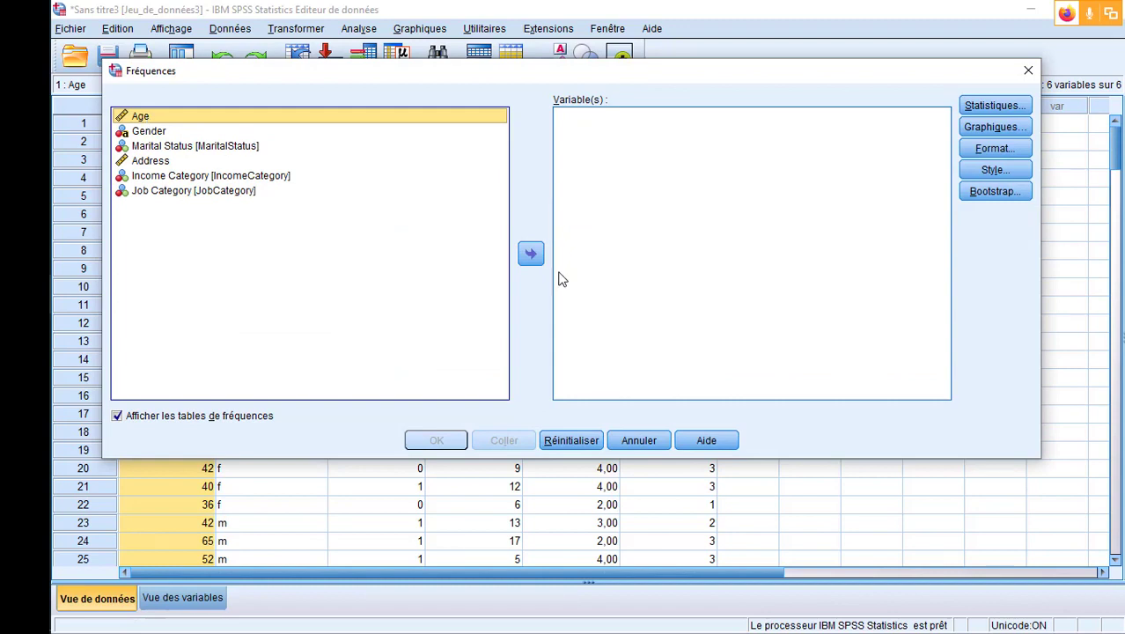
pyautogui.click(531, 254)
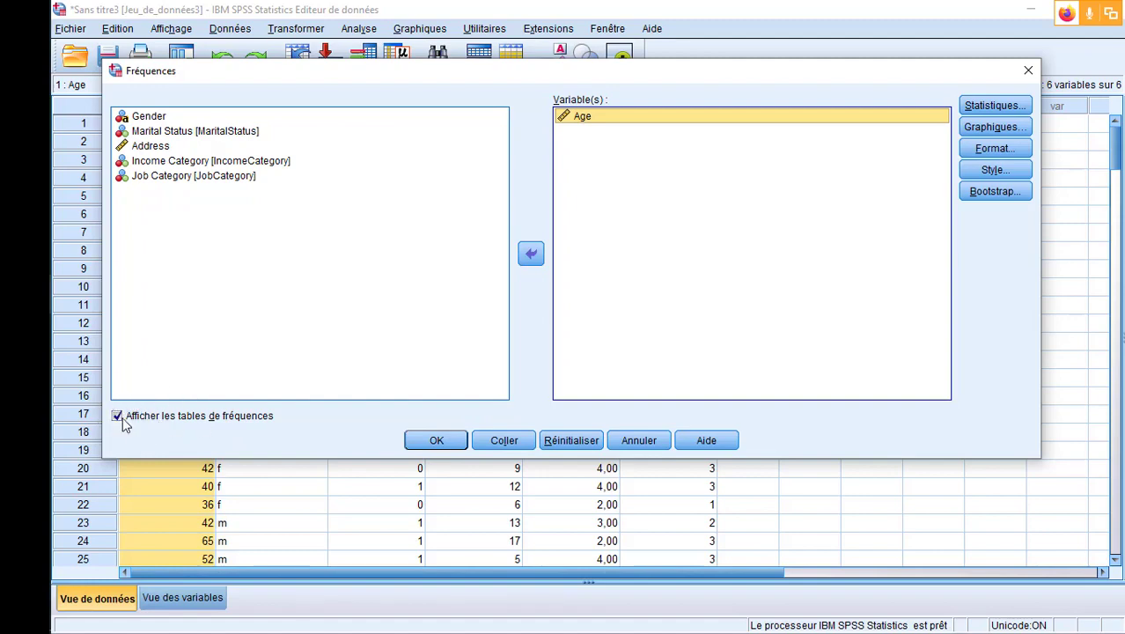
pyautogui.click(435, 440)
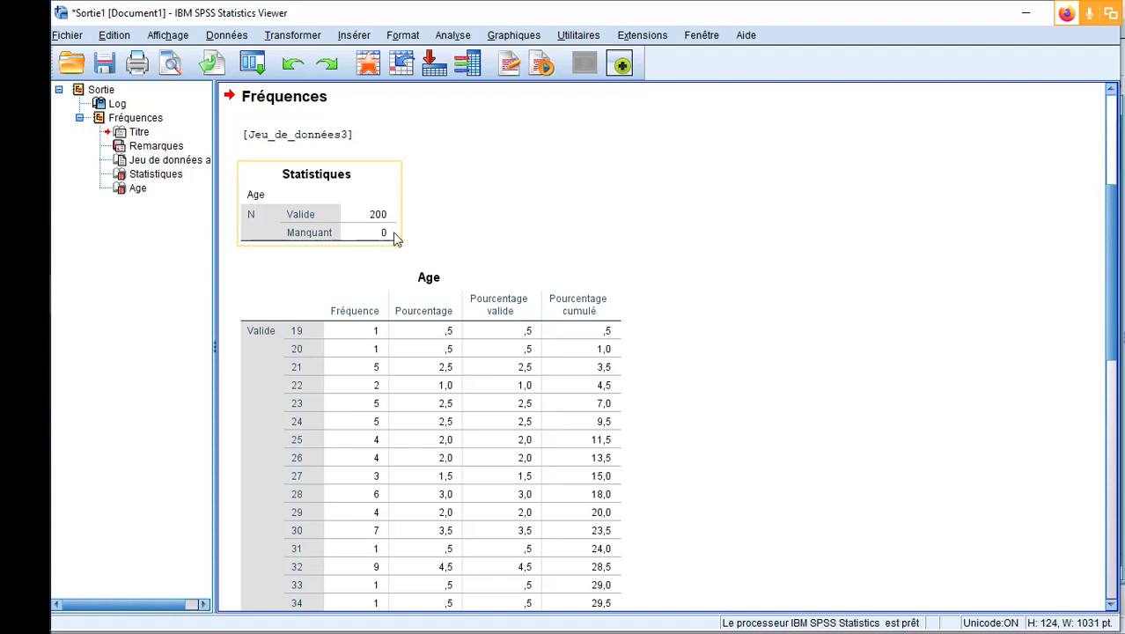
# Examine the Age frequency output, including the valid and missing counts and the full table of ages
pyautogui.scroll(-3, 683, 270)
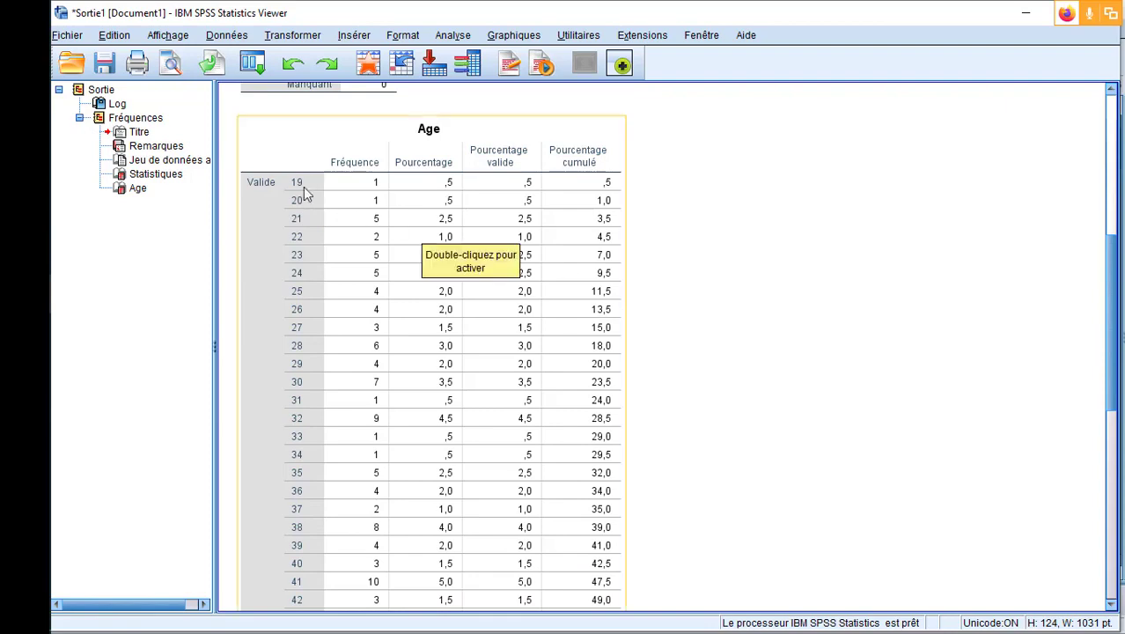
pyautogui.scroll(-9, 342, 250)
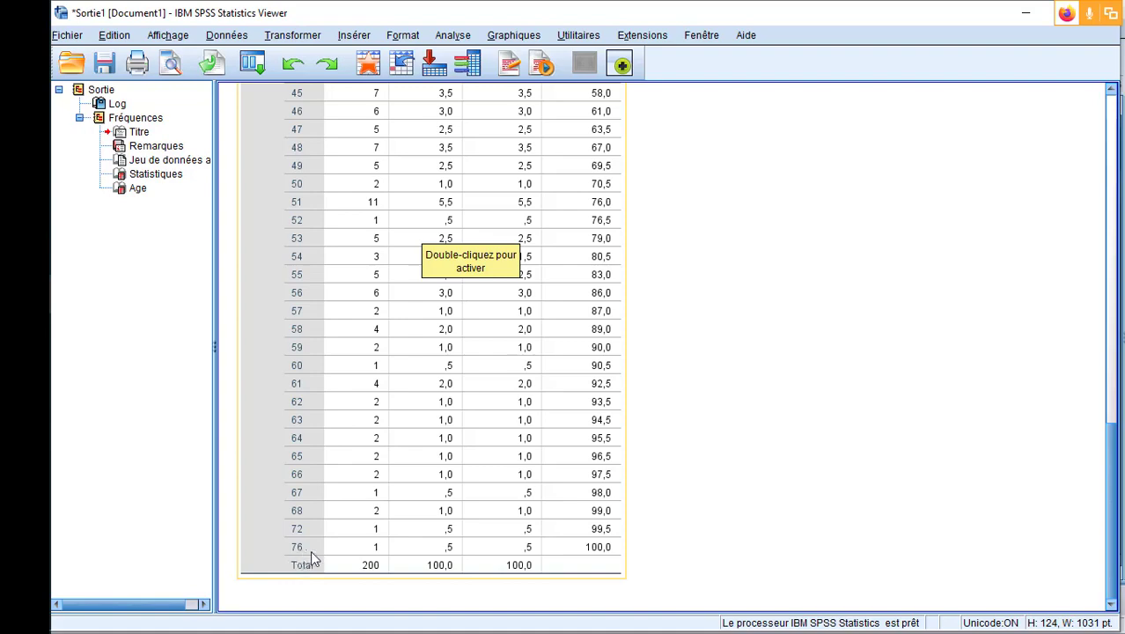
pyautogui.scroll(1, 540, 521)
pyautogui.scroll(12, 539, 513)
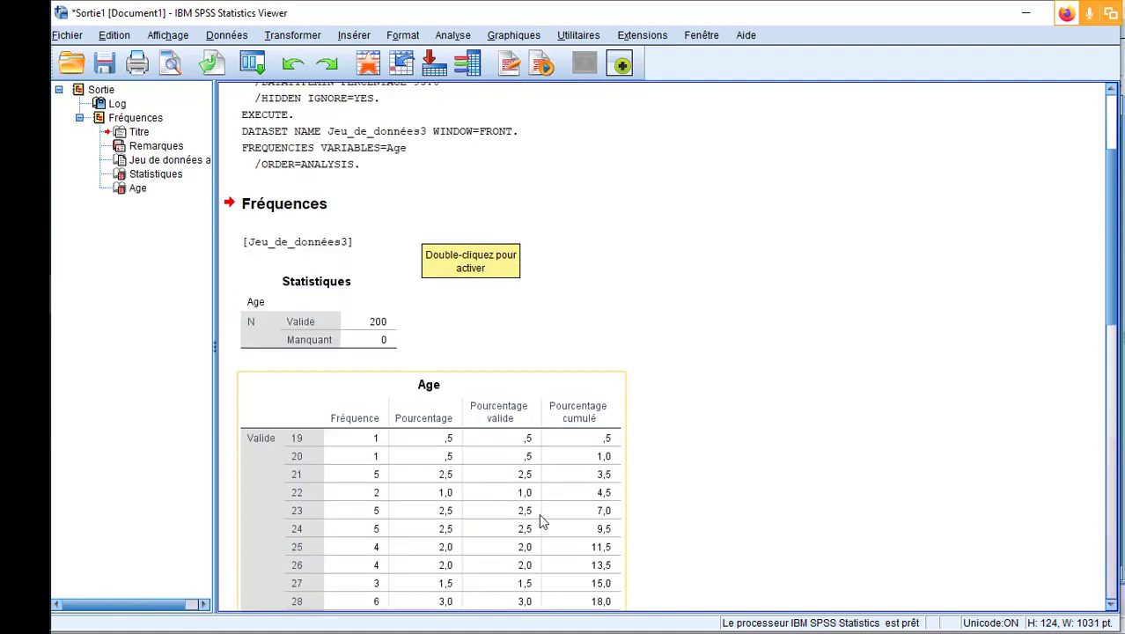
pyautogui.scroll(-2, 538, 514)
pyautogui.scroll(-9, 305, 309)
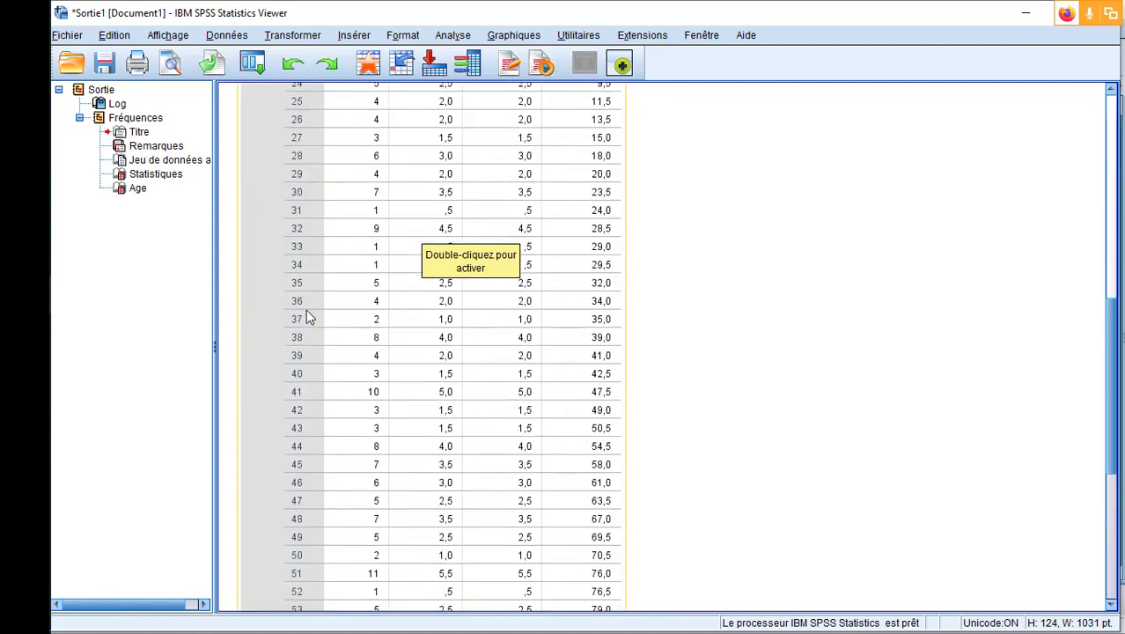
pyautogui.scroll(15, 305, 309)
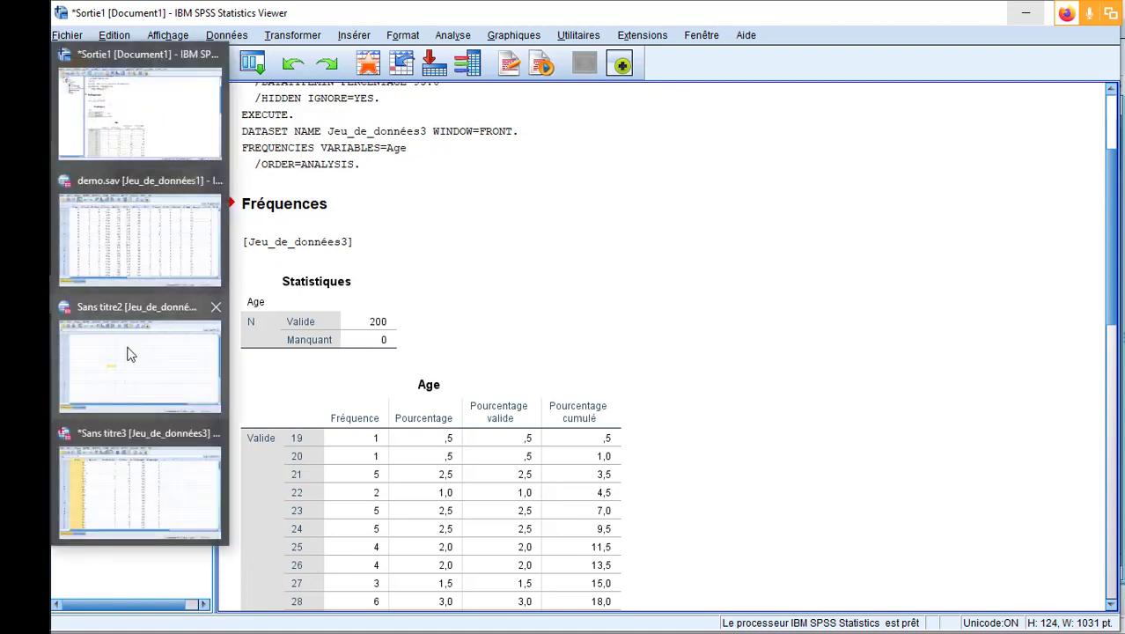
# Return to the imported dataset's window and select the Age variable's name among the variable definitions
pyautogui.moveTo(132, 354)
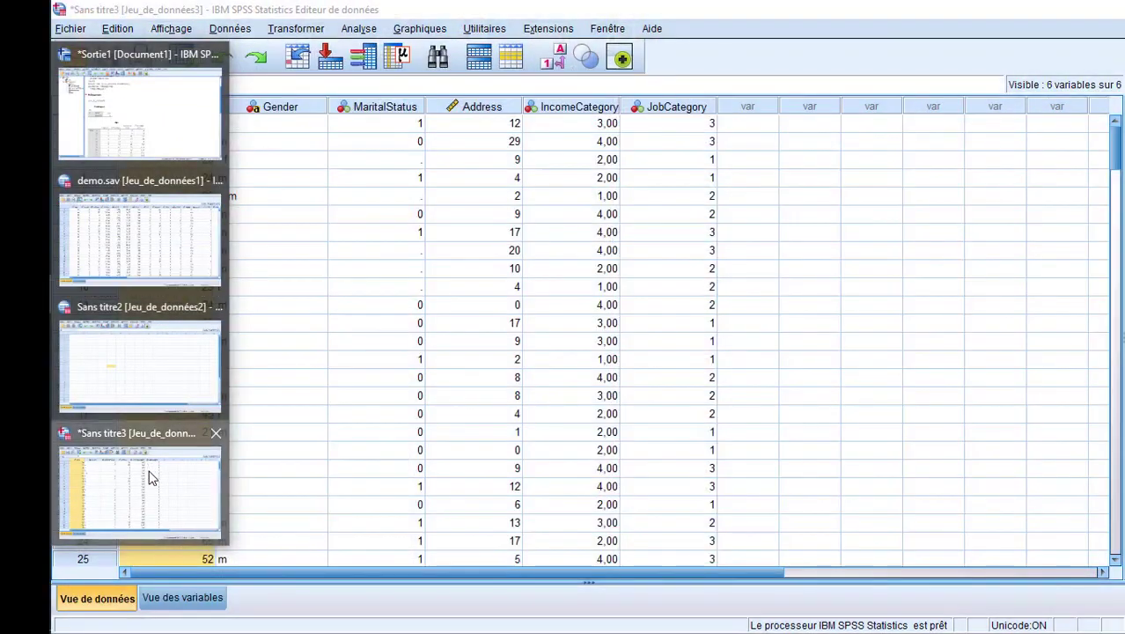
pyautogui.click(148, 469)
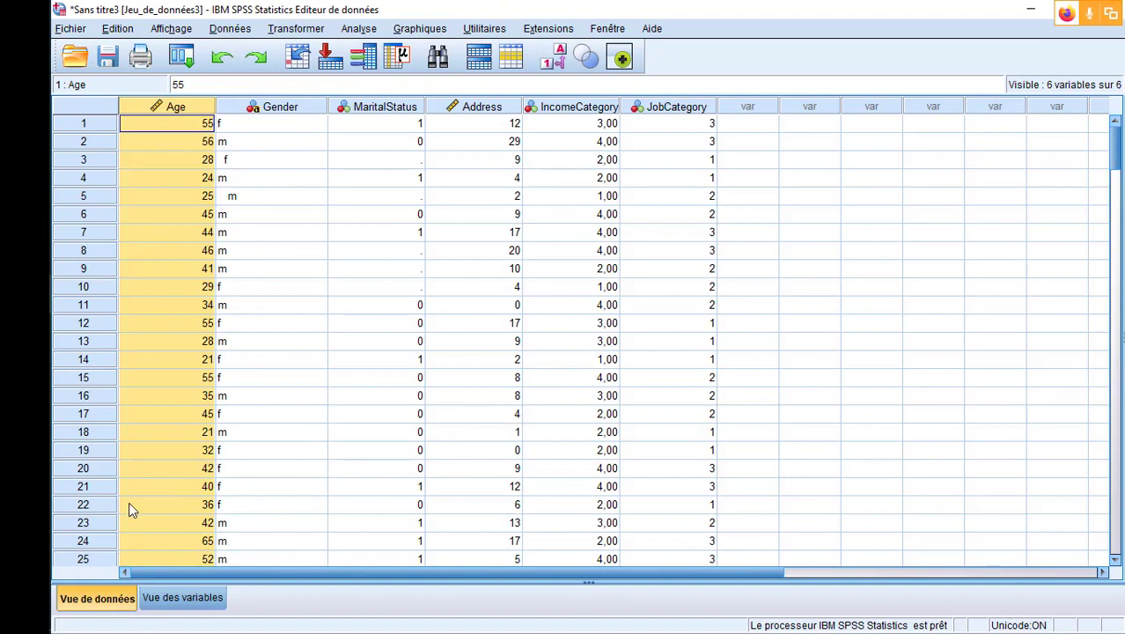
pyautogui.click(179, 600)
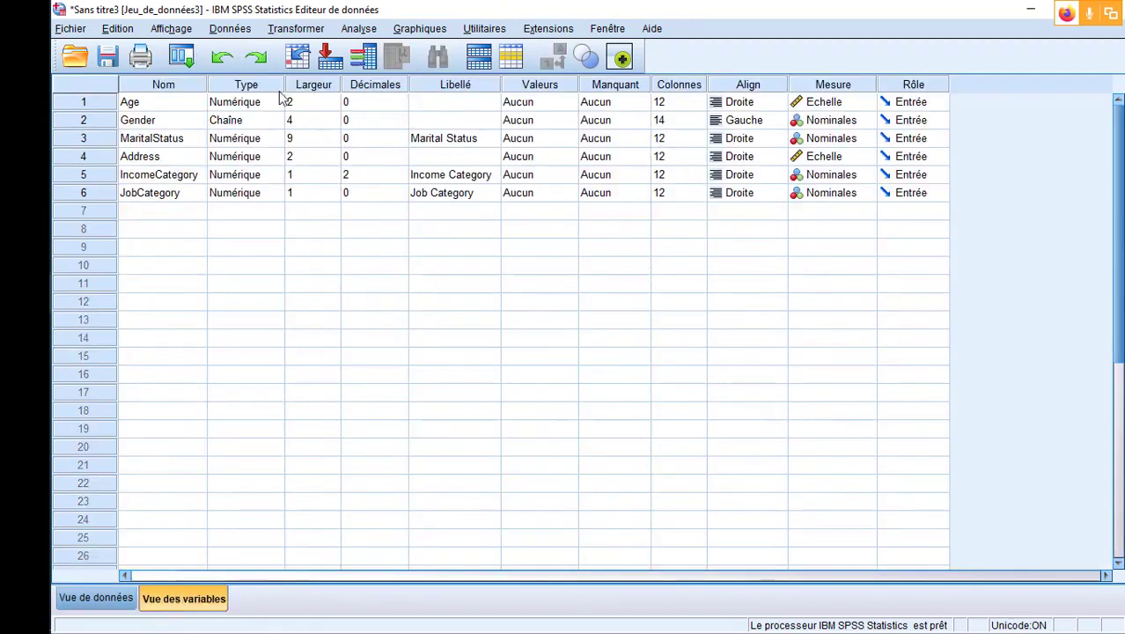
pyautogui.click(161, 107)
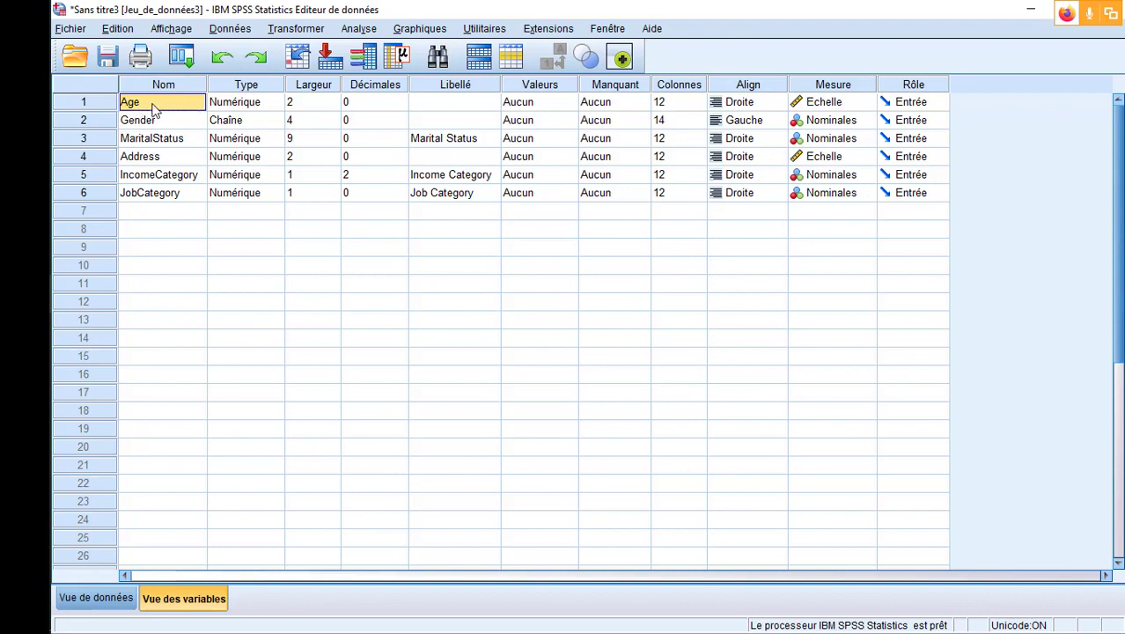
# Preview the settings of each variable type from Virgule through Chaîne for Age, and close the type options without applying any
pyautogui.click(264, 103)
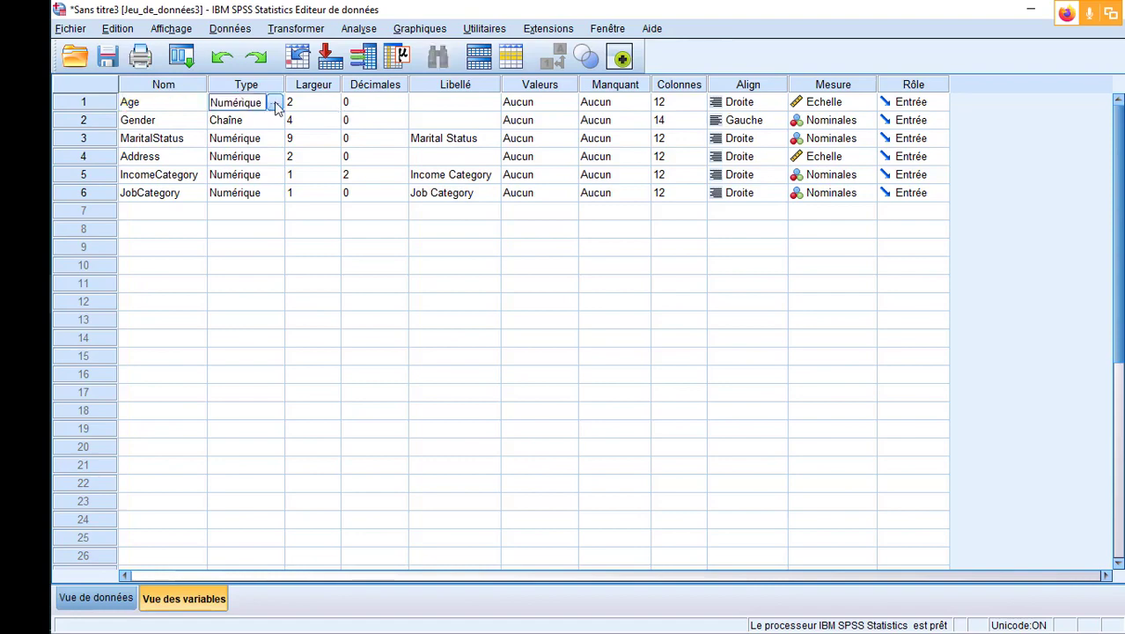
pyautogui.click(274, 103)
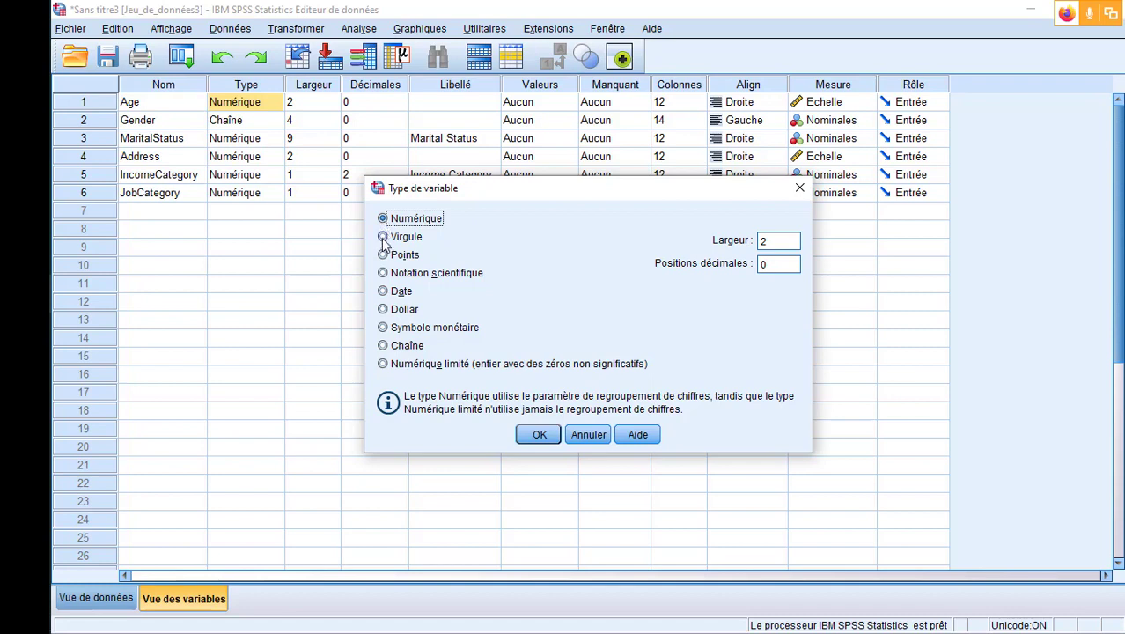
pyautogui.click(384, 238)
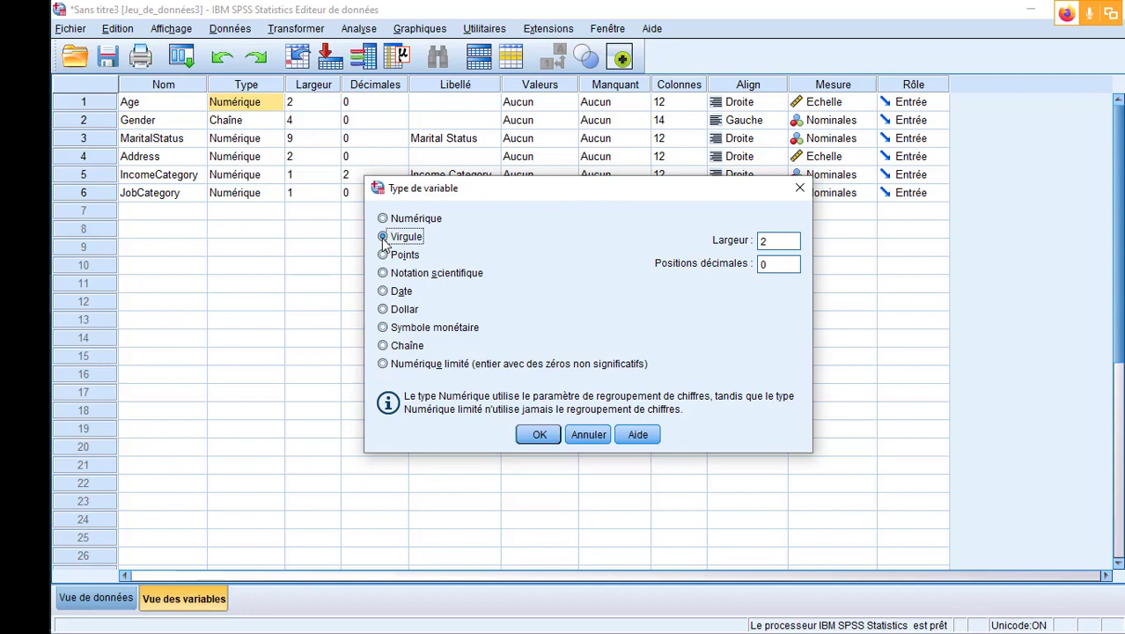
pyautogui.click(383, 256)
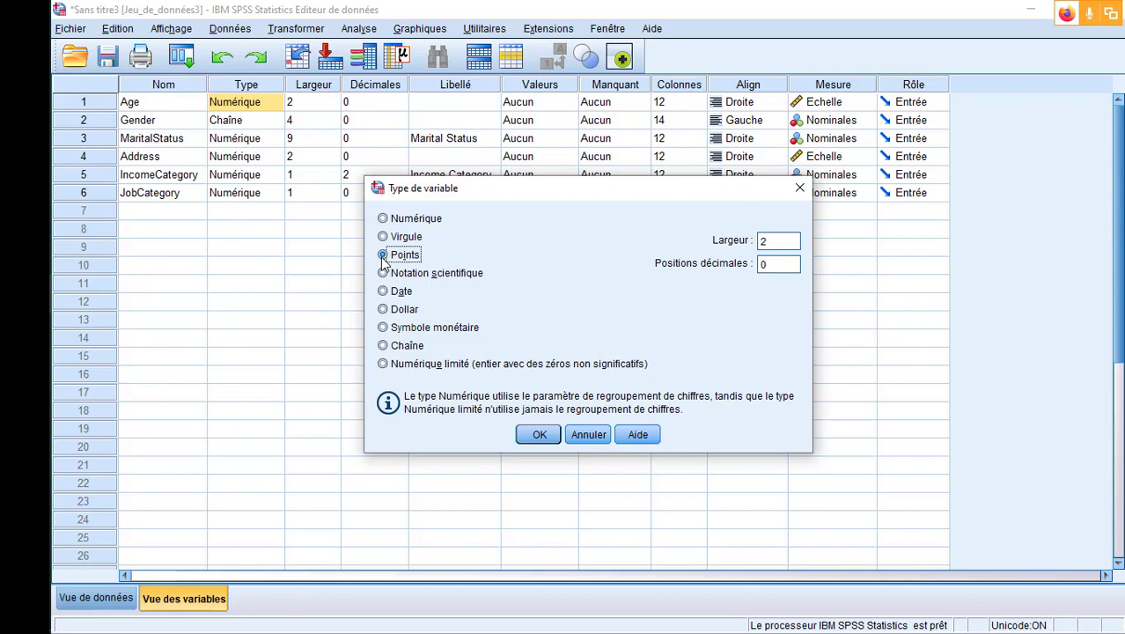
pyautogui.click(384, 276)
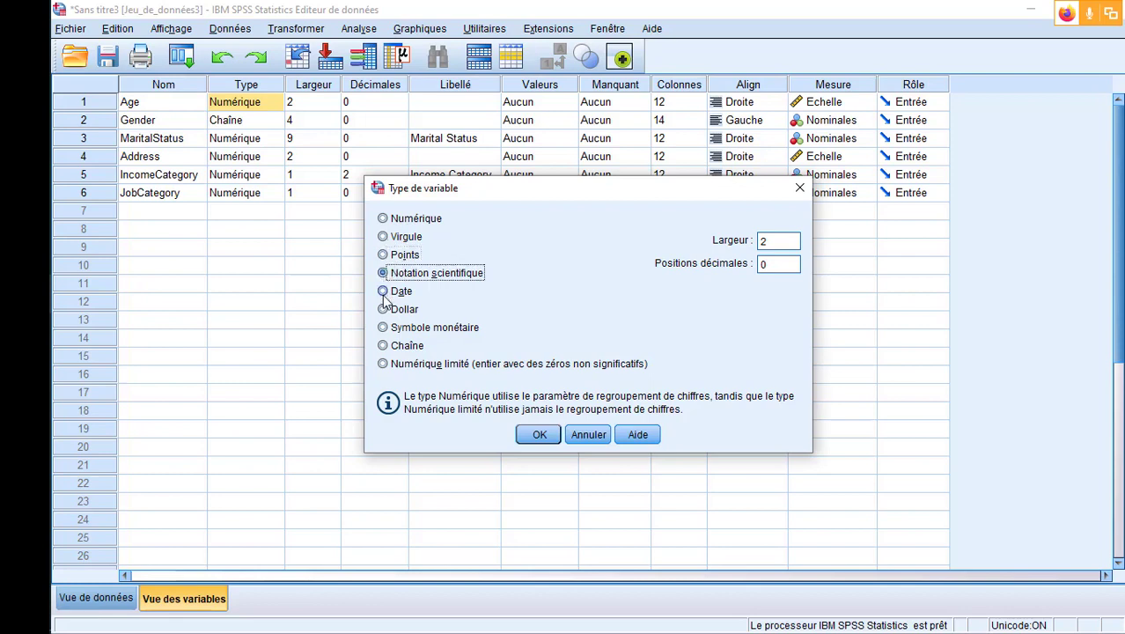
pyautogui.click(383, 294)
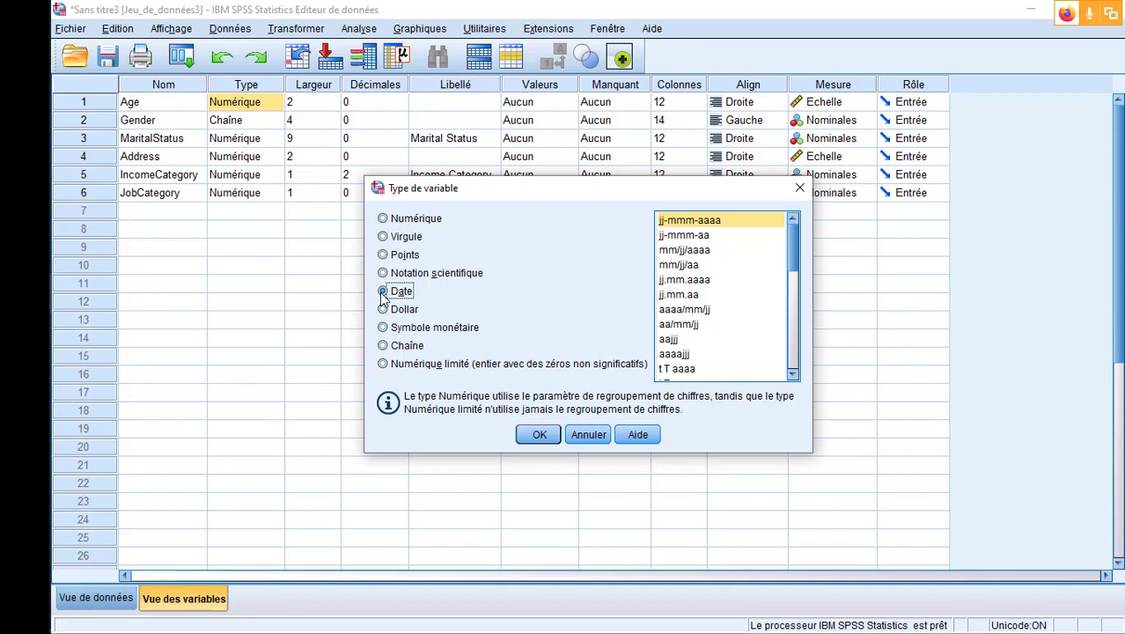
pyautogui.click(384, 309)
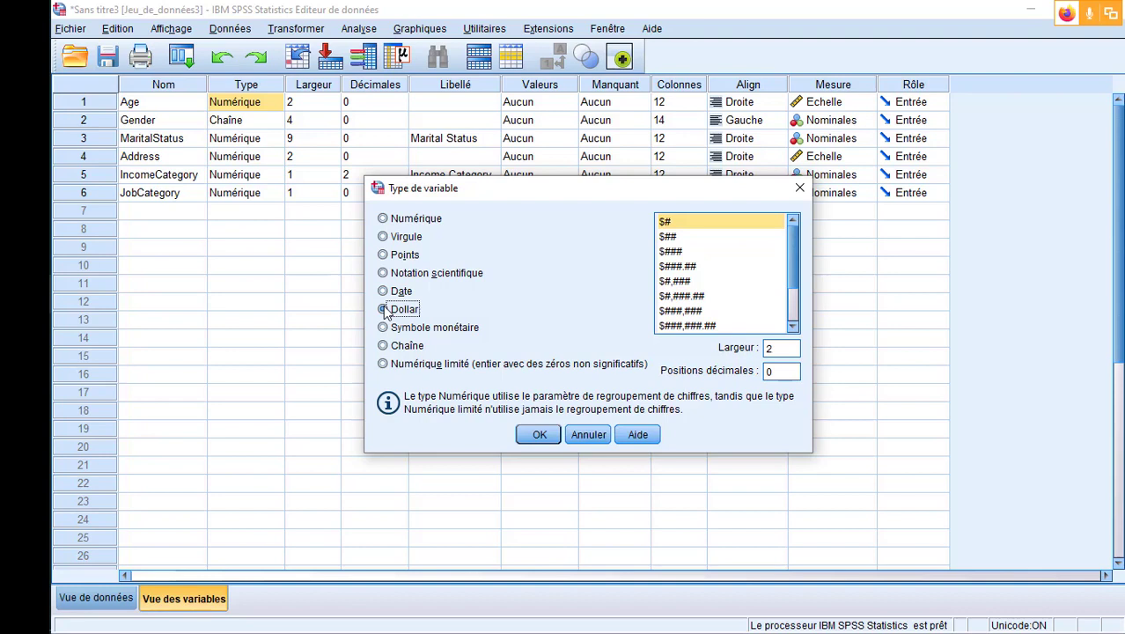
pyautogui.click(383, 327)
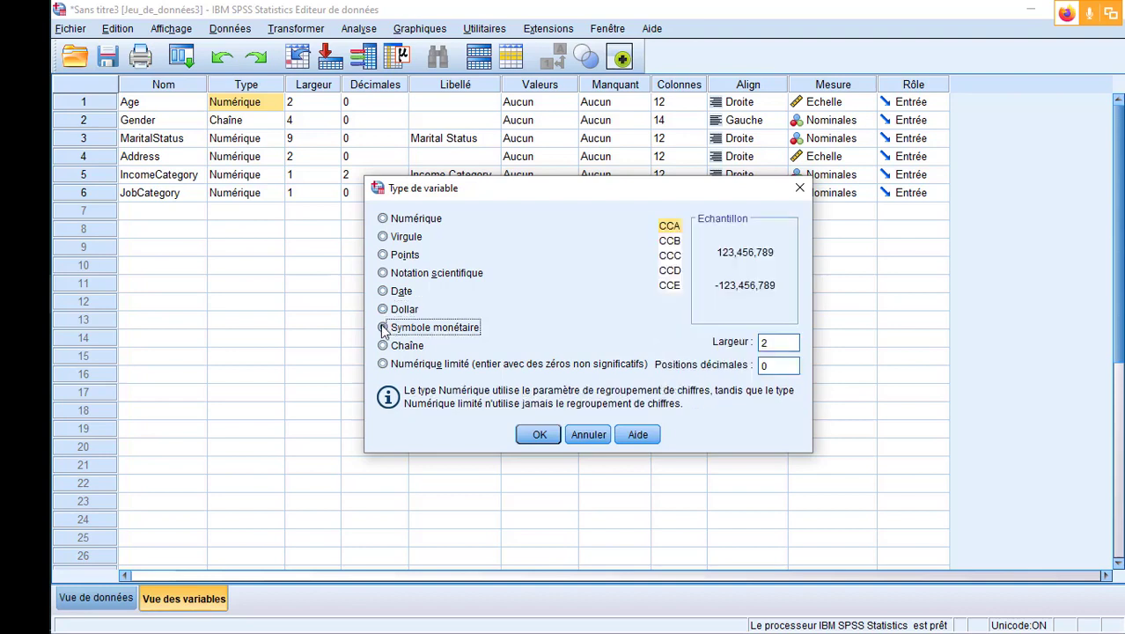
pyautogui.click(383, 346)
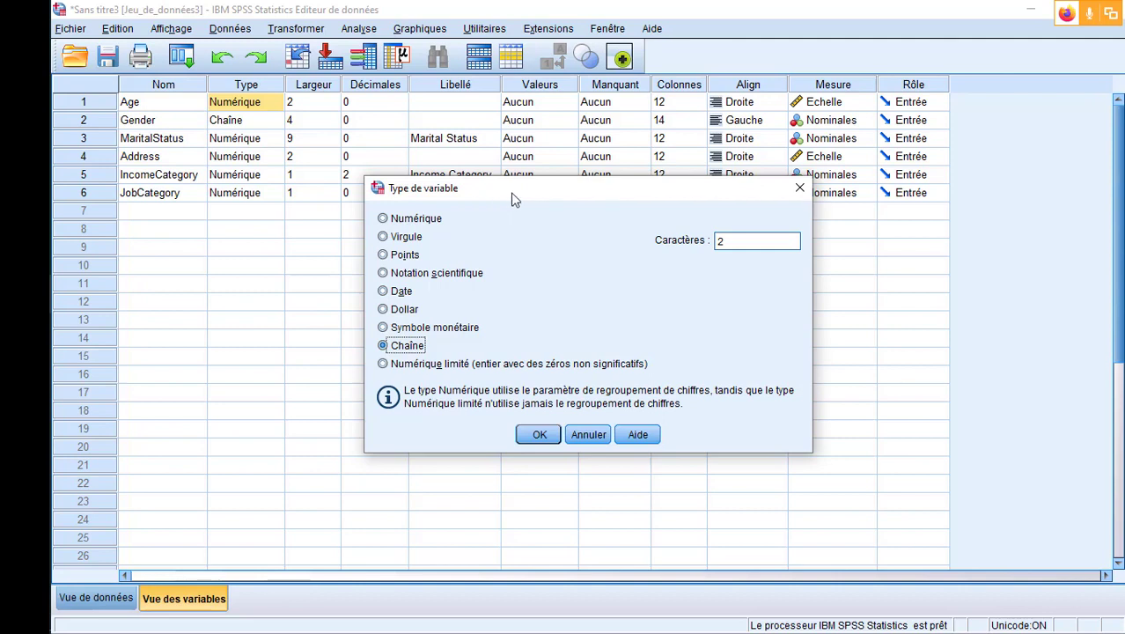
pyautogui.moveTo(510, 199); pyautogui.dragTo(568, 197)
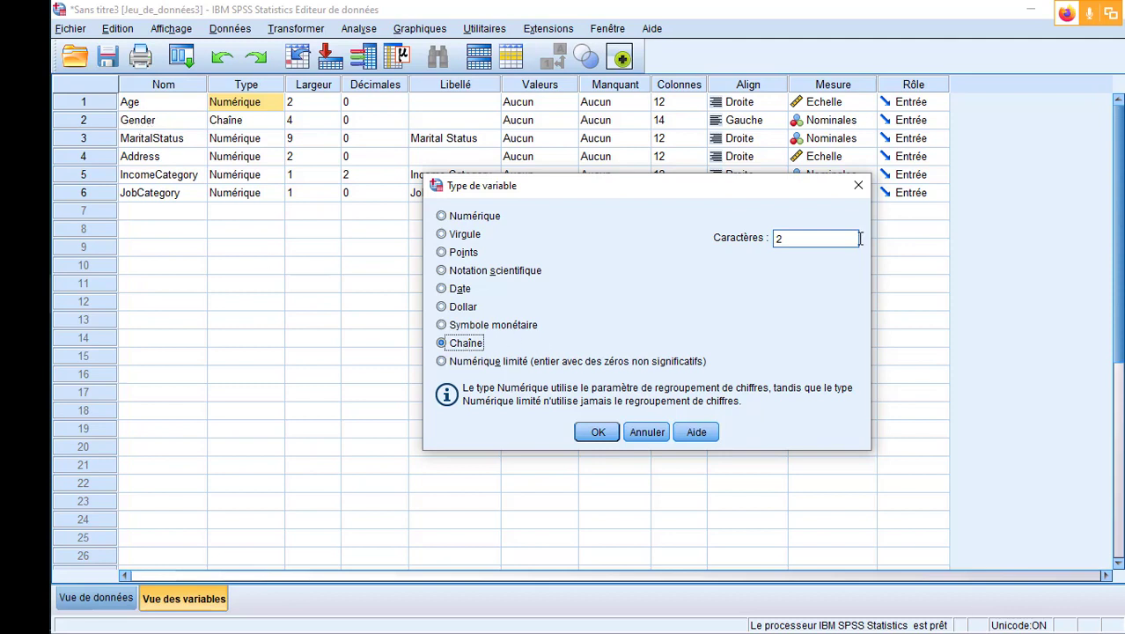
pyautogui.click(859, 185)
# Compare the Gender column's values in the data view with its definition in the variable view
pyautogui.click(132, 600)
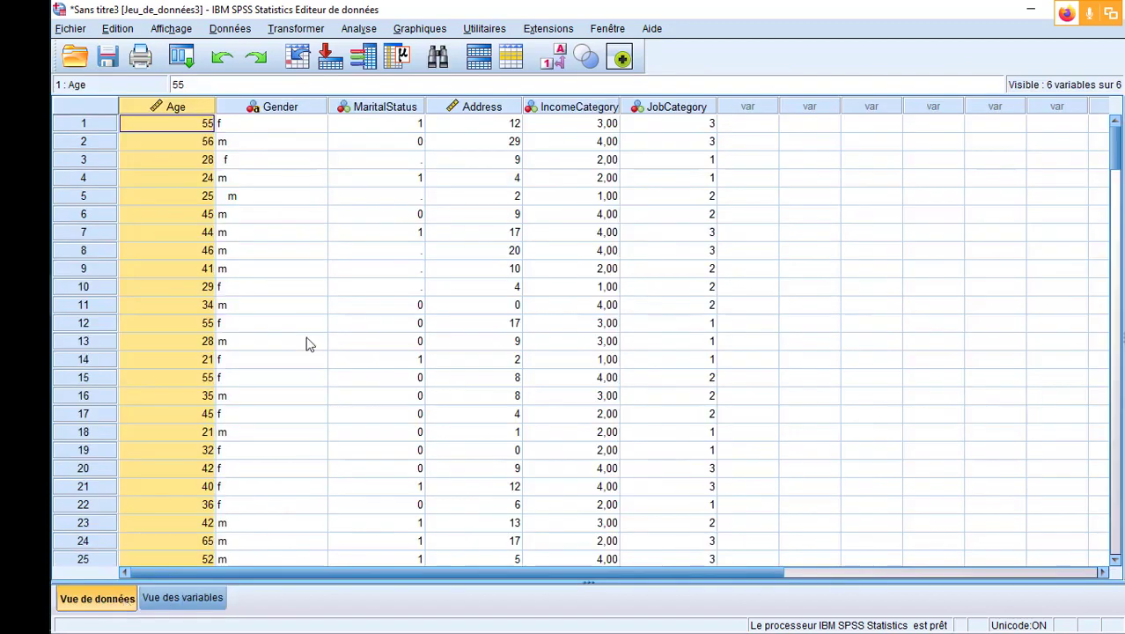
pyautogui.click(300, 107)
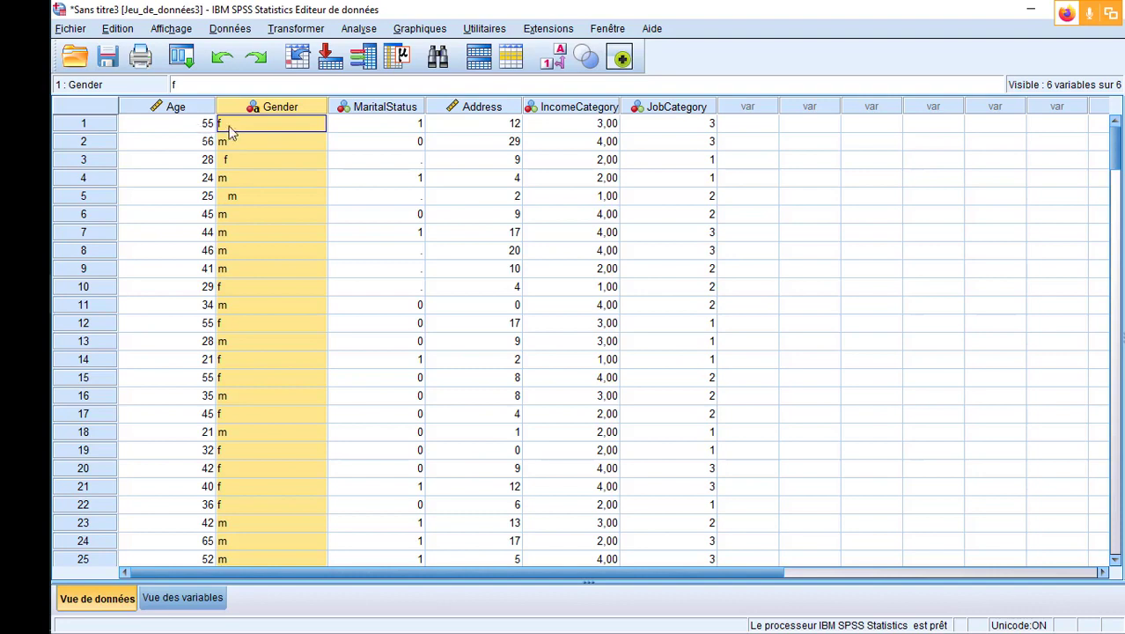
pyautogui.click(182, 598)
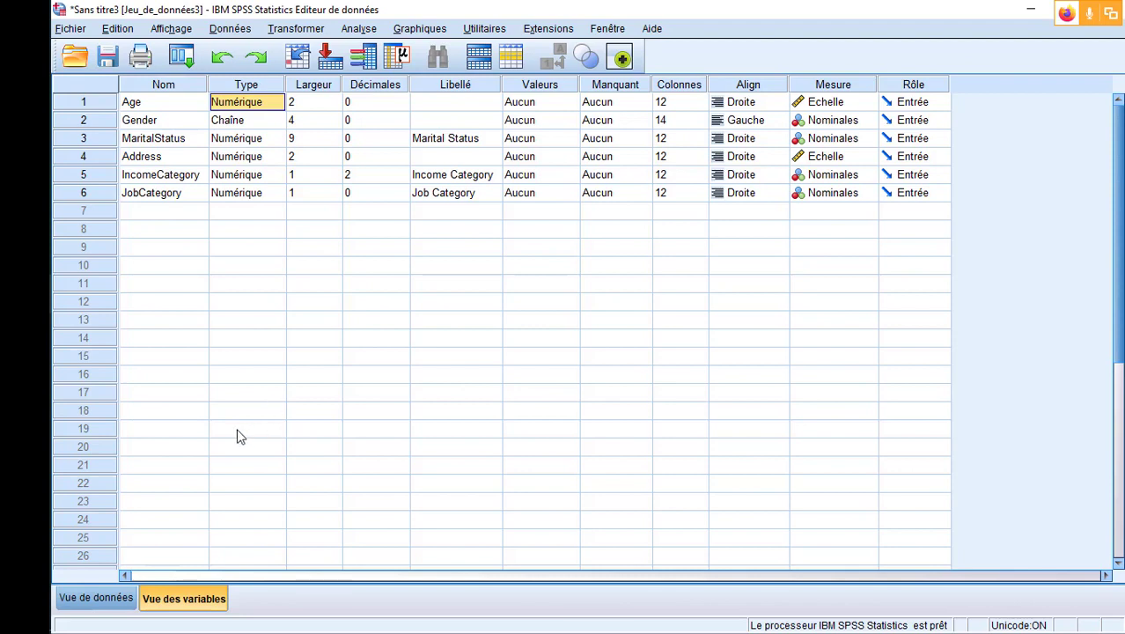
pyautogui.click(97, 599)
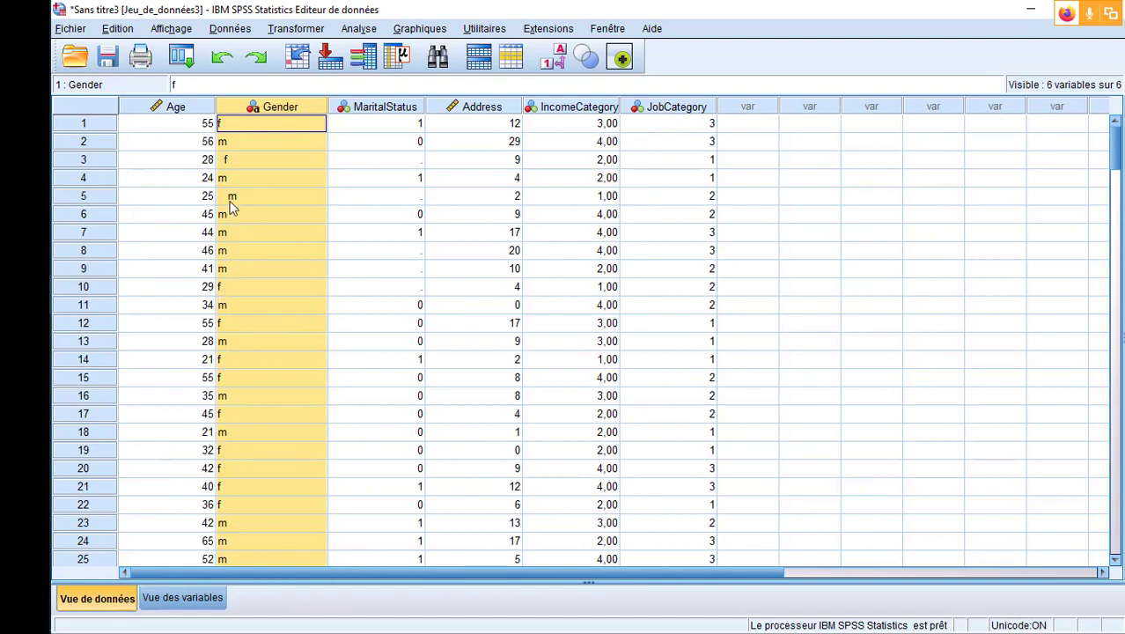
pyautogui.click(172, 602)
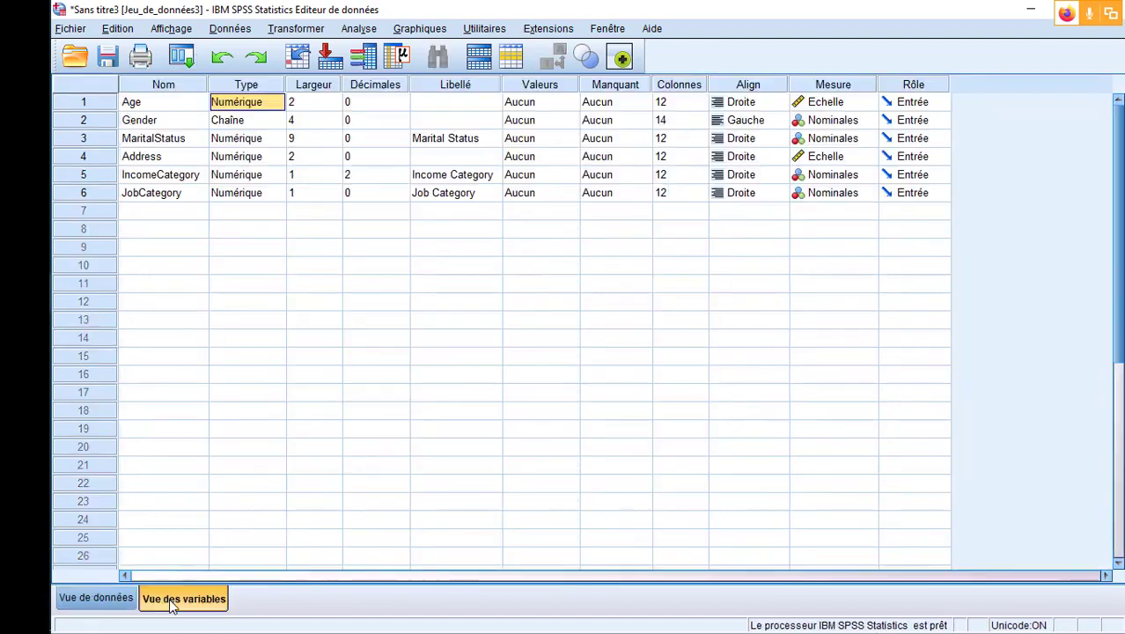
# Review the Numérique type settings for Age and examine the Age values throughout the data view
pyautogui.click(280, 102)
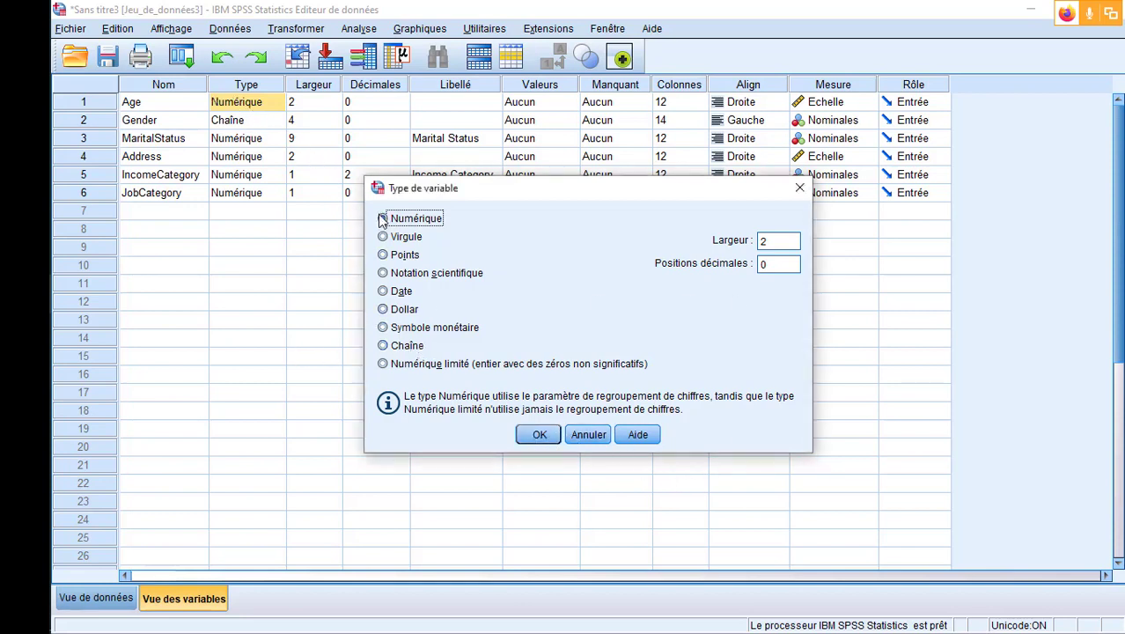
pyautogui.click(539, 434)
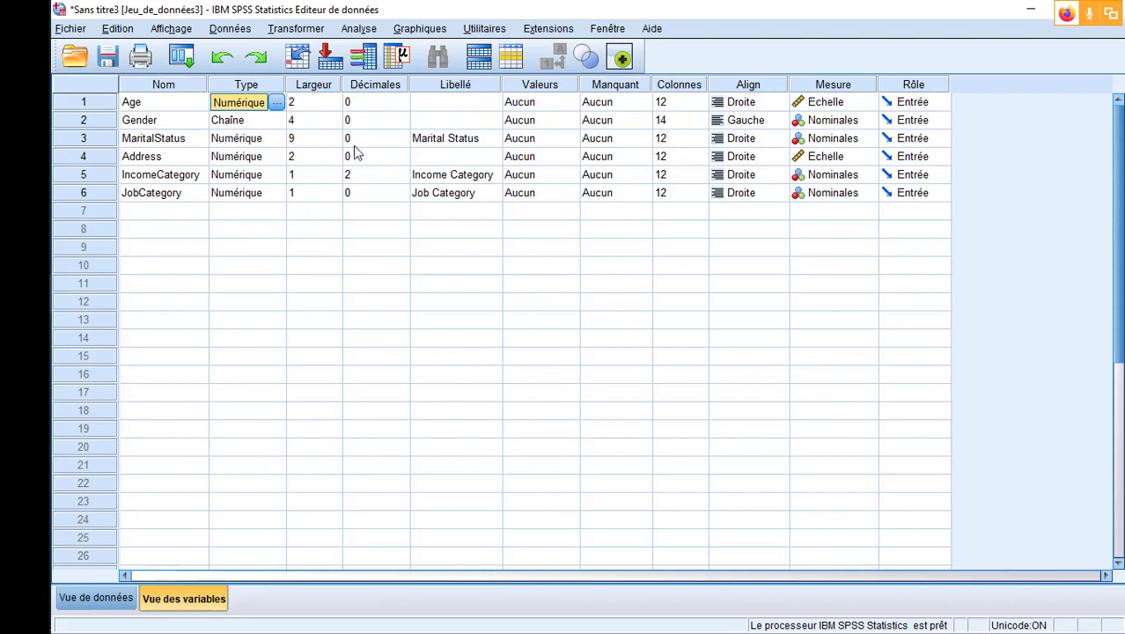
pyautogui.click(102, 601)
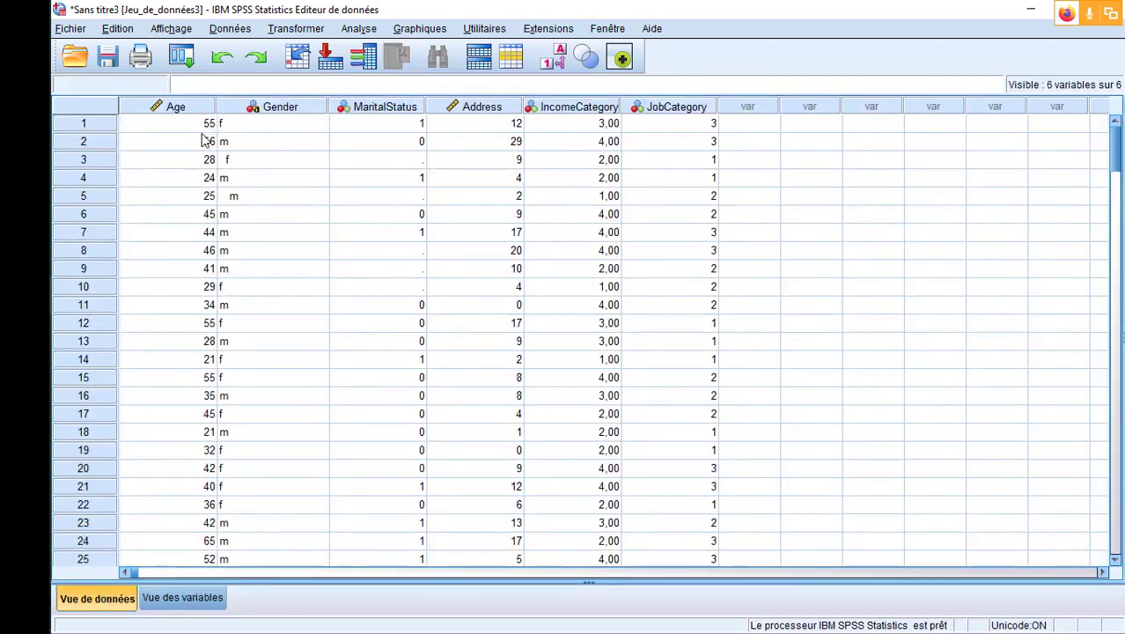
pyautogui.scroll(-16, 201, 231)
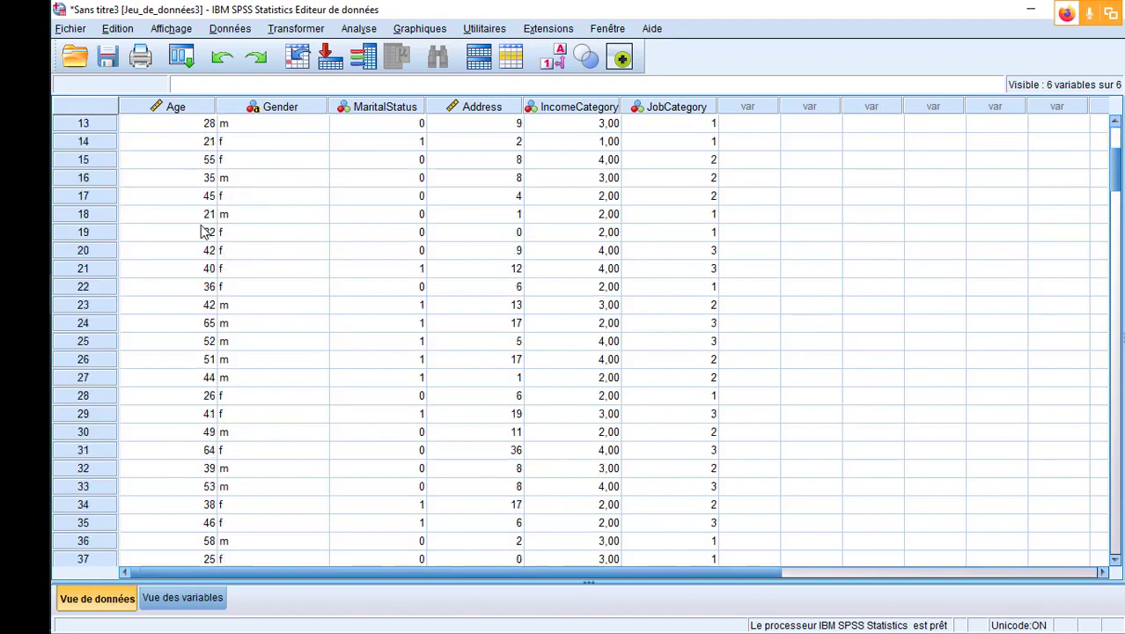
pyautogui.scroll(-20, 201, 231)
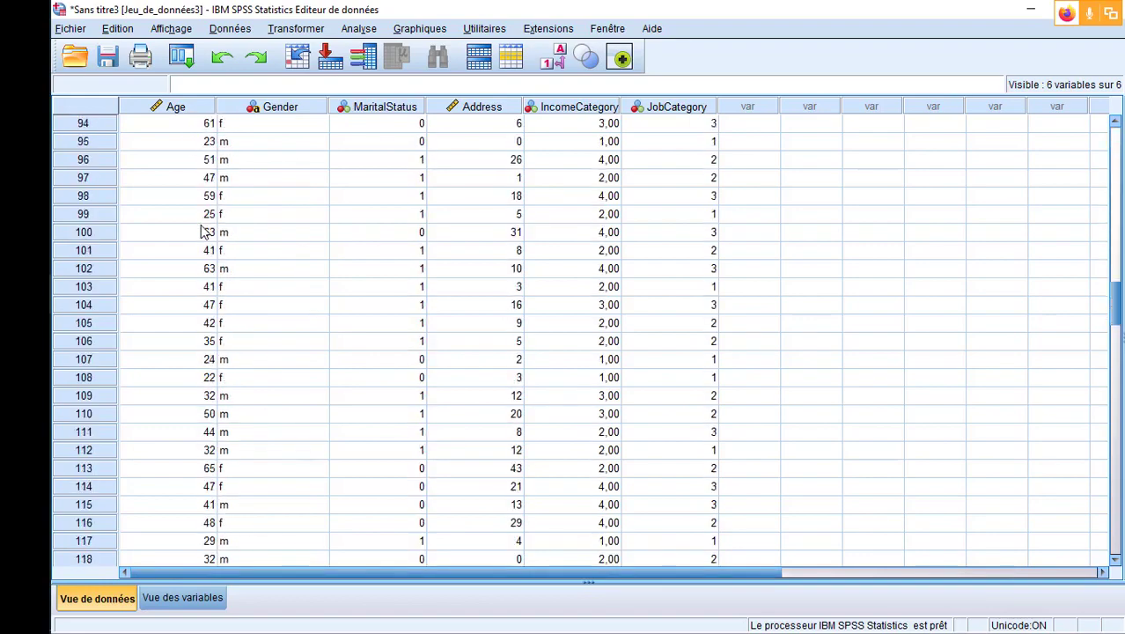
pyautogui.scroll(-14, 201, 231)
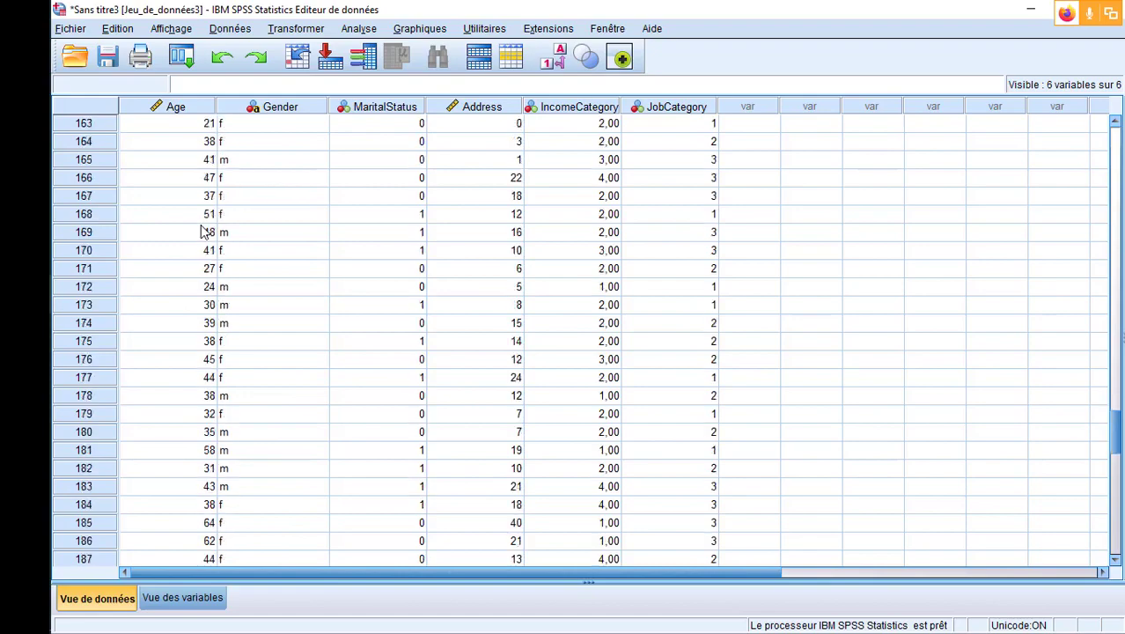
pyautogui.scroll(10, 201, 232)
pyautogui.scroll(20, 201, 232)
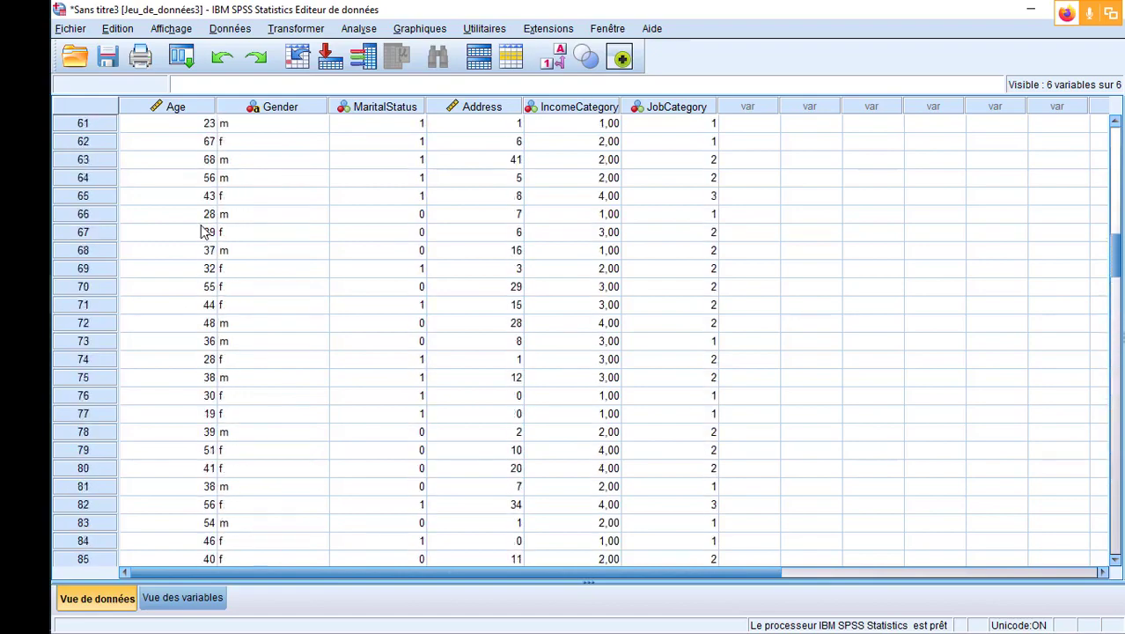
# Set Age's decimals to 1 in the variable definitions and check how the ages display in the data view
pyautogui.click(164, 596)
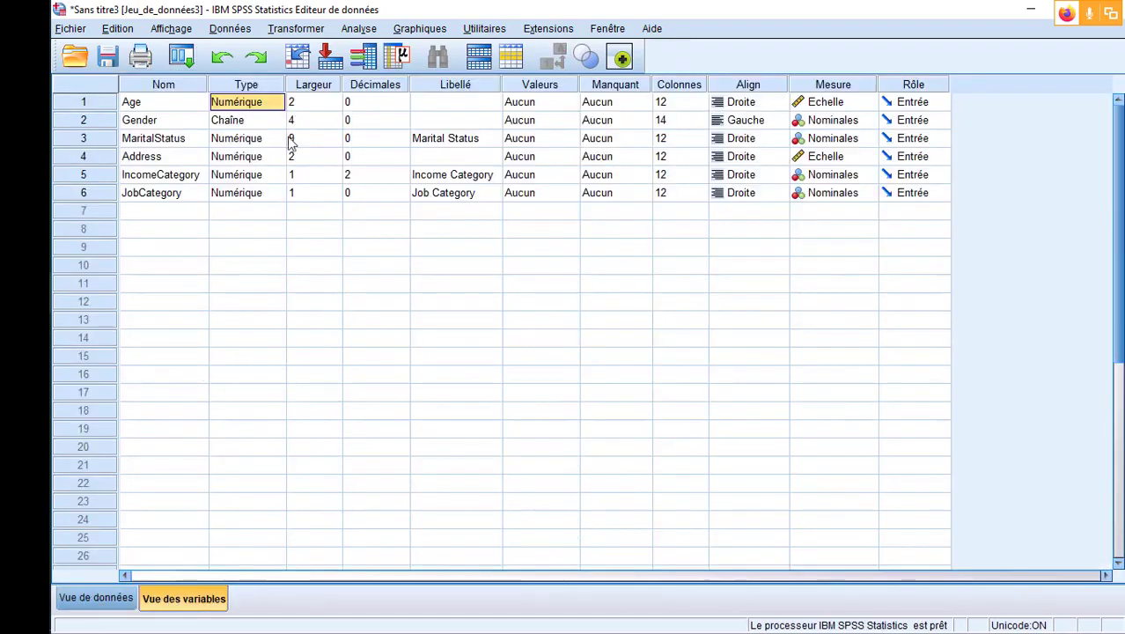
pyautogui.click(401, 104)
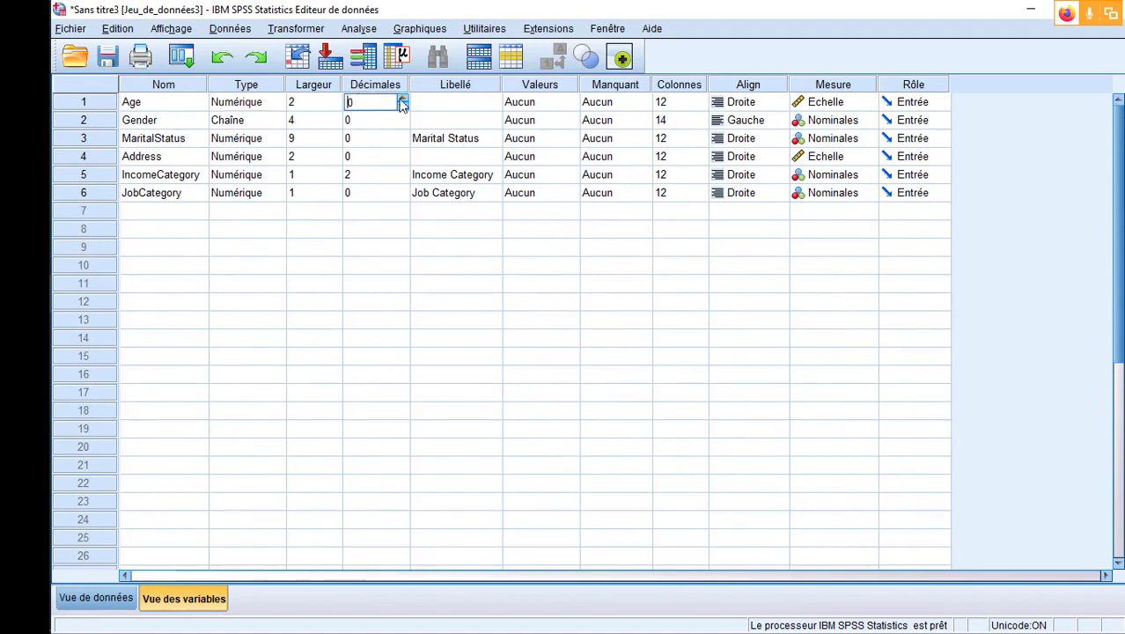
pyautogui.click(402, 100)
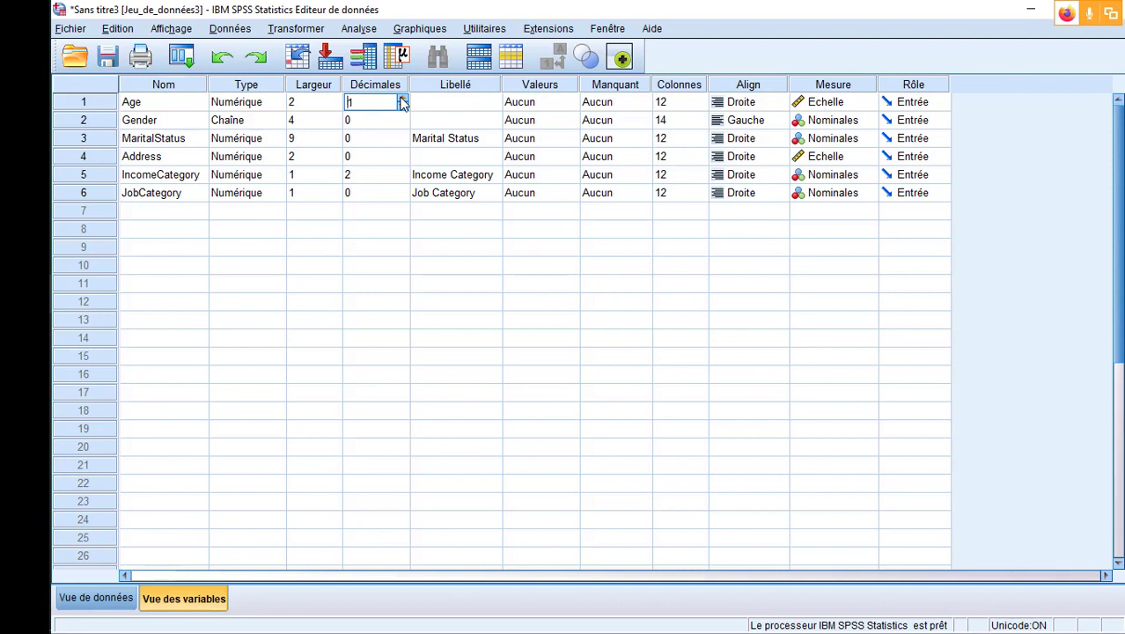
pyautogui.click(401, 303)
pyautogui.click(96, 599)
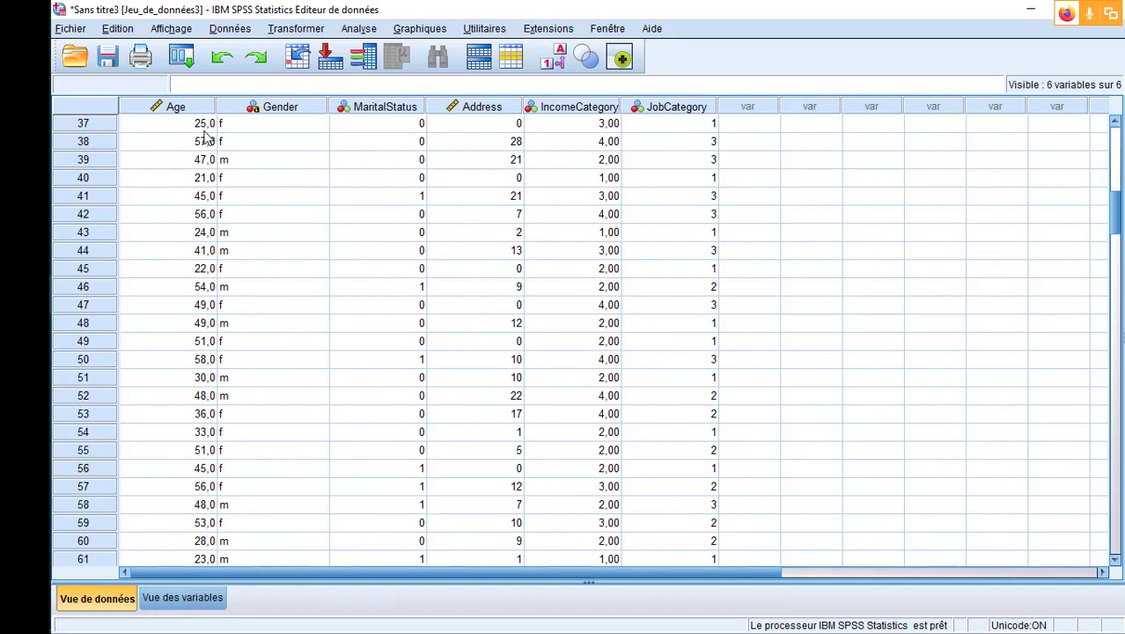
# Set Age's decimals back to 0 in the variable definitions
pyautogui.click(182, 598)
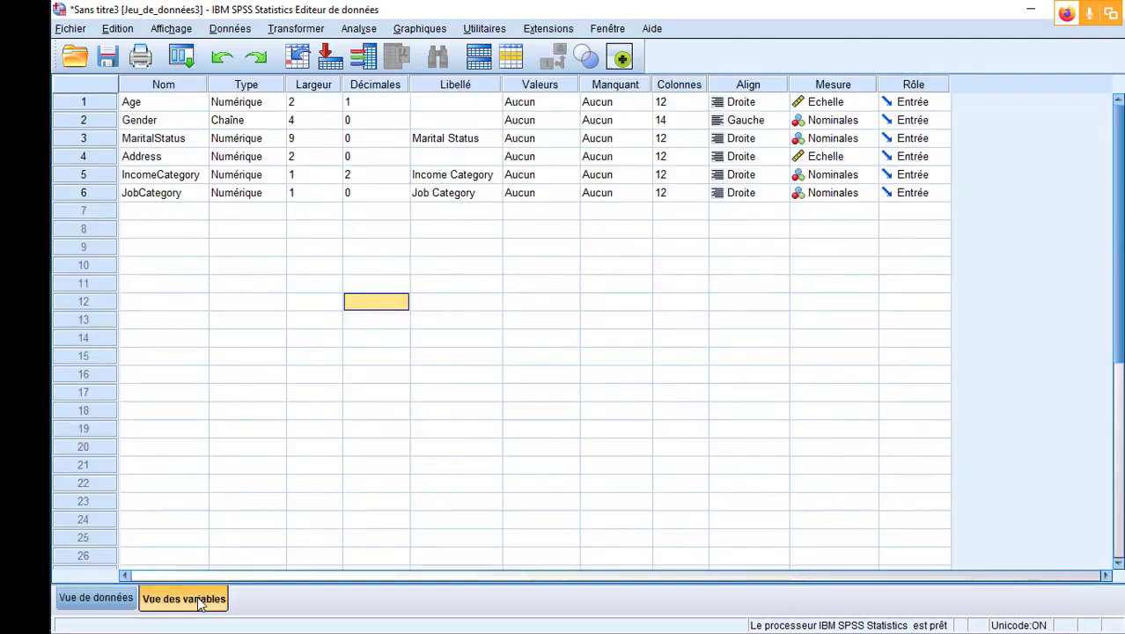
pyautogui.click(407, 103)
pyautogui.click(406, 107)
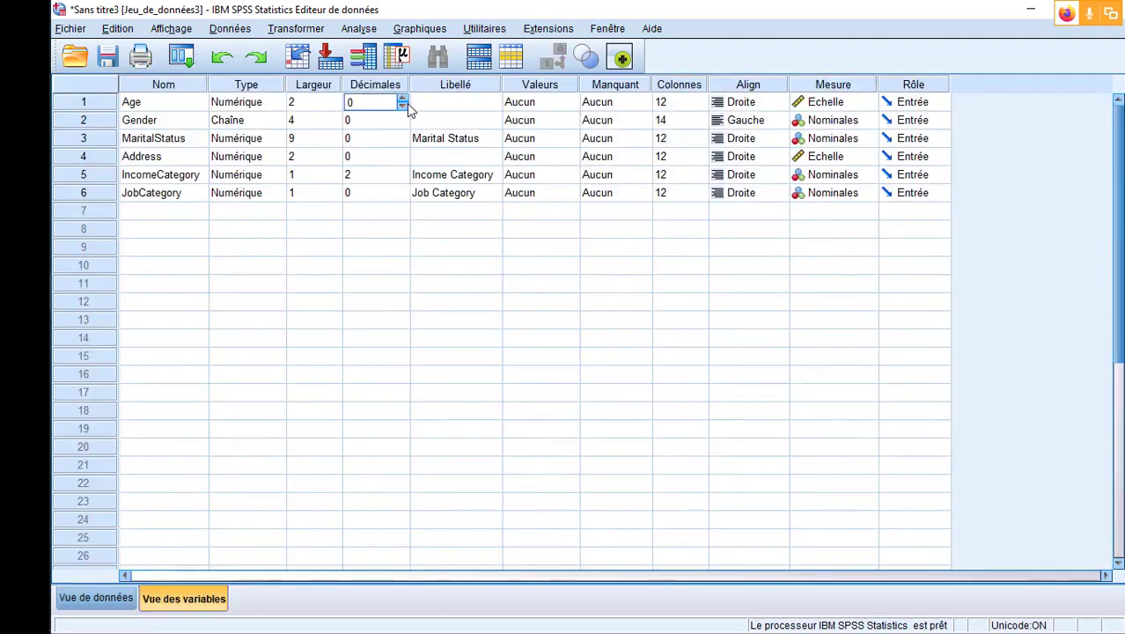
# Widen the Libellé column and label the Age variable "Age des répondants"
pyautogui.moveTo(502, 84); pyautogui.dragTo(592, 83)
pyautogui.click(518, 108)
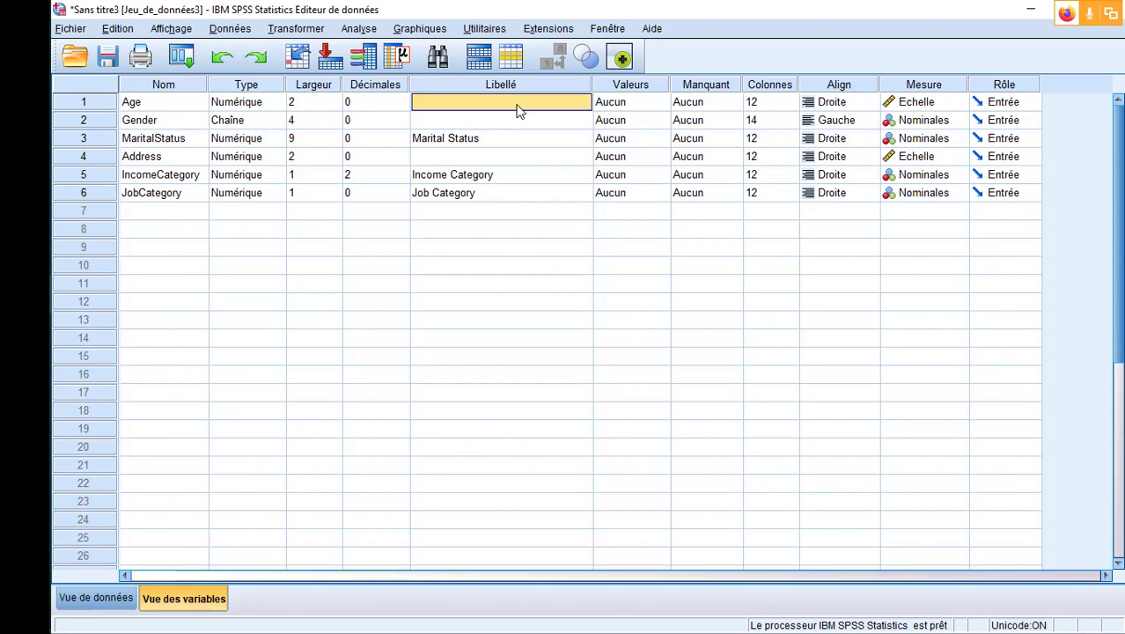
pyautogui.write('Age des répond')
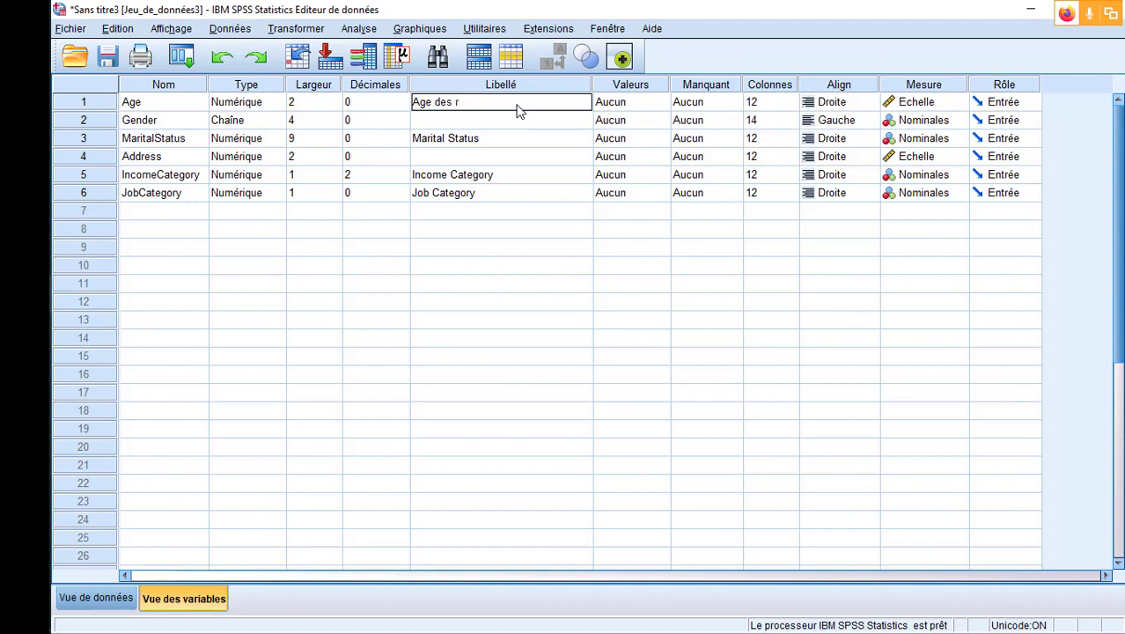
pyautogui.write('ants')
pyautogui.click(557, 304)
pyautogui.click(503, 103)
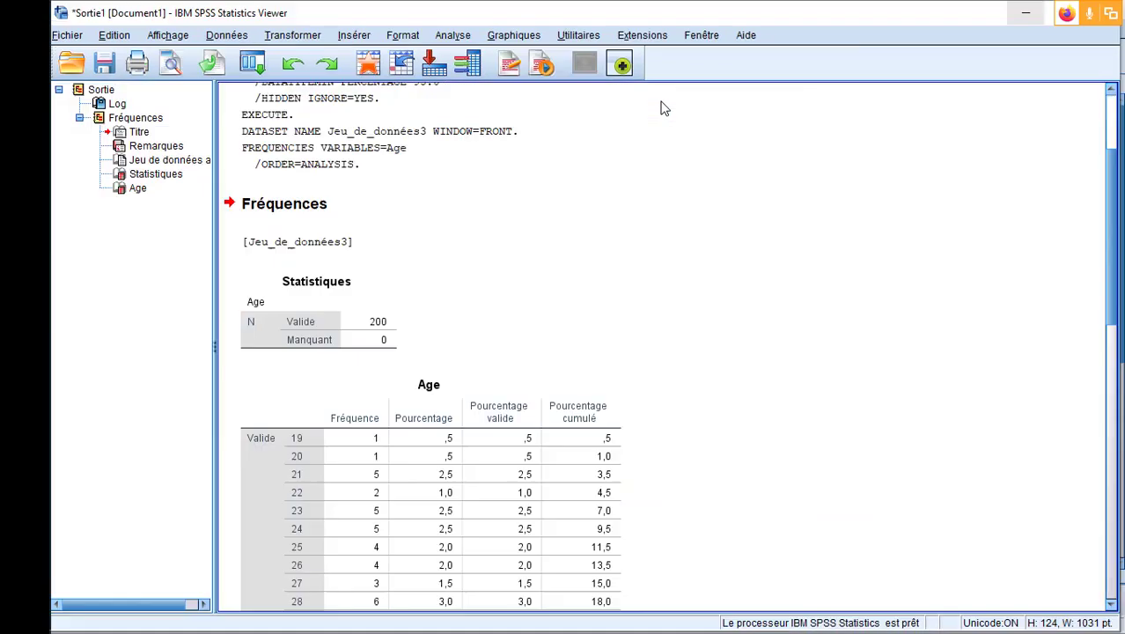
# Compare the Age frequency table's title in the output viewer with Age's label in the dataset, and return to the variable definitions
pyautogui.scroll(-8, 656, 246)
pyautogui.scroll(10, 656, 246)
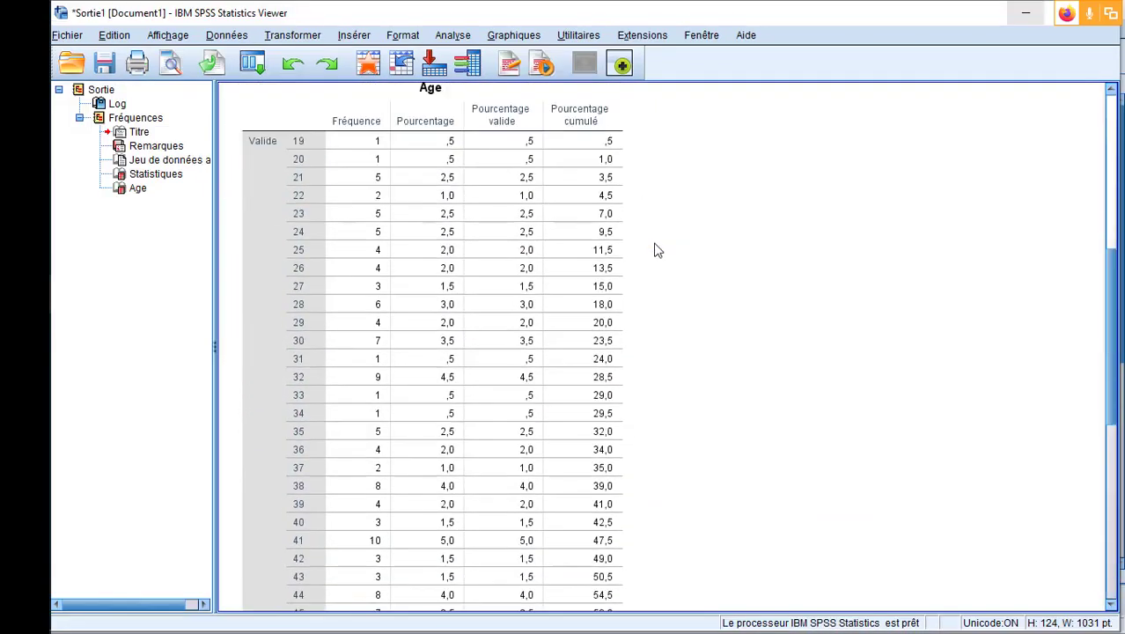
pyautogui.scroll(-10, 656, 250)
pyautogui.hotkey('alt', 'Tab')
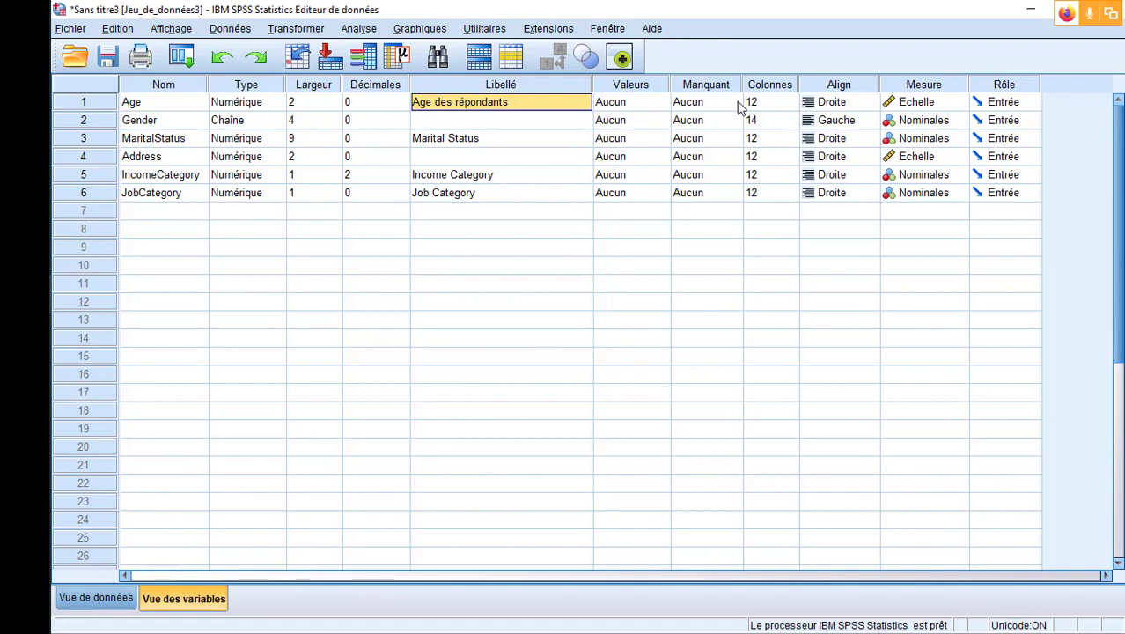
pyautogui.hotkey('alt', 'Tab')
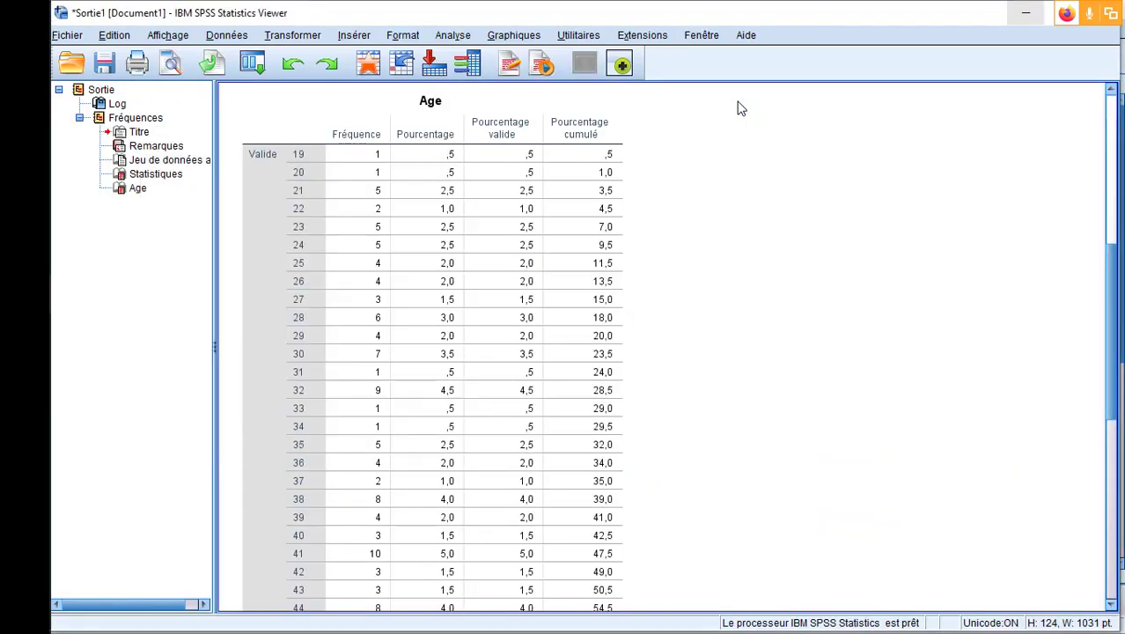
pyautogui.hotkey('alt', 'Tab')
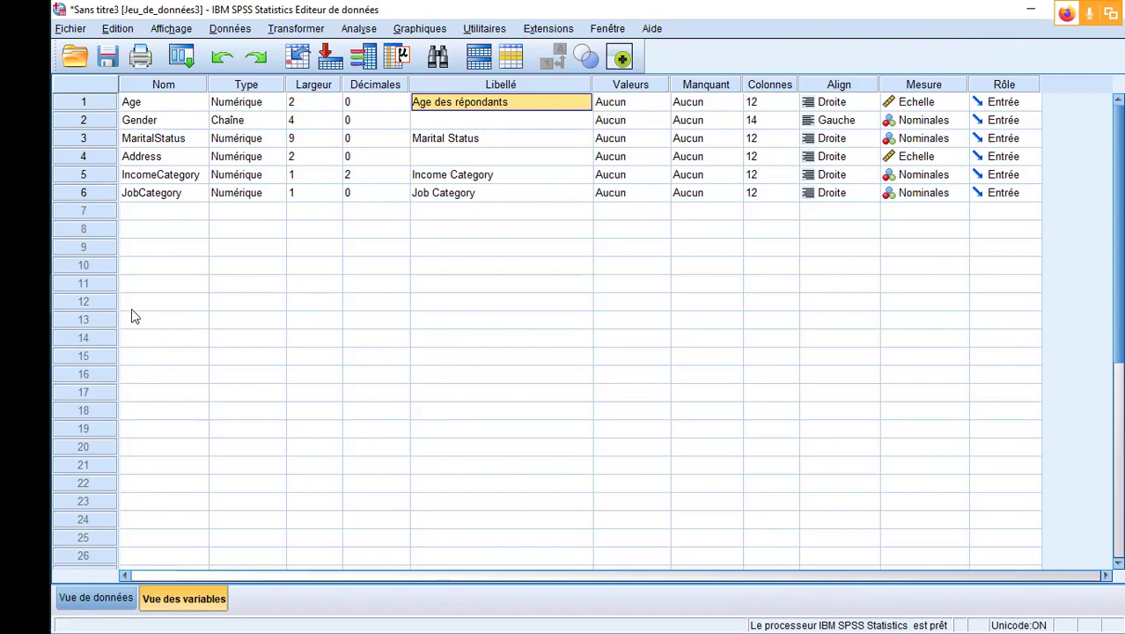
# Examine the missing MaritalStatus entries in rows 3, 5, 8, 9 and 10 of the data view
pyautogui.click(99, 599)
pyautogui.scroll(2, 285, 374)
pyautogui.scroll(10, 284, 374)
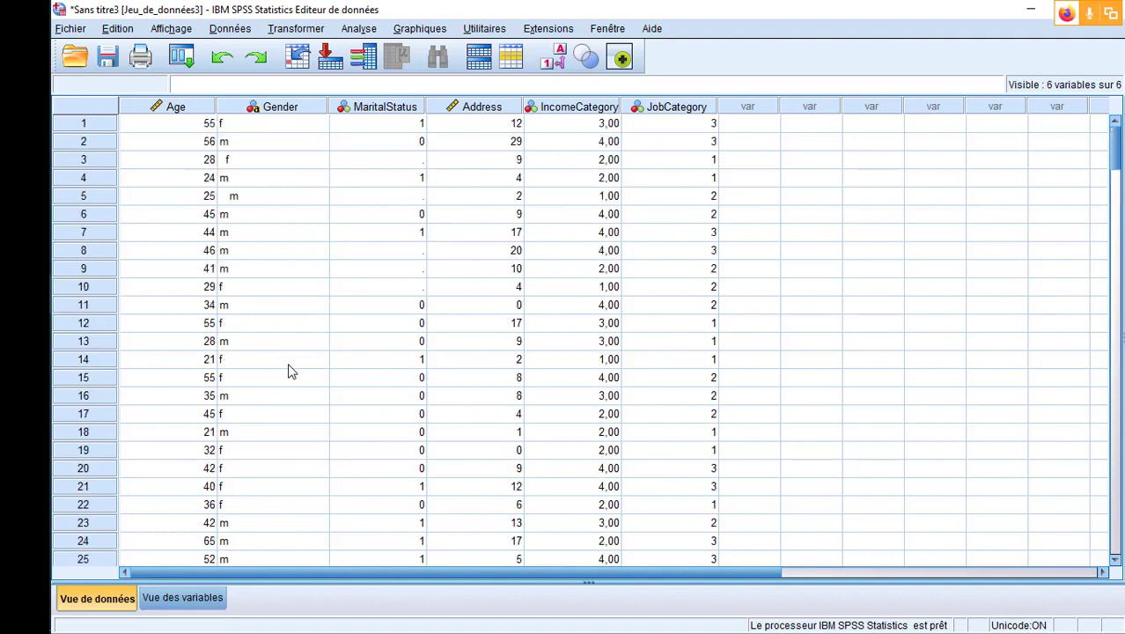
pyautogui.click(408, 164)
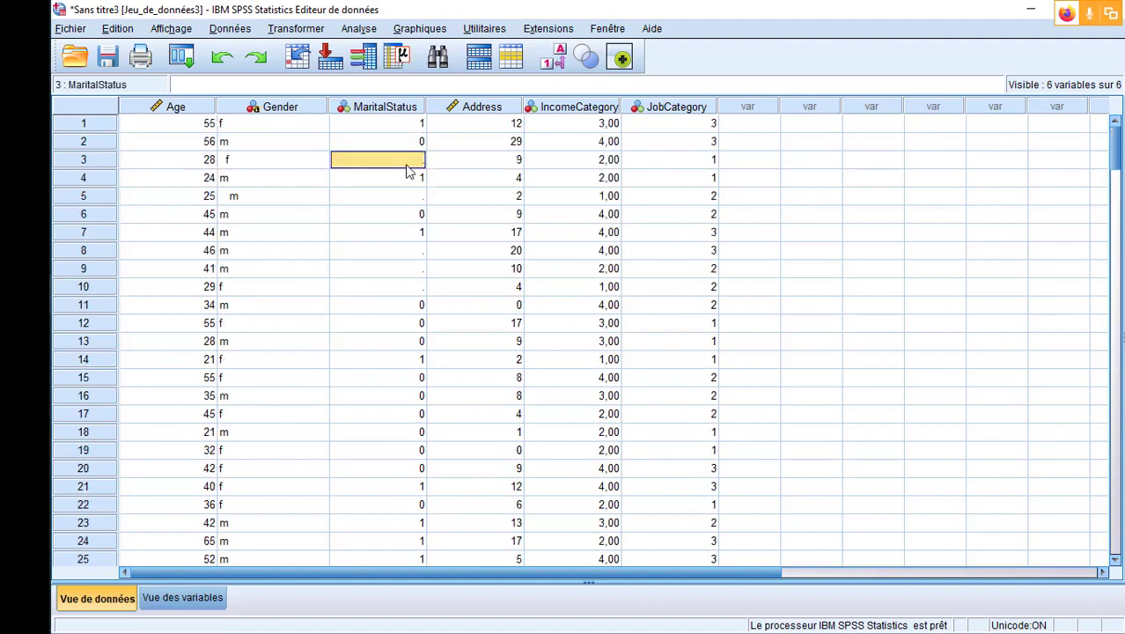
pyautogui.click(405, 197)
pyautogui.click(396, 251)
pyautogui.click(394, 272)
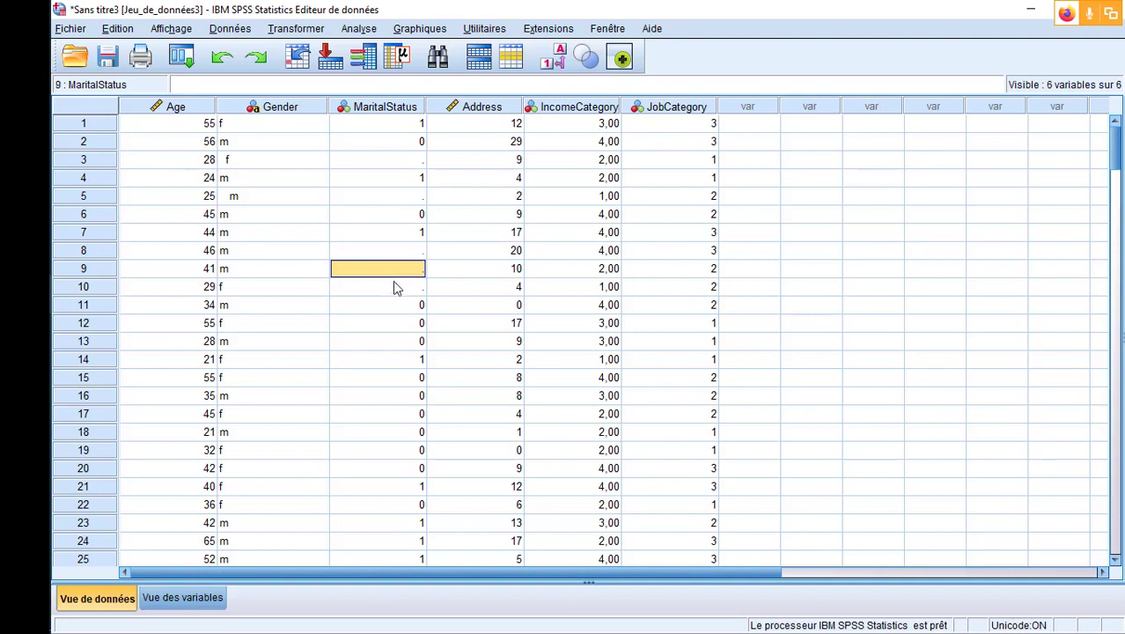
pyautogui.click(401, 255)
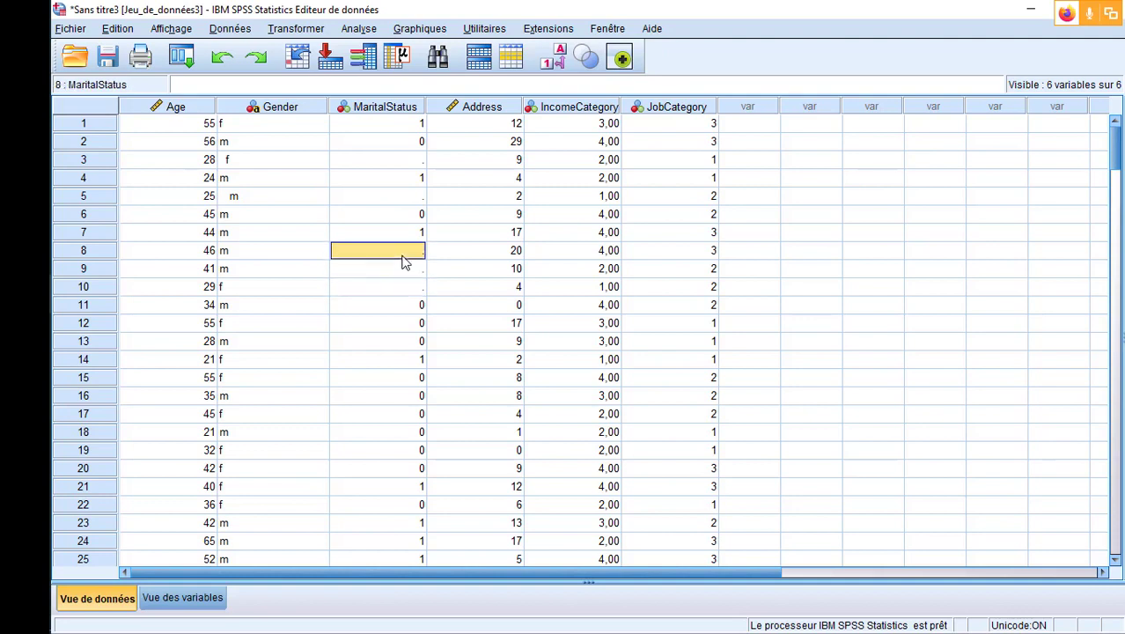
pyautogui.click(405, 194)
pyautogui.click(408, 162)
pyautogui.click(404, 200)
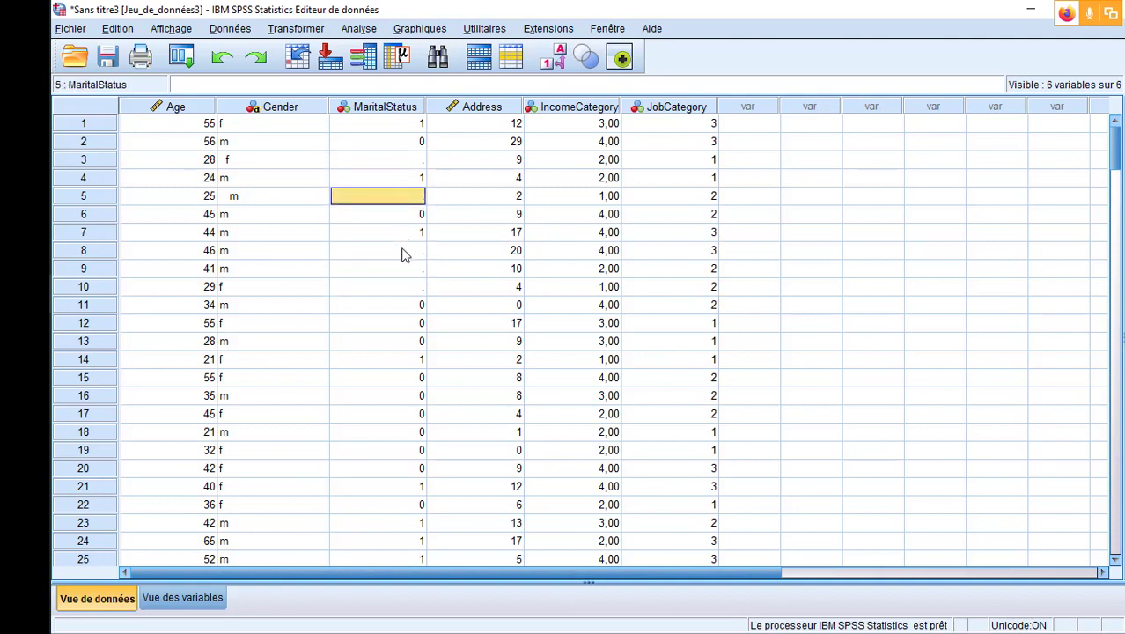
pyautogui.click(402, 253)
pyautogui.click(403, 270)
pyautogui.click(408, 287)
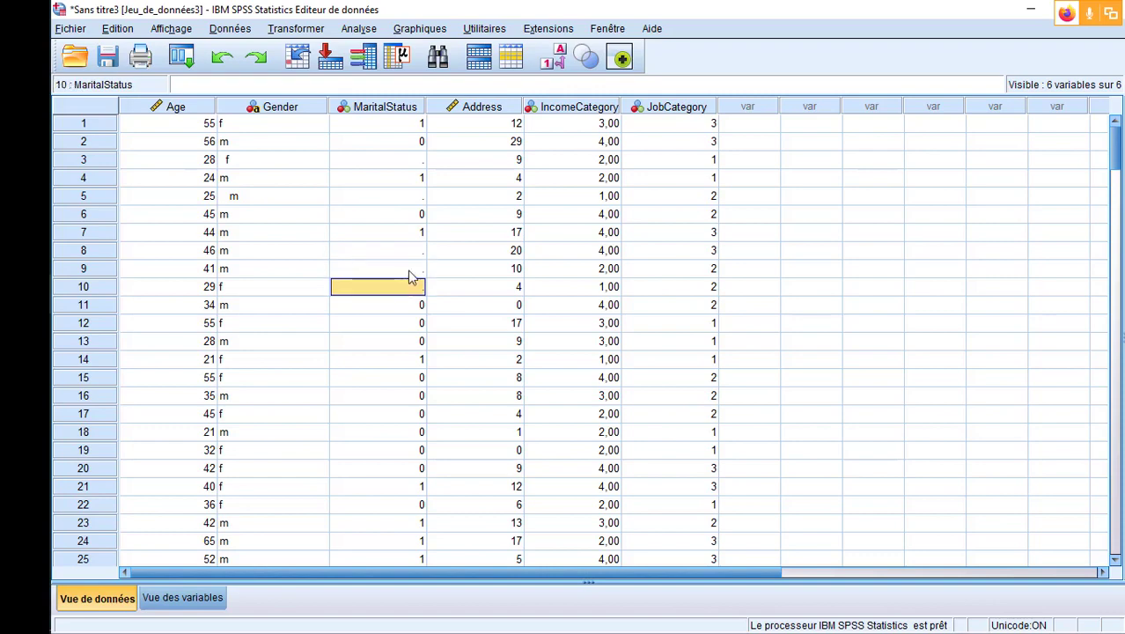
# Look through the MaritalStatus column down to the last case and return to the first row
pyautogui.scroll(-20, 410, 273)
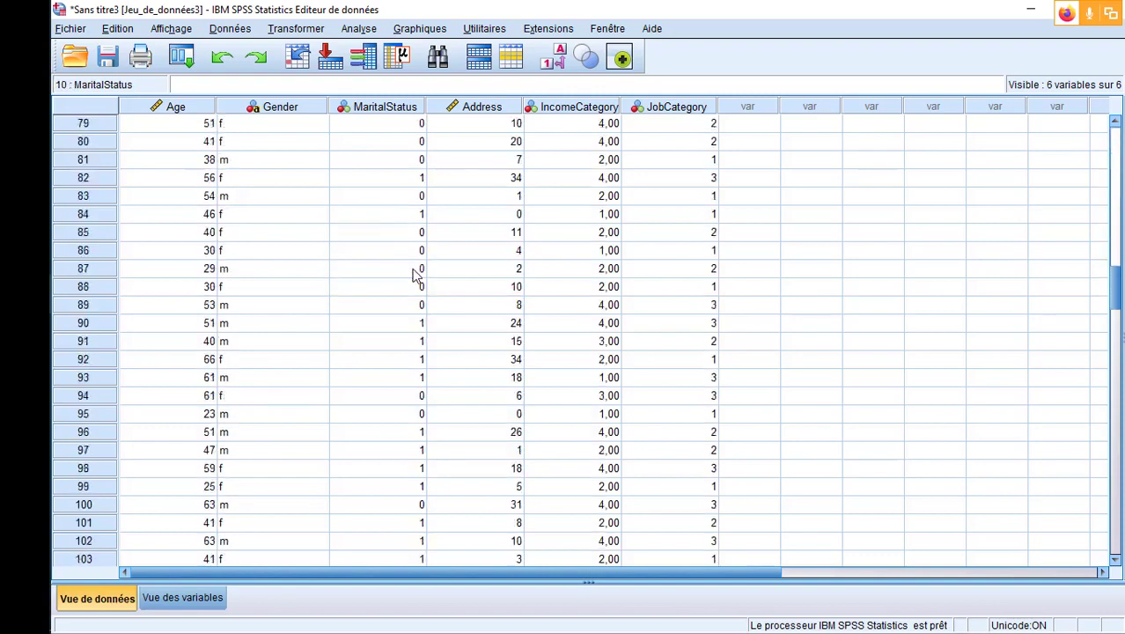
pyautogui.scroll(-20, 416, 275)
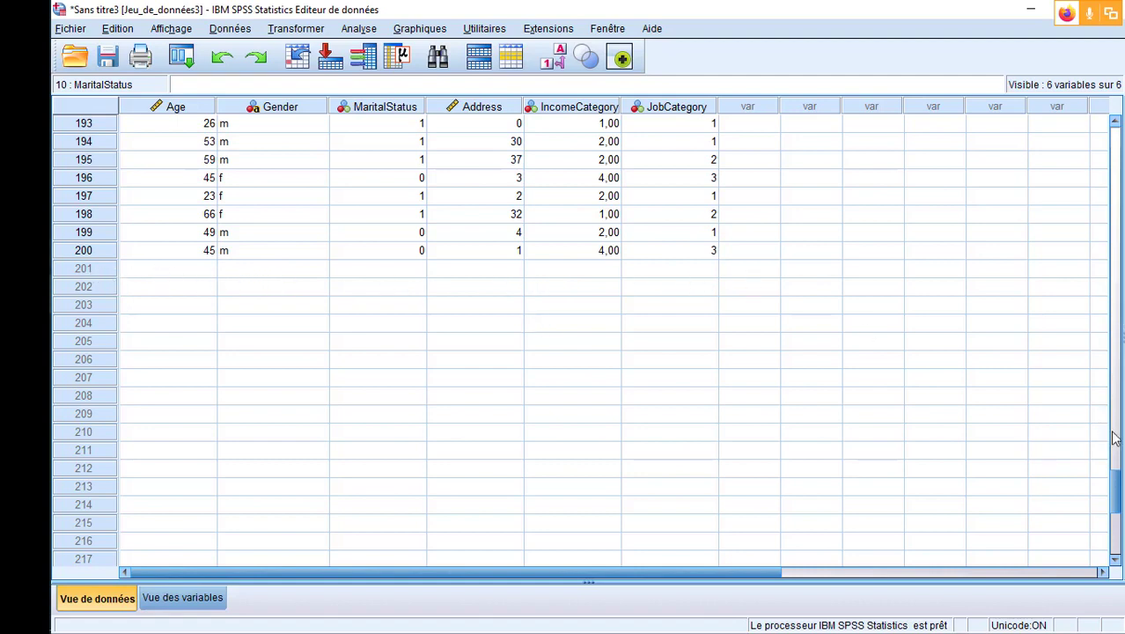
pyautogui.moveTo(1115, 492); pyautogui.dragTo(1115, 99)
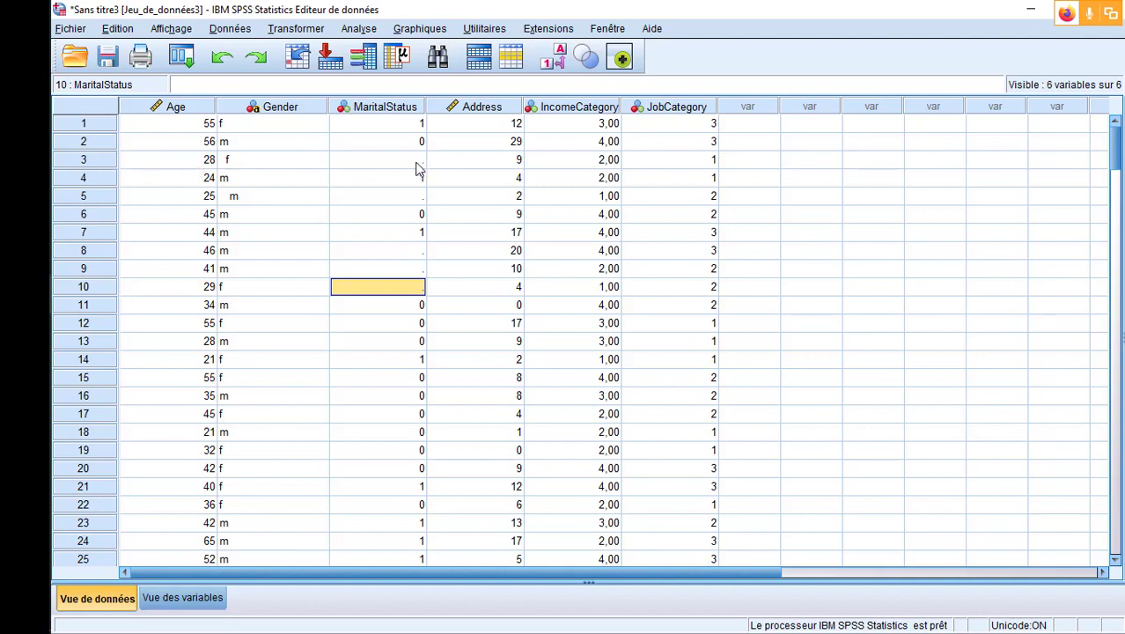
# Review the variables' Colonnes and Align settings alongside the data view
pyautogui.click(184, 599)
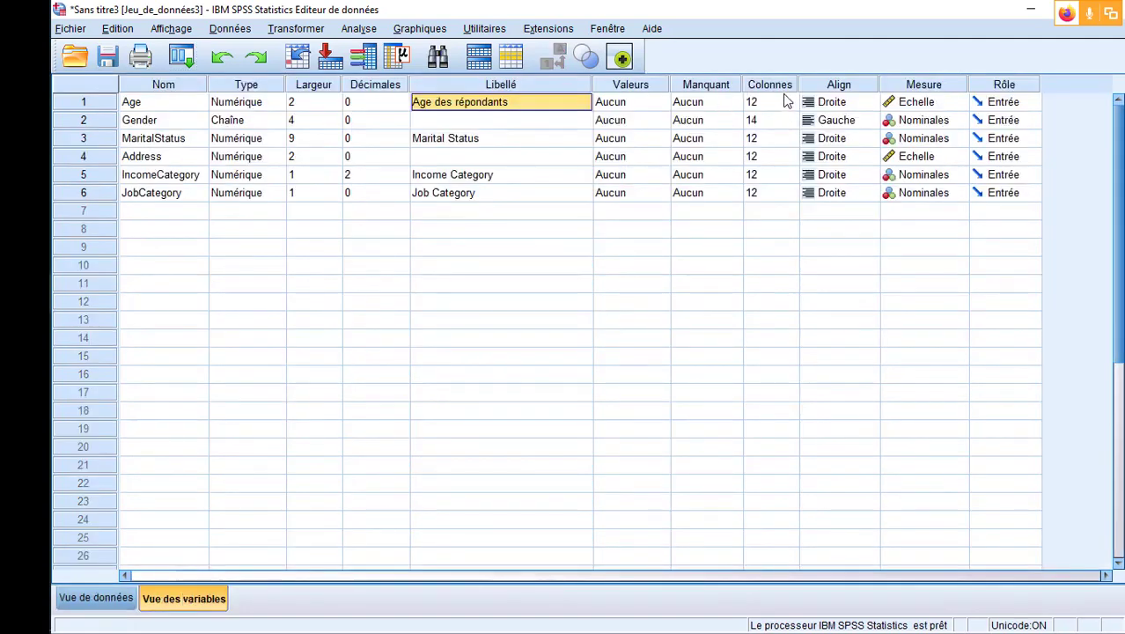
pyautogui.click(121, 606)
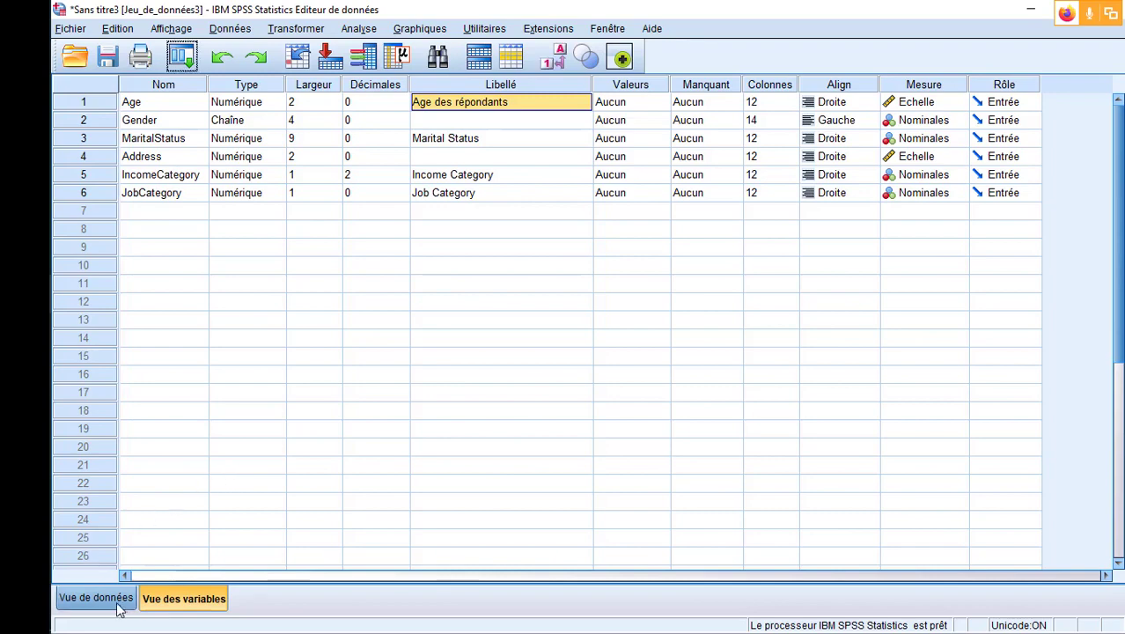
pyautogui.click(201, 598)
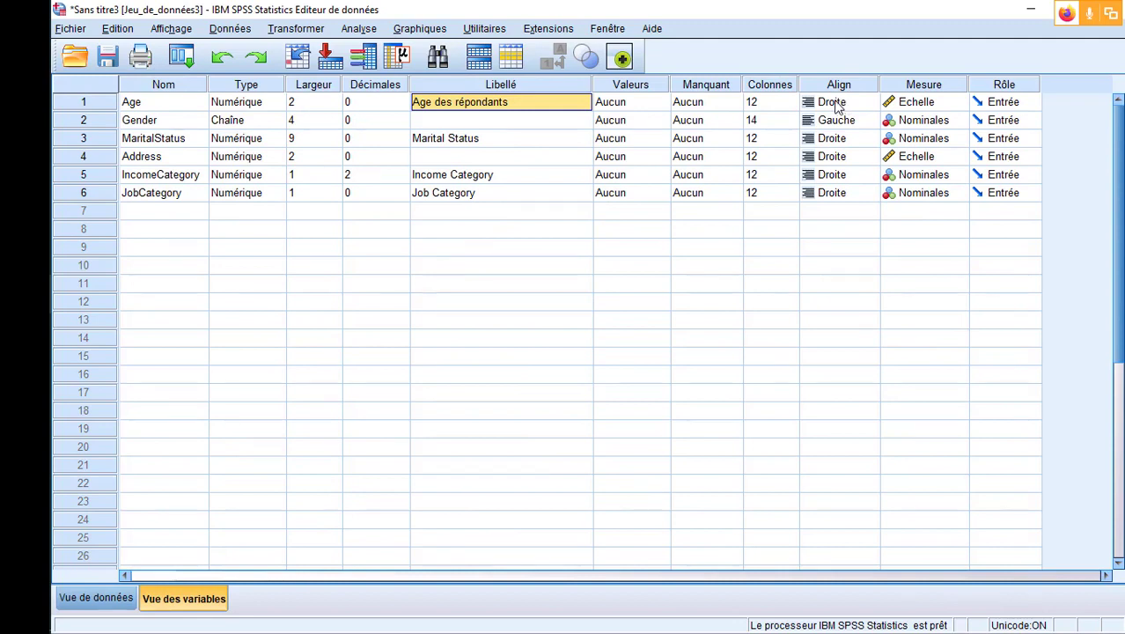
# Review the measurement levels available for the Age variable: Echelle, Ordinales and Nominales
pyautogui.click(960, 104)
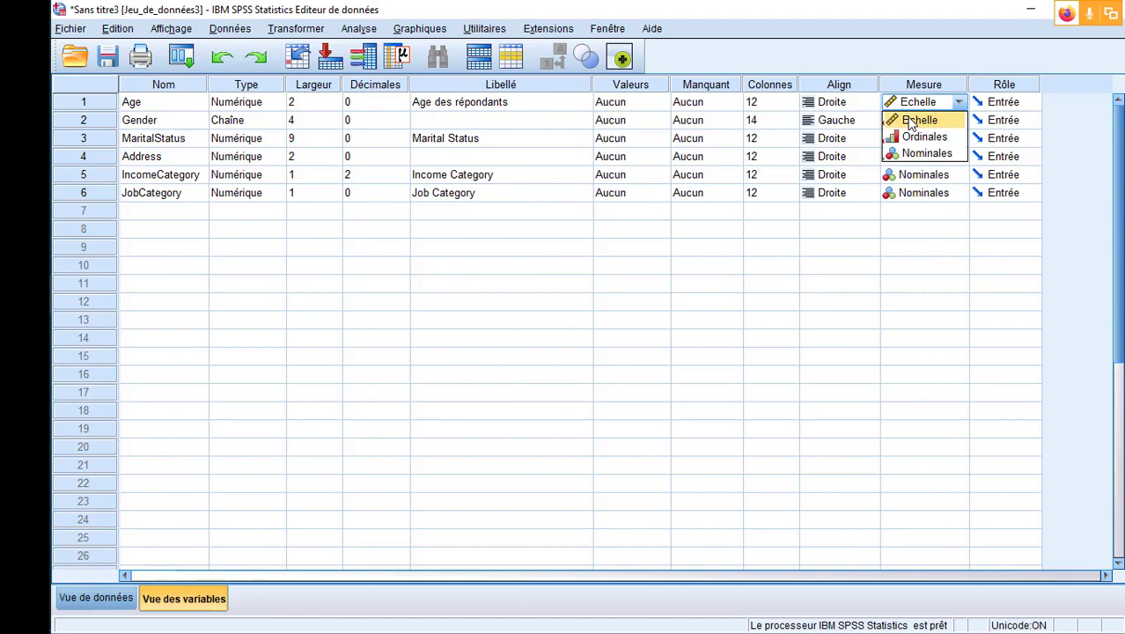
pyautogui.press('Down')
pyautogui.press('Down')
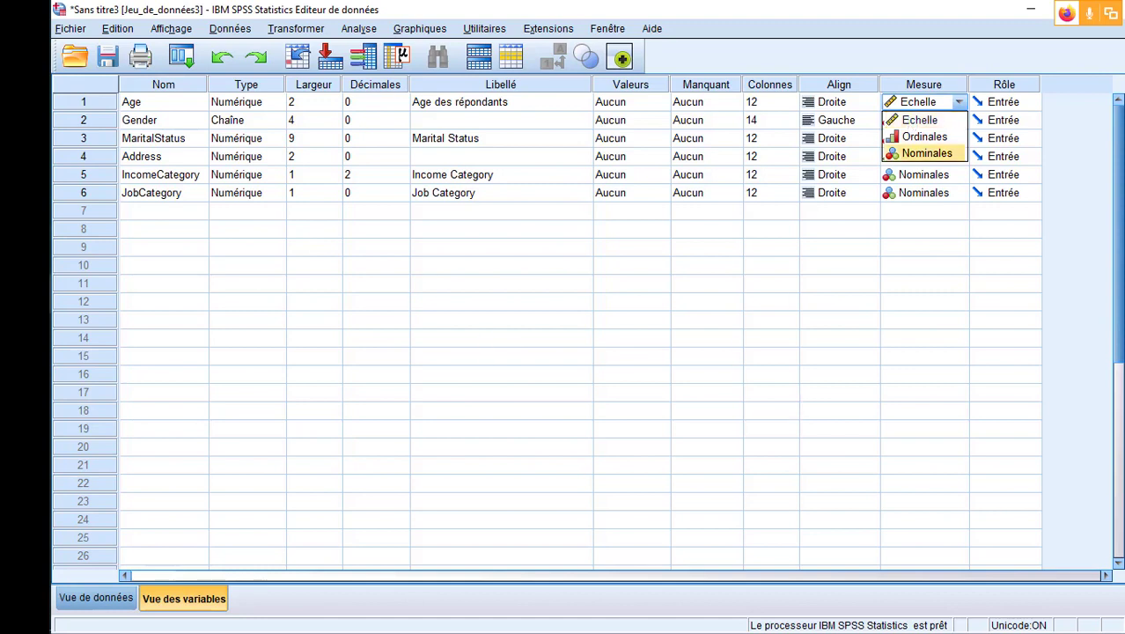
# Examine the Age frequency table in the output viewer from the first age to the total, and return to the imported dataset's variable definitions
pyautogui.moveTo(155, 502)
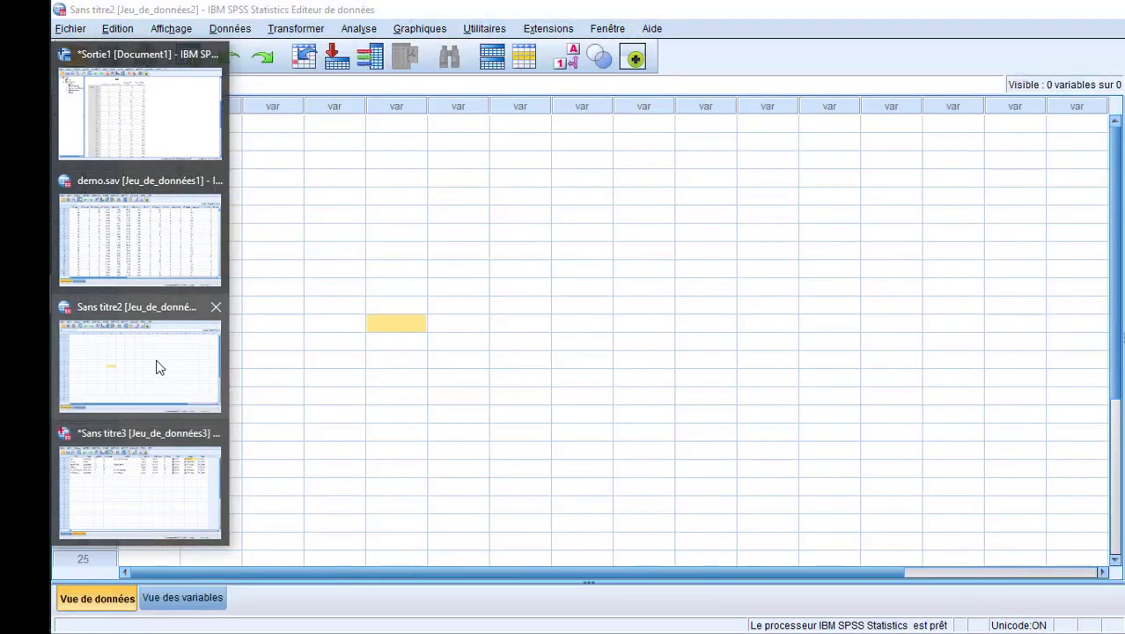
pyautogui.moveTo(146, 218)
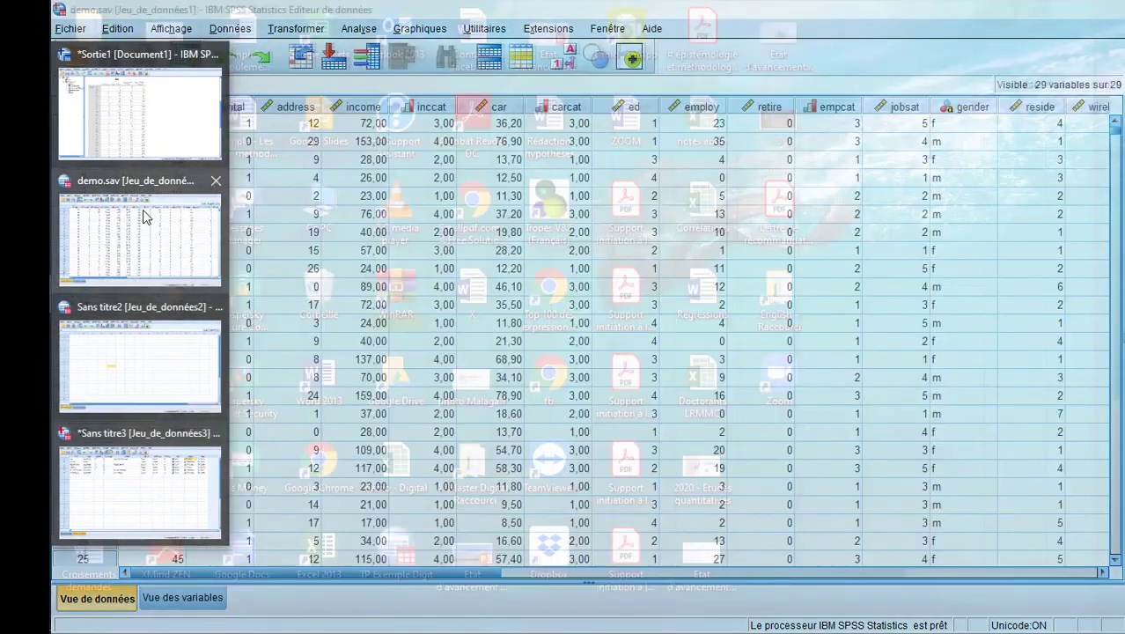
pyautogui.click(139, 105)
pyautogui.scroll(5, 468, 271)
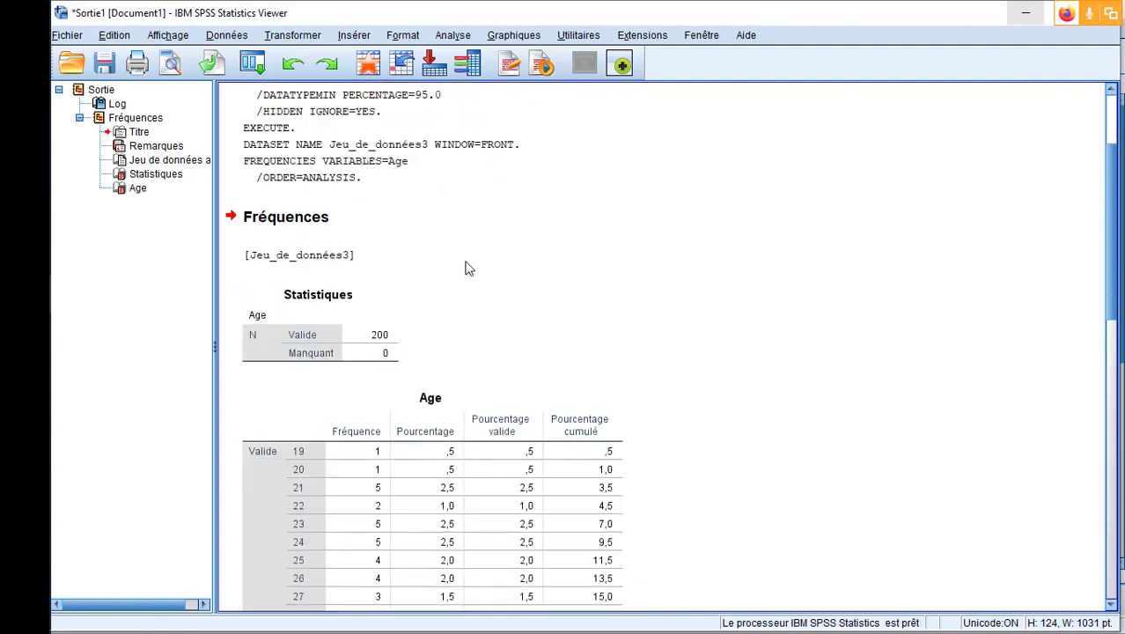
pyautogui.scroll(-3, 467, 269)
pyautogui.scroll(-2, 392, 283)
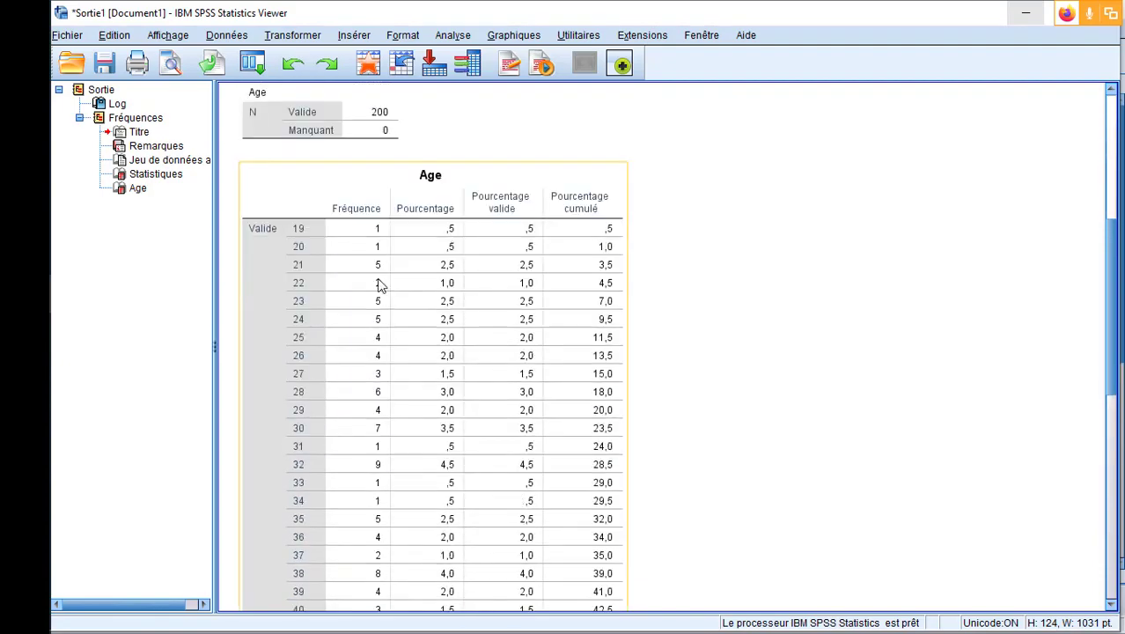
pyautogui.scroll(-5, 308, 257)
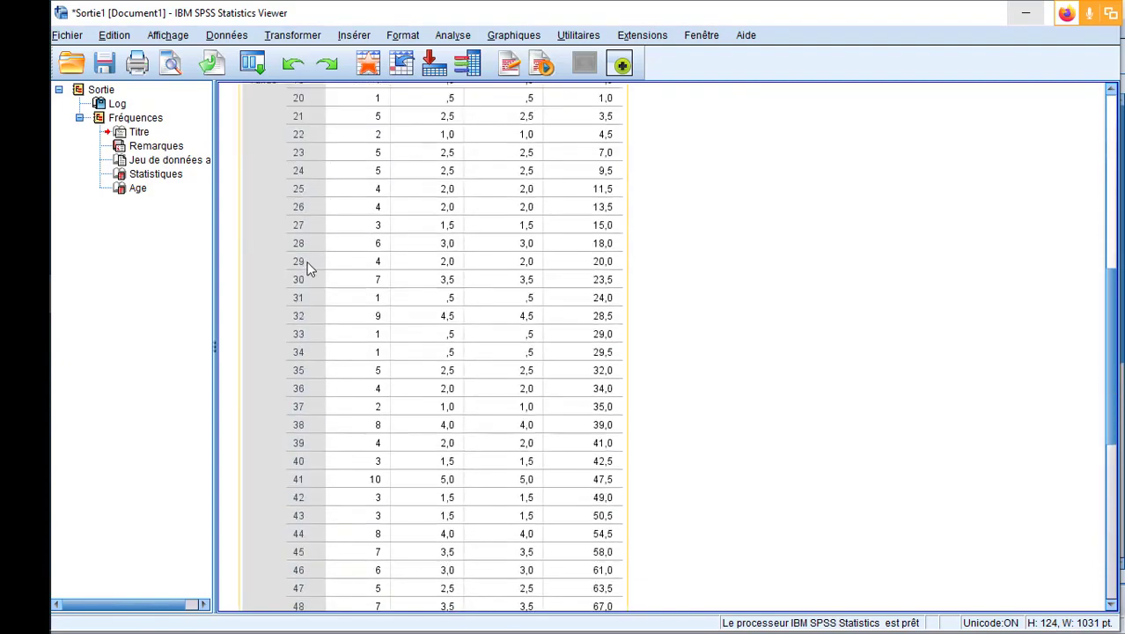
pyautogui.scroll(-7, 323, 262)
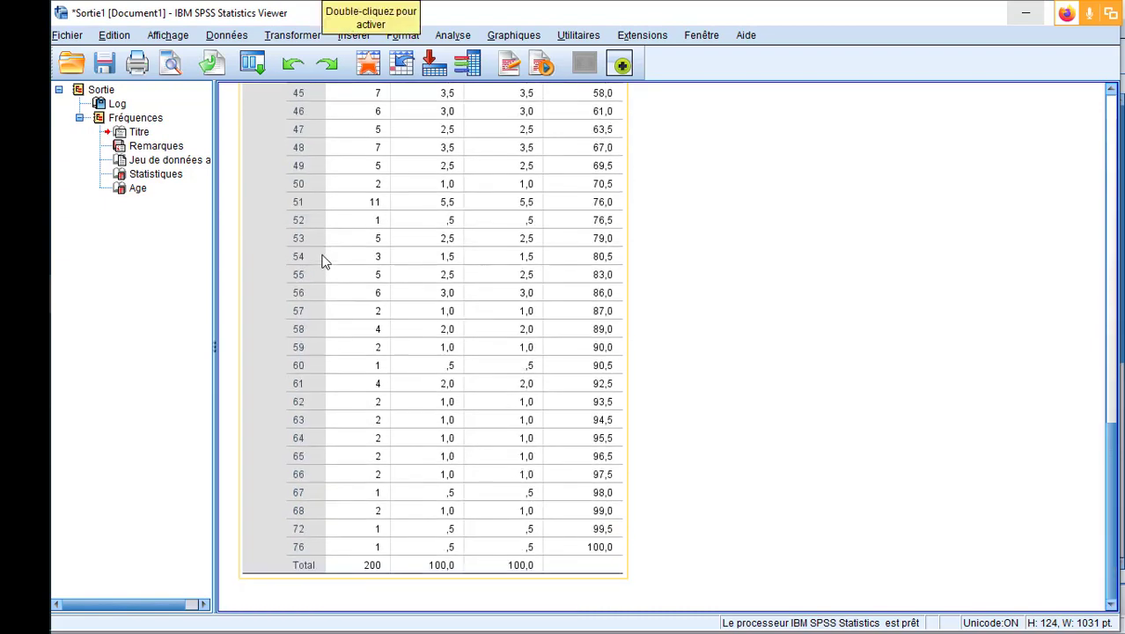
pyautogui.scroll(15, 323, 261)
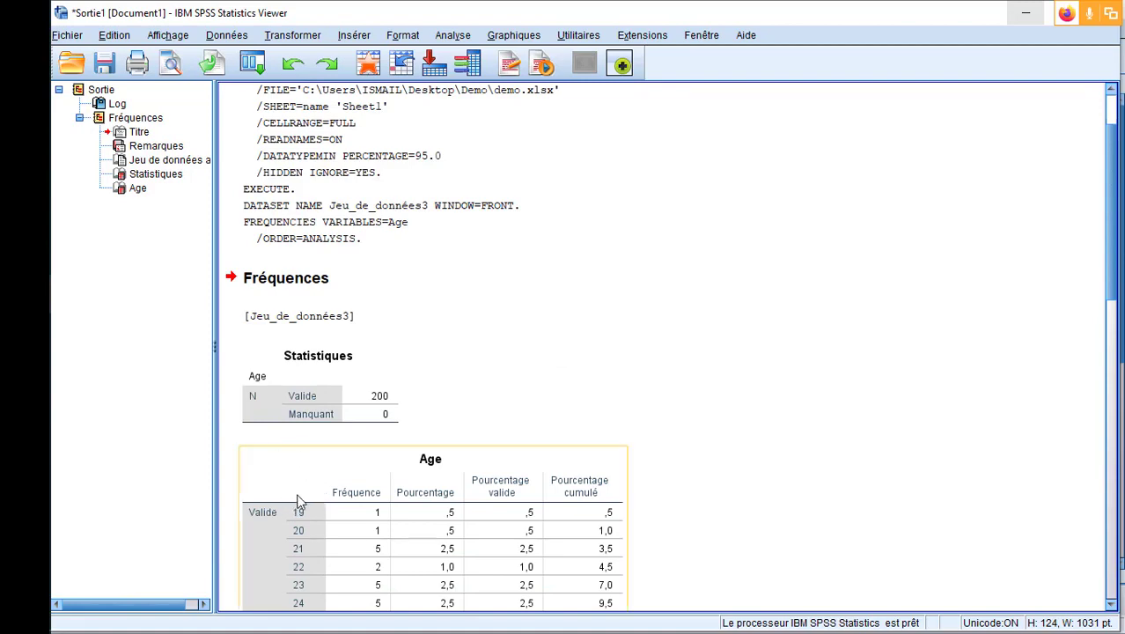
pyautogui.scroll(-15, 352, 462)
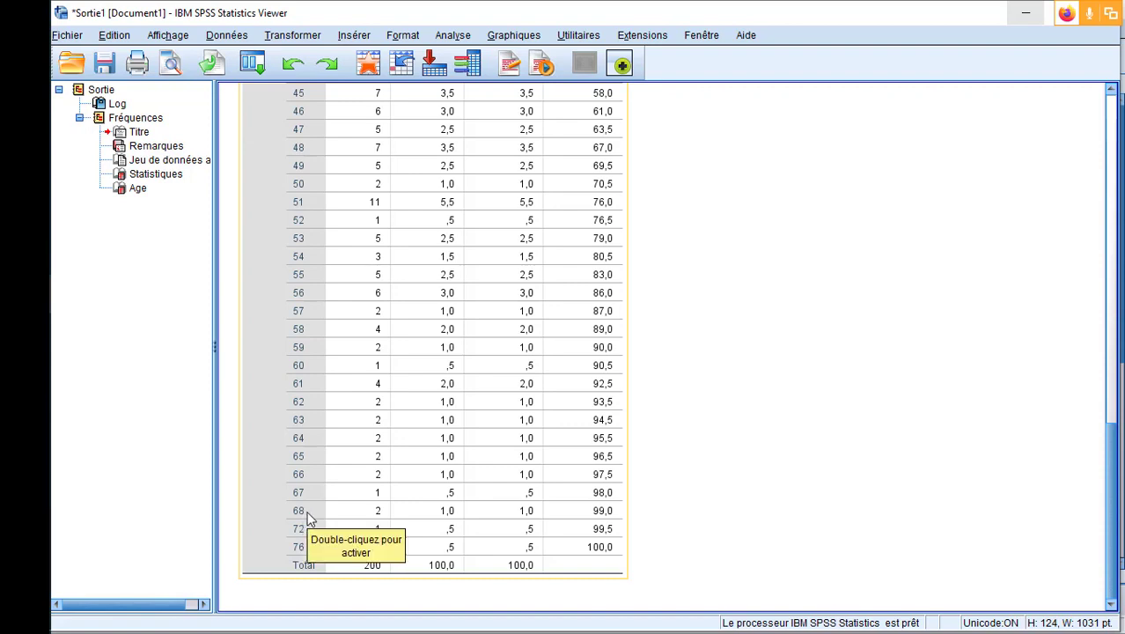
pyautogui.click(798, 330)
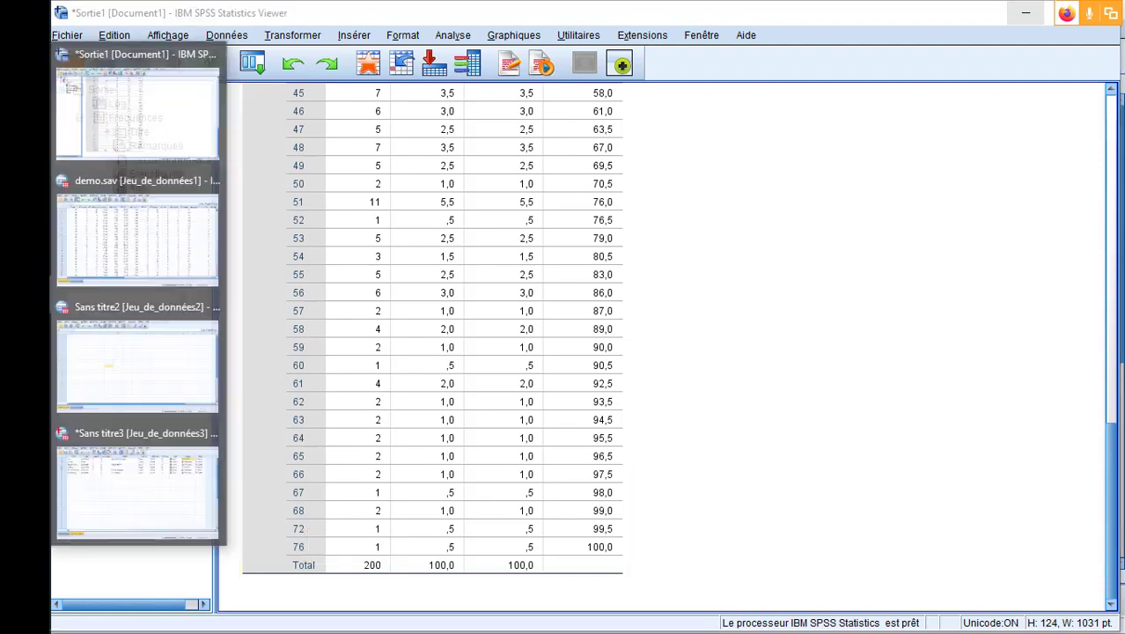
pyautogui.click(152, 478)
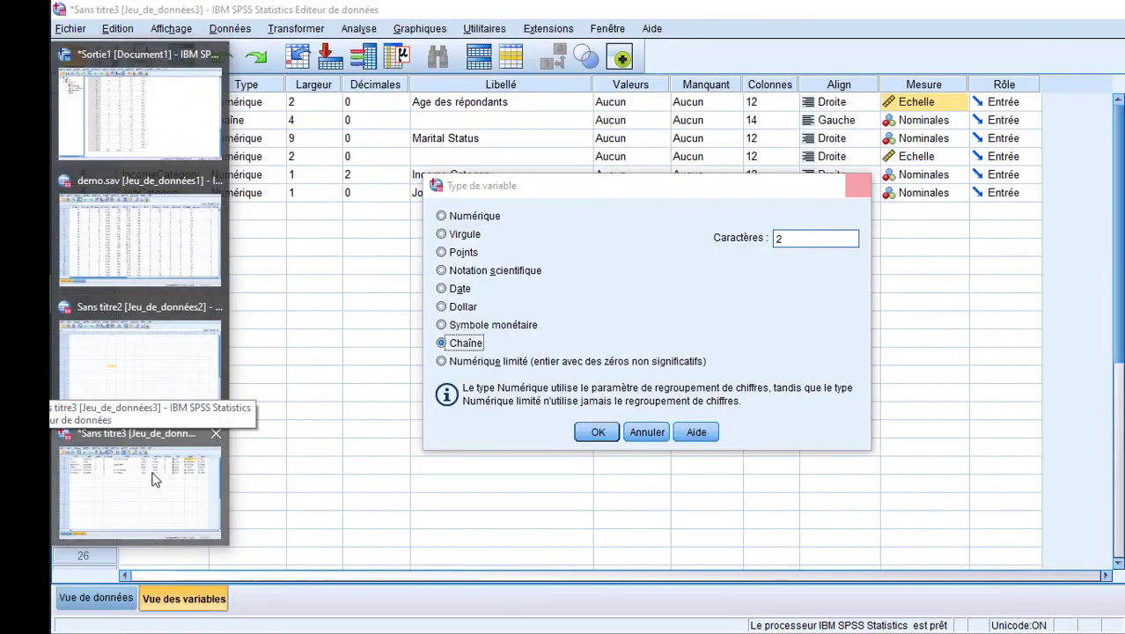
# Compare the Mesure choices for Age and IncomeCategory without changing either variable's measurement level
pyautogui.click(959, 102)
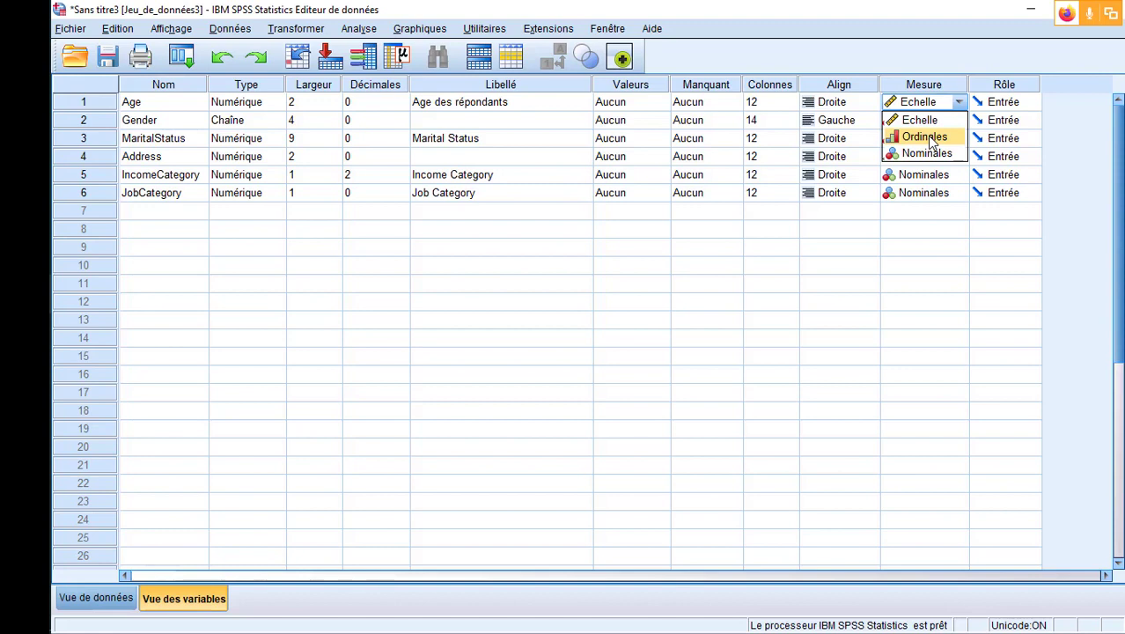
pyautogui.click(925, 357)
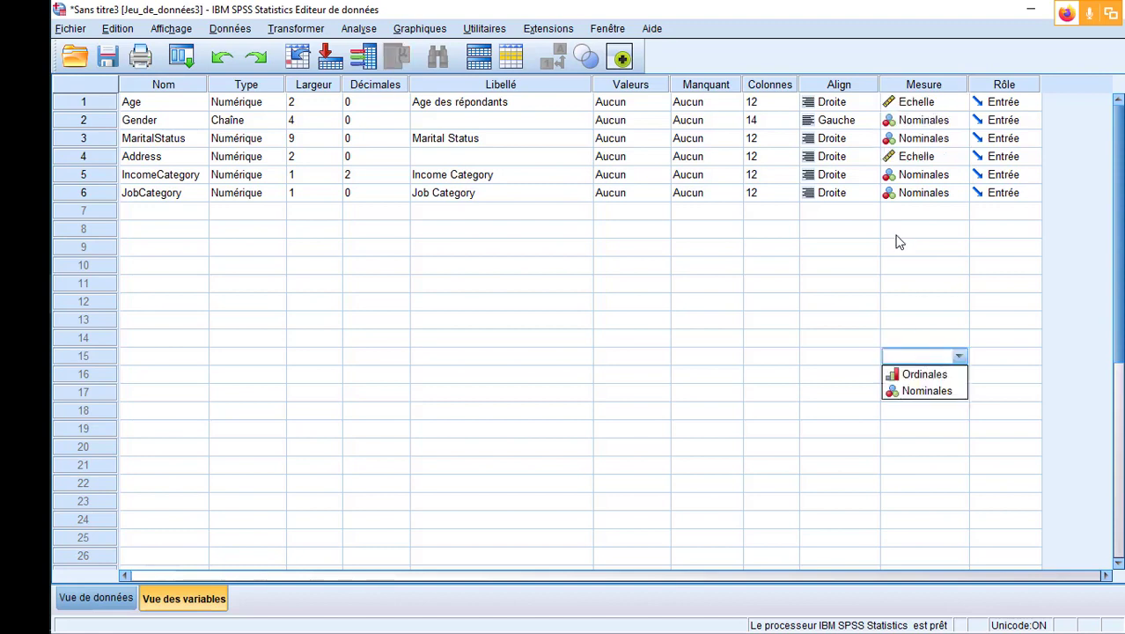
pyautogui.click(961, 103)
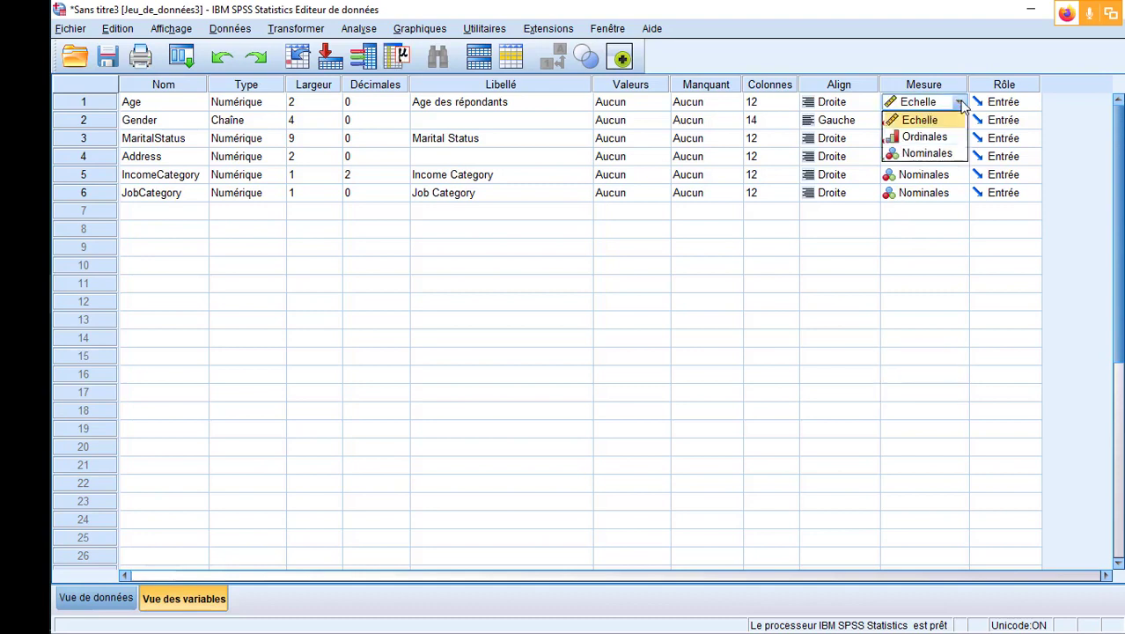
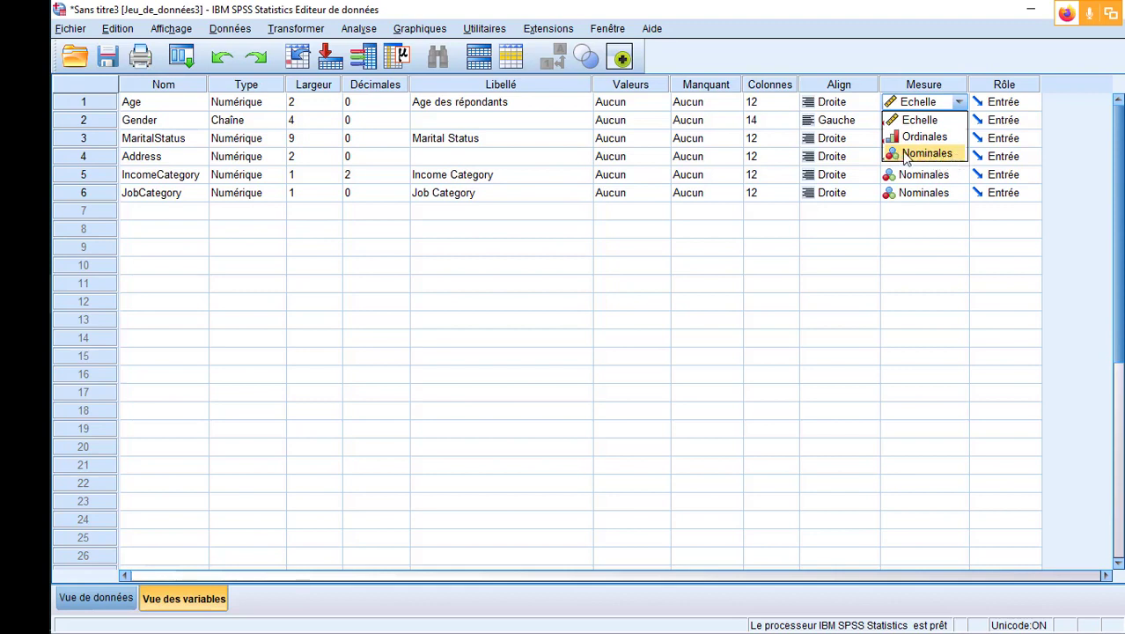
pyautogui.click(936, 268)
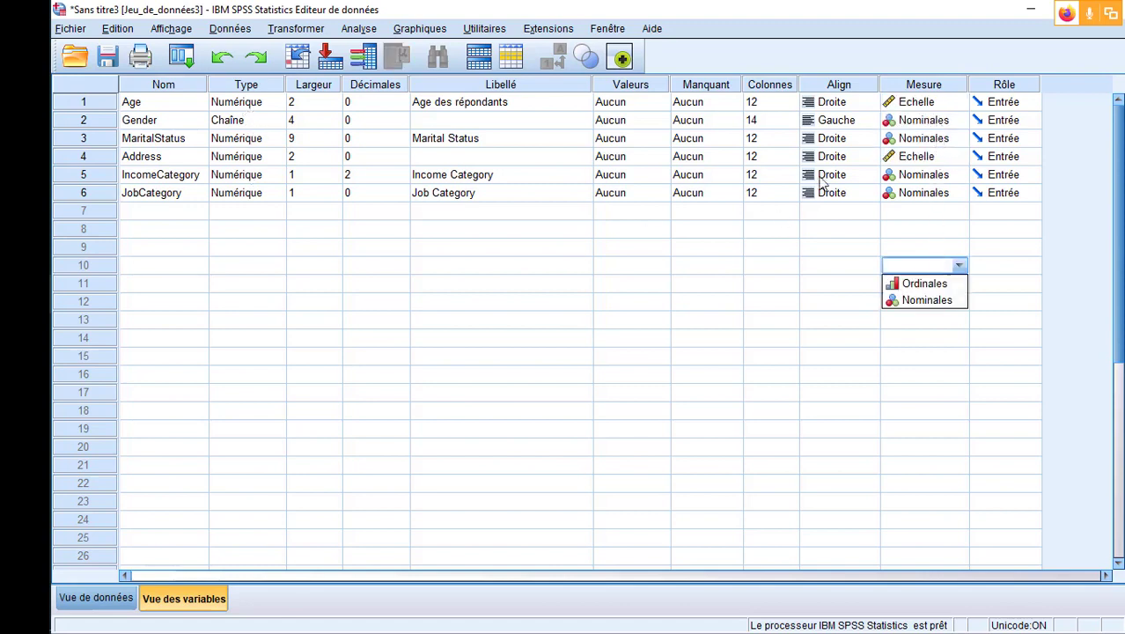
pyautogui.click(918, 176)
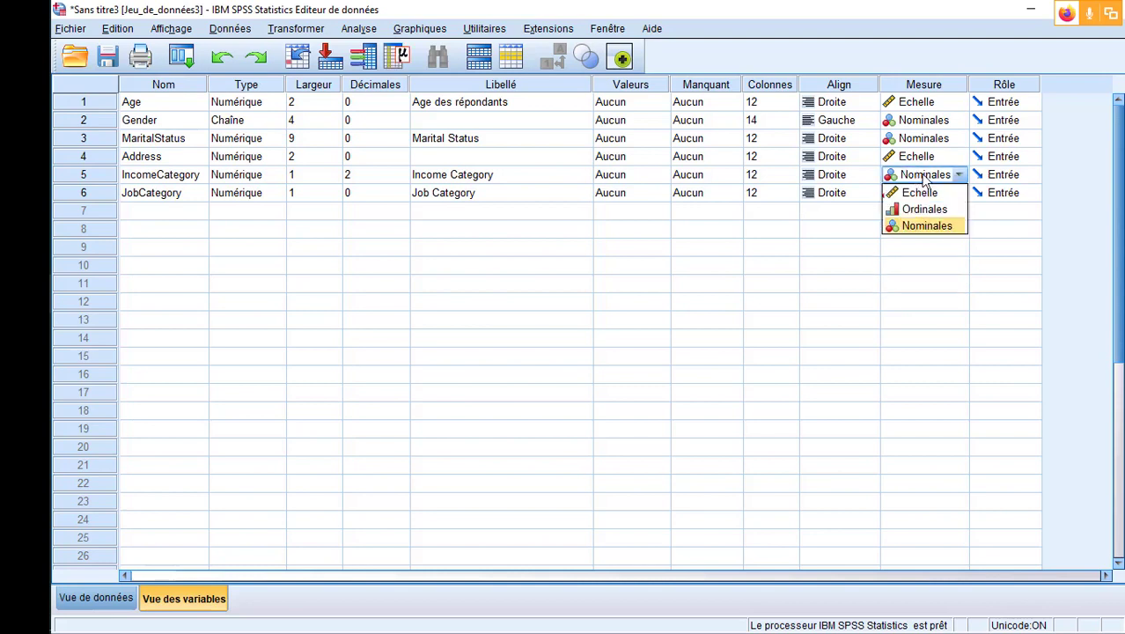
pyautogui.press('Escape')
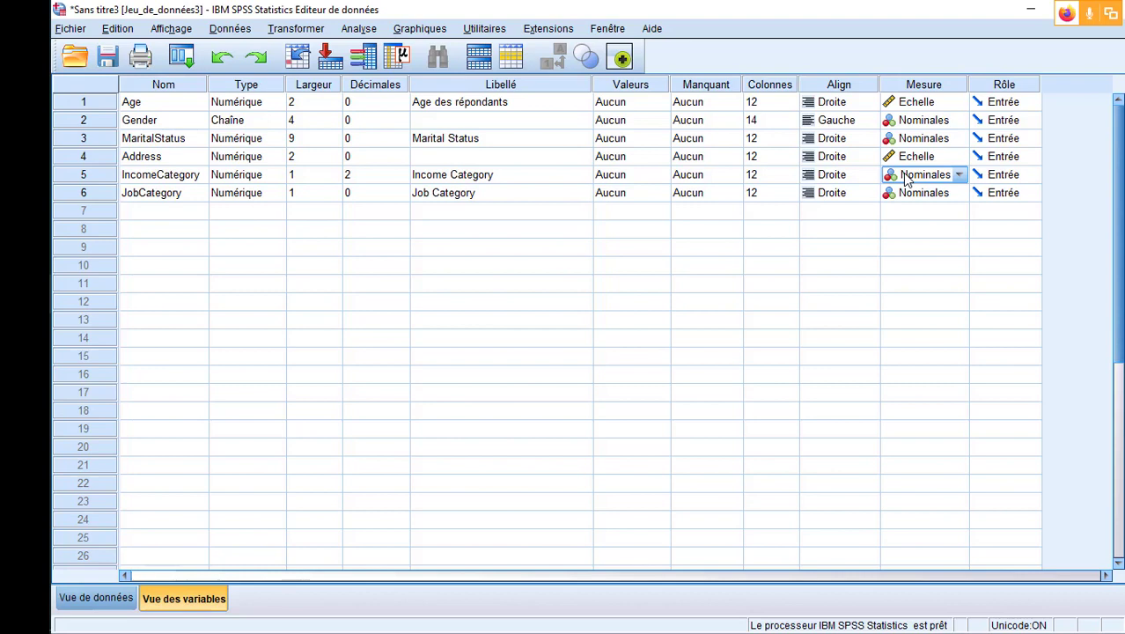
# Review the role options available for Age, from Entrée to Scindée, and select the Age variable's name
pyautogui.click(1006, 86)
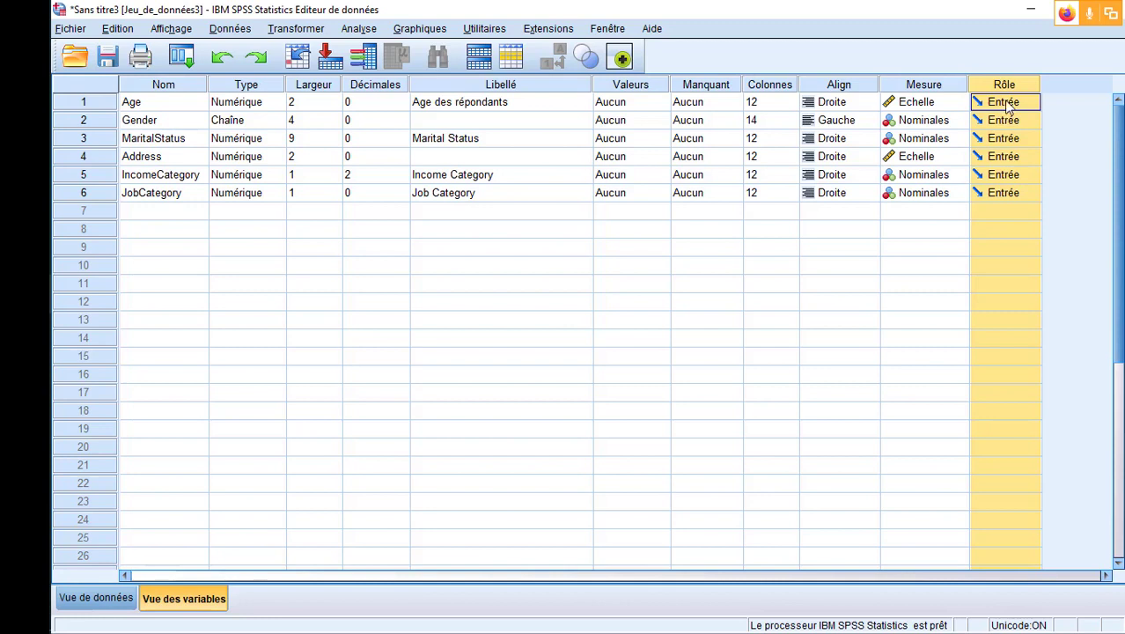
pyautogui.click(1020, 103)
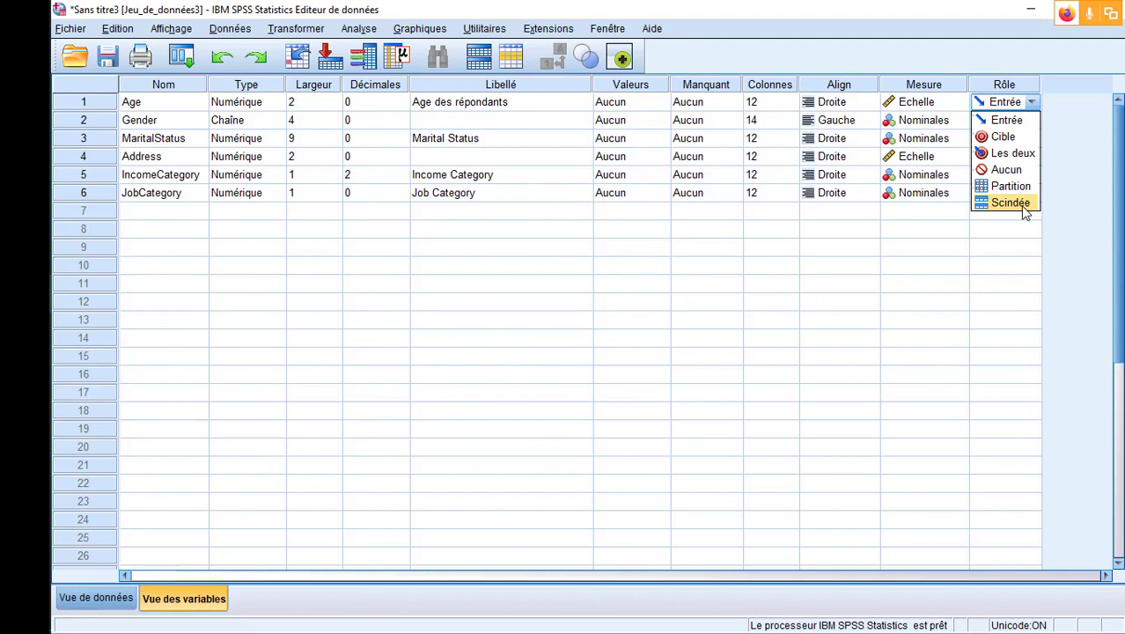
pyautogui.click(840, 269)
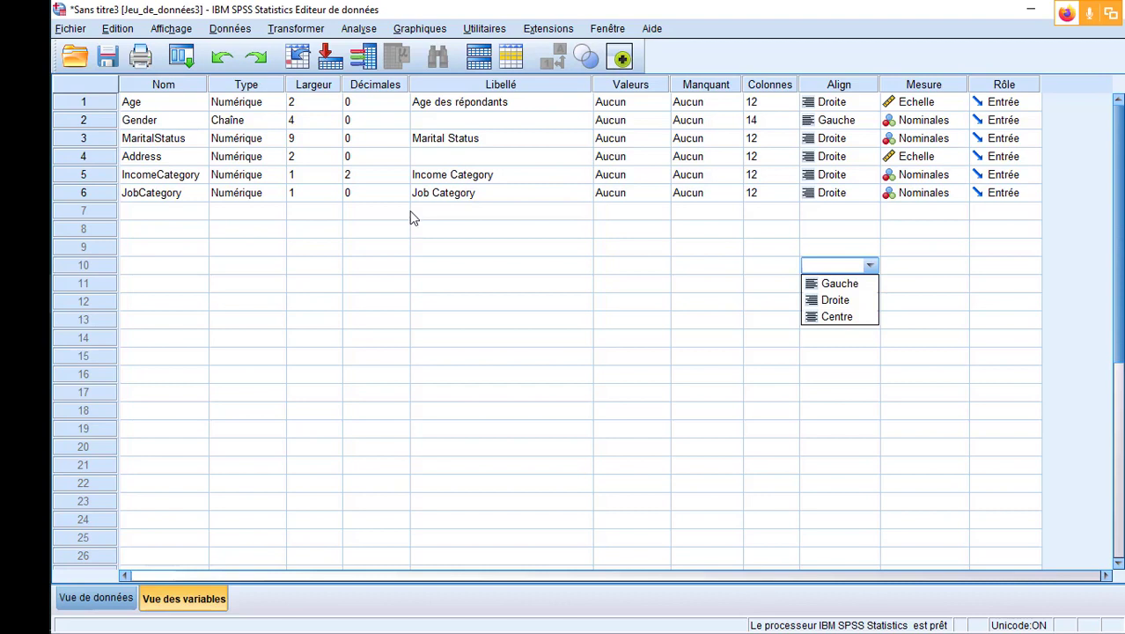
pyautogui.click(125, 106)
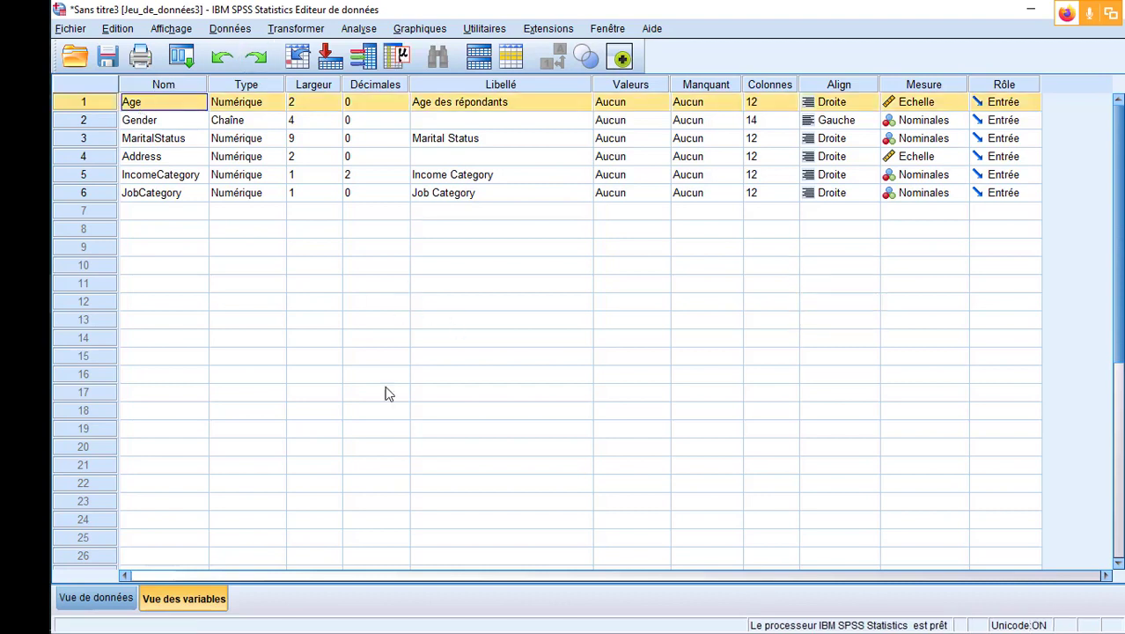
# Try several widths for the Age column in the data view and leave it slightly narrower
pyautogui.click(95, 598)
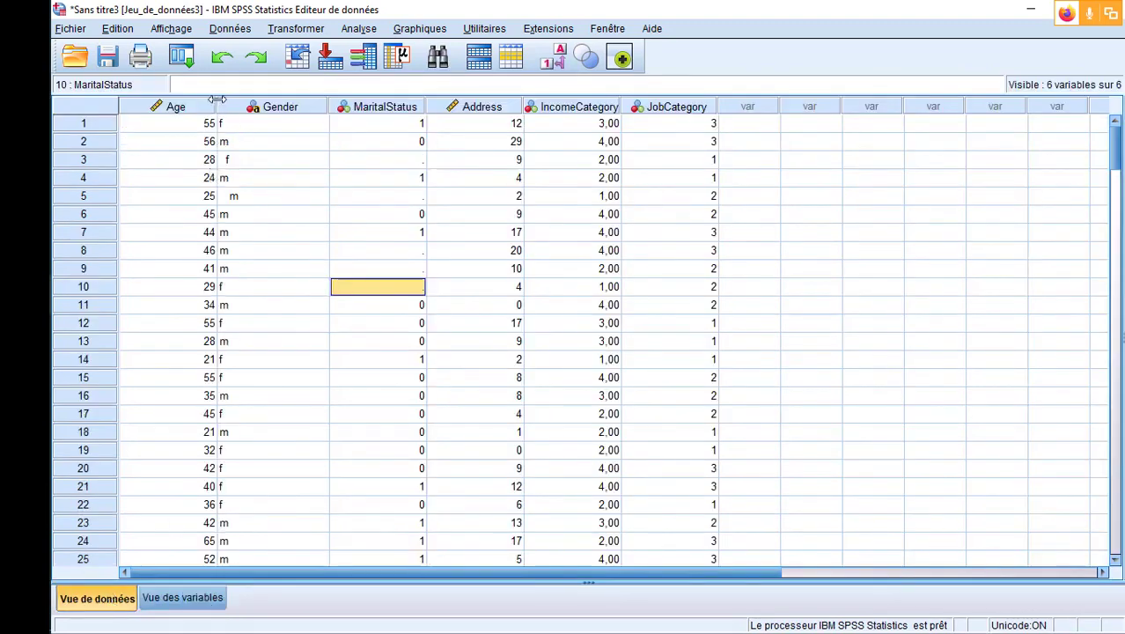
pyautogui.moveTo(216, 99); pyautogui.dragTo(238, 101)
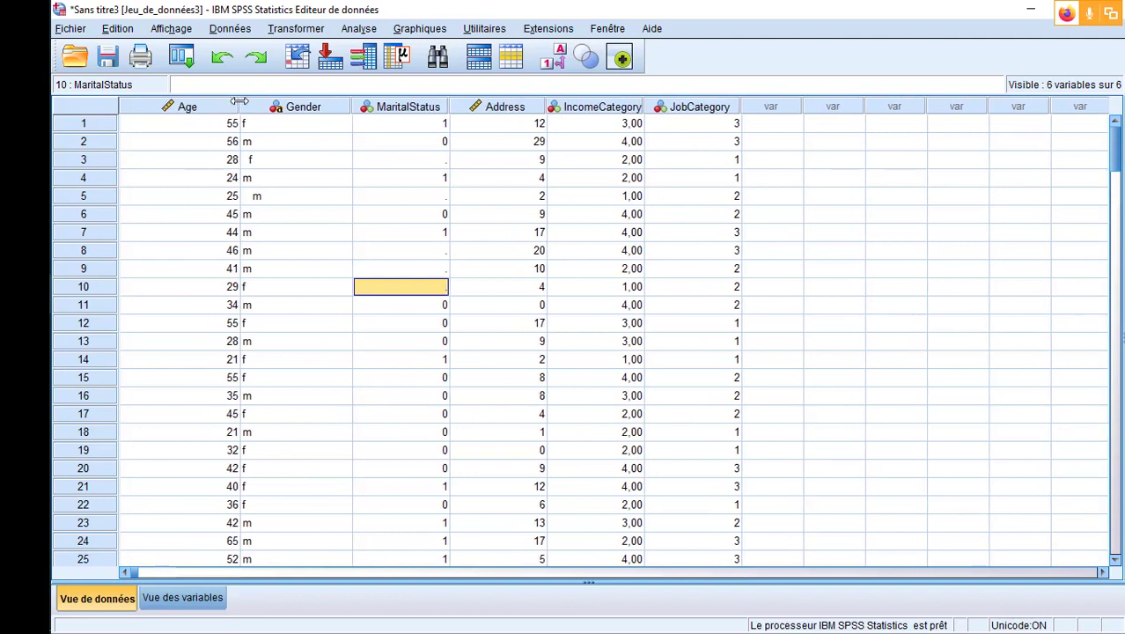
pyautogui.moveTo(238, 101); pyautogui.dragTo(227, 103)
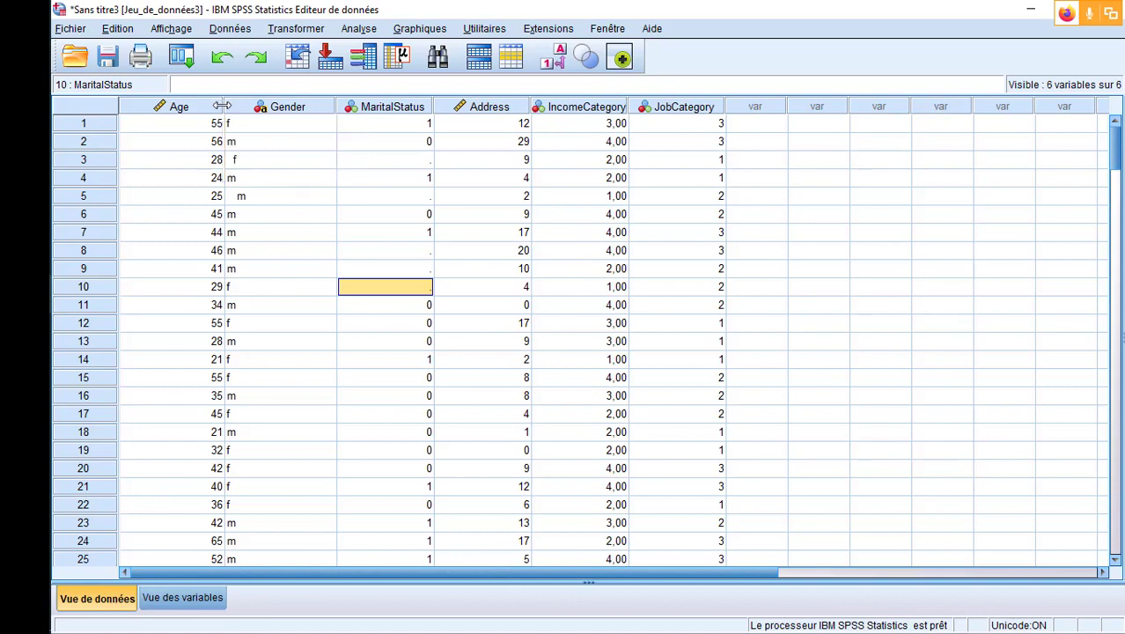
pyautogui.moveTo(222, 105); pyautogui.dragTo(203, 105)
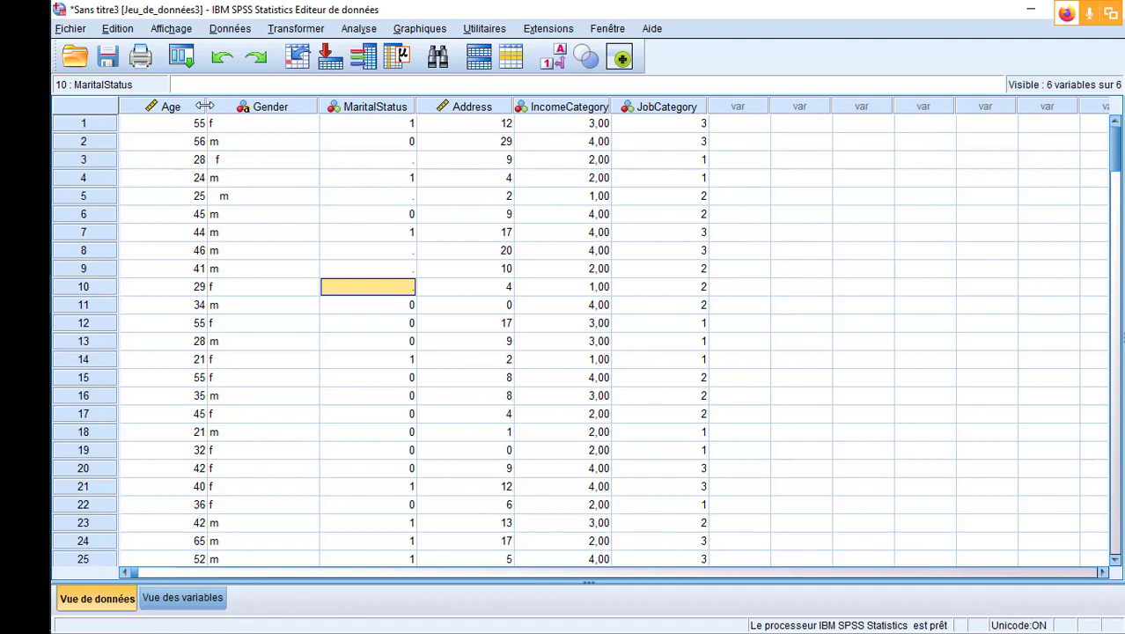
pyautogui.moveTo(203, 106); pyautogui.dragTo(198, 107)
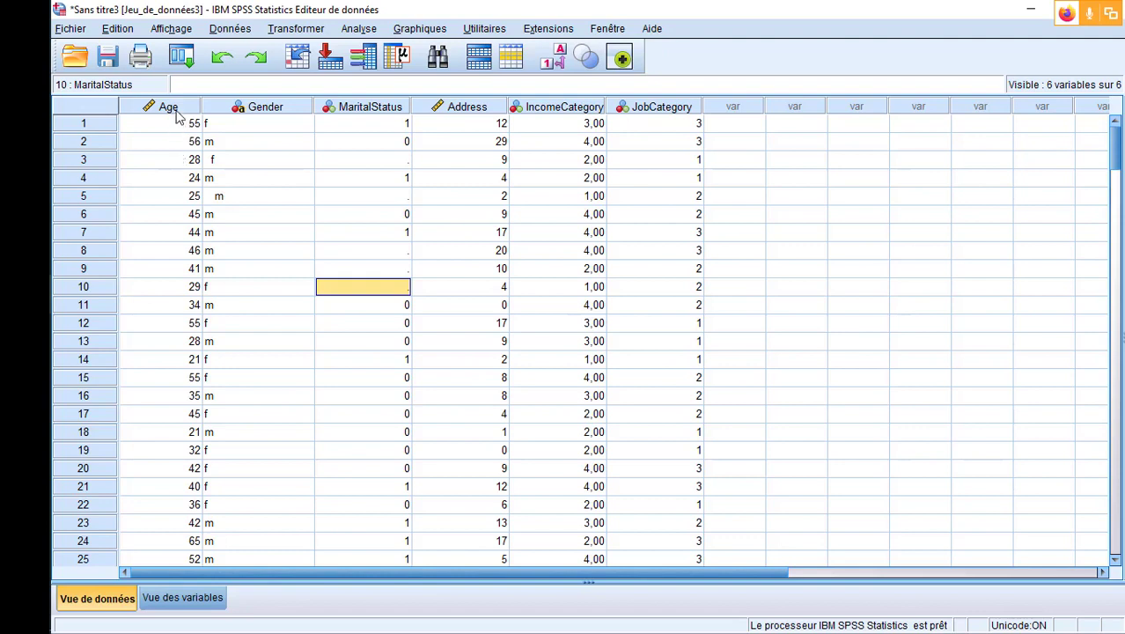
# Start visual binning (Regroupement visuel) with Age des répondants as the variable to group, and widen the binning dialog
pyautogui.moveTo(176, 116)
pyautogui.click(291, 29)
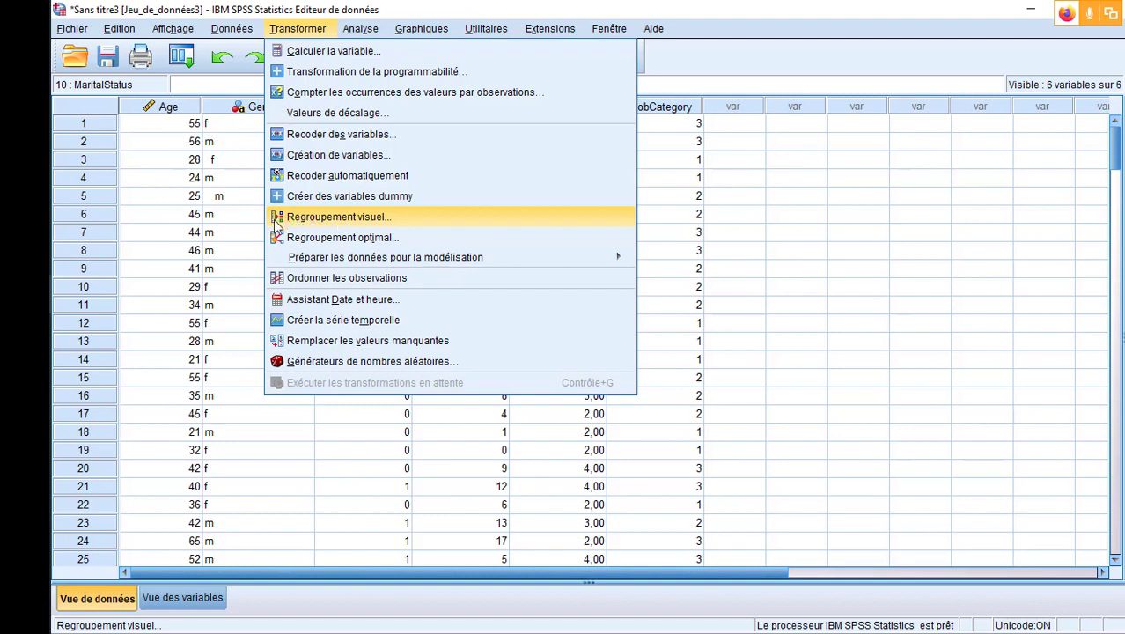
pyautogui.click(335, 220)
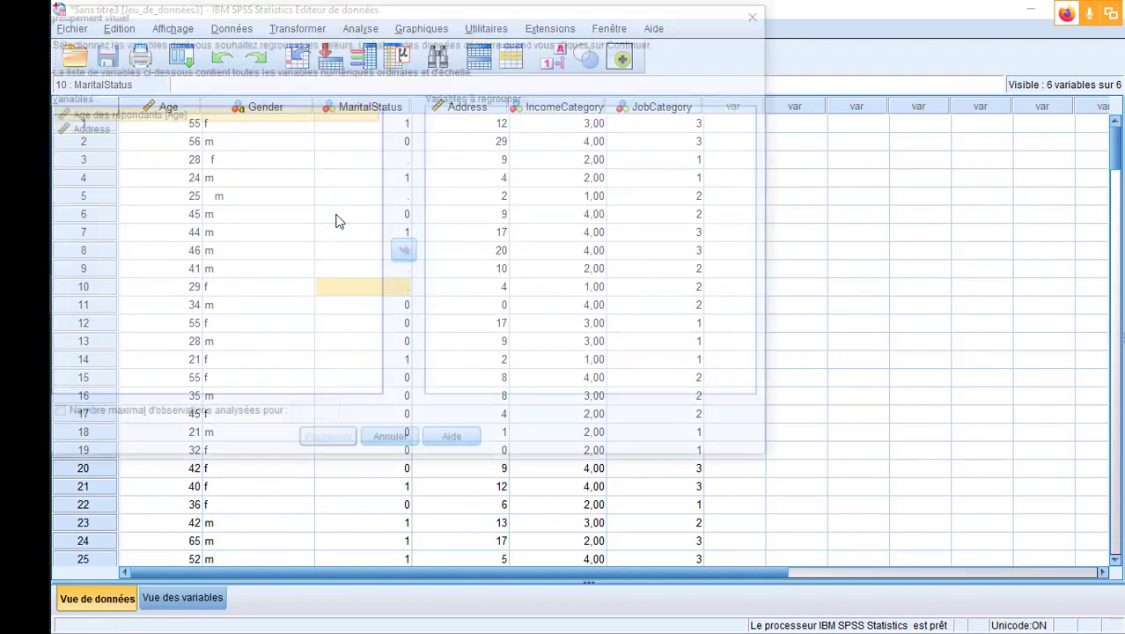
pyautogui.moveTo(264, 17); pyautogui.dragTo(375, 24)
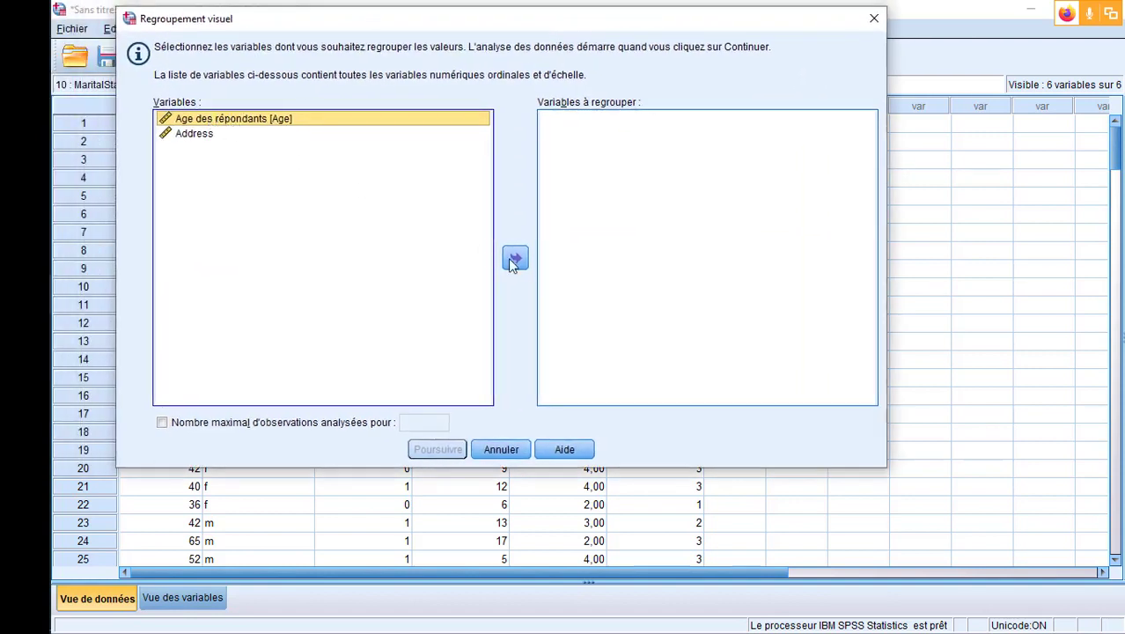
pyautogui.click(517, 262)
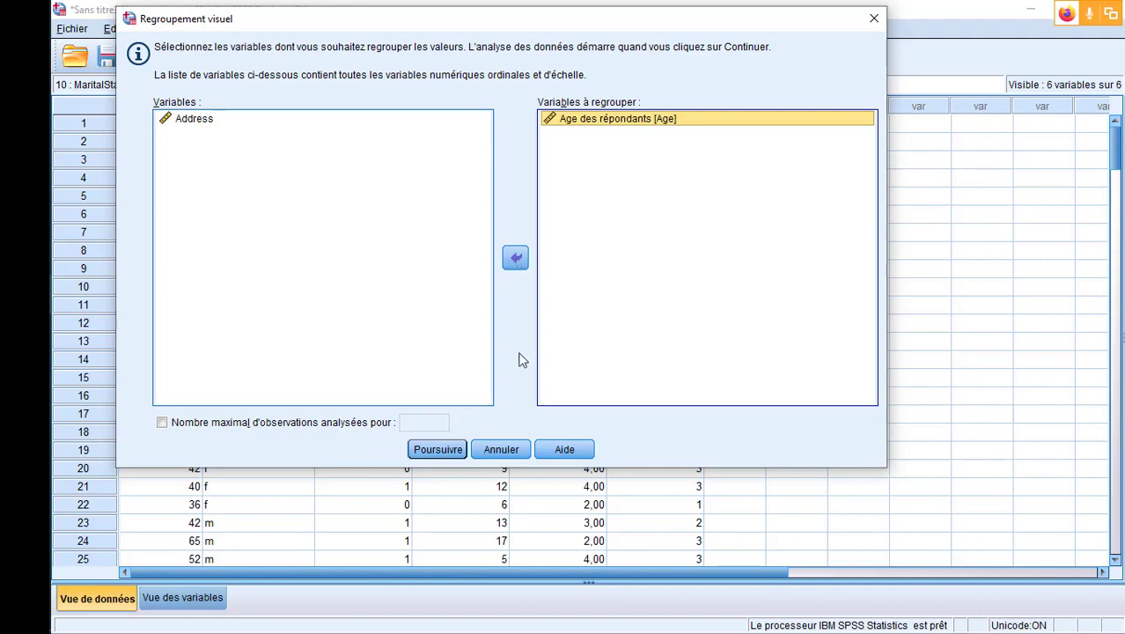
pyautogui.click(449, 450)
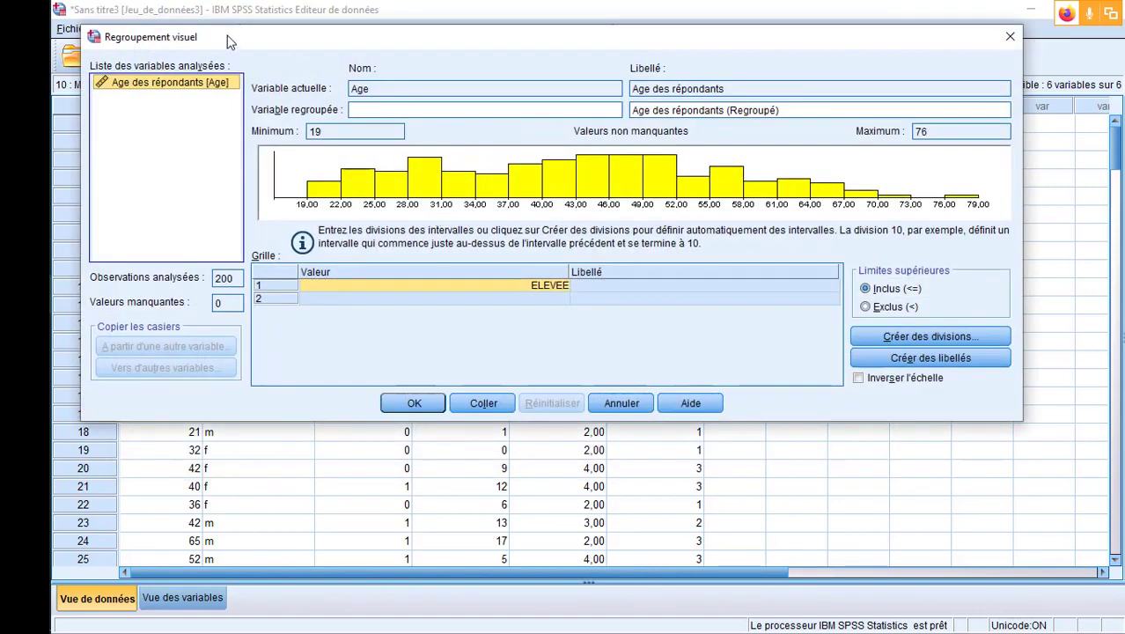
pyautogui.moveTo(231, 41); pyautogui.dragTo(213, 35)
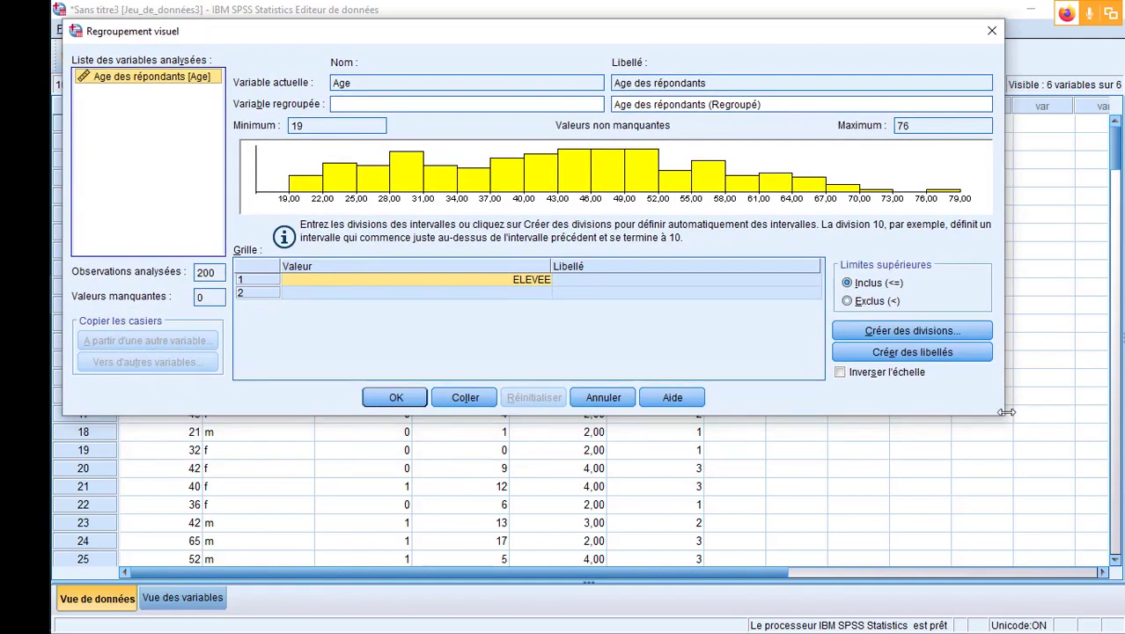
pyautogui.moveTo(1004, 414); pyautogui.dragTo(1050, 415)
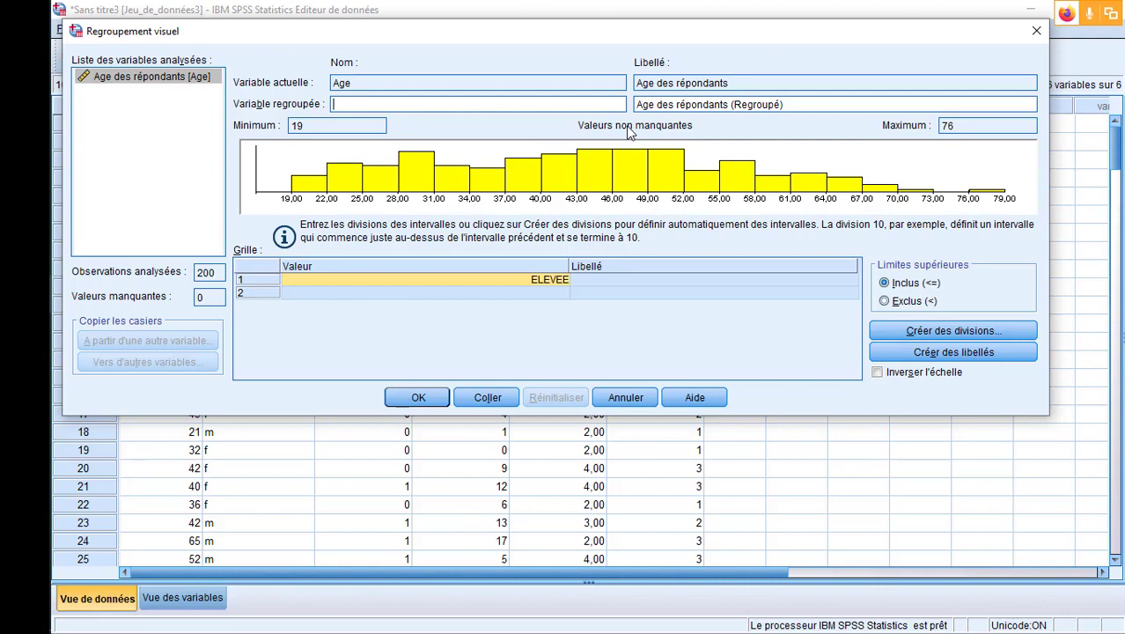
# Name the grouped variable AgeReg and apply equal-width divisions starting at 19, with 6 divisions of width 10
pyautogui.write('AgeReg')
pyautogui.click(968, 330)
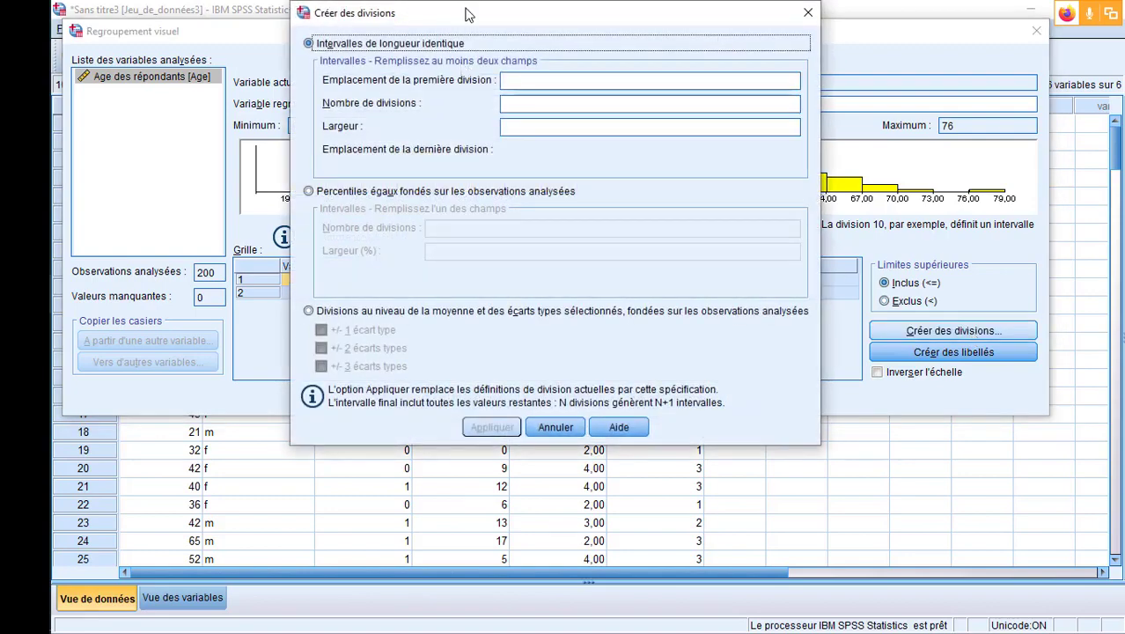
pyautogui.moveTo(467, 12); pyautogui.dragTo(688, 81)
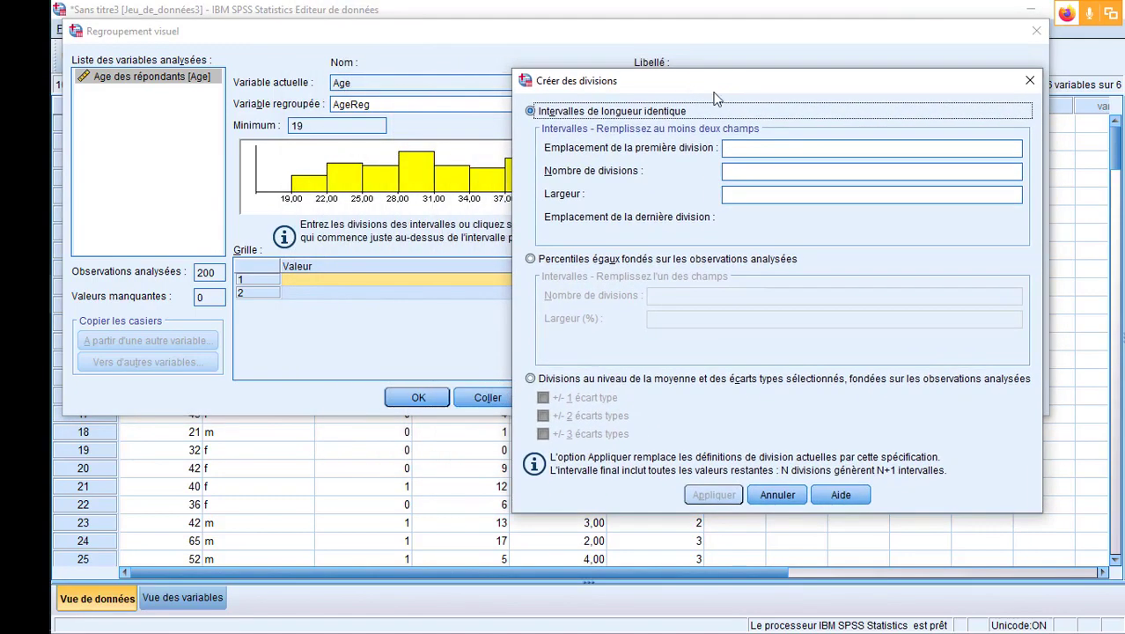
pyautogui.click(784, 148)
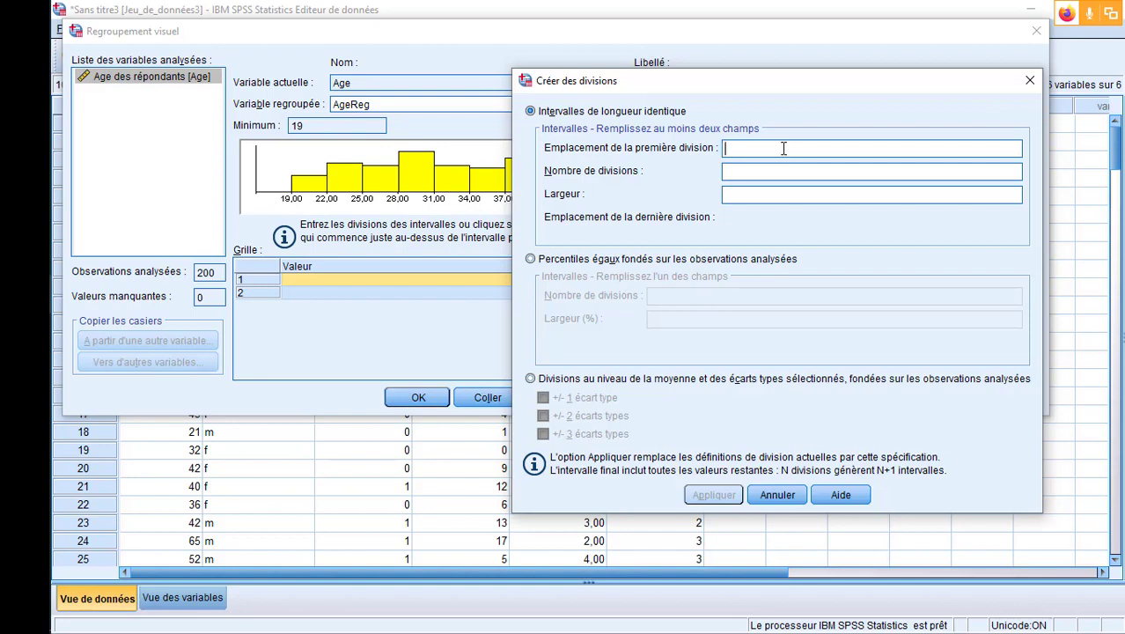
pyautogui.write('19')
pyautogui.click(762, 170)
pyautogui.moveTo(737, 80); pyautogui.dragTo(721, 233)
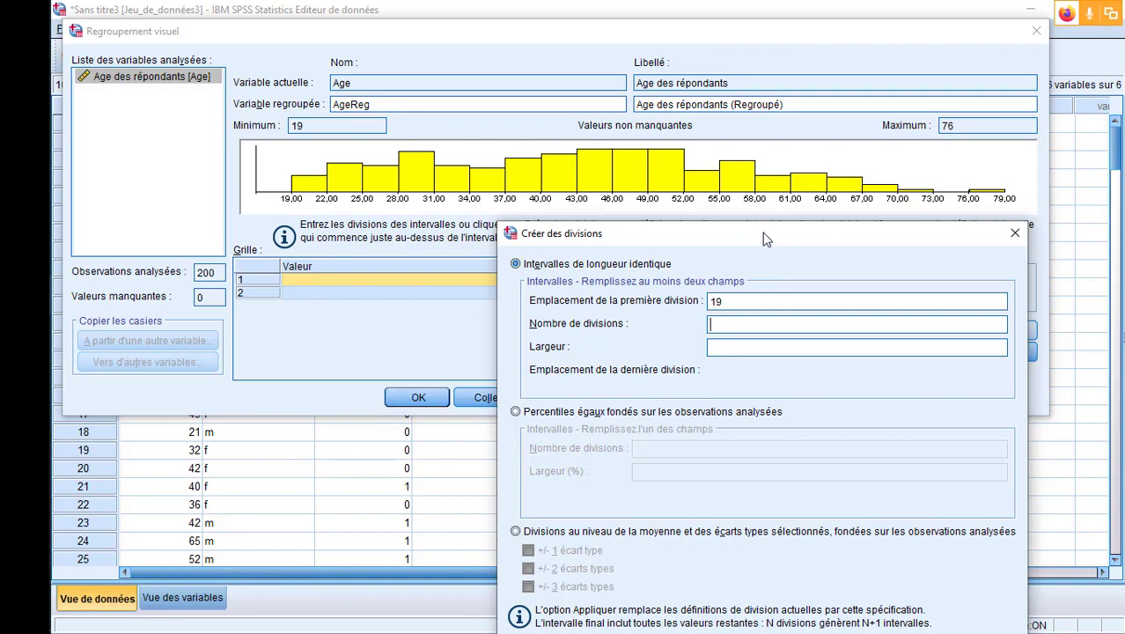
pyautogui.moveTo(762, 238); pyautogui.dragTo(746, 237)
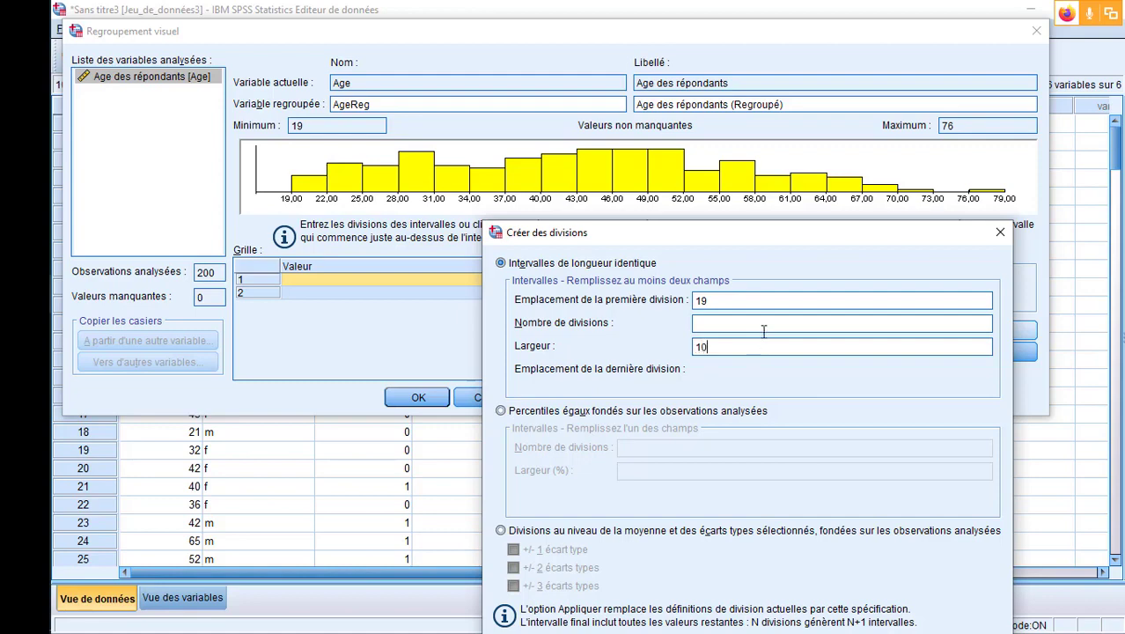
pyautogui.moveTo(731, 241); pyautogui.dragTo(729, 196)
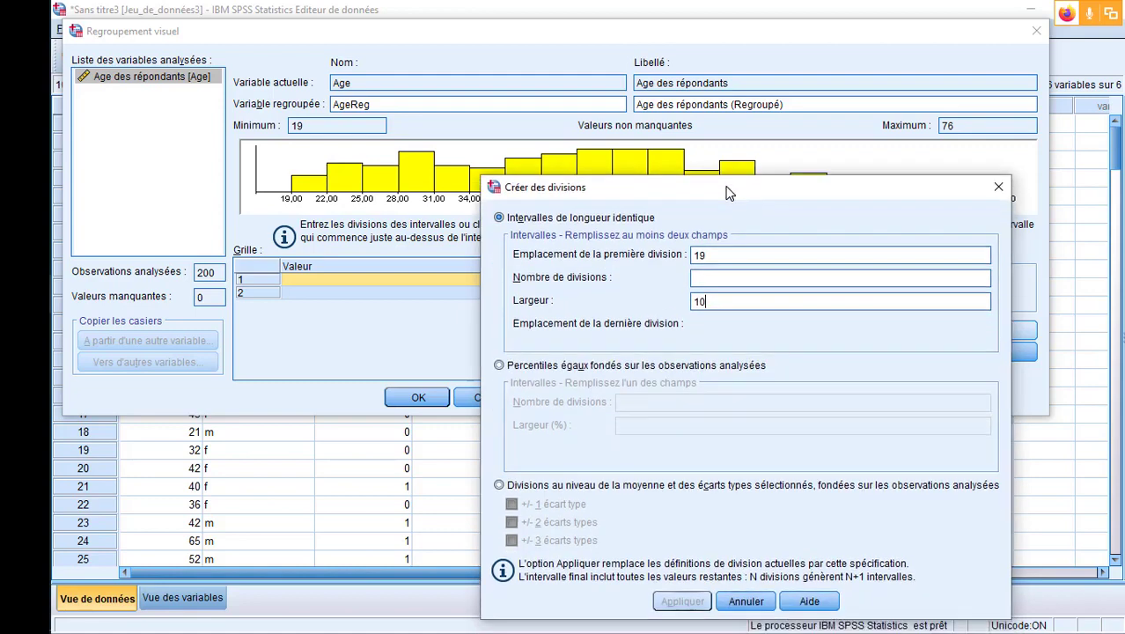
pyautogui.click(745, 280)
pyautogui.write('6')
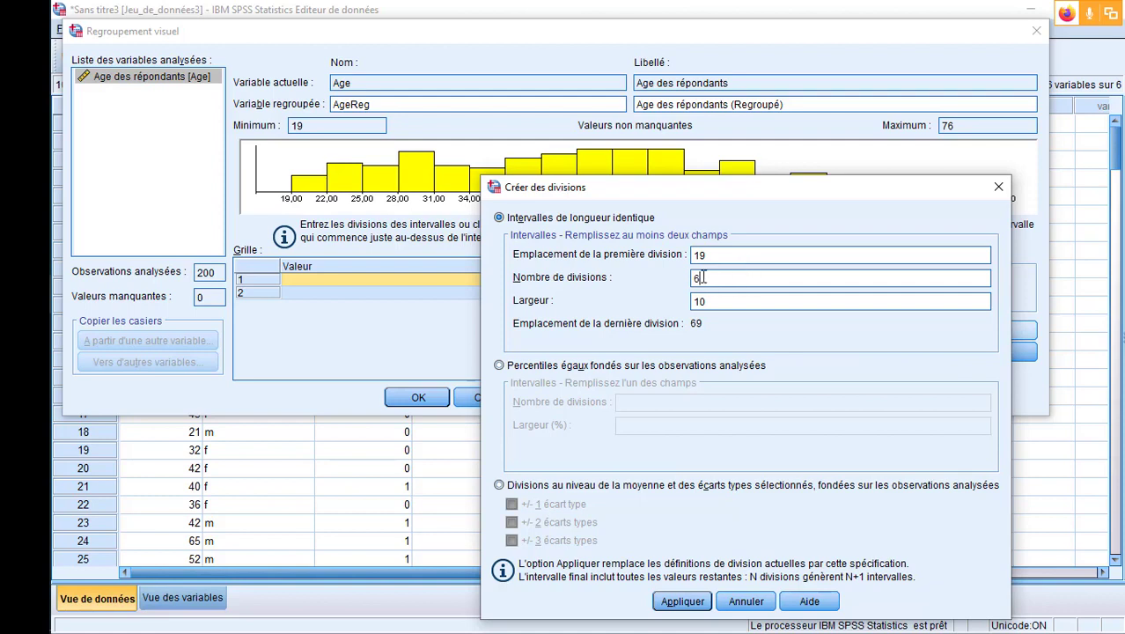
pyautogui.click(685, 604)
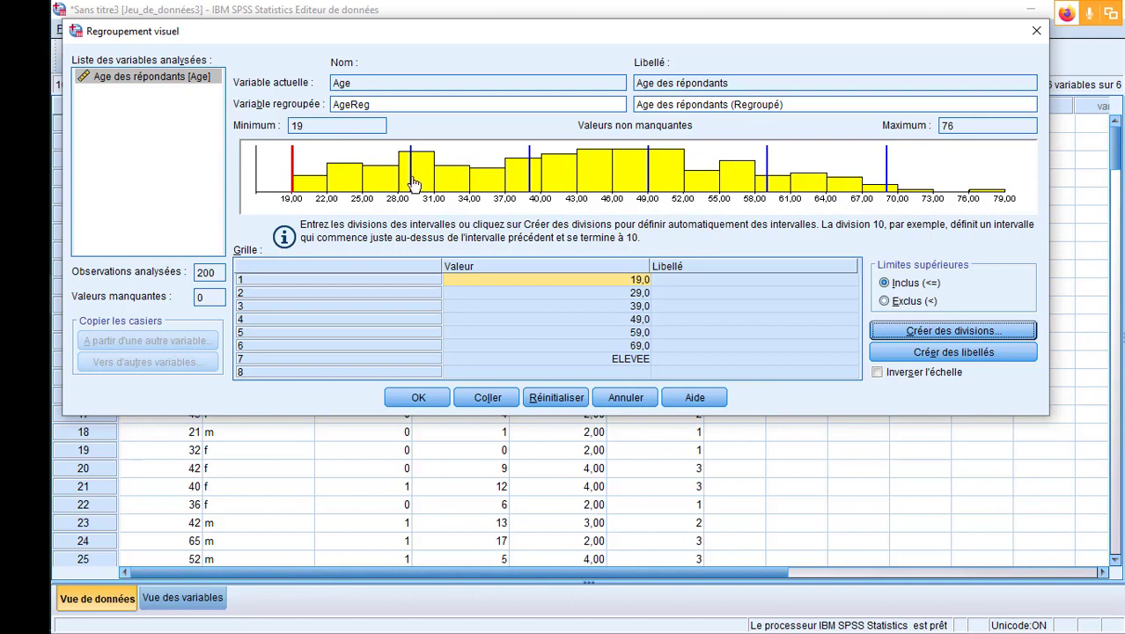
# Move the second to sixth divisions on the Age histogram to 31,0, 39,9, 51,9, 61,0 and 69,9
pyautogui.moveTo(416, 182)
pyautogui.mouseDown()
pyautogui.moveTo(438, 182)
pyautogui.moveTo(401, 185)
pyautogui.moveTo(435, 183)
pyautogui.mouseUp()
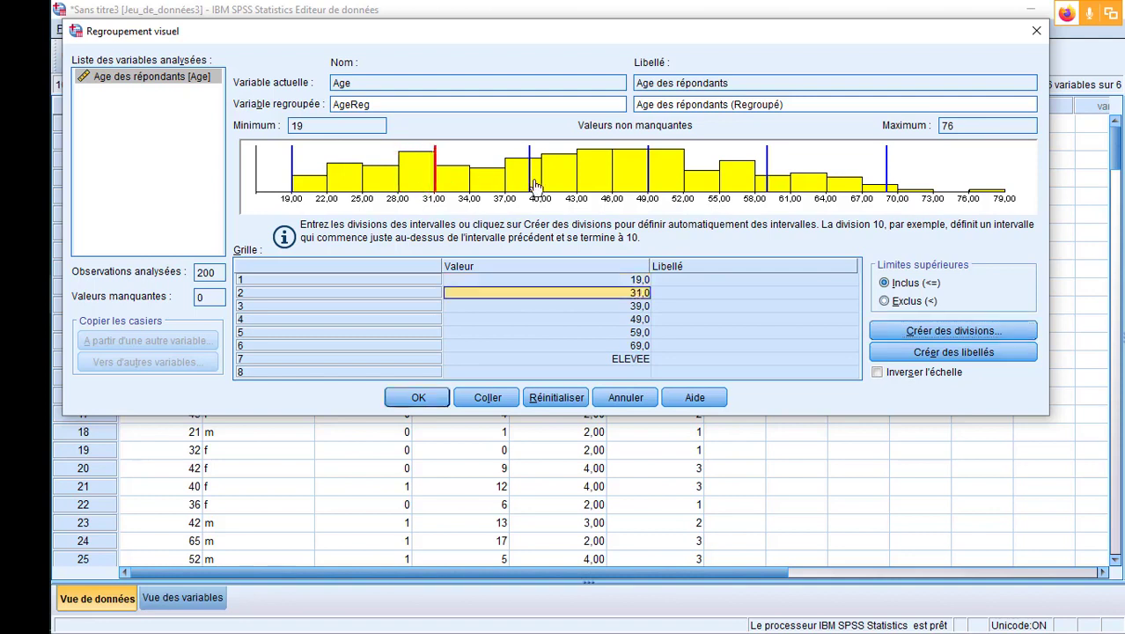
pyautogui.moveTo(530, 185); pyautogui.dragTo(541, 185)
pyautogui.moveTo(650, 182); pyautogui.dragTo(685, 184)
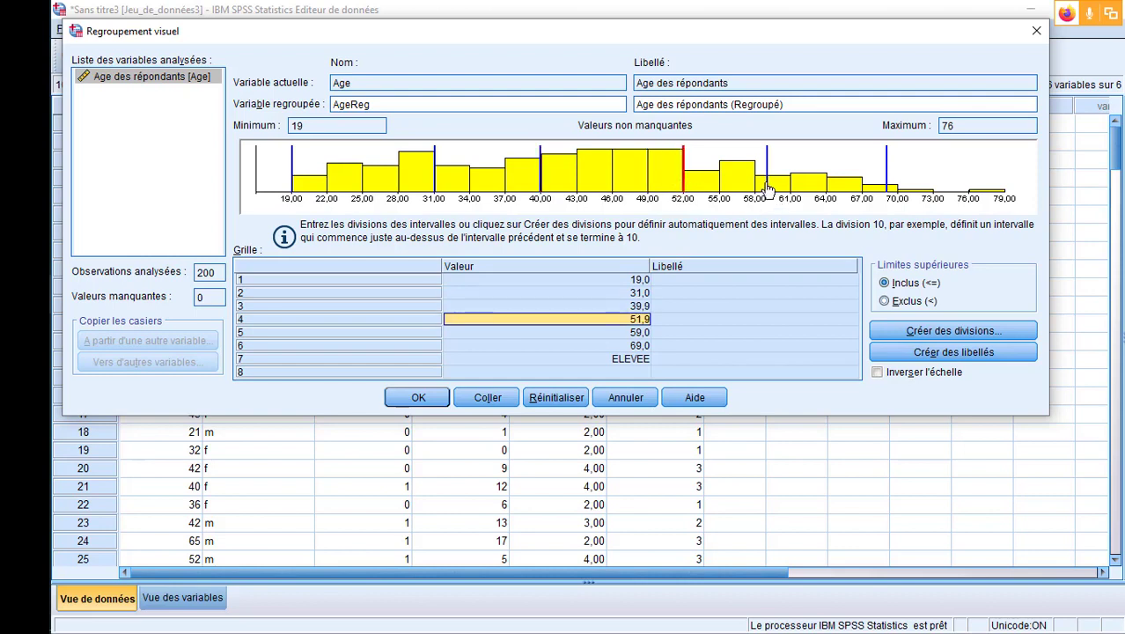
pyautogui.moveTo(766, 184); pyautogui.dragTo(793, 189)
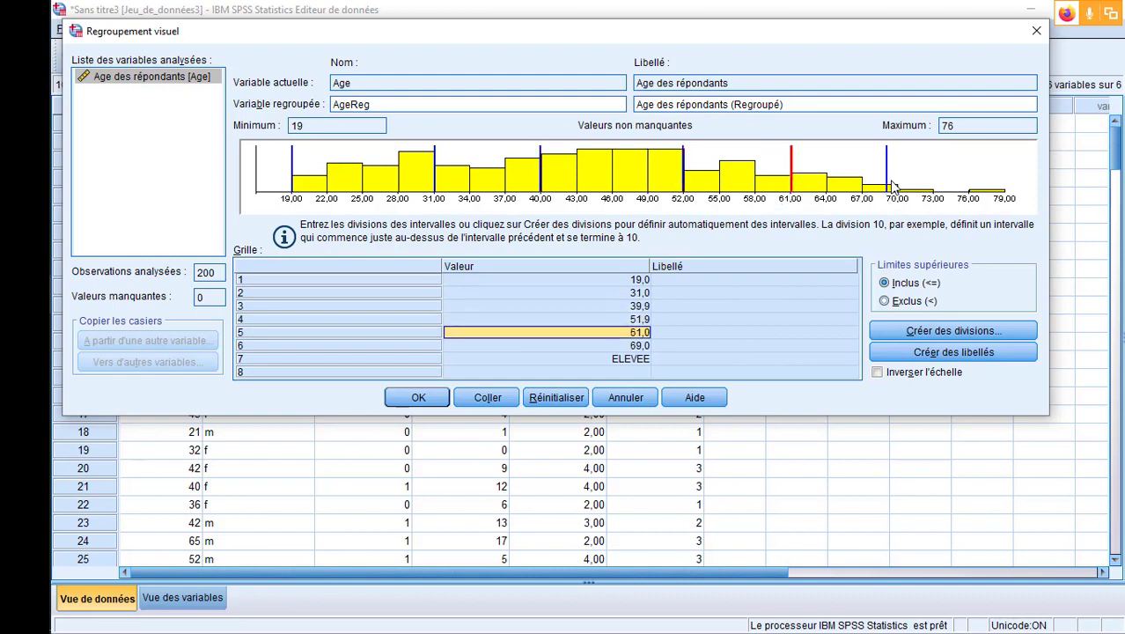
pyautogui.moveTo(887, 185); pyautogui.dragTo(898, 184)
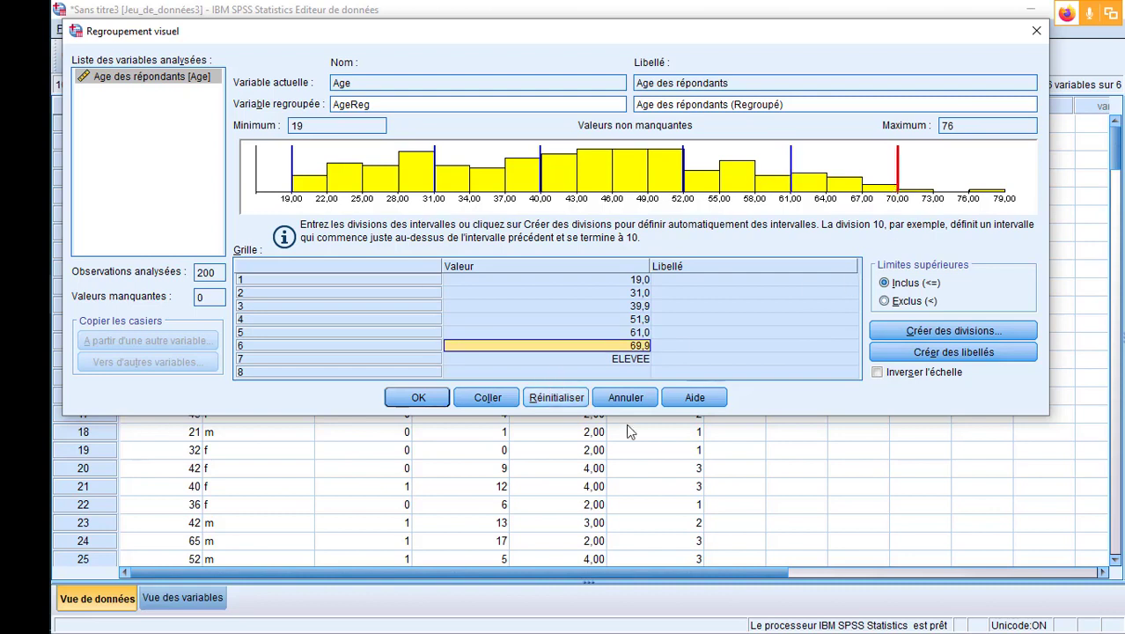
# Reset all binning changes and select Age des répondants again as the variable to group
pyautogui.click(558, 400)
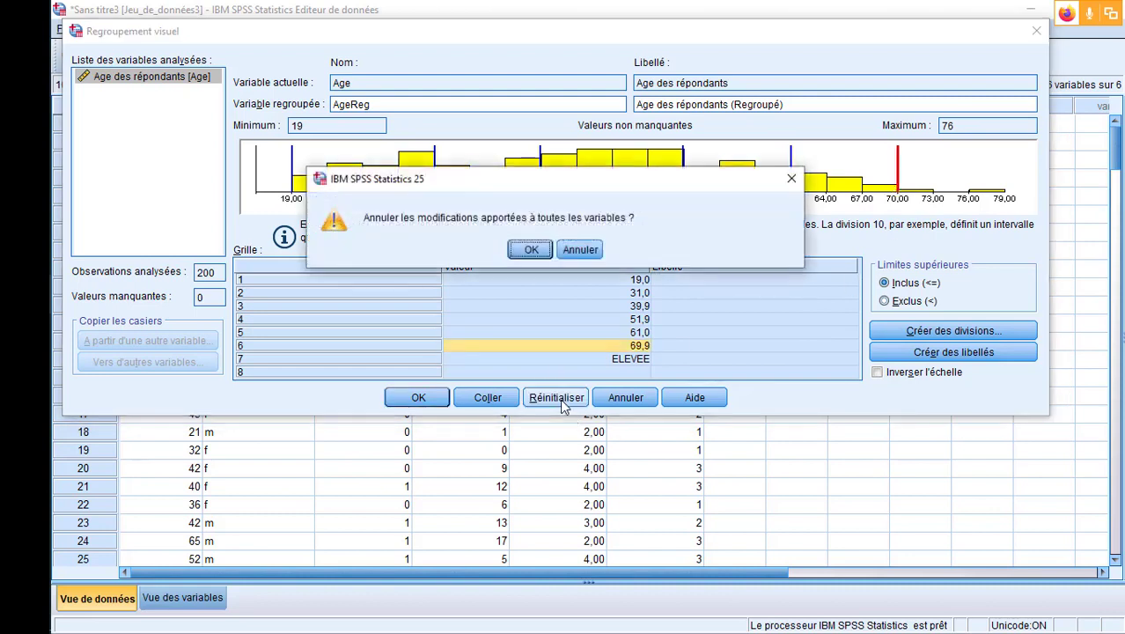
pyautogui.click(531, 250)
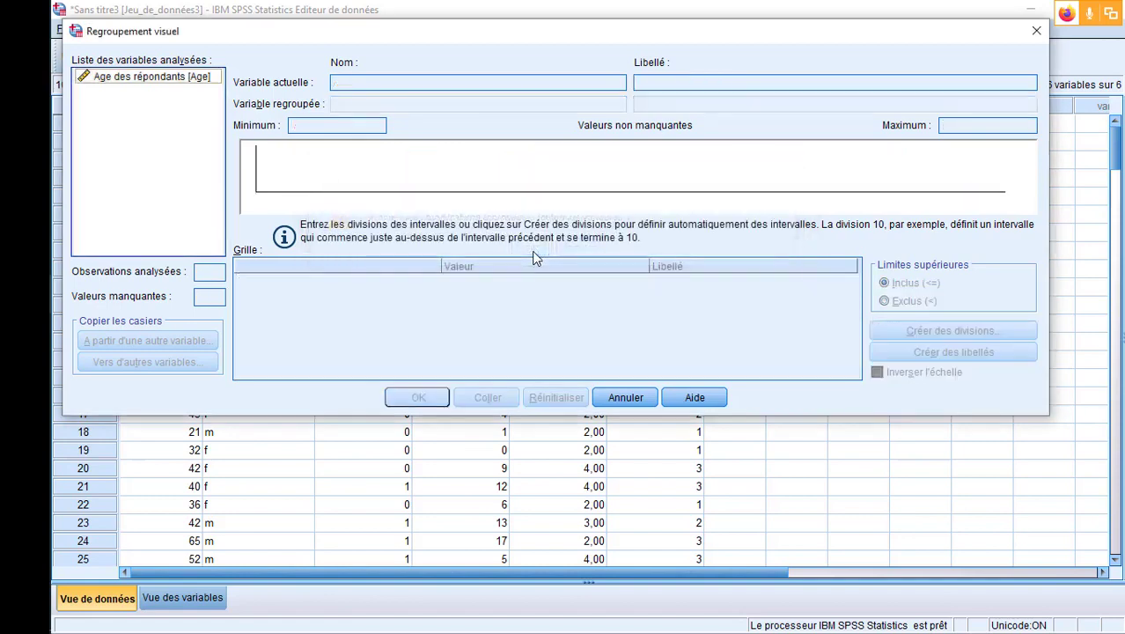
pyautogui.click(113, 80)
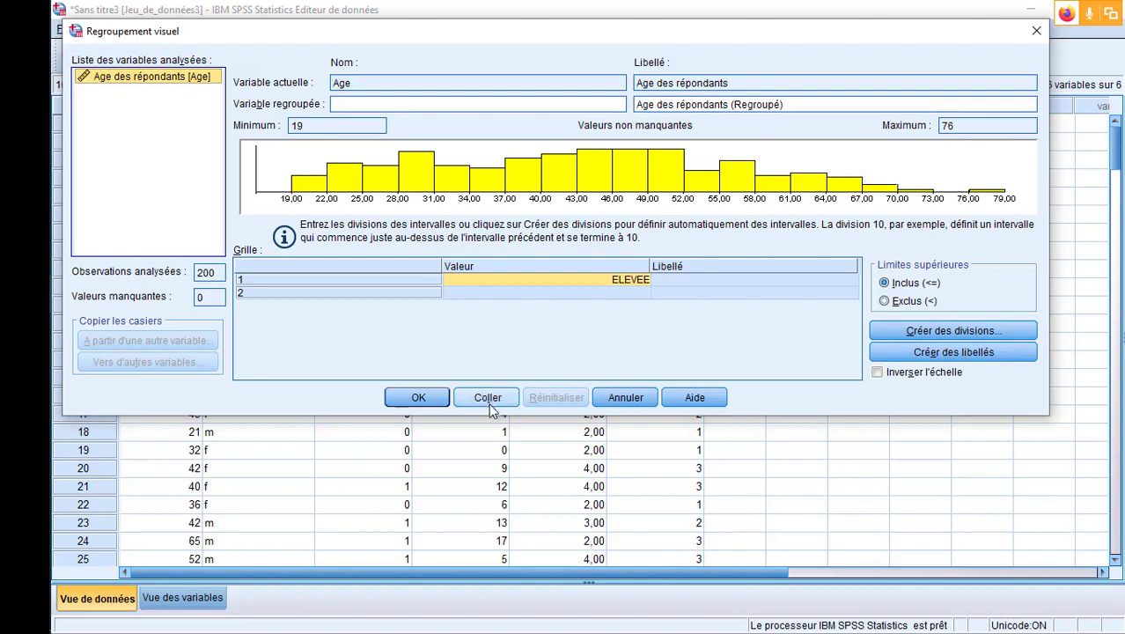
# Name the grouped variable AgeReg and apply equal-width divisions starting at 25, with 6 divisions of width 10
pyautogui.click(442, 102)
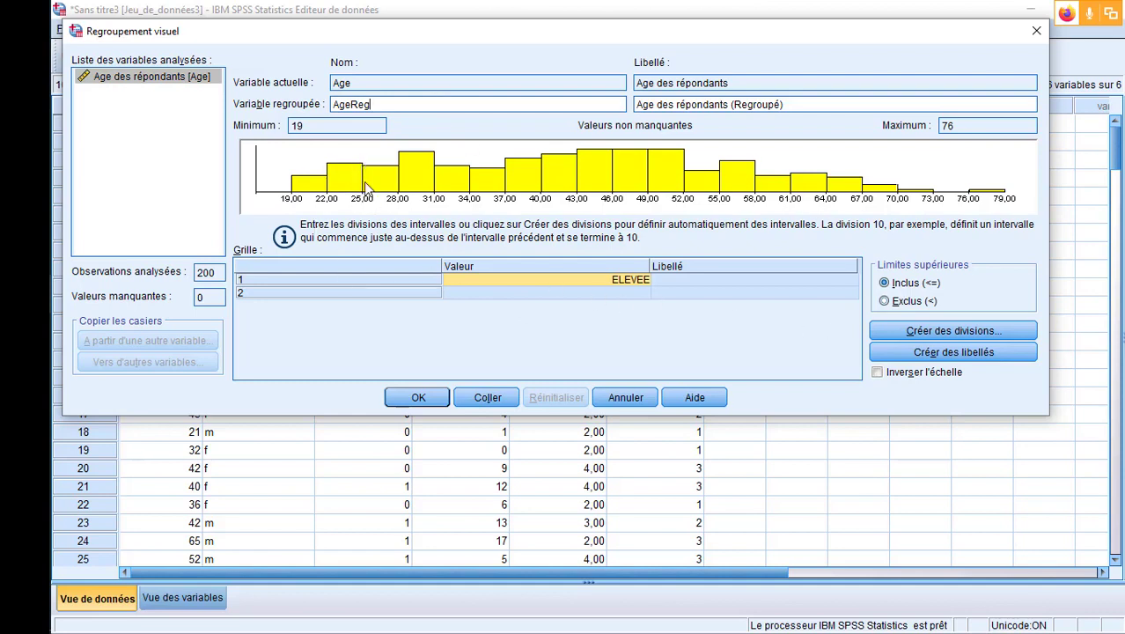
pyautogui.click(958, 330)
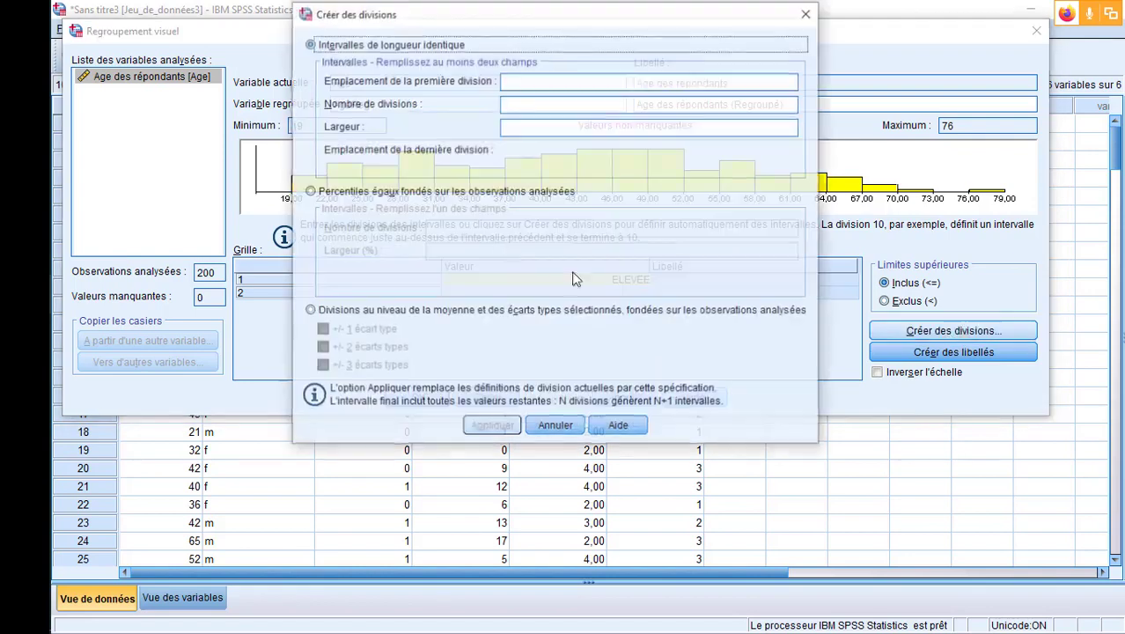
pyautogui.click(556, 79)
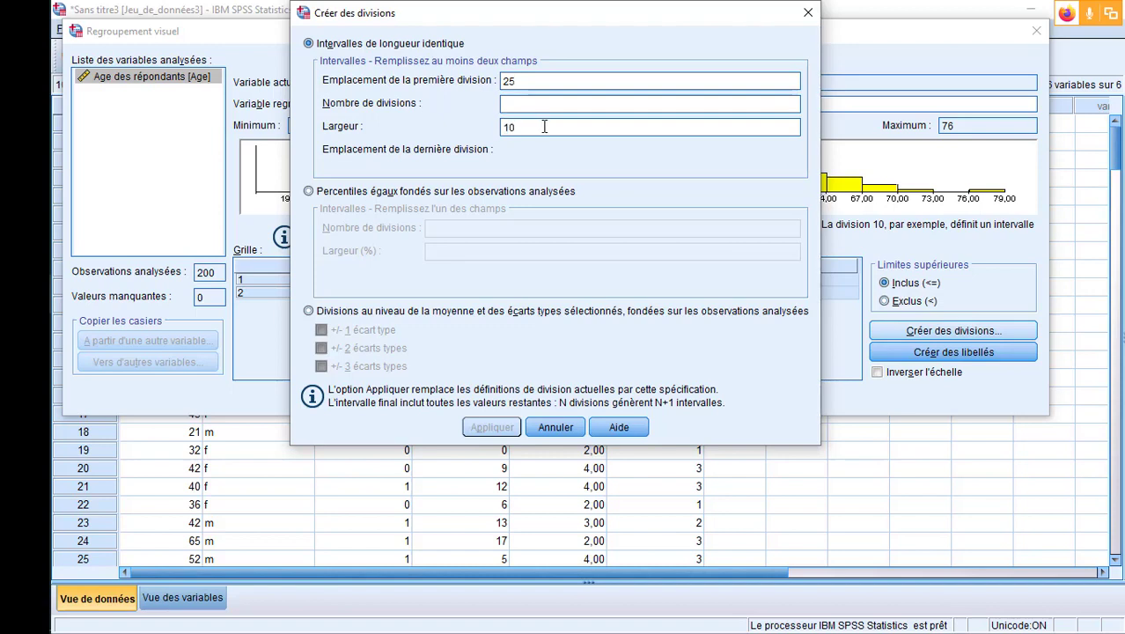
pyautogui.click(570, 103)
pyautogui.write('6')
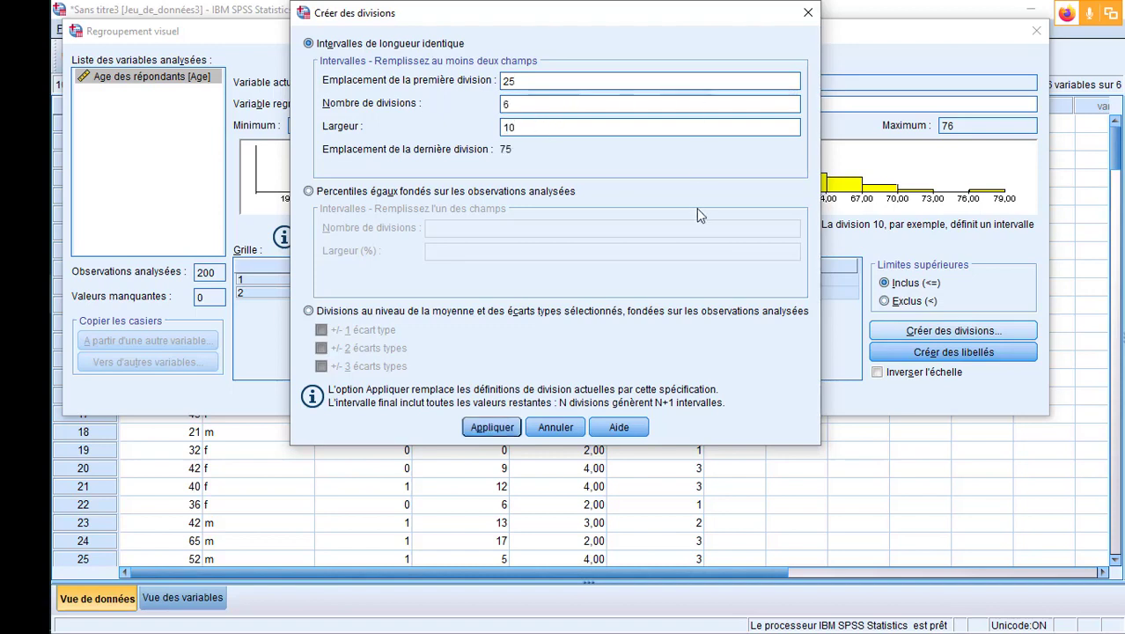
pyautogui.click(500, 428)
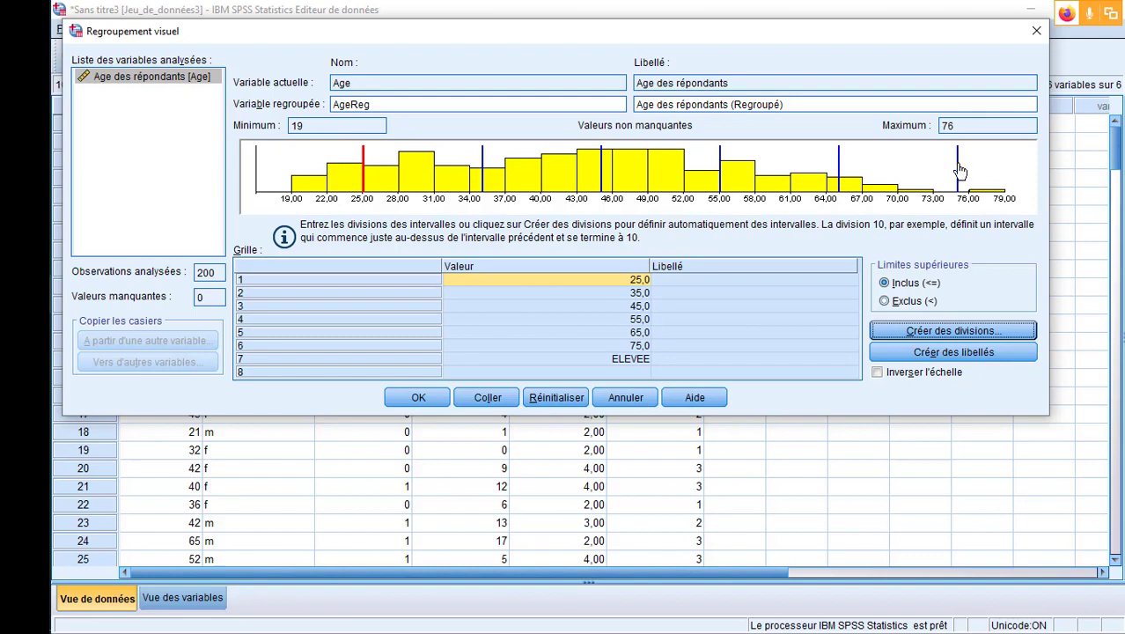
# Remove the last division at 75 from the histogram and generate labels for the remaining age classes
pyautogui.moveTo(960, 170); pyautogui.dragTo(1030, 171)
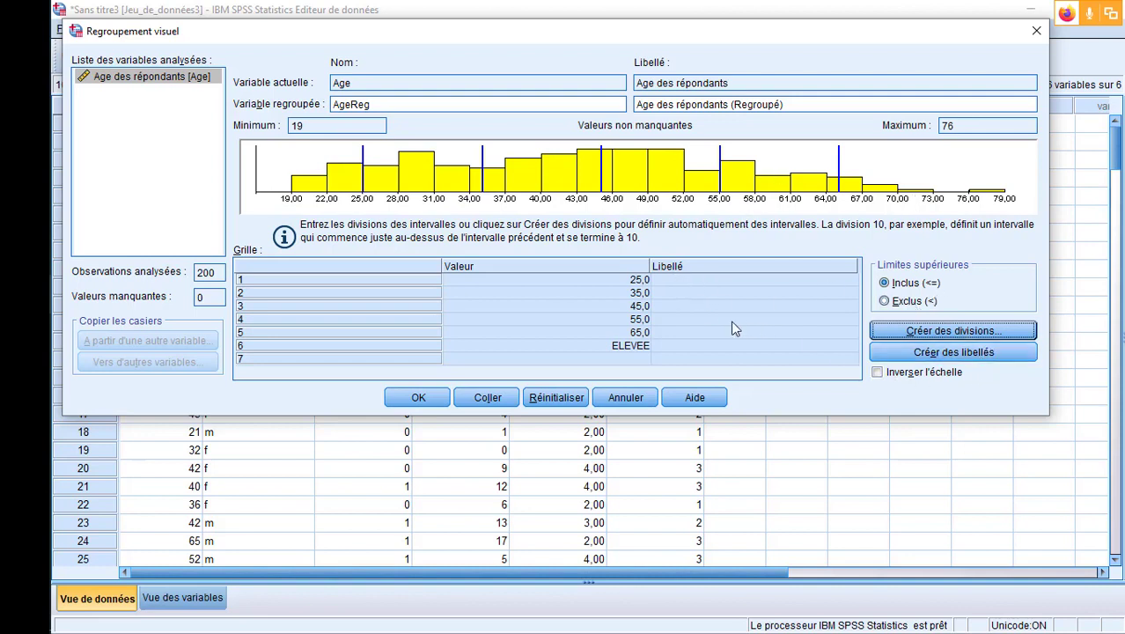
pyautogui.click(953, 356)
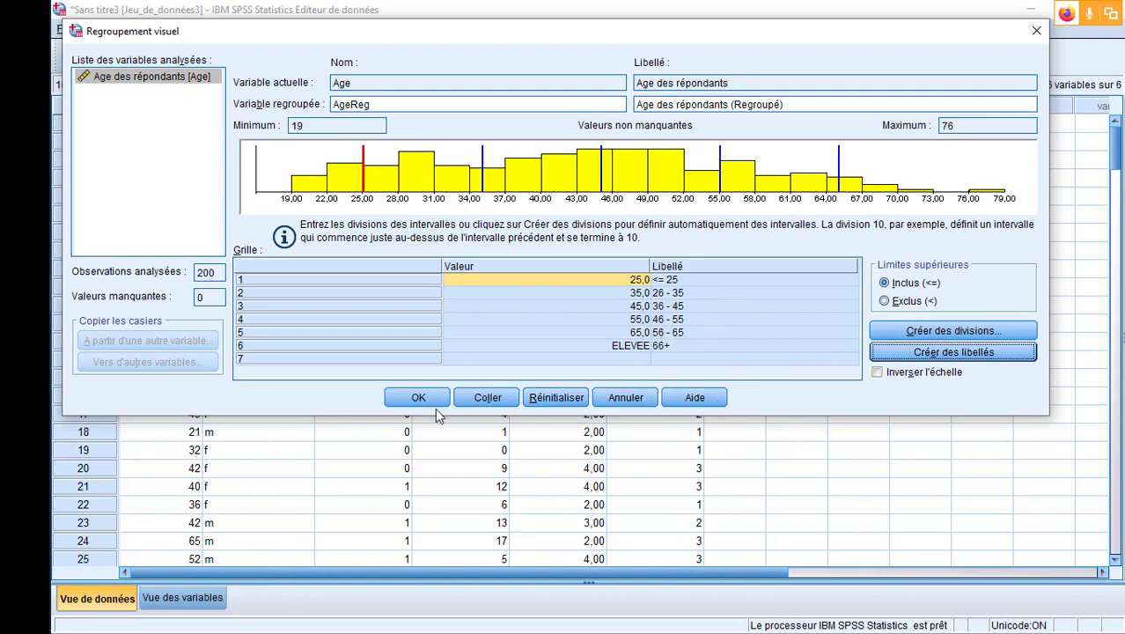
pyautogui.click(942, 353)
# Create the AgeReg variable from the binning specifications and return to the Sans titre3 dataset
pyautogui.click(419, 398)
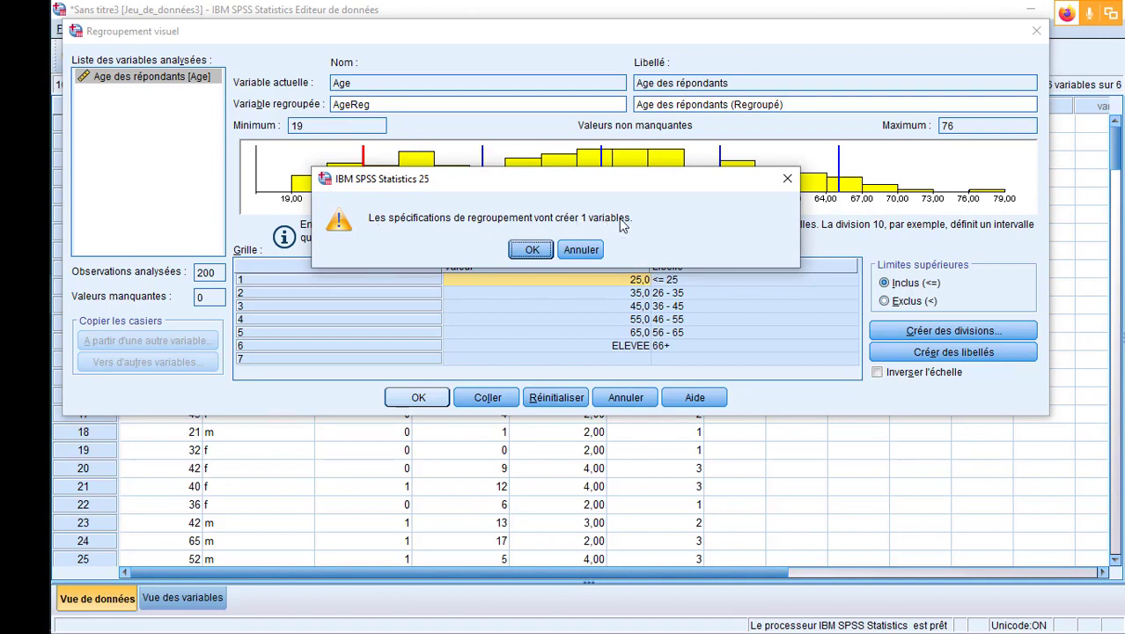
pyautogui.click(531, 250)
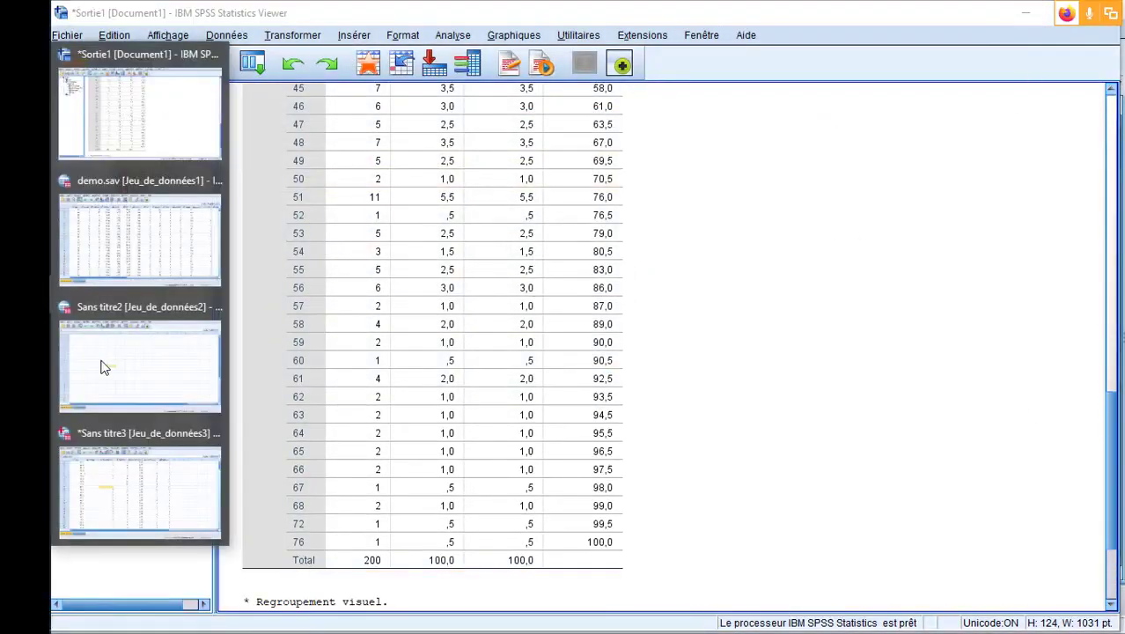
pyautogui.click(172, 480)
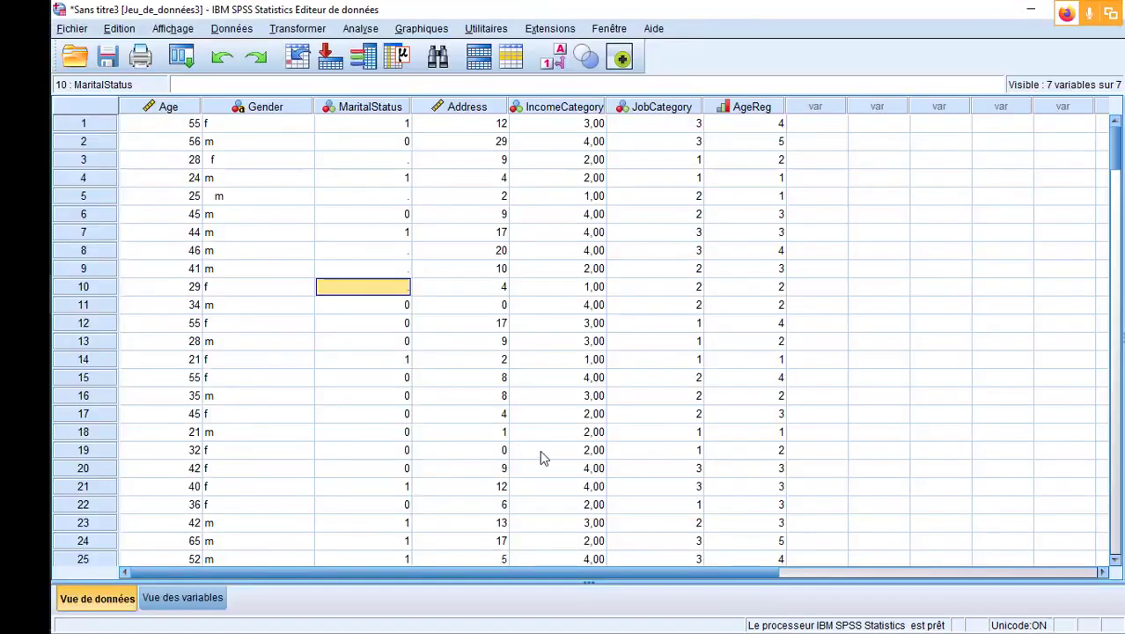
# Widen the AgeReg column in the data view and look through its class codes
pyautogui.click(754, 106)
pyautogui.moveTo(784, 104); pyautogui.dragTo(844, 104)
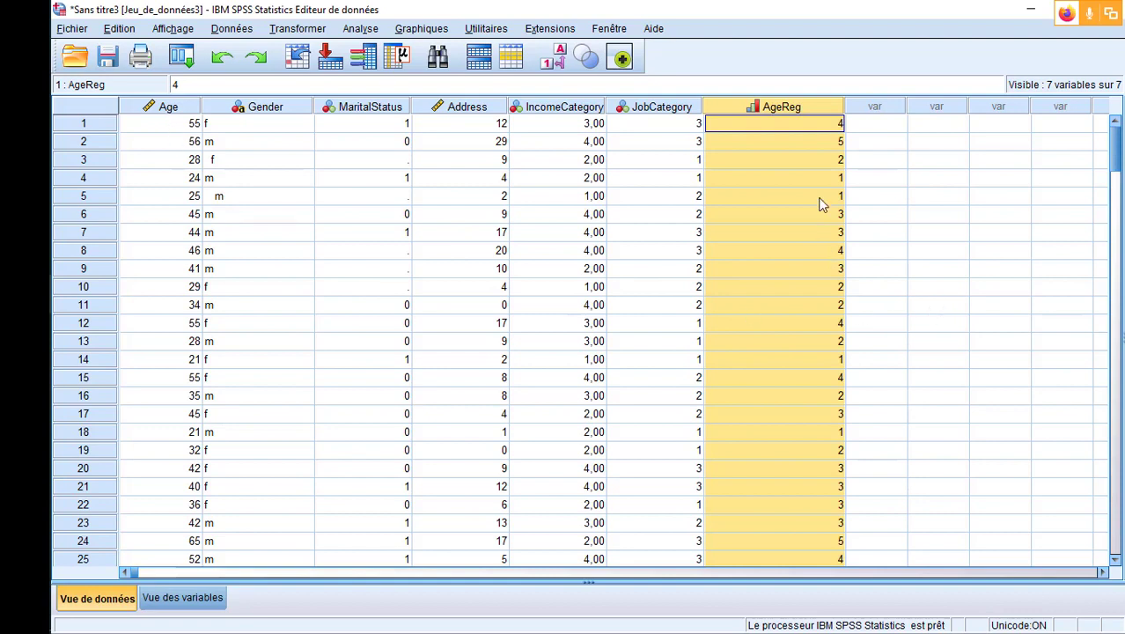
pyautogui.scroll(6, 811, 139)
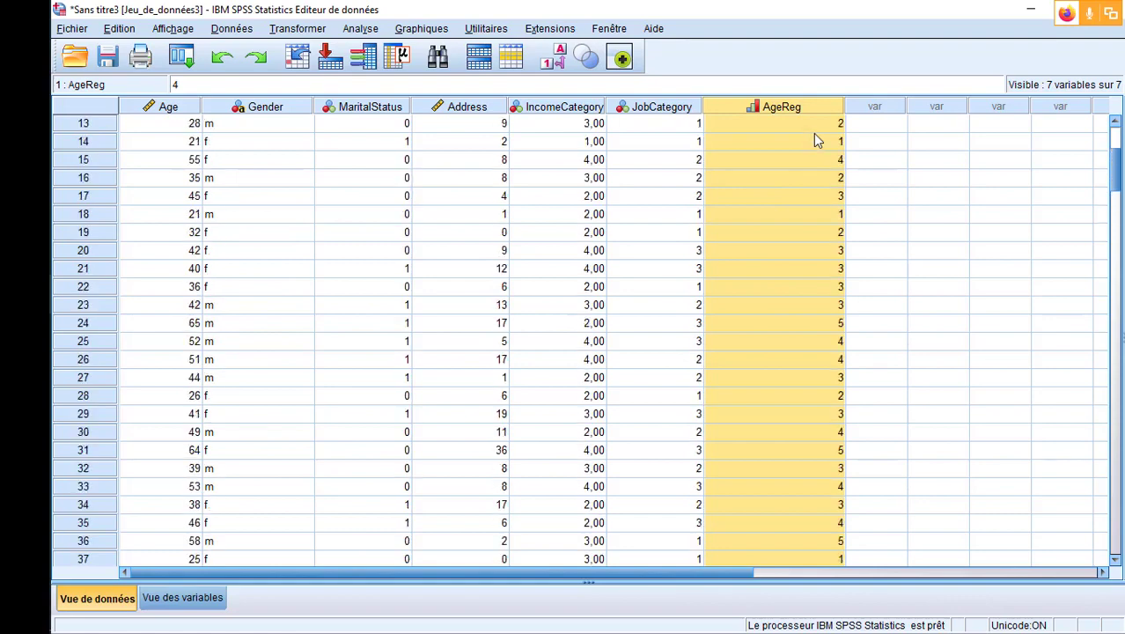
# Widen the Valeurs column slightly in the variable view and open the value labels of AgeReg
pyautogui.click(184, 597)
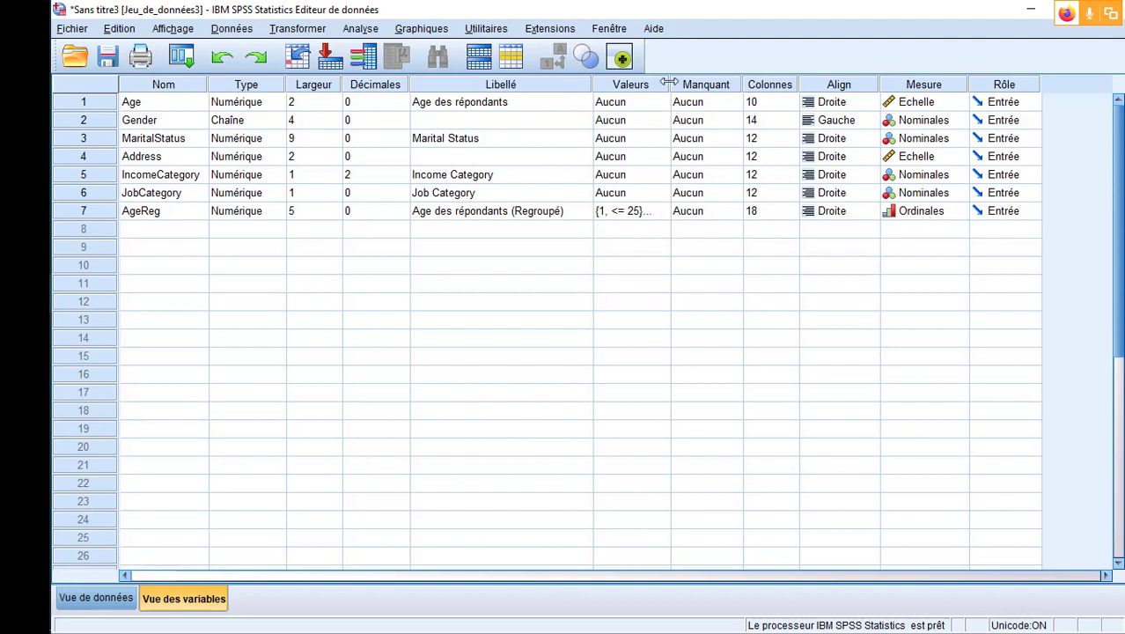
pyautogui.moveTo(671, 82); pyautogui.dragTo(689, 82)
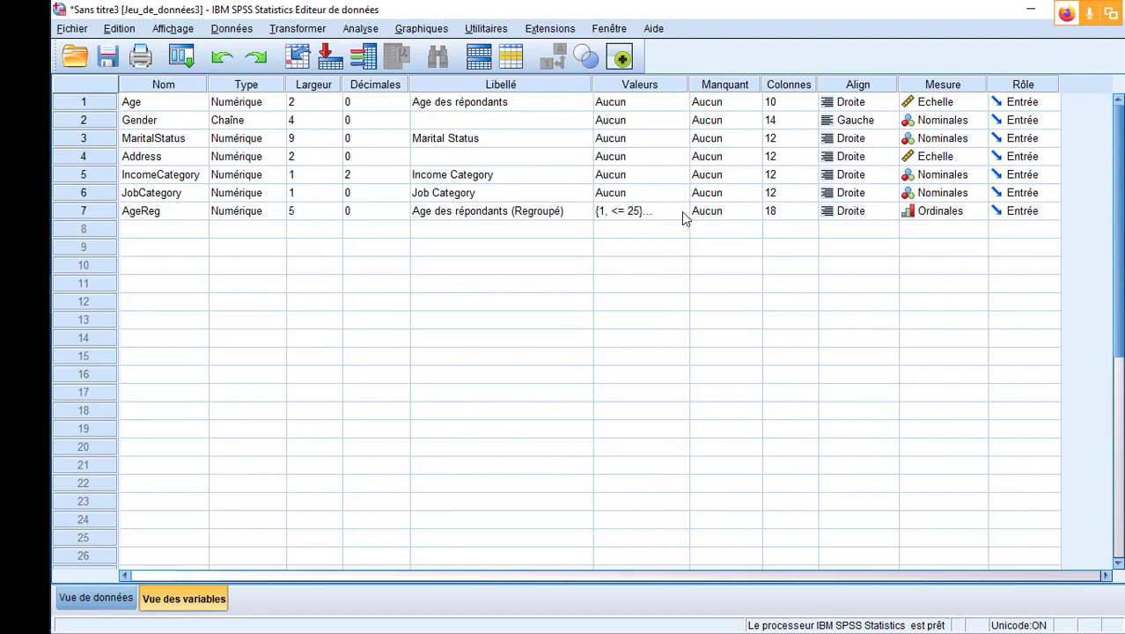
pyautogui.click(682, 212)
pyautogui.click(680, 211)
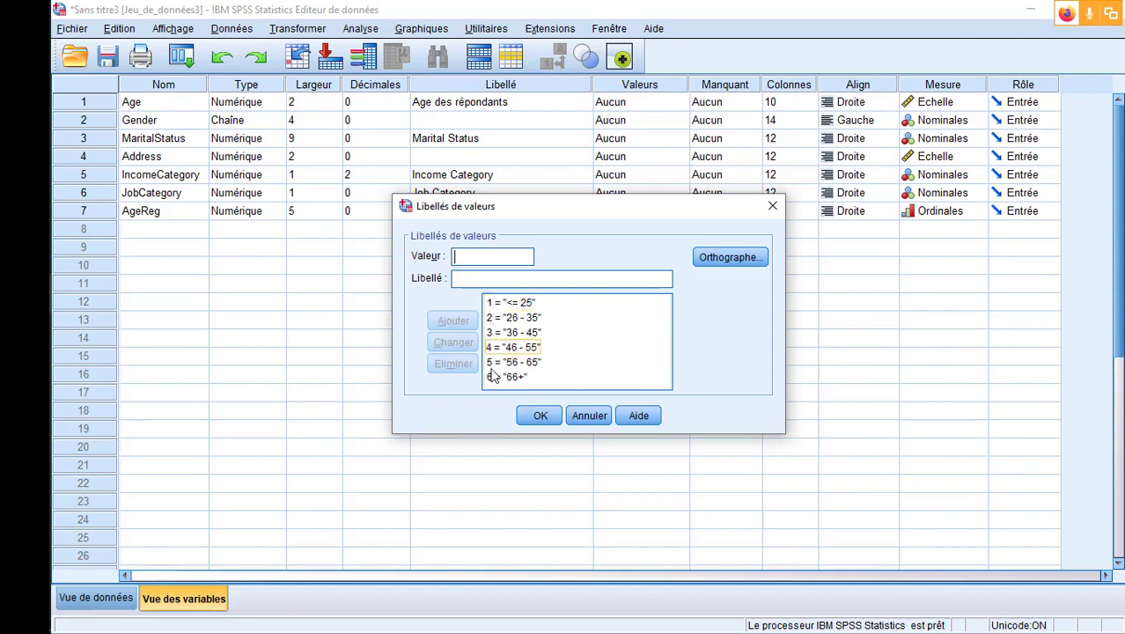
# Change the label of AgeReg value 1 to "inférieur à 25"
pyautogui.click(524, 303)
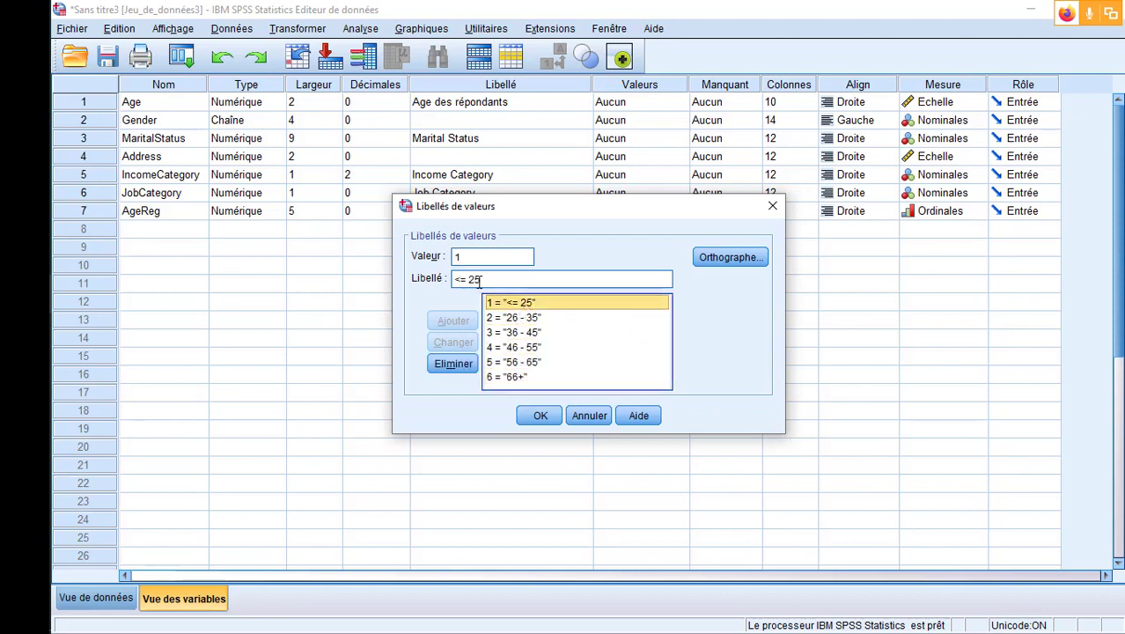
pyautogui.moveTo(467, 280); pyautogui.dragTo(454, 279)
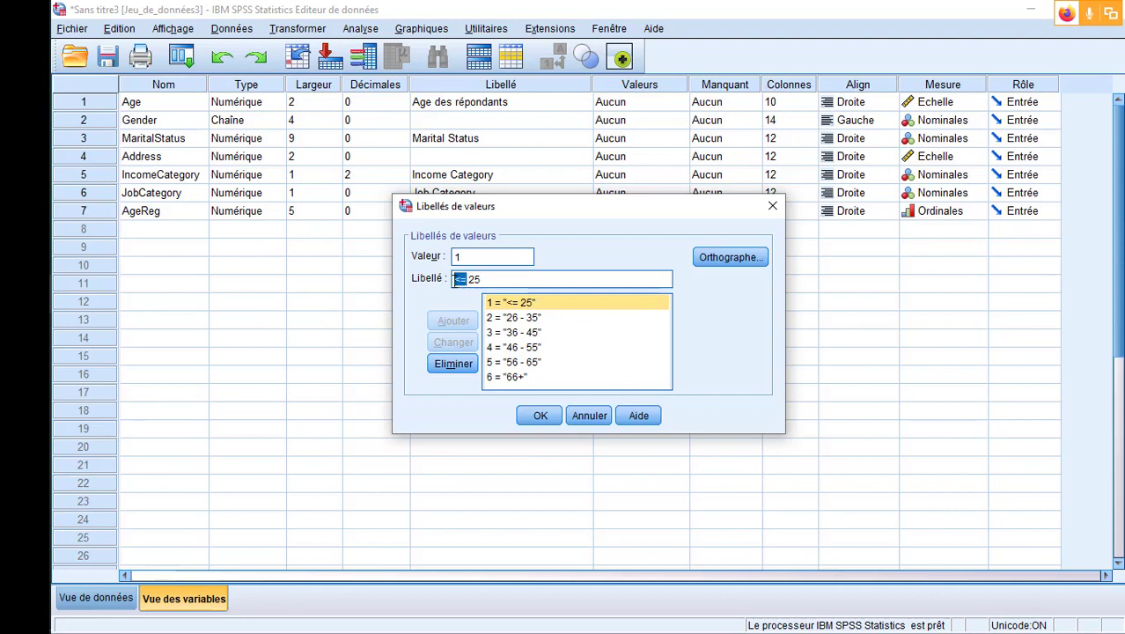
pyautogui.write('Inférieur')
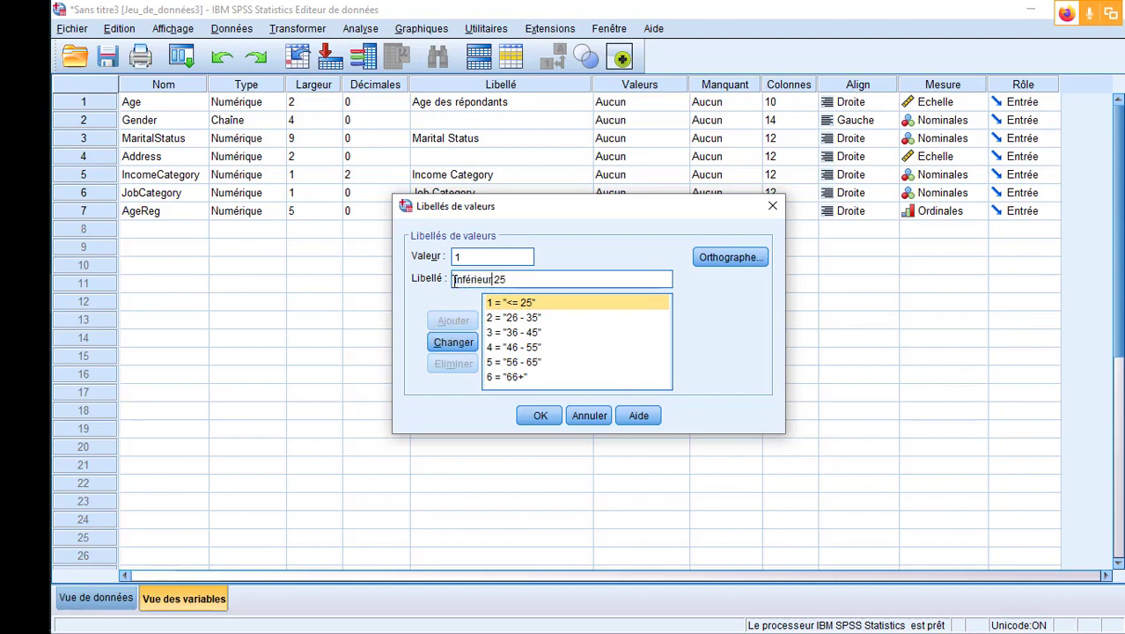
pyautogui.write(' à')
pyautogui.click(449, 343)
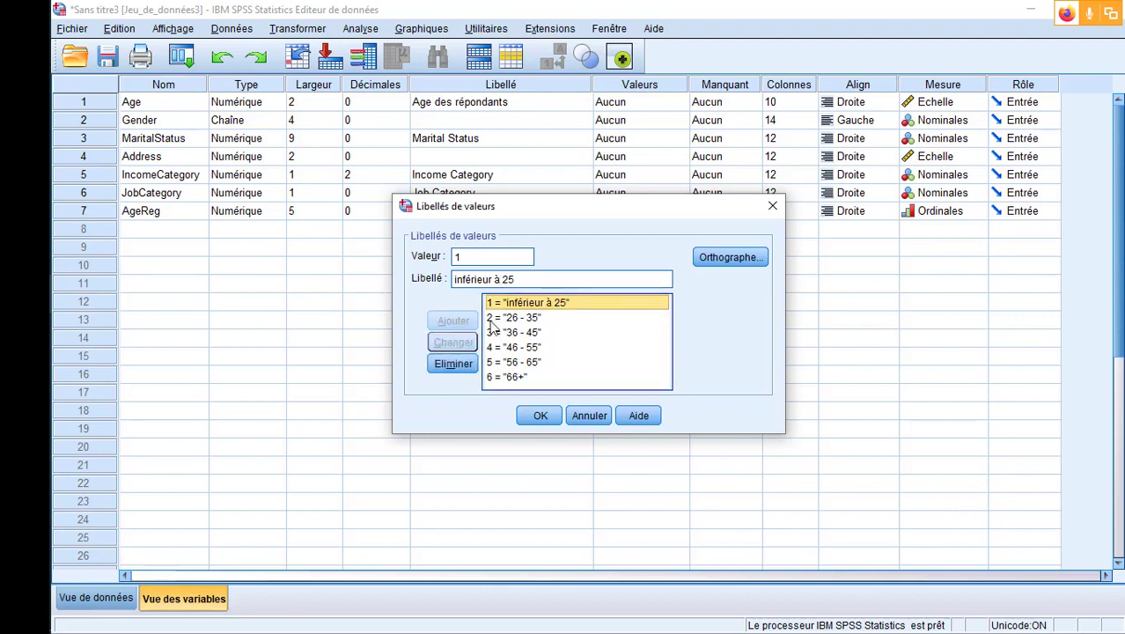
# Change the label of AgeReg value 6 to "66 et plus" and accept the value labels
pyautogui.click(529, 376)
pyautogui.click(485, 279)
pyautogui.press('BackSpace')
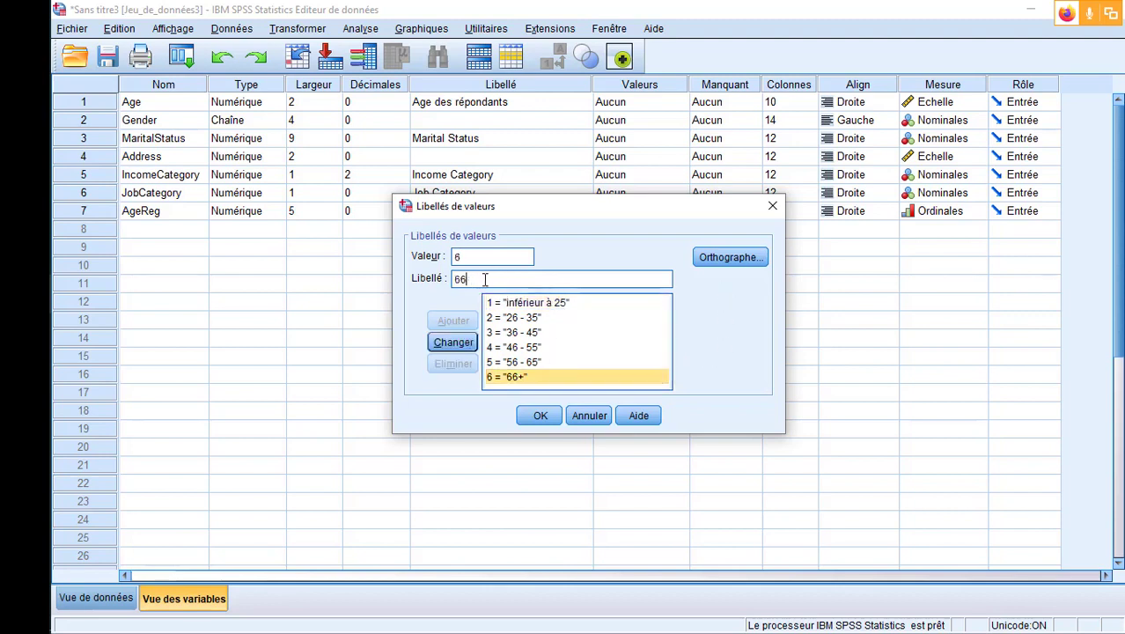
pyautogui.write('et plus')
pyautogui.click(473, 345)
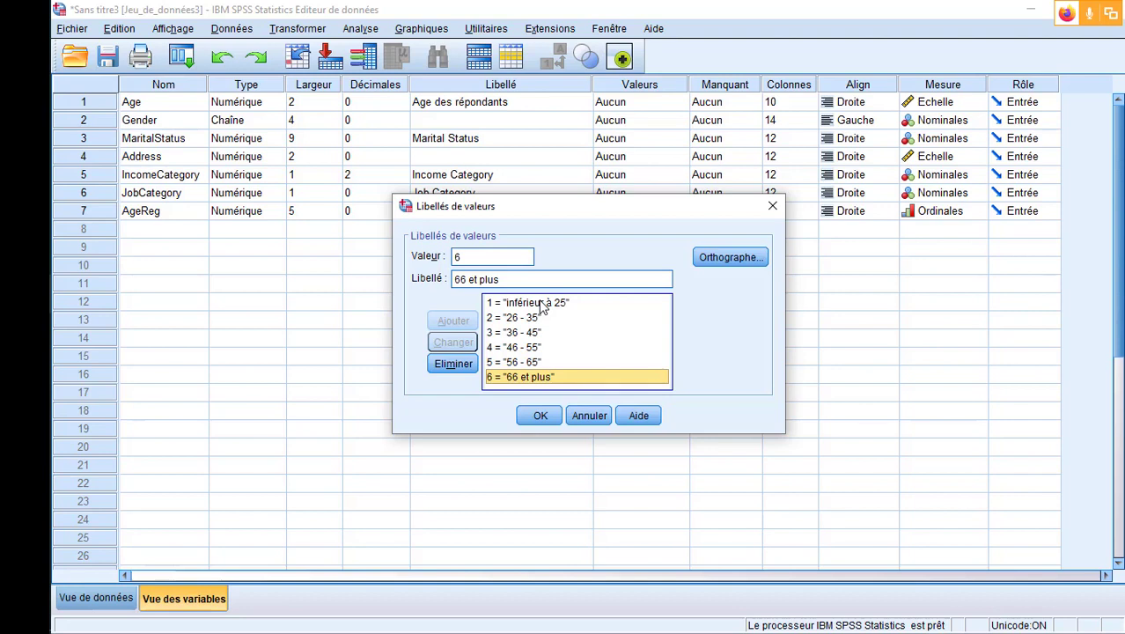
pyautogui.click(540, 416)
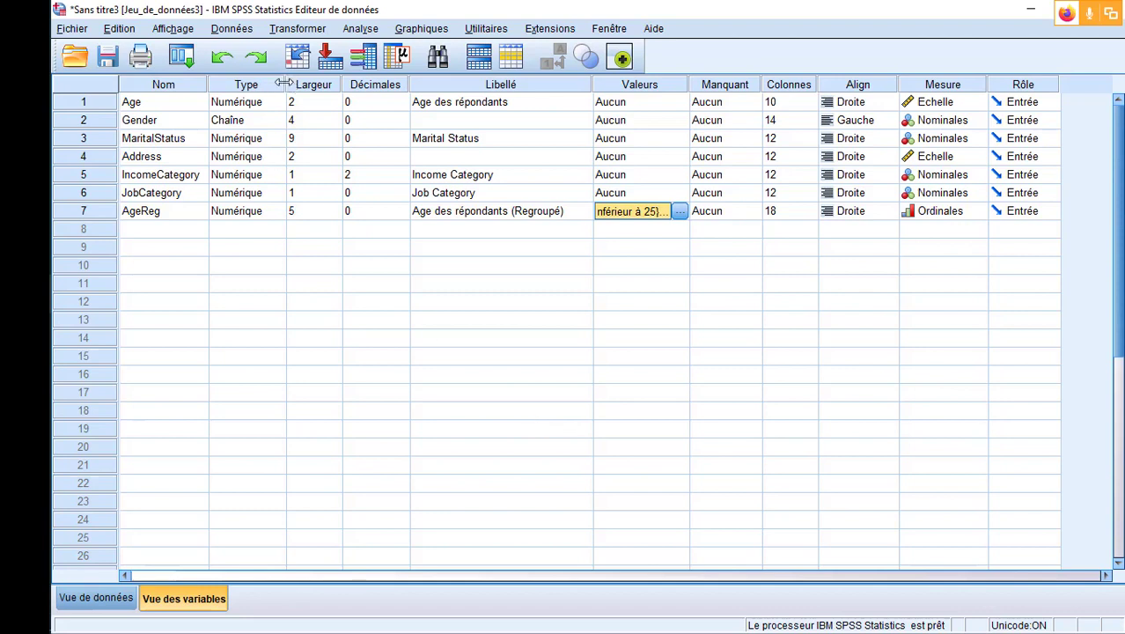
# Widen the Type column slightly in the variable view and compare the data view with the variable view, ending in the variable view
pyautogui.moveTo(284, 83); pyautogui.dragTo(297, 83)
pyautogui.click(280, 121)
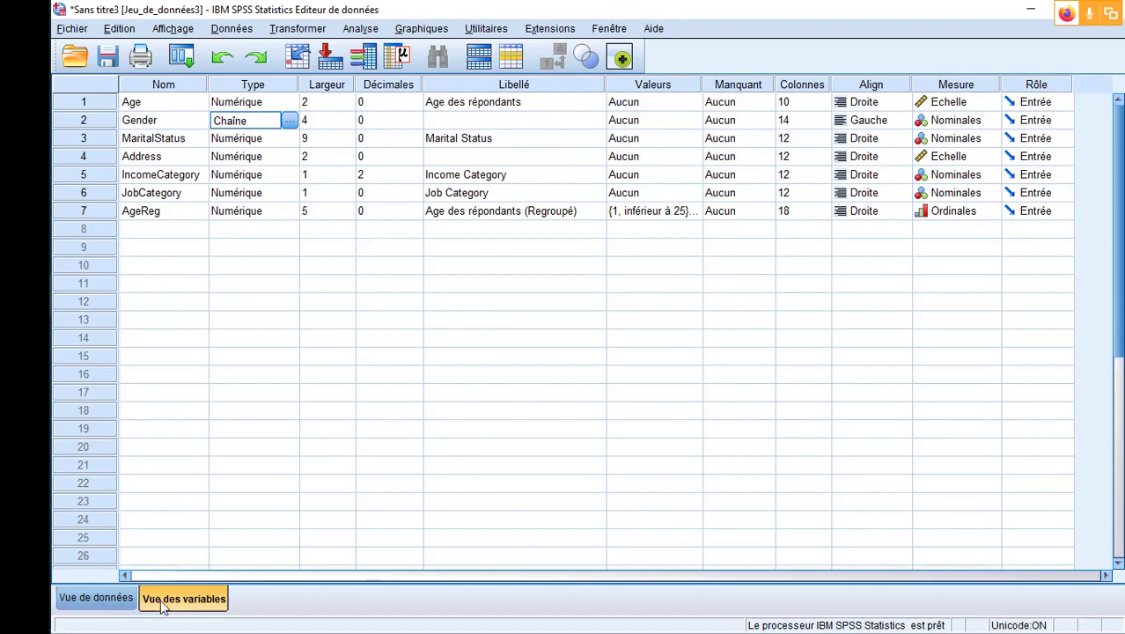
pyautogui.click(111, 600)
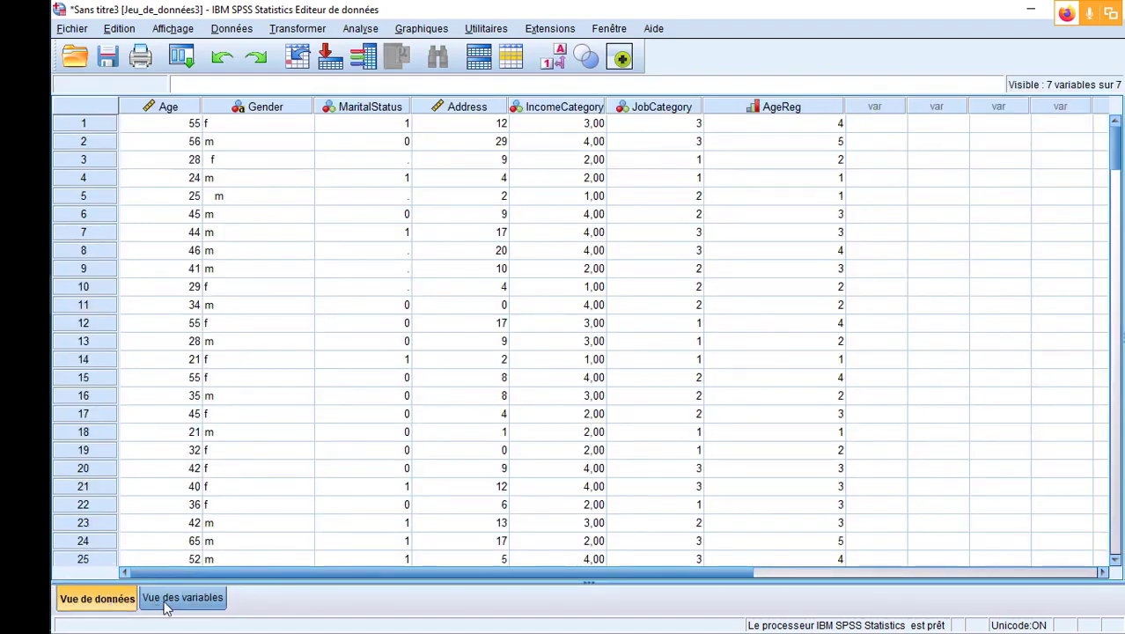
pyautogui.click(165, 607)
pyautogui.click(110, 607)
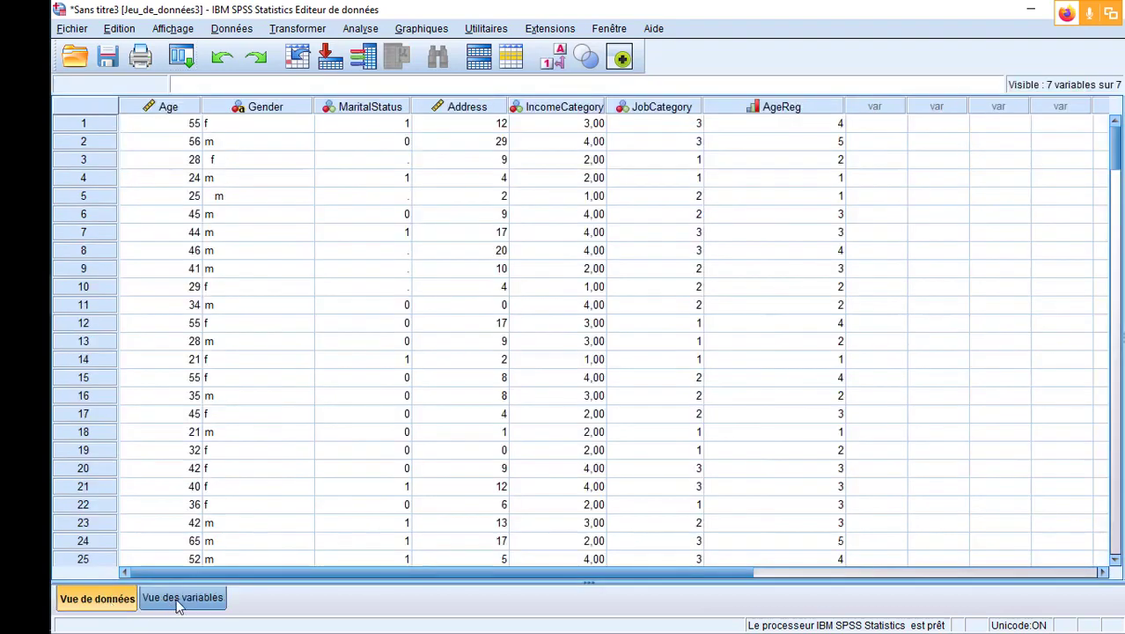
pyautogui.click(180, 600)
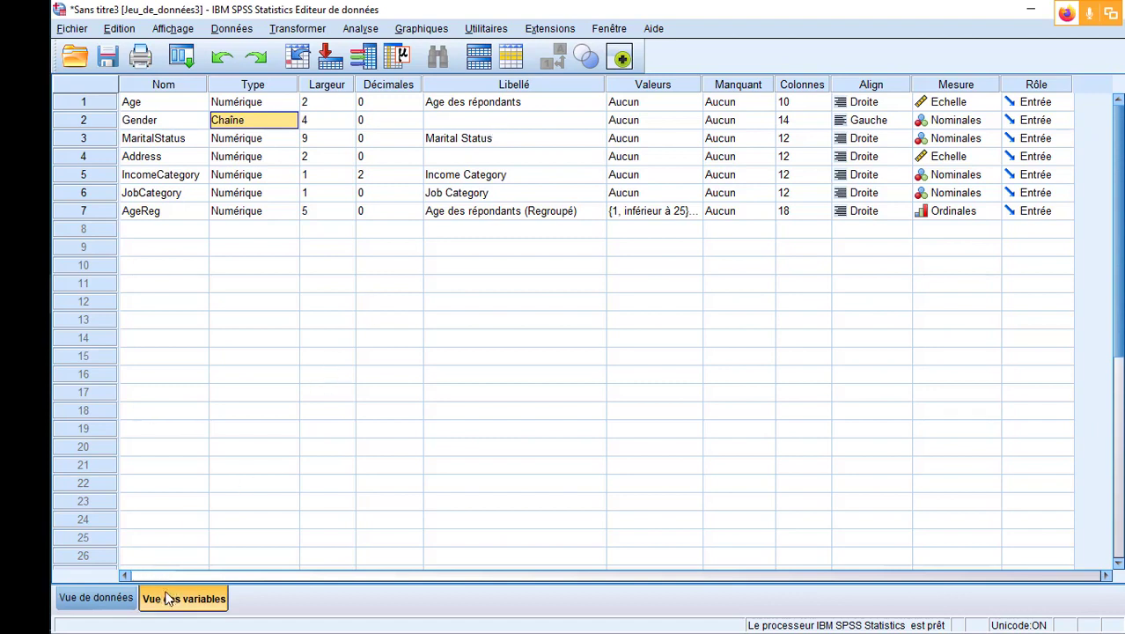
# Show the data view, widen the Age column and look through the values of the Gender column
pyautogui.click(123, 601)
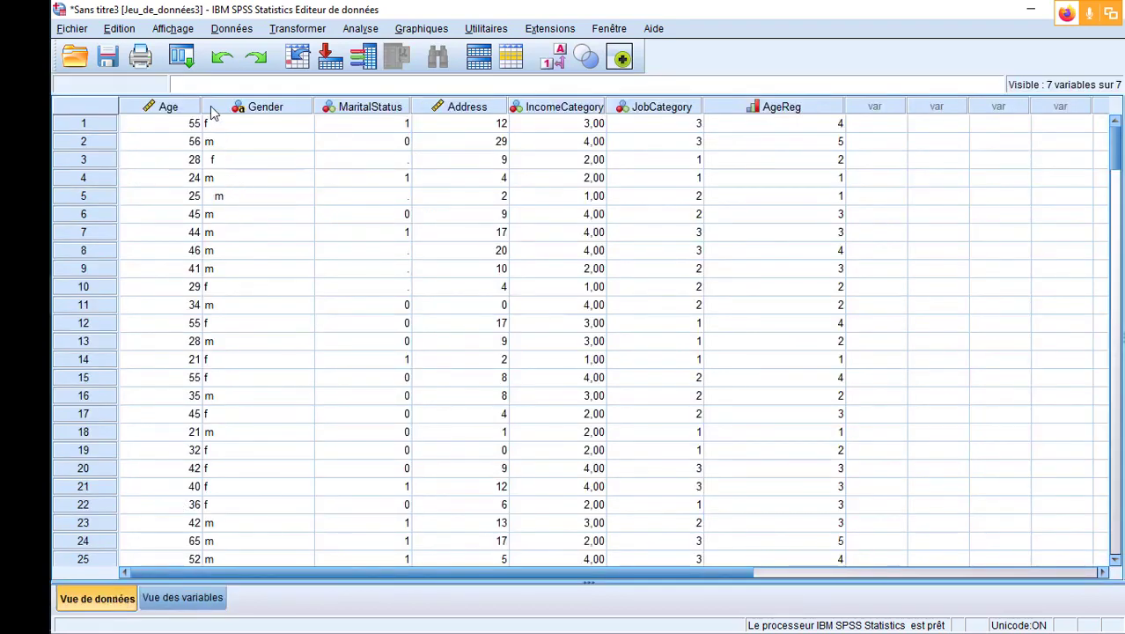
pyautogui.moveTo(202, 104); pyautogui.dragTo(239, 104)
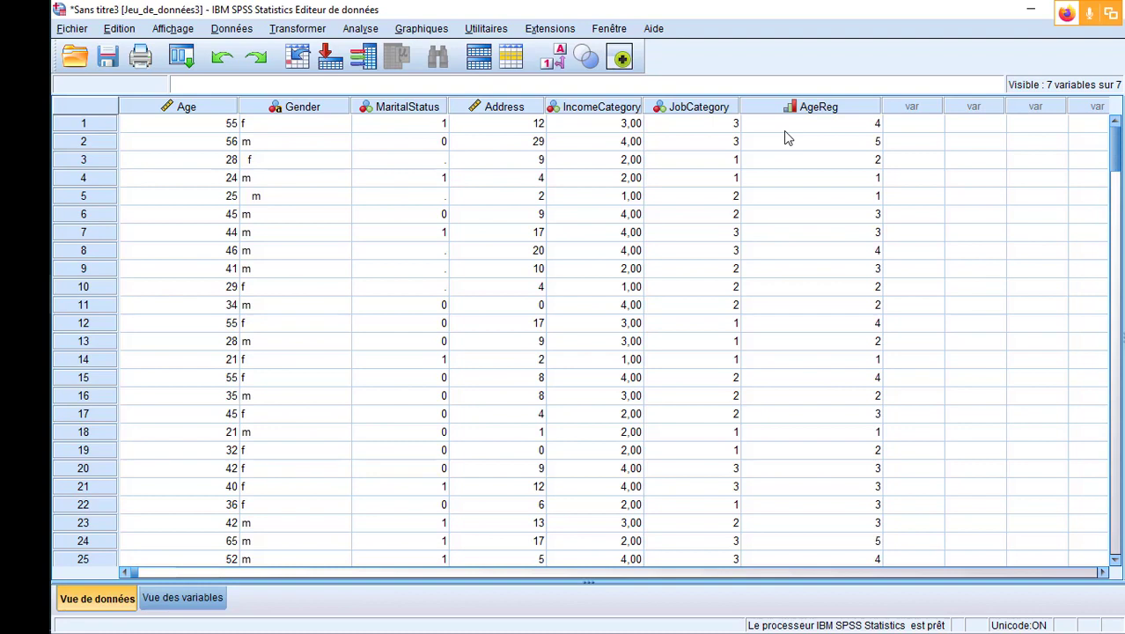
pyautogui.click(308, 108)
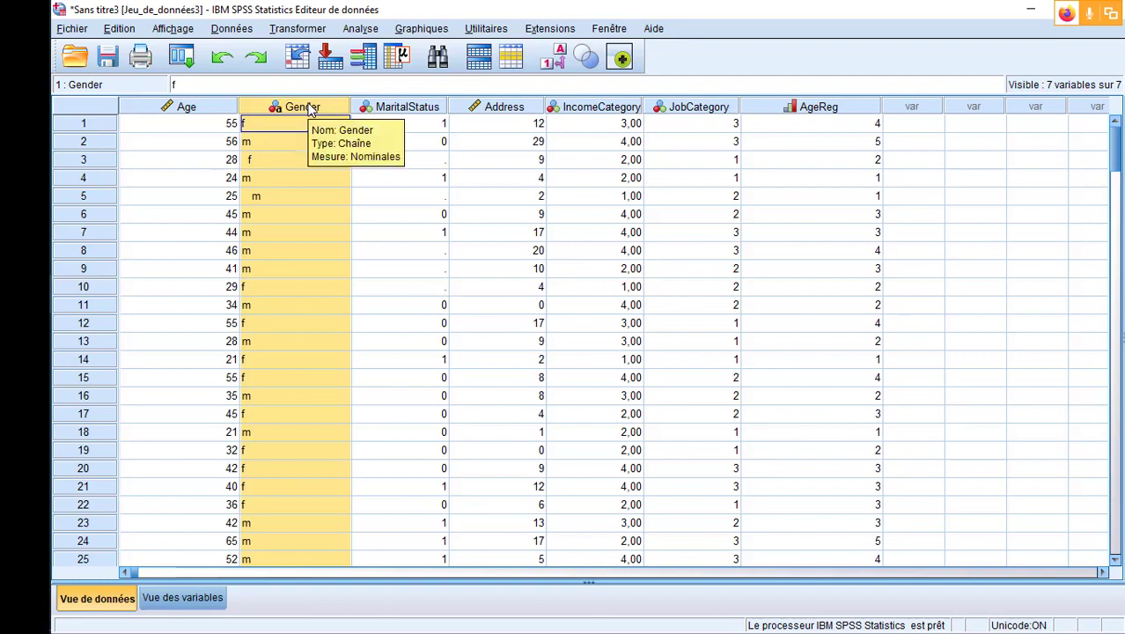
pyautogui.scroll(-20, 326, 214)
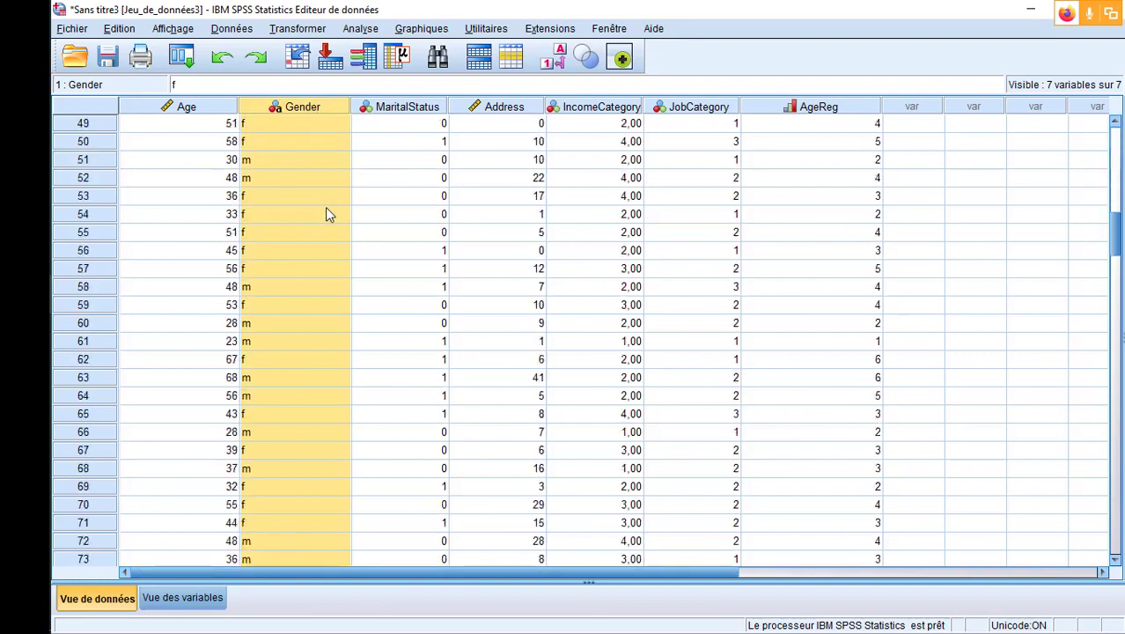
pyautogui.scroll(-20, 325, 207)
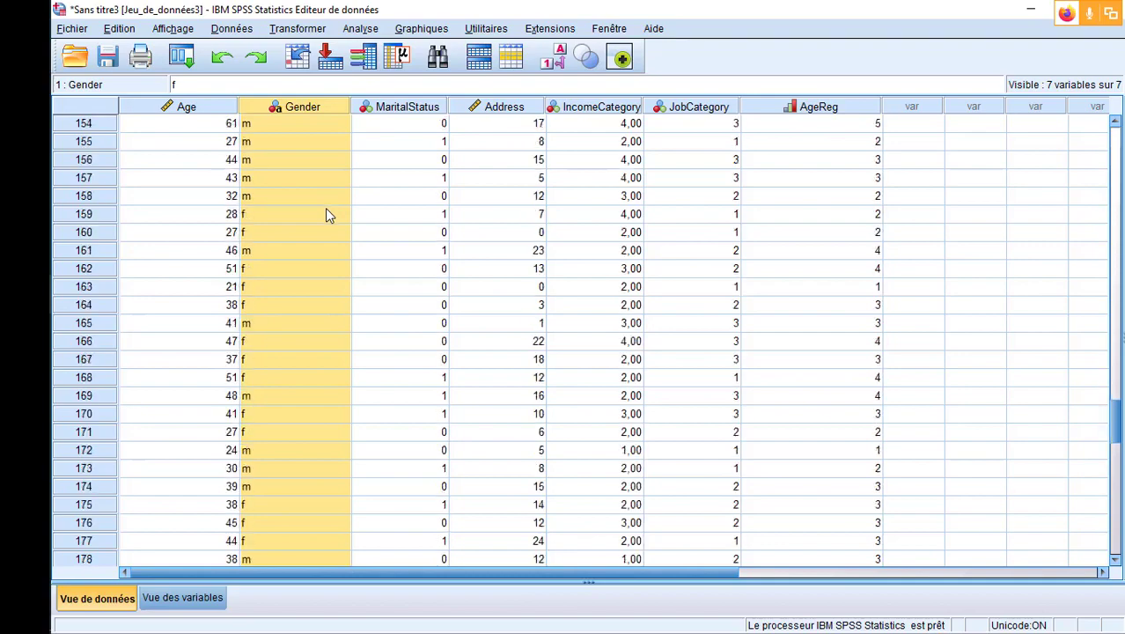
pyautogui.scroll(20, 325, 211)
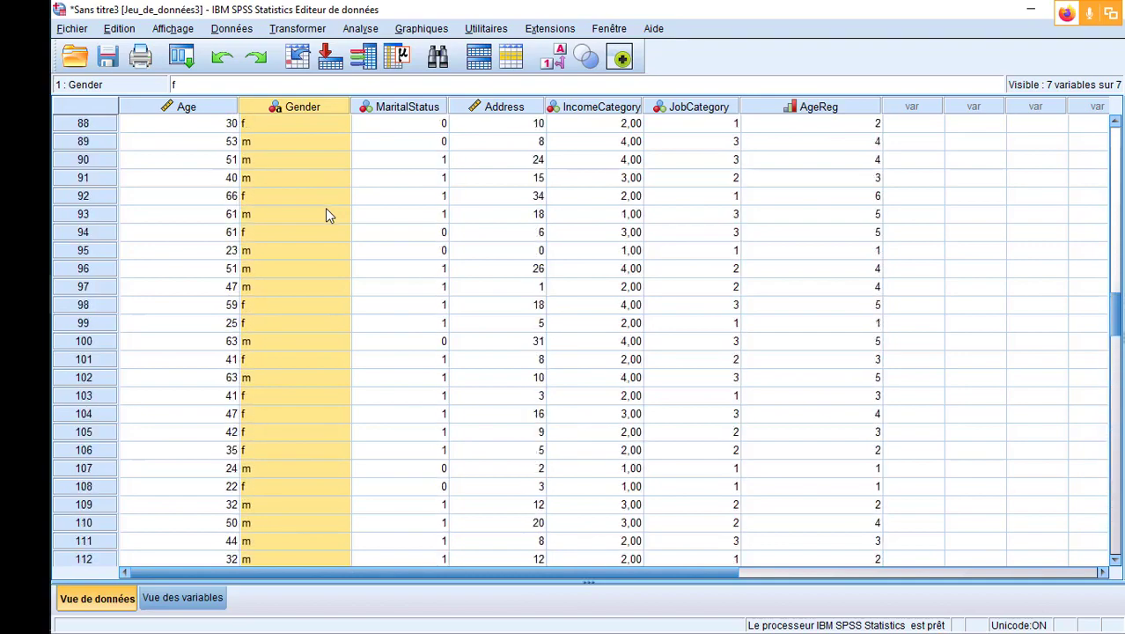
pyautogui.scroll(11, 325, 214)
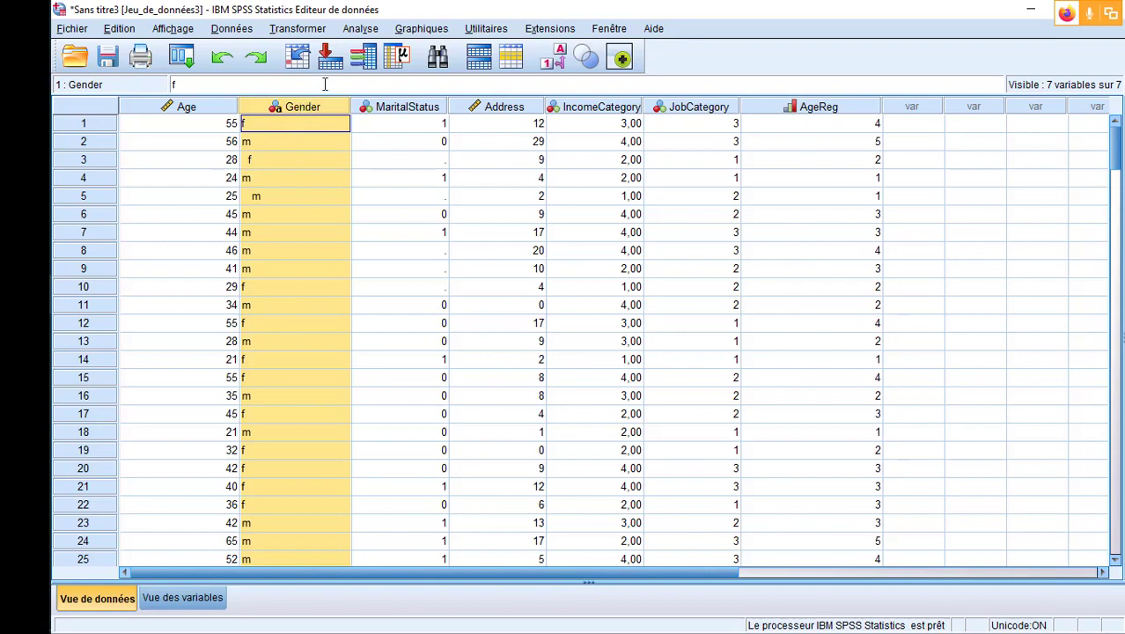
# Run a Frequencies analysis with Gender as the only variable, removing Age from the variable list
pyautogui.click(361, 29)
pyautogui.moveTo(440, 70)
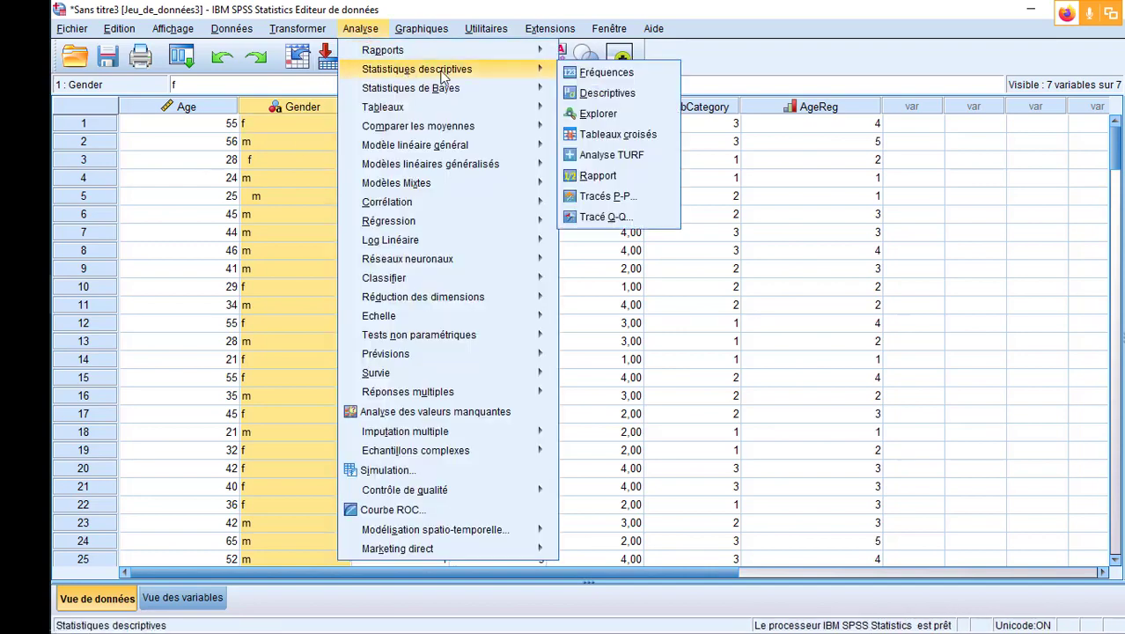
pyautogui.click(604, 74)
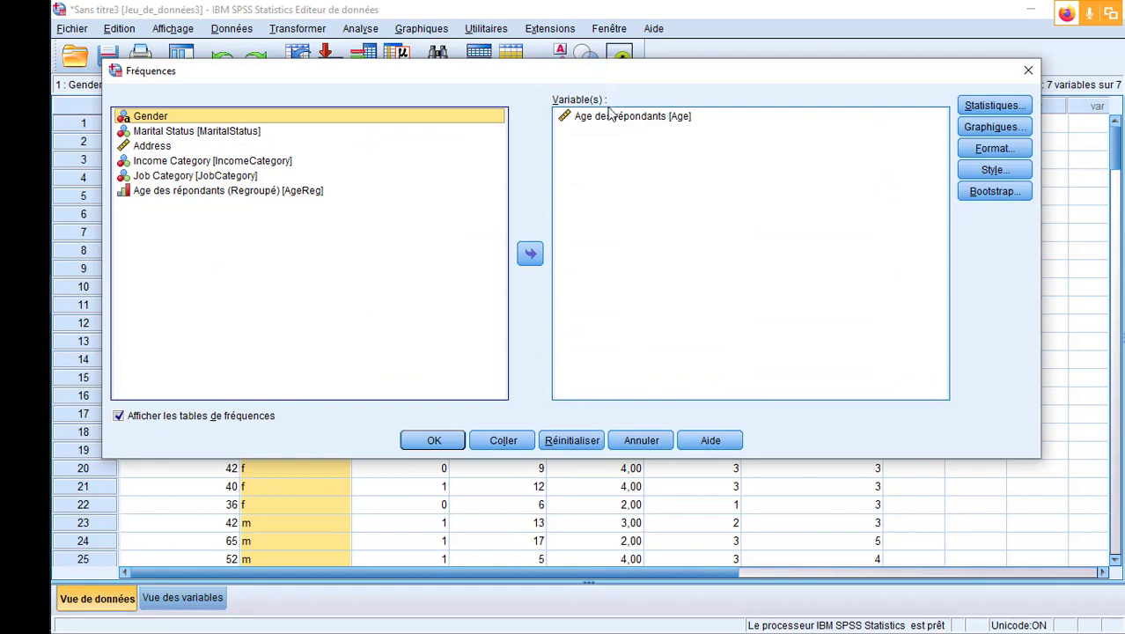
pyautogui.click(610, 117)
pyautogui.click(530, 255)
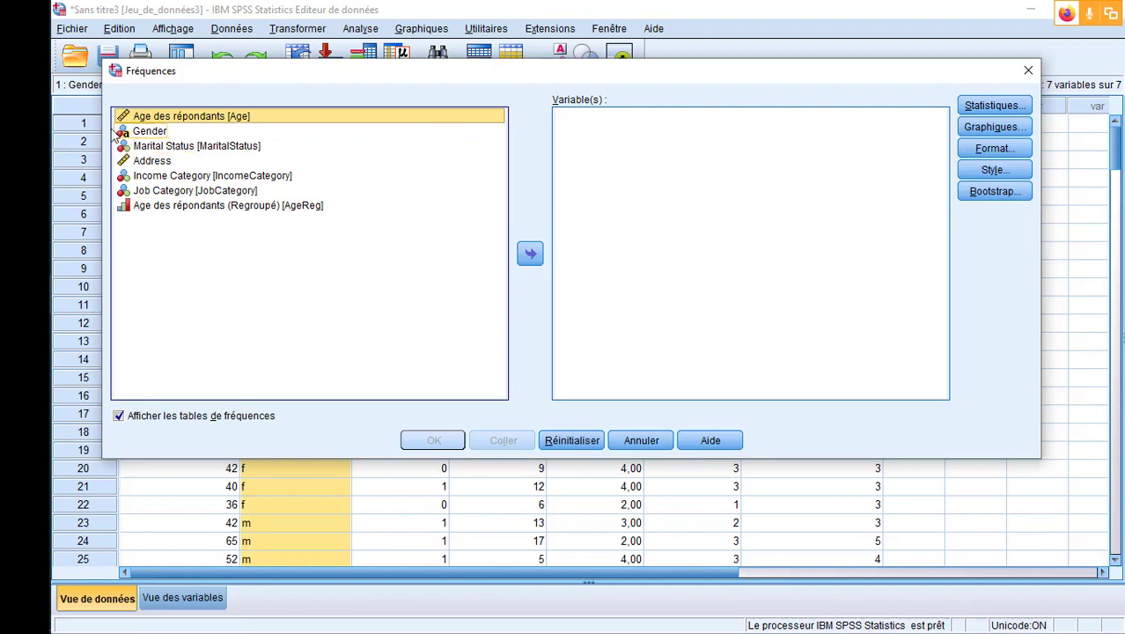
pyautogui.click(147, 132)
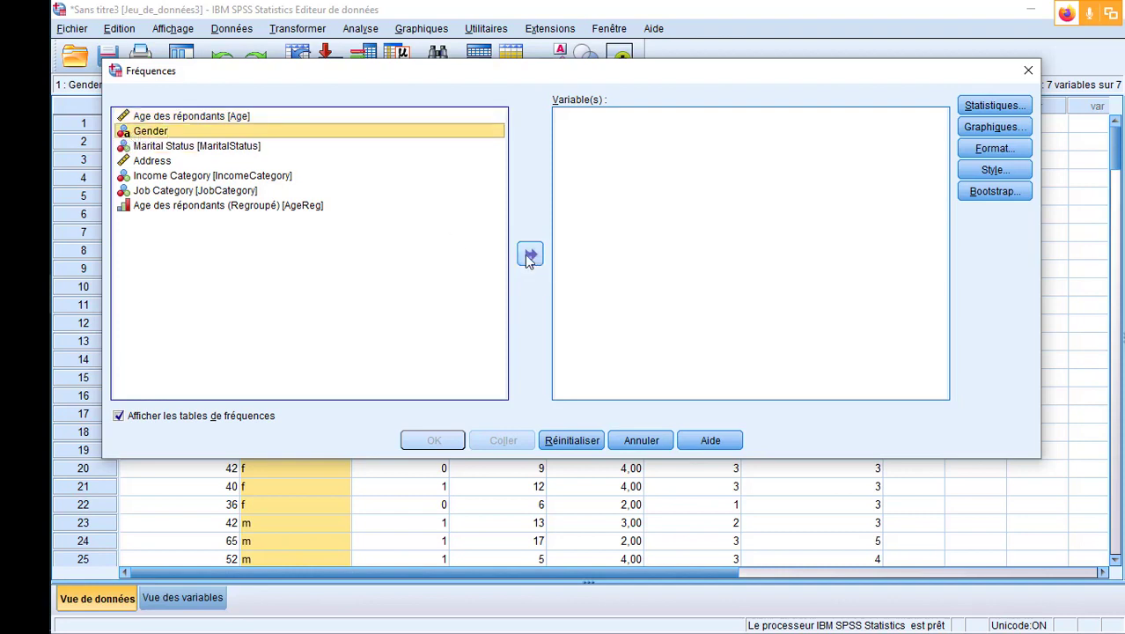
pyautogui.click(530, 255)
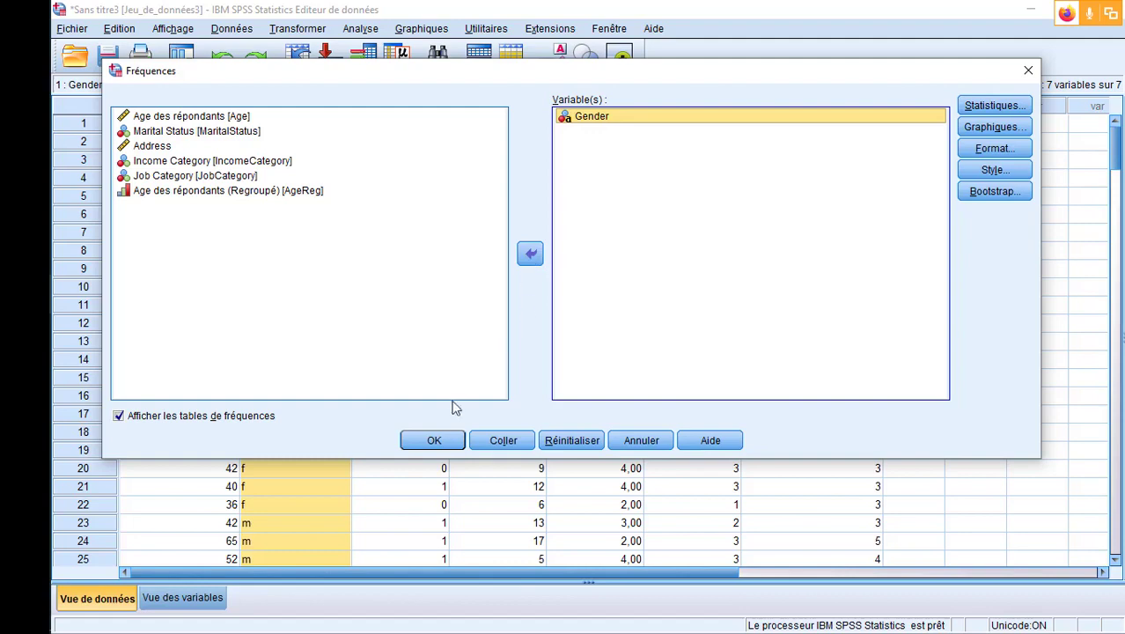
pyautogui.click(436, 440)
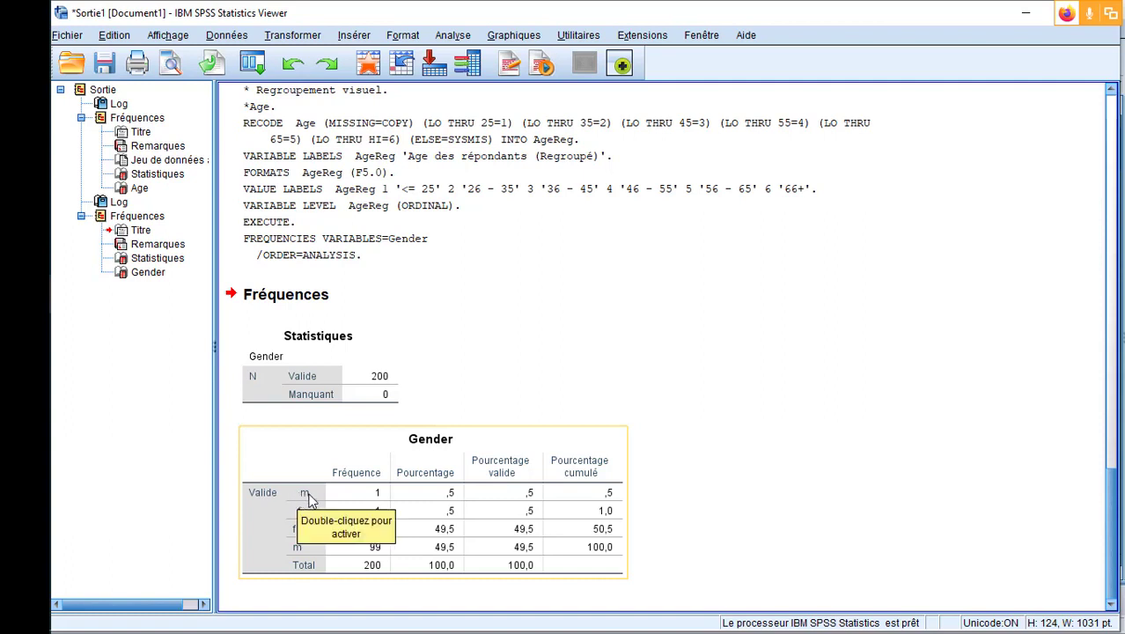
# Examine the categories in the Gender frequency table and compare them with the Gender column in the data editor
pyautogui.click(914, 602)
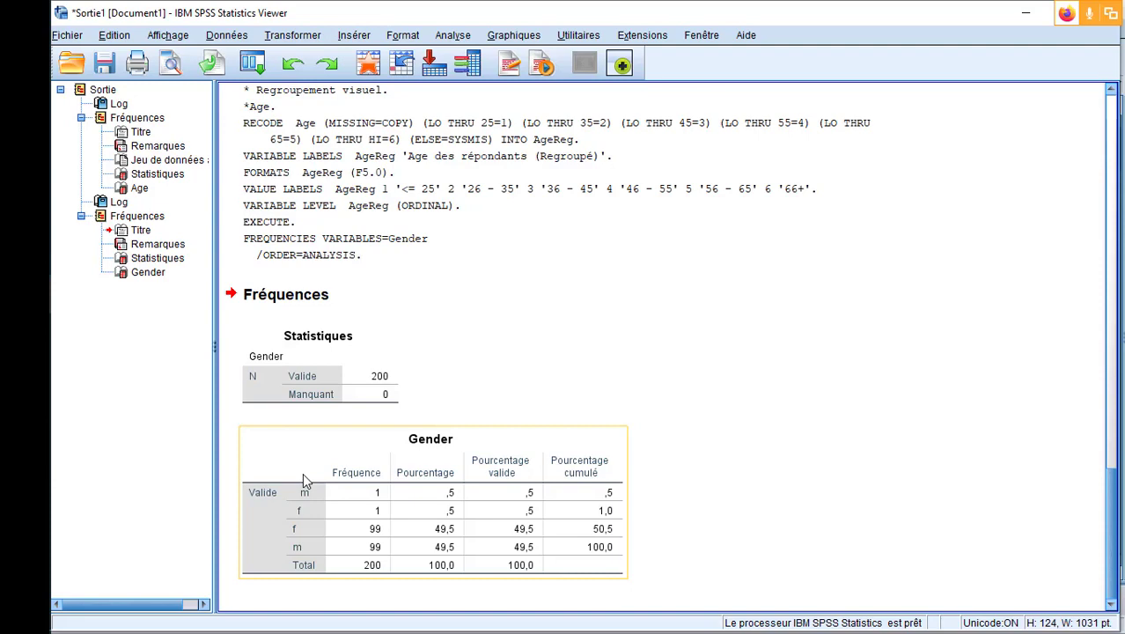
pyautogui.hotkey('alt', 'Tab')
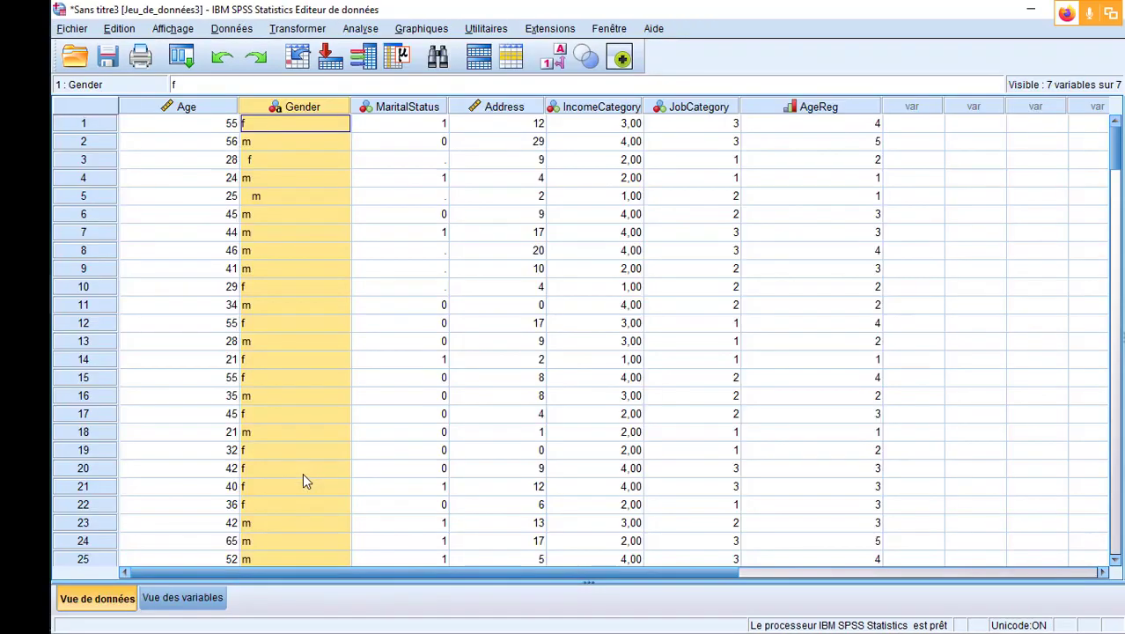
pyautogui.hotkey('alt', 'Tab')
pyautogui.click(396, 484)
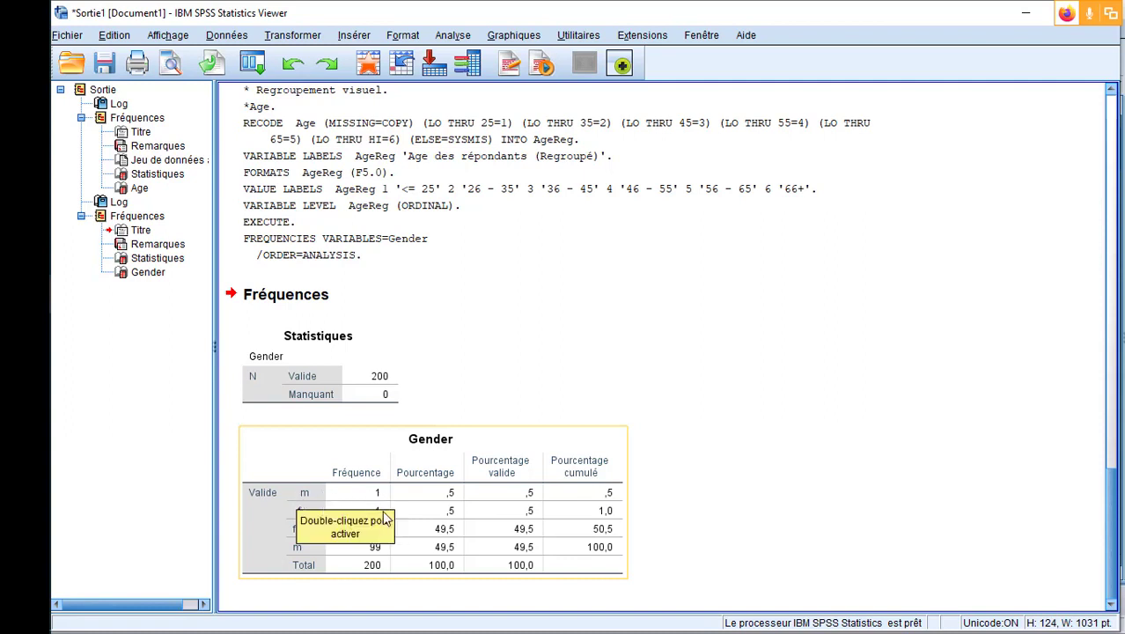
pyautogui.click(1081, 449)
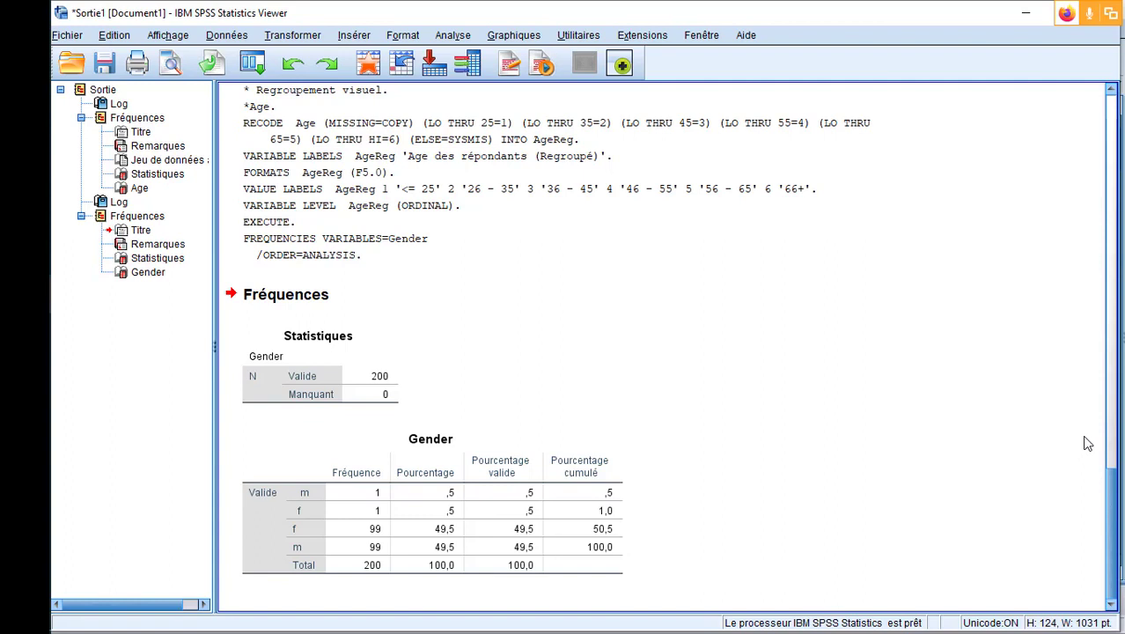
pyautogui.click(555, 534)
pyautogui.click(755, 519)
# In the data editor, remove the leading spaces from the Gender values f in row 3 and m in row 5
pyautogui.hotkey('alt', 'Tab')
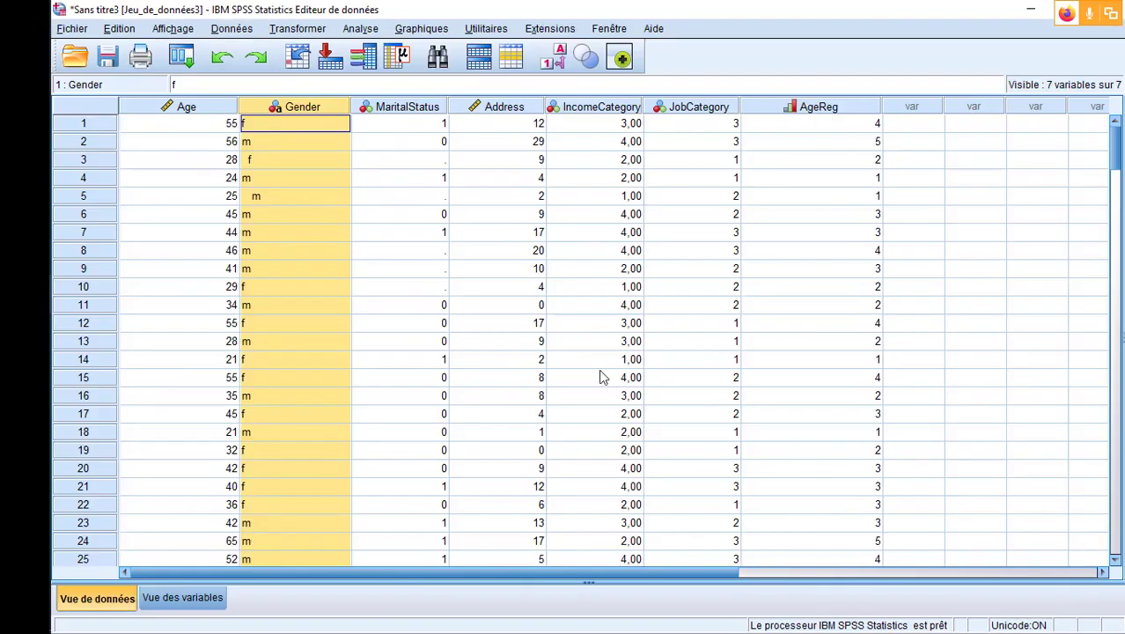
pyautogui.click(251, 163)
pyautogui.doubleClick(251, 163)
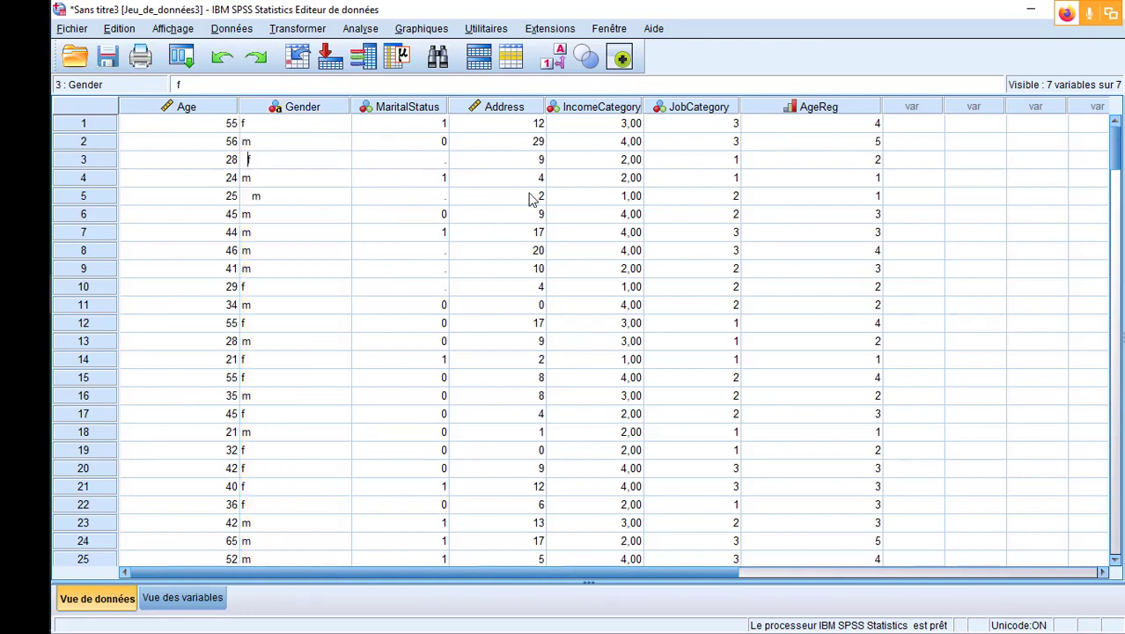
pyautogui.press('BackSpace')
pyautogui.press('BackSpace')
pyautogui.click(256, 198)
pyautogui.doubleClick(256, 197)
pyautogui.press('BackSpace')
pyautogui.press('BackSpace')
pyautogui.click(319, 250)
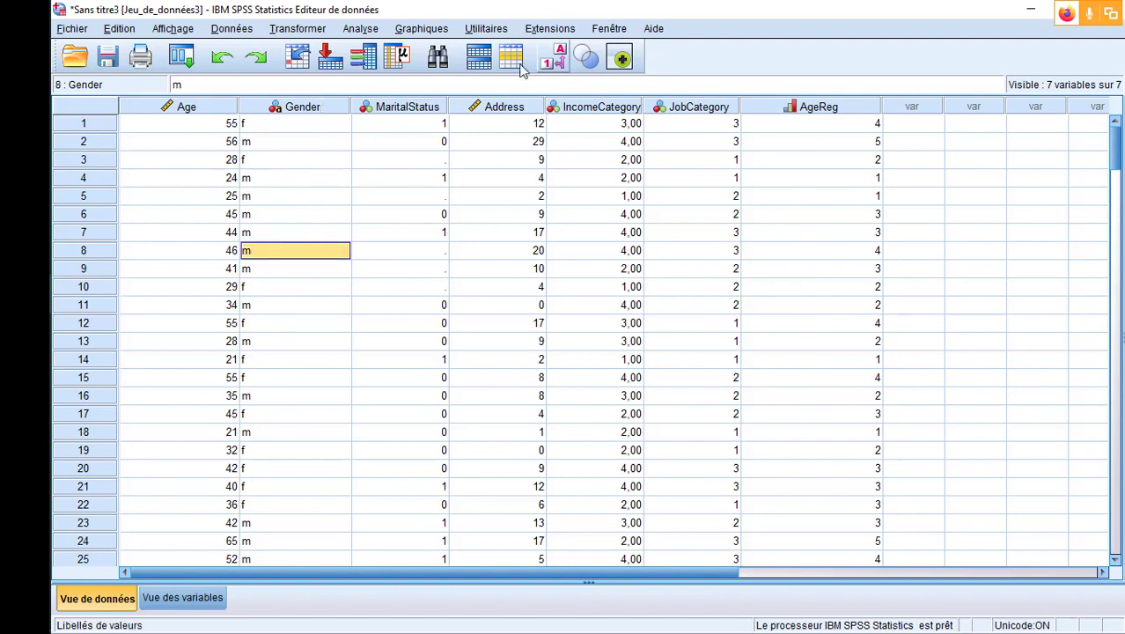
# Save the dataset to the Desktop as an SPSS Statistics file named test1
pyautogui.click(110, 63)
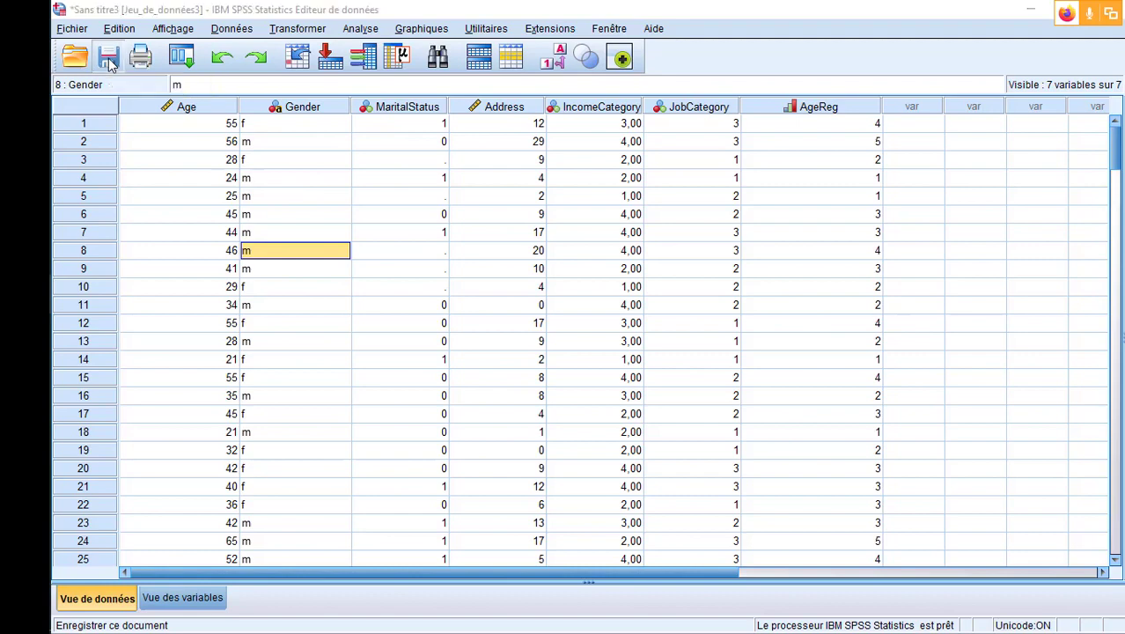
pyautogui.click(423, 140)
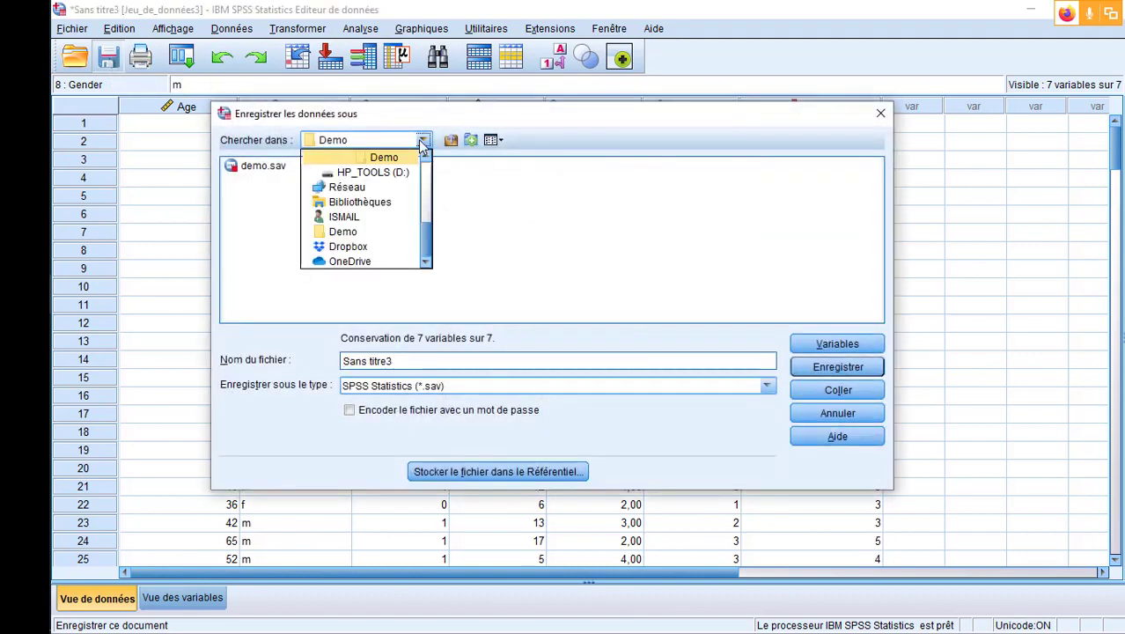
pyautogui.click(425, 156)
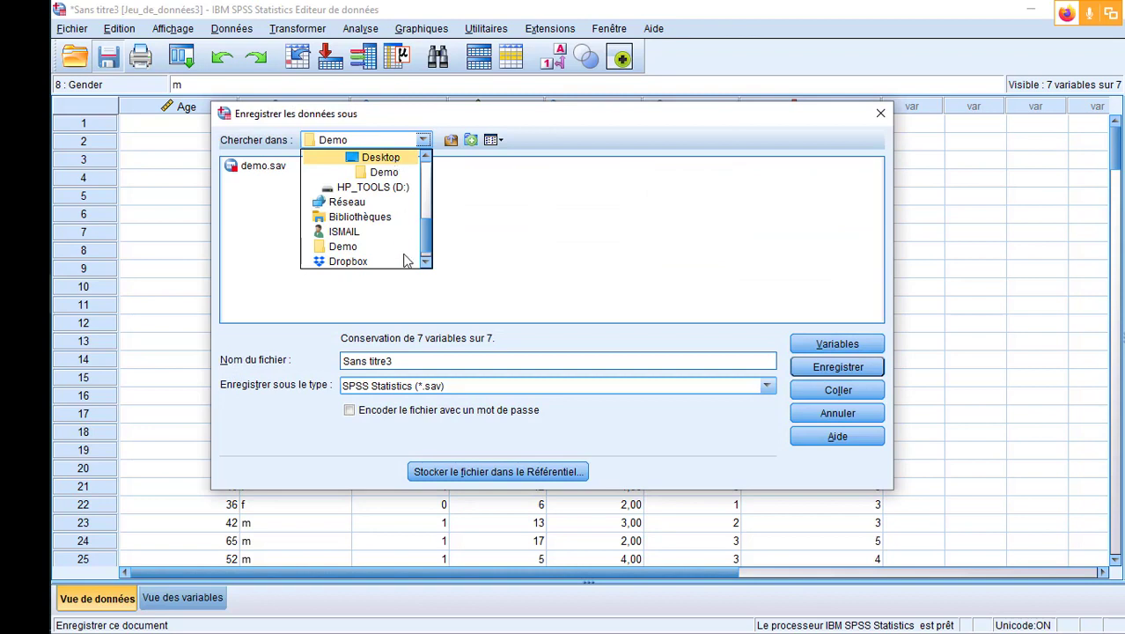
pyautogui.click(392, 158)
pyautogui.click(440, 361)
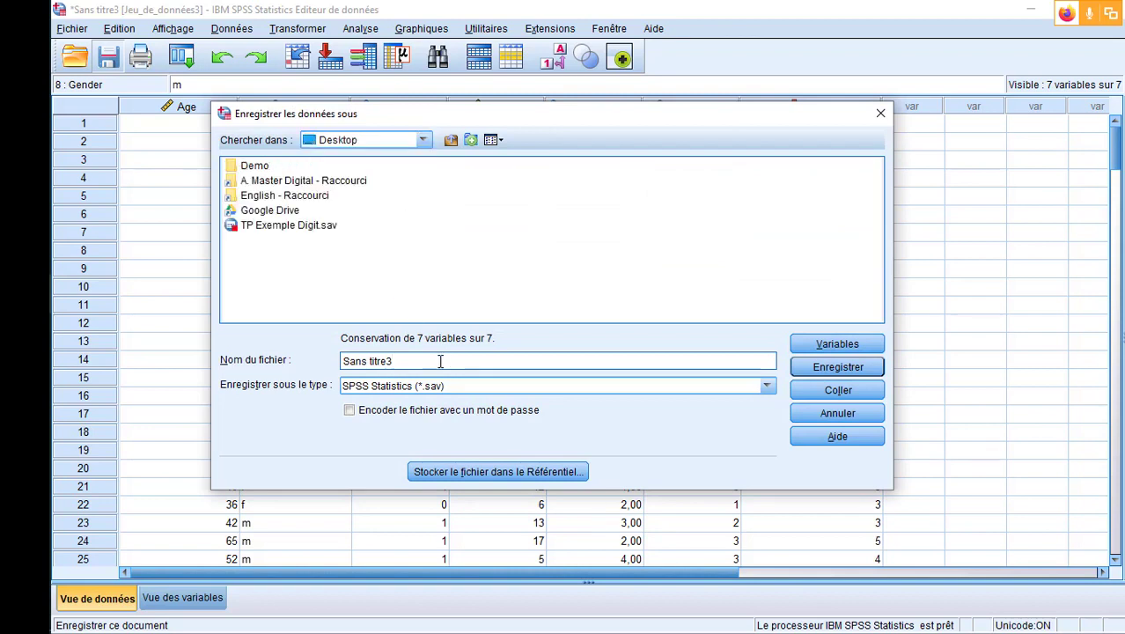
pyautogui.hotkey('ctrl', 'a')
pyautogui.write('test1')
pyautogui.click(841, 368)
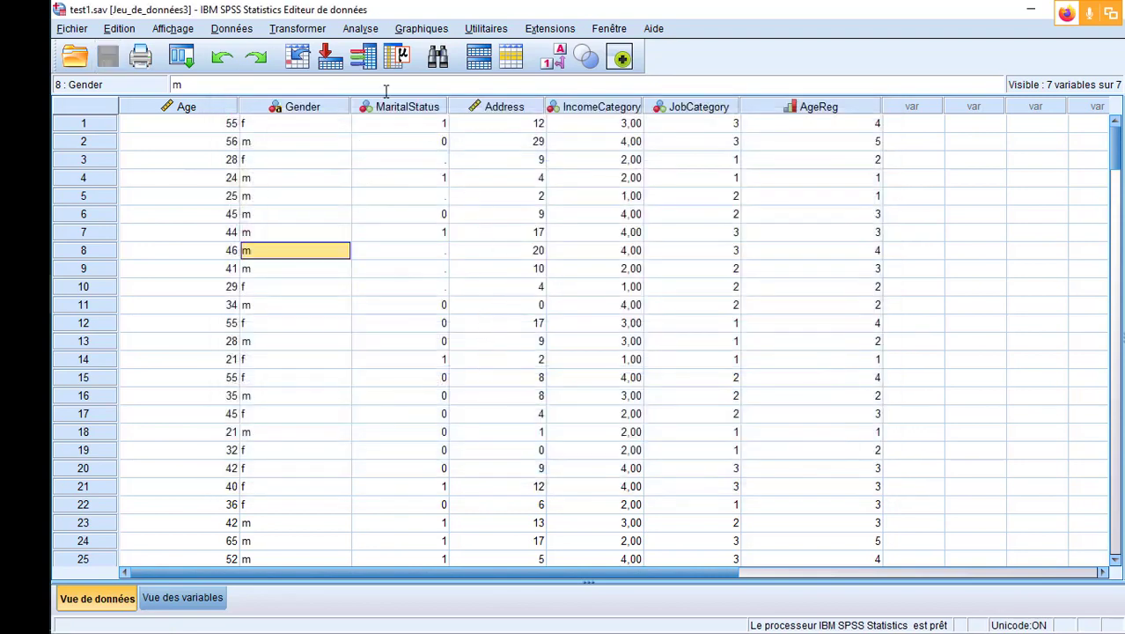
# Rerun the Frequencies analysis for Gender on the cleaned data
pyautogui.click(361, 29)
pyautogui.moveTo(476, 68)
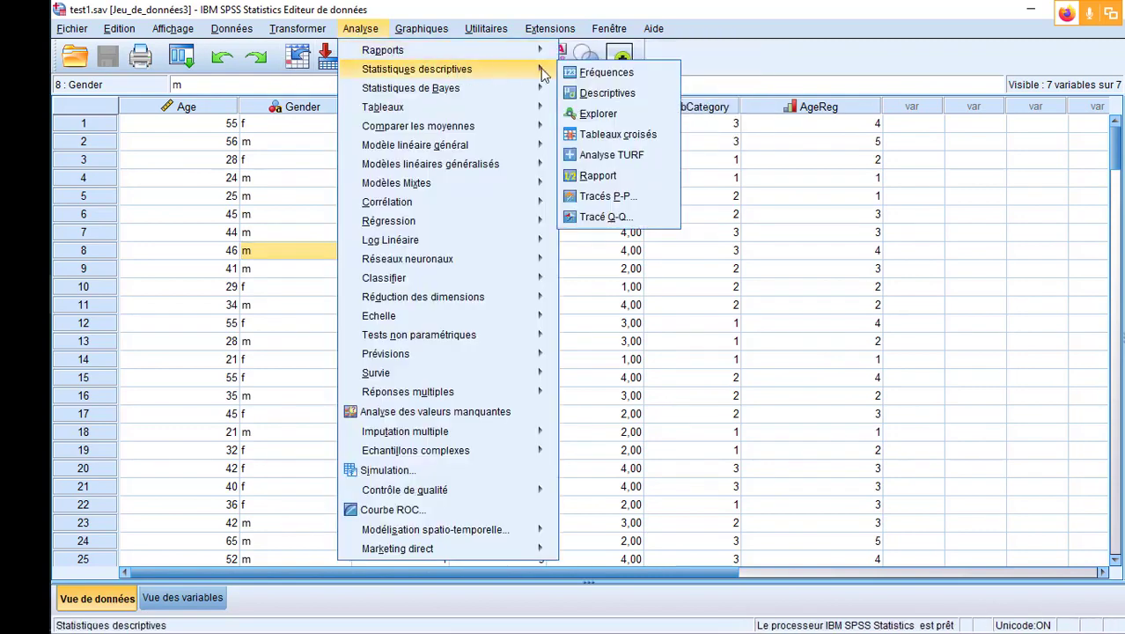
pyautogui.click(588, 90)
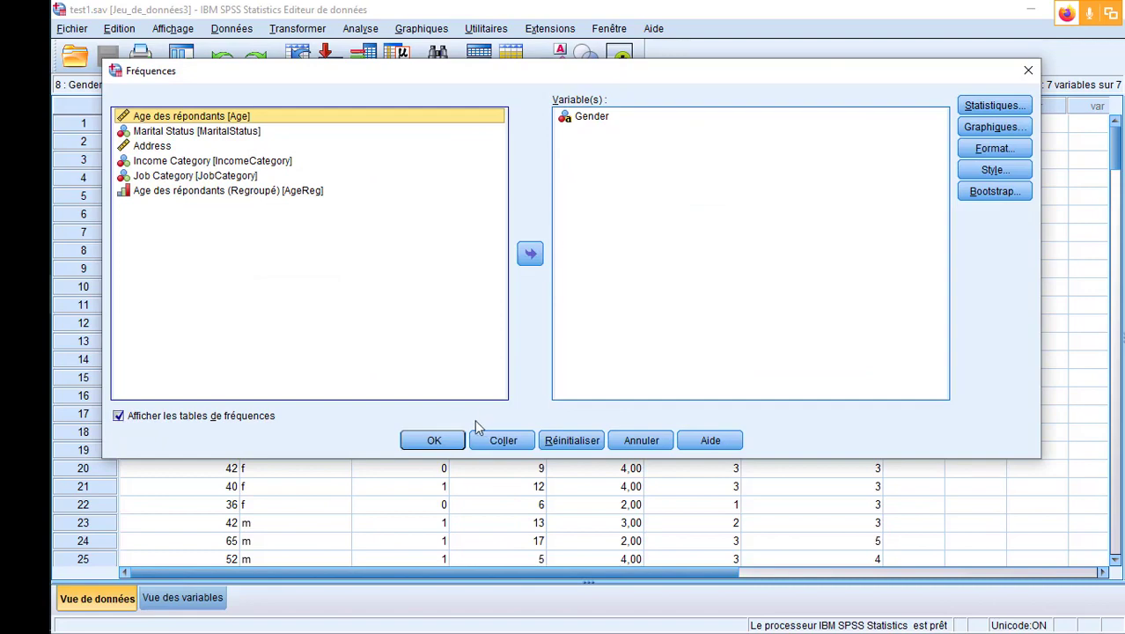
pyautogui.click(434, 440)
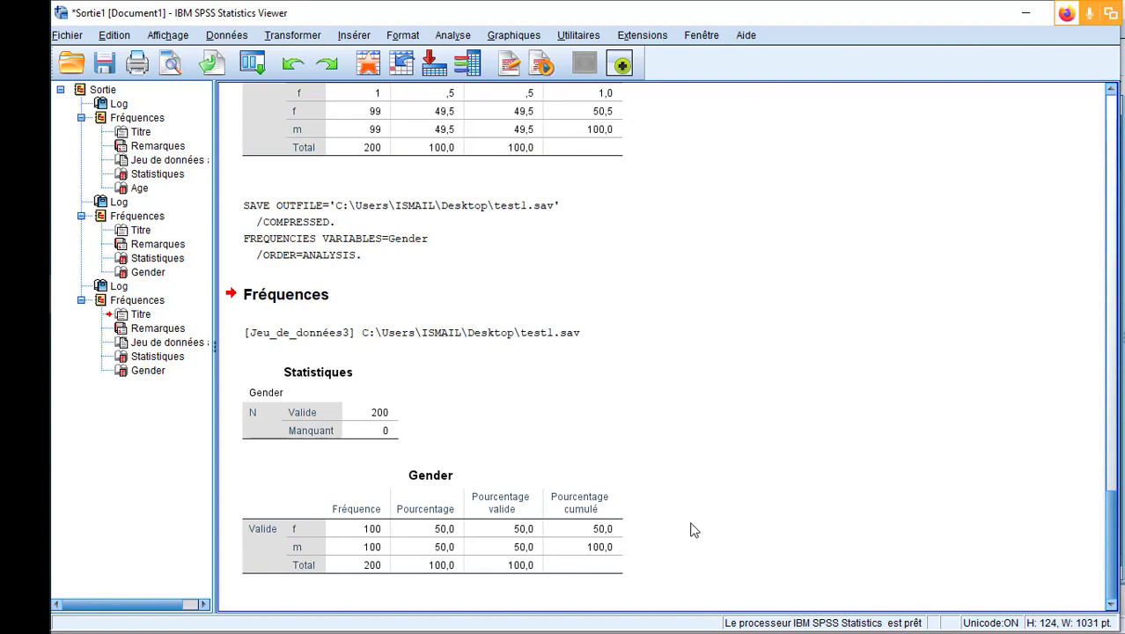
# Return to the data editor and move the Gender column to the position directly after AgeReg
pyautogui.click(1030, 13)
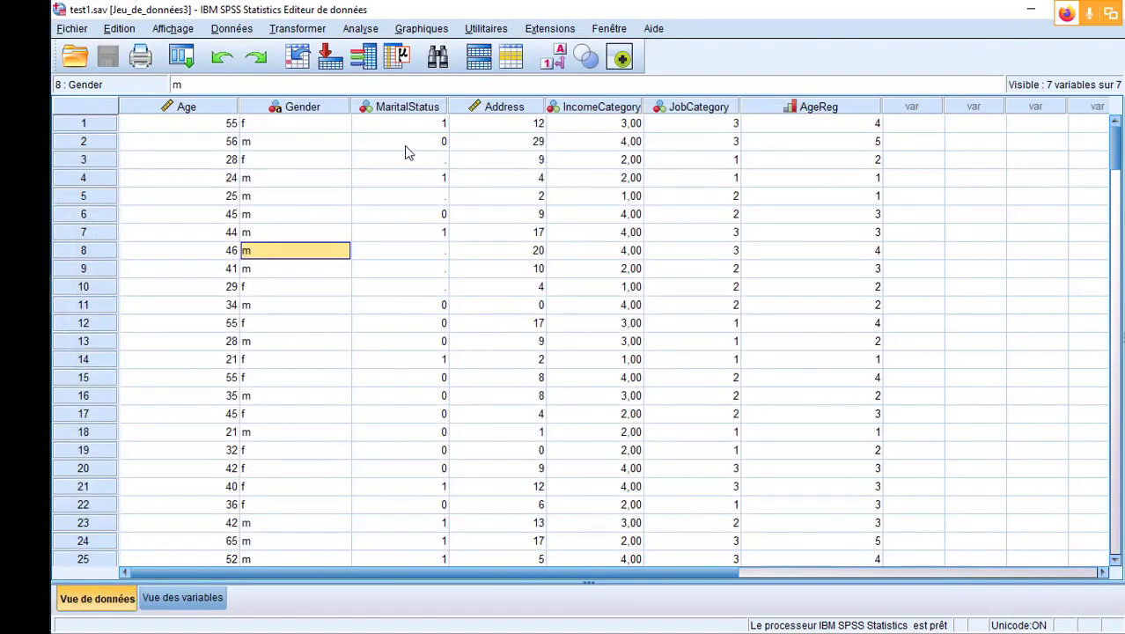
pyautogui.click(322, 108)
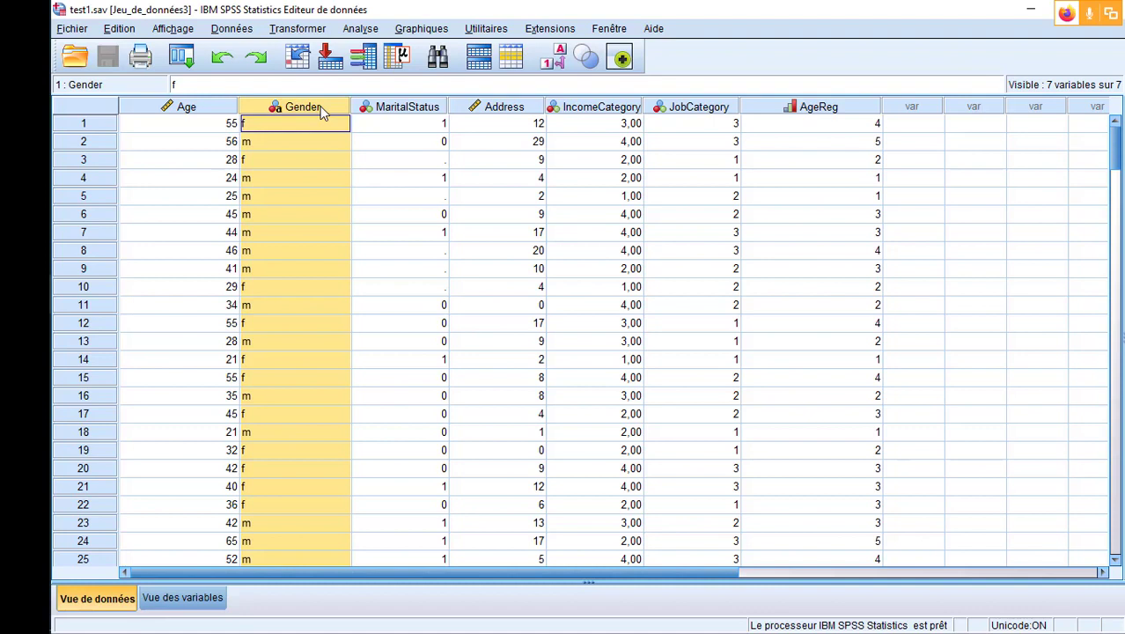
pyautogui.moveTo(322, 111); pyautogui.dragTo(894, 124)
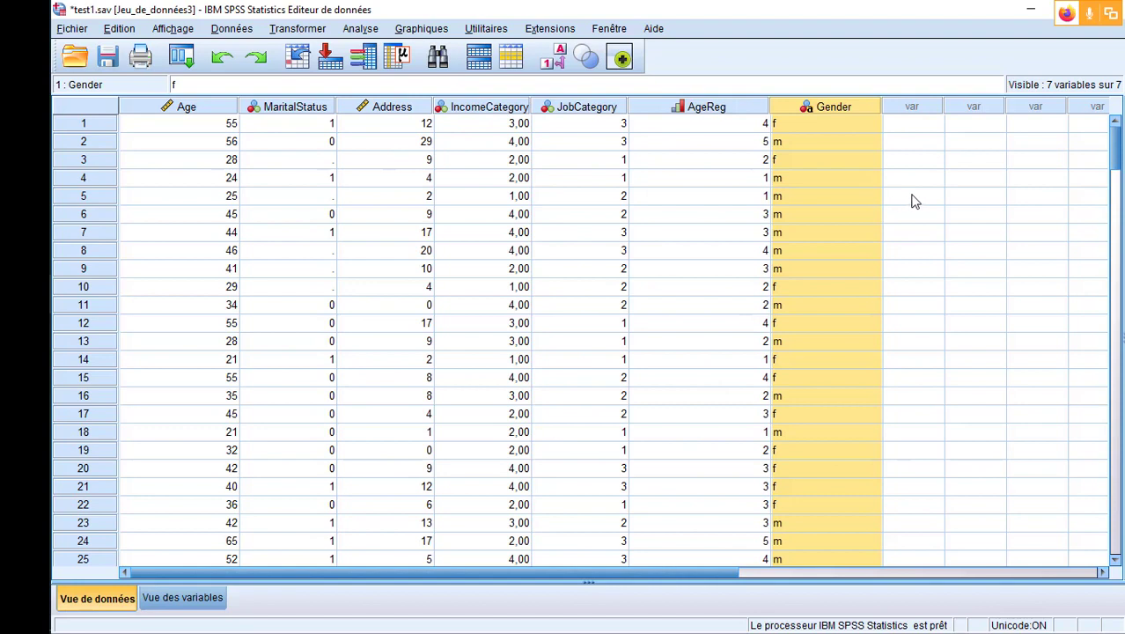
# Sort the cases by Gender in ascending order and narrow the Gender column
pyautogui.rightClick(836, 106)
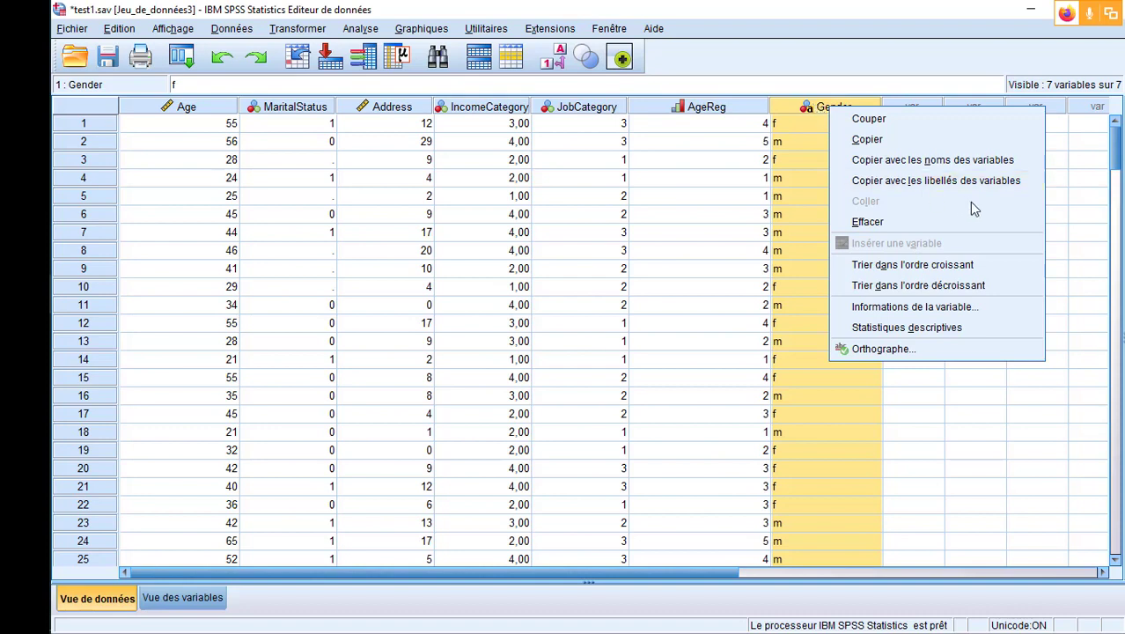
pyautogui.click(913, 264)
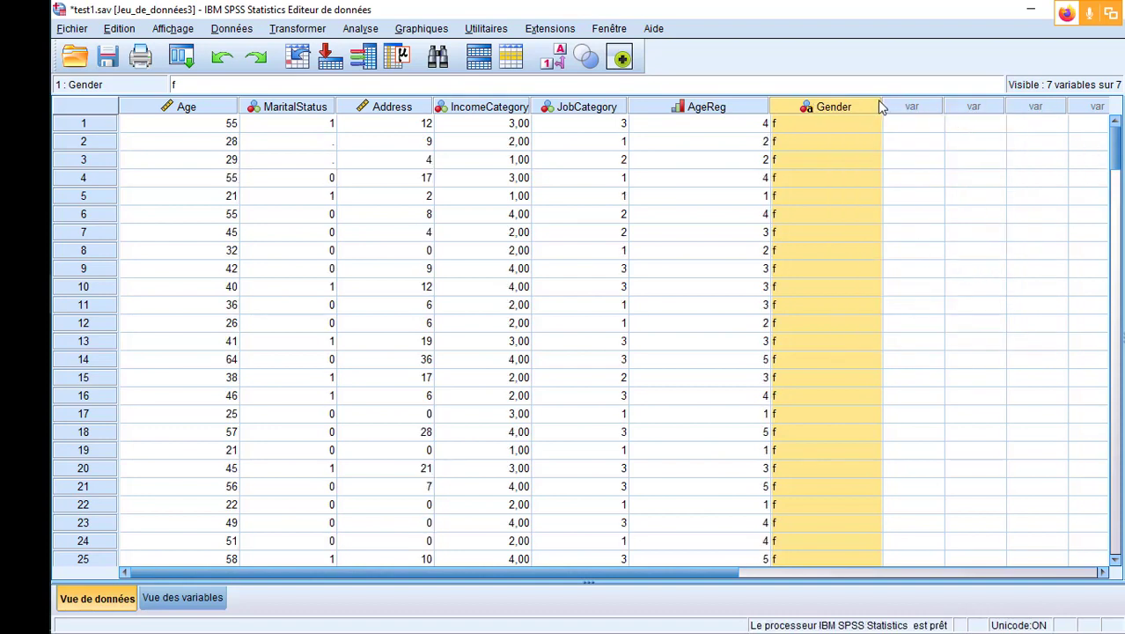
pyautogui.moveTo(882, 106); pyautogui.dragTo(851, 107)
pyautogui.moveTo(1111, 158); pyautogui.dragTo(1114, 132)
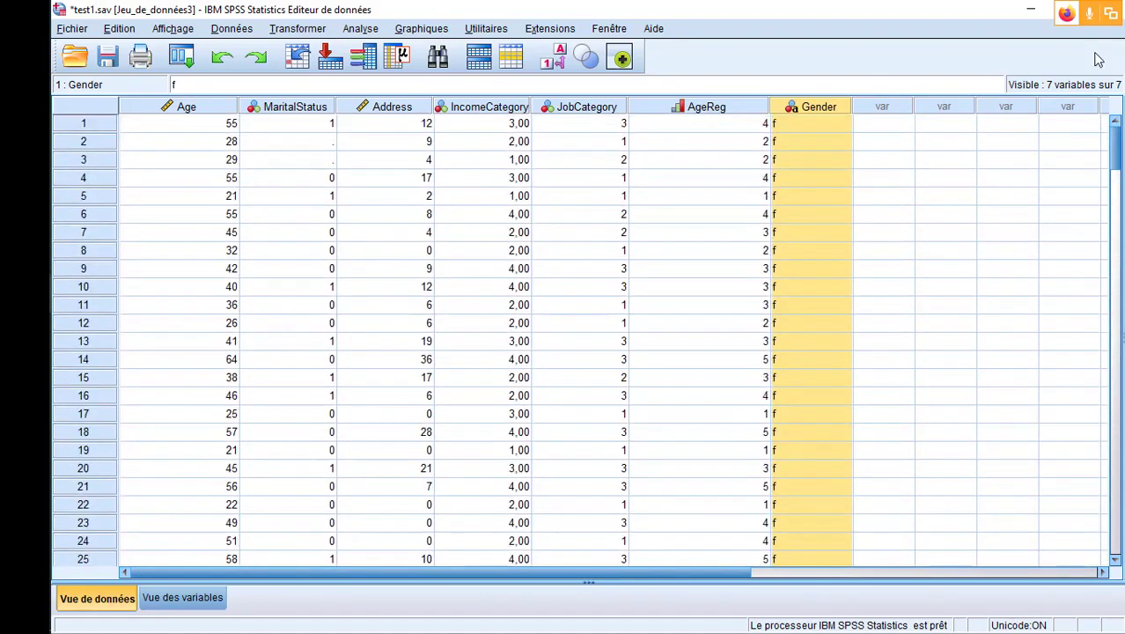
# Enter 1 in the first row of the empty column after Gender and copy that cell
pyautogui.click(880, 124)
pyautogui.write('1')
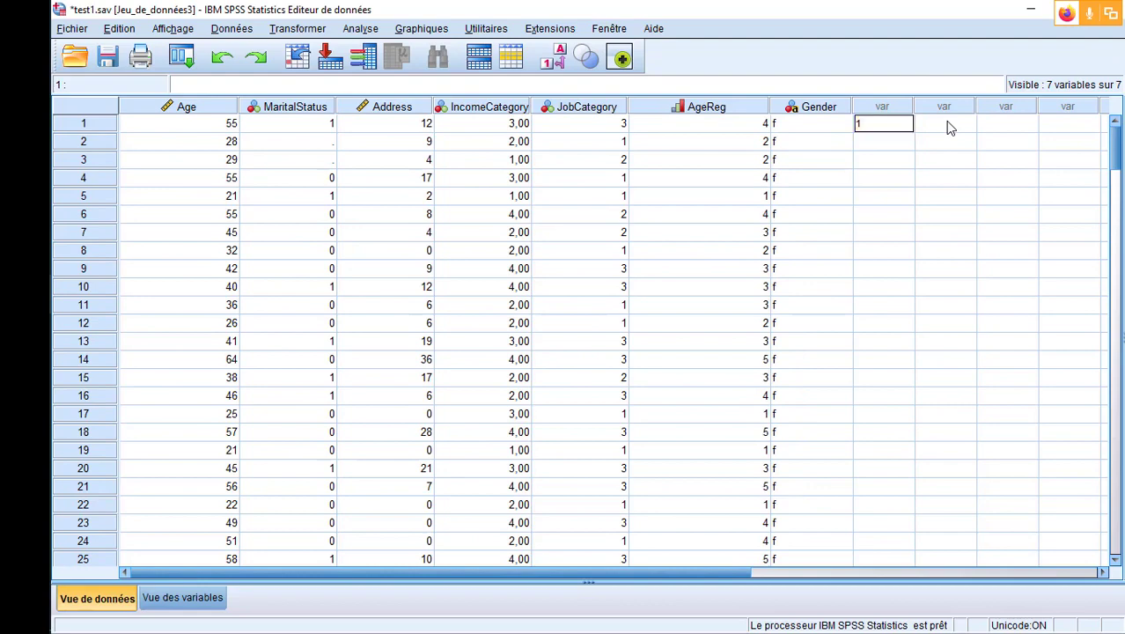
pyautogui.press('Return')
pyautogui.hotkey('ctrl', 'space')
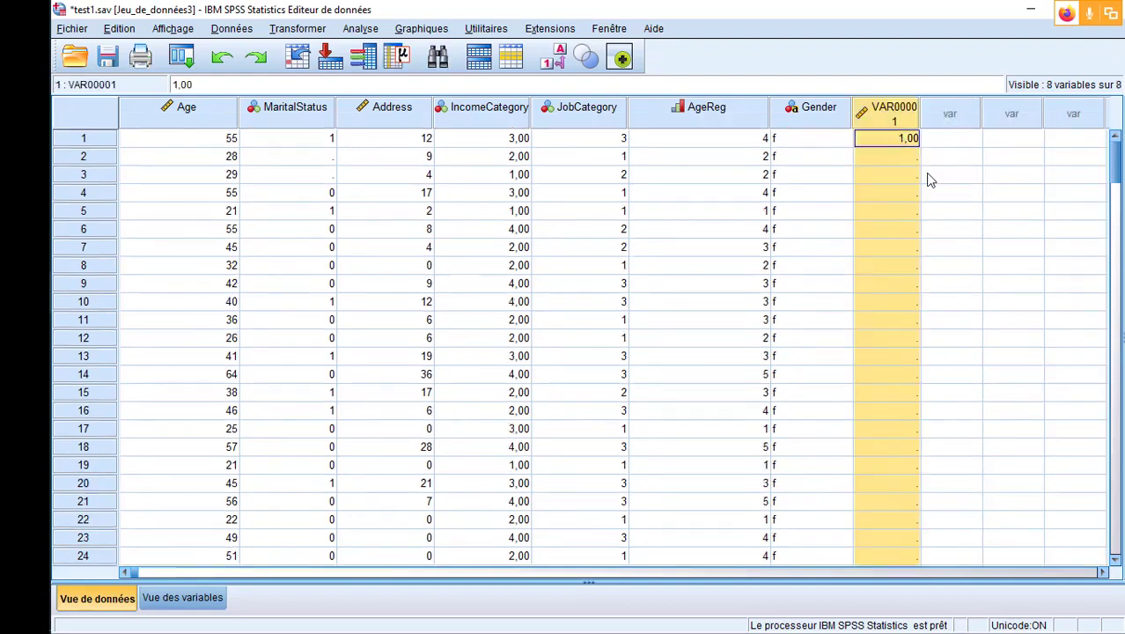
pyautogui.click(909, 175)
pyautogui.click(899, 139)
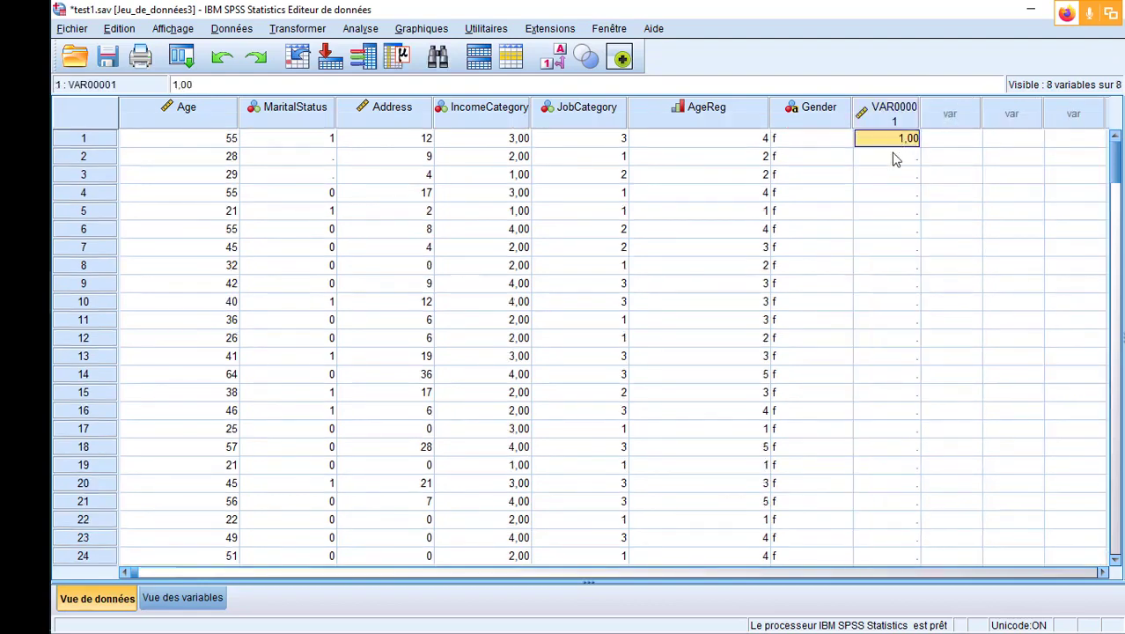
# Paste the code 1 into rows 2 to 100 of the new column, covering the remaining f cases
pyautogui.click(889, 158)
pyautogui.scroll(-13, 887, 184)
pyautogui.scroll(-17, 889, 188)
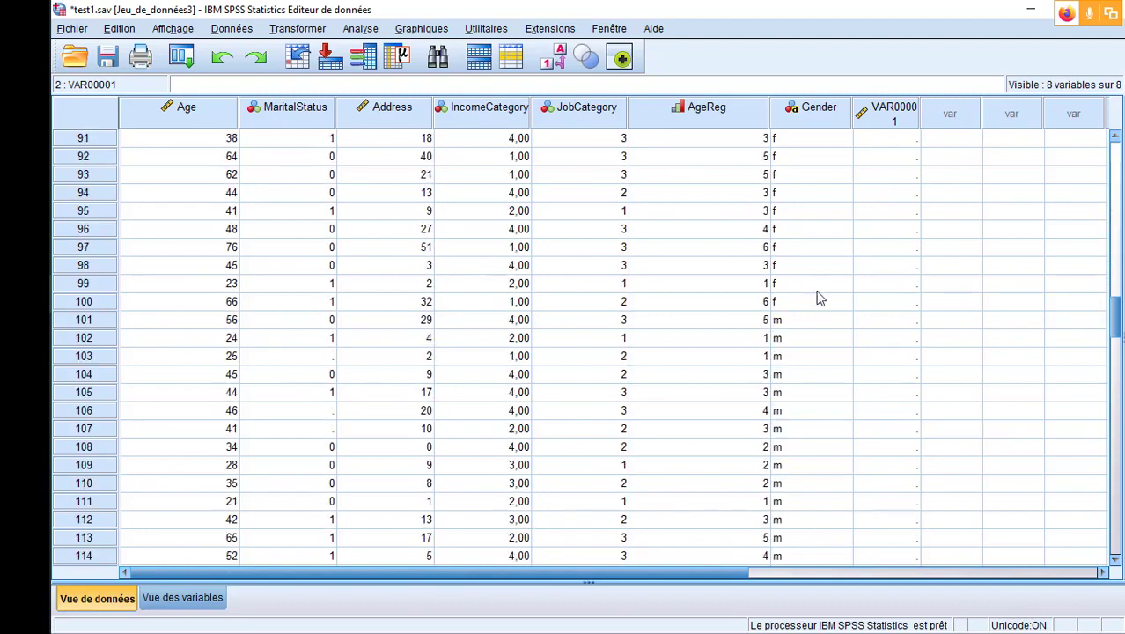
pyautogui.keyDown('shift'); pyautogui.click(871, 305); pyautogui.keyUp('shift')
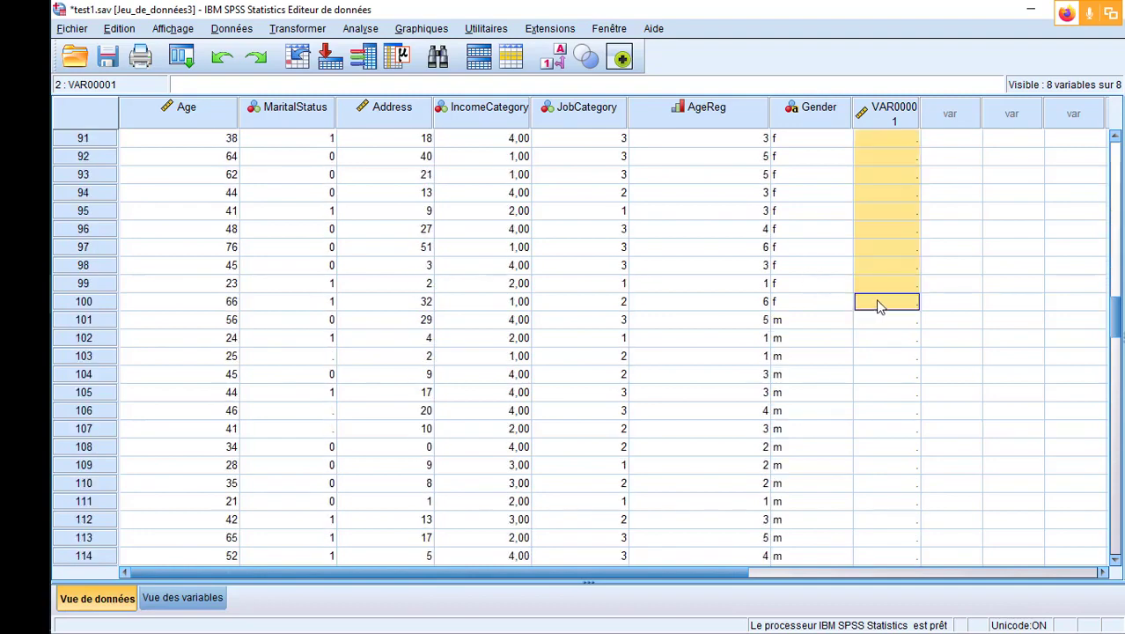
pyautogui.rightClick(874, 301)
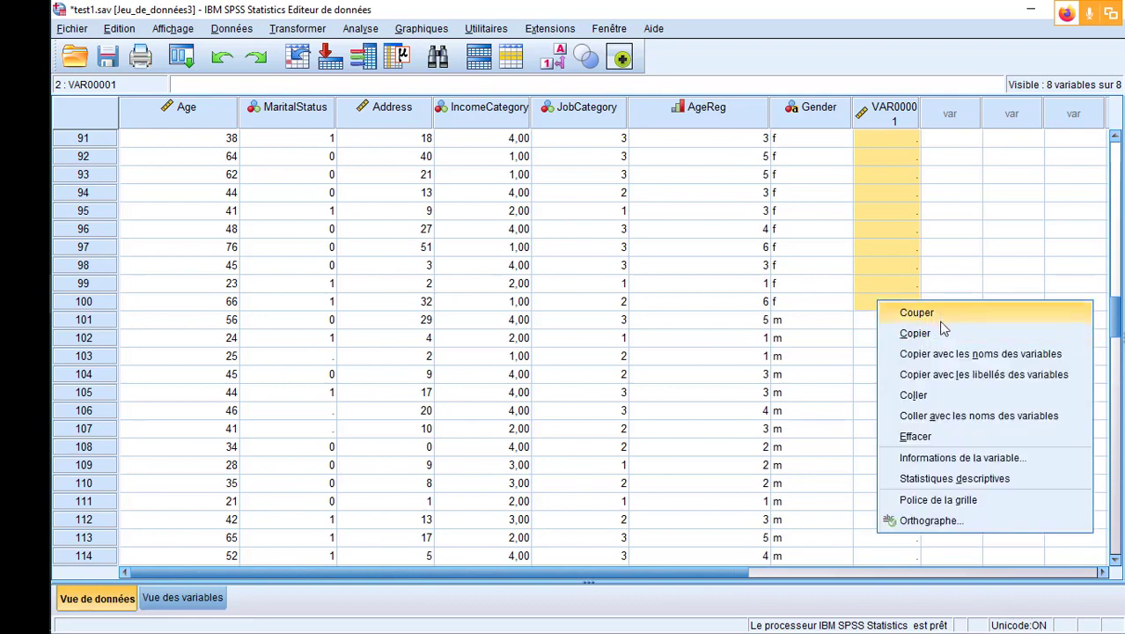
pyautogui.click(943, 389)
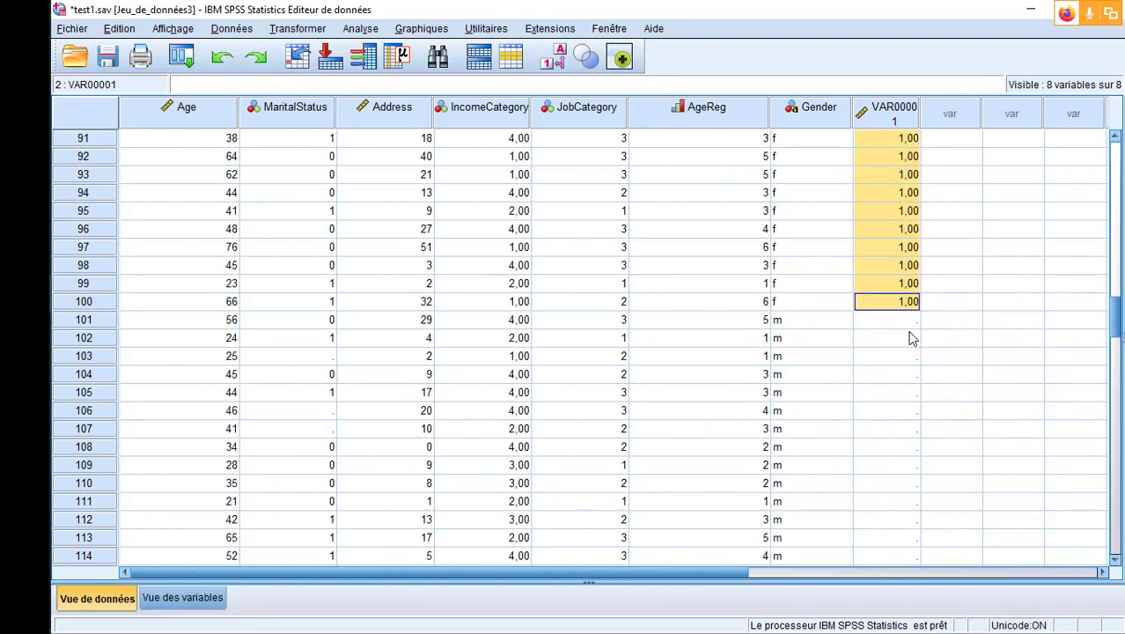
# Enter 2 in row 101 of the new column, the first m case, and copy that cell
pyautogui.press('Down')
pyautogui.write('2')
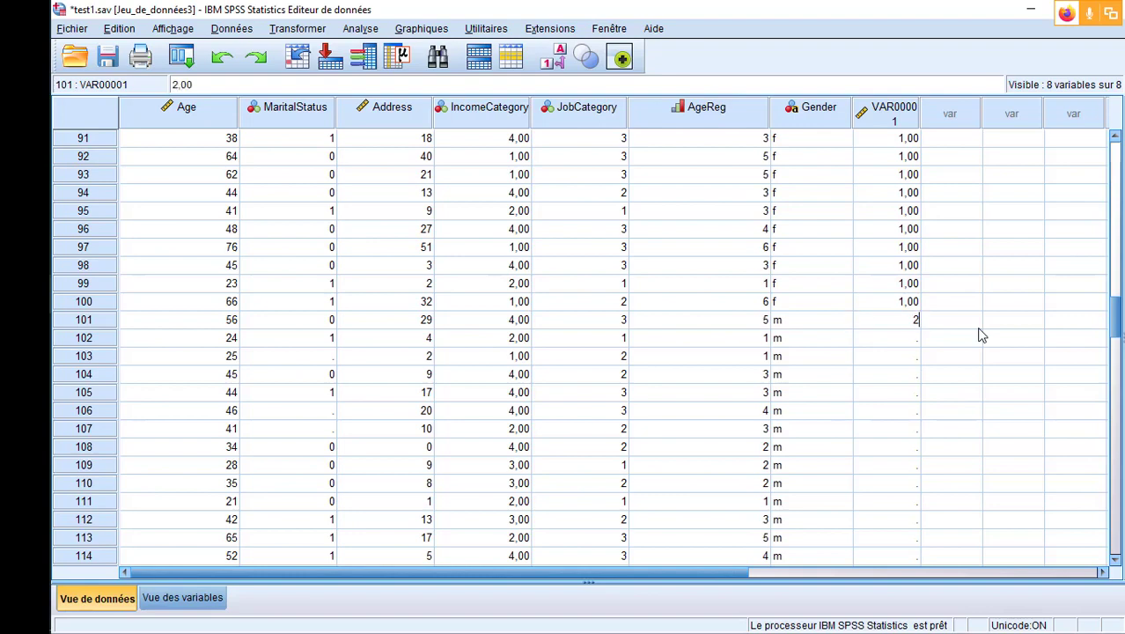
pyautogui.press('Return')
pyautogui.press('Up')
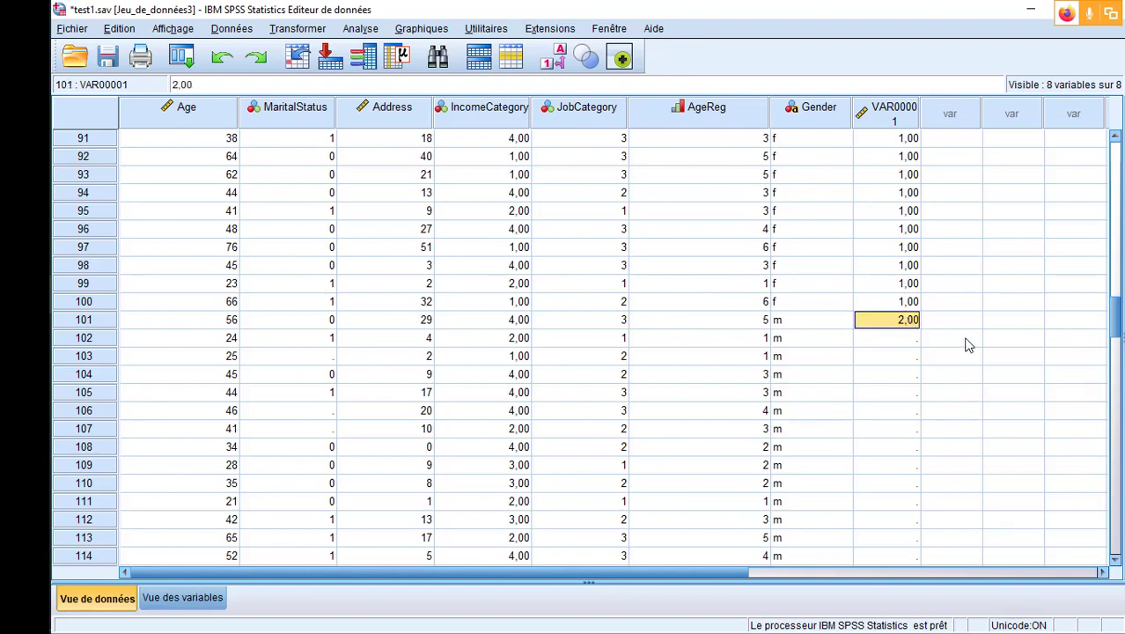
# Paste the code 2 into rows 102 to 200 of the new column, covering the remaining m cases
pyautogui.click(899, 339)
pyautogui.scroll(-13, 902, 342)
pyautogui.scroll(-20, 898, 339)
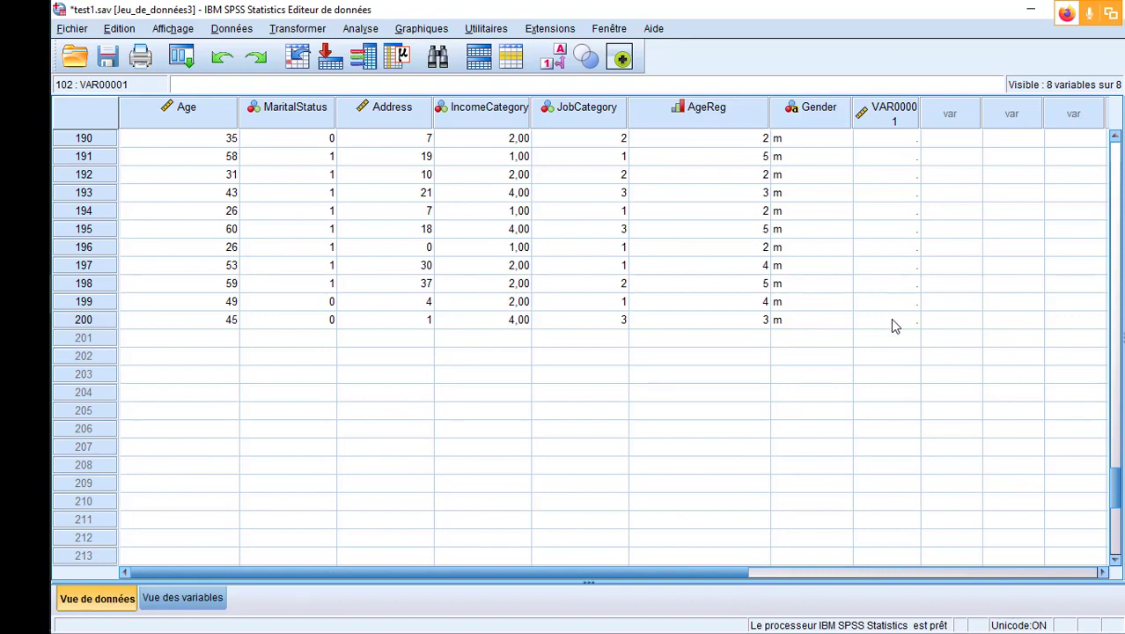
pyautogui.keyDown('shift'); pyautogui.click(890, 320); pyautogui.keyUp('shift')
pyautogui.rightClick(891, 318)
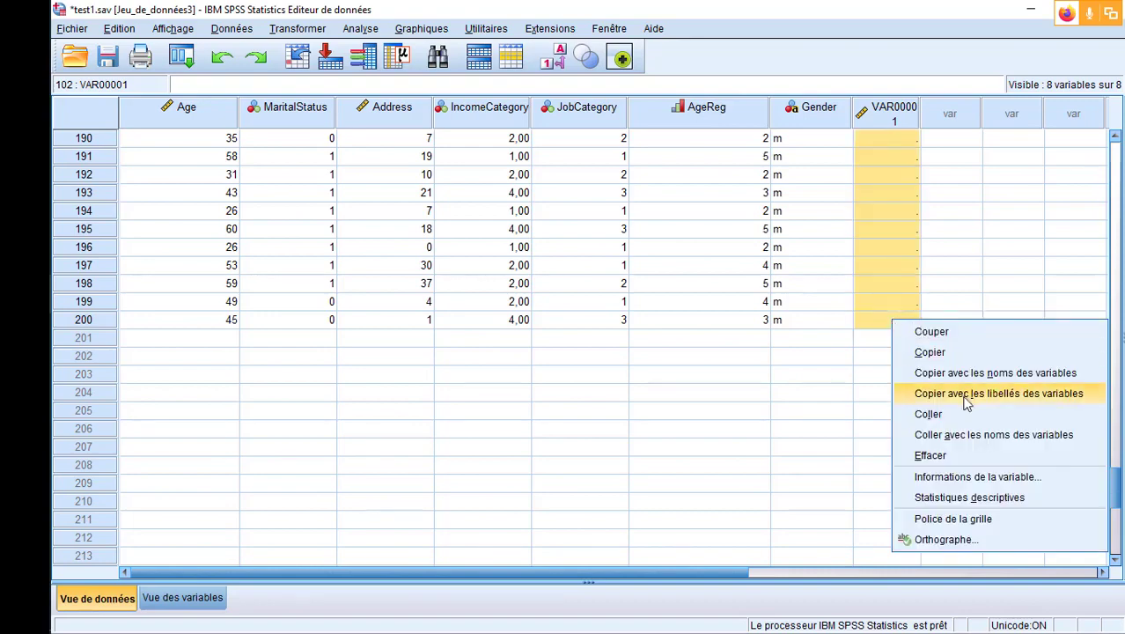
pyautogui.click(931, 416)
pyautogui.scroll(20, 955, 384)
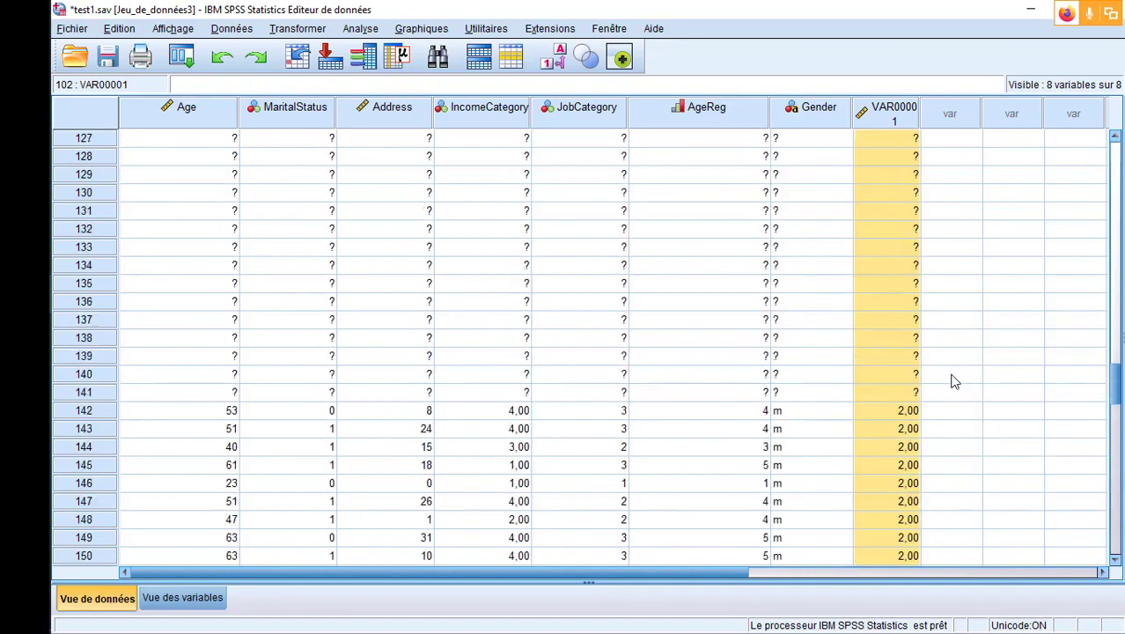
pyautogui.scroll(15, 955, 382)
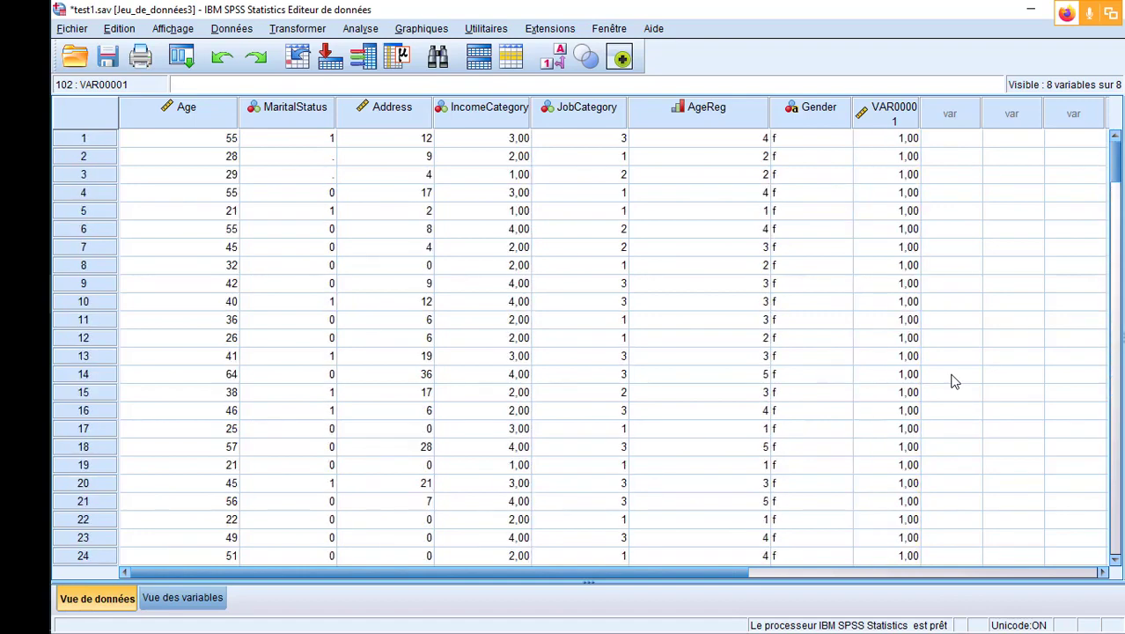
# Widen the new code column so its name fits on one line, and narrow the AgeReg column
pyautogui.moveTo(921, 113); pyautogui.dragTo(947, 113)
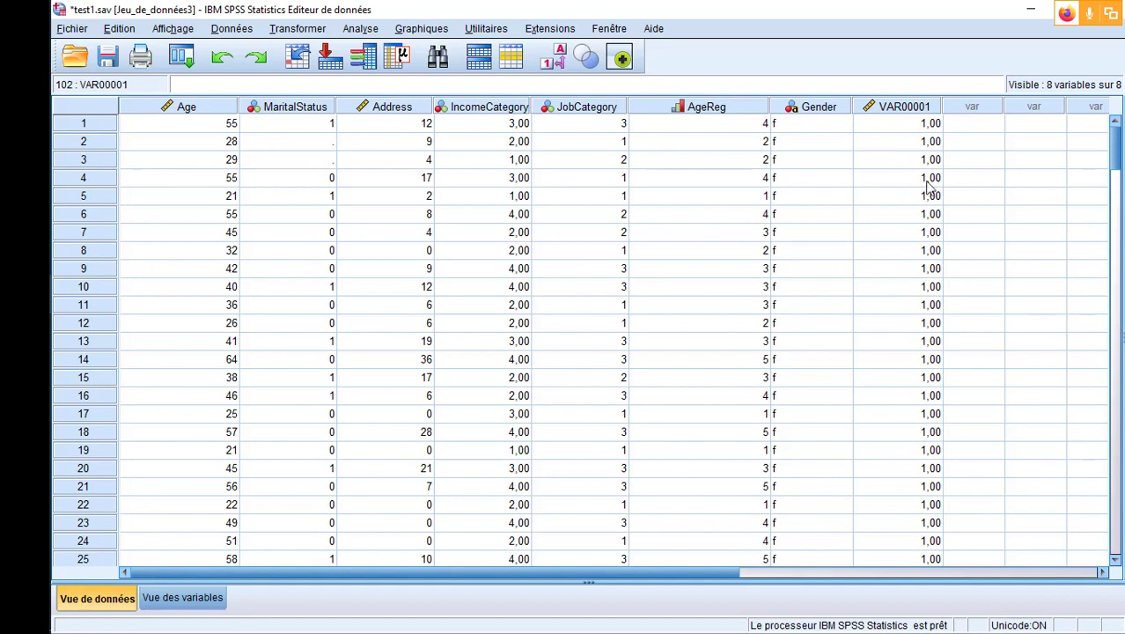
pyautogui.click(898, 109)
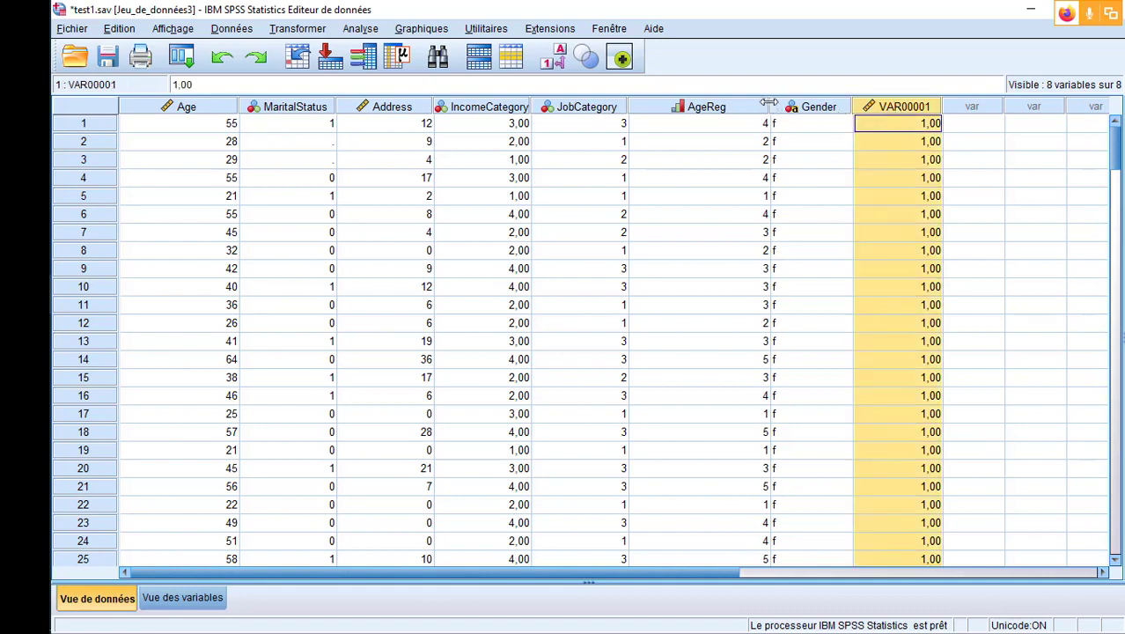
pyautogui.moveTo(772, 106); pyautogui.dragTo(711, 107)
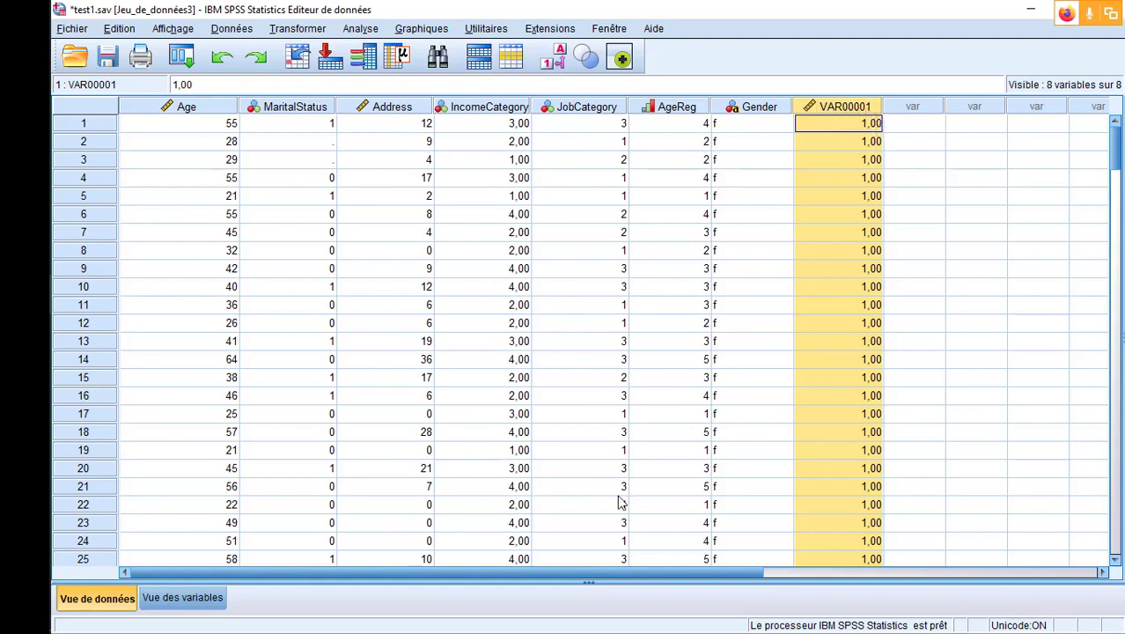
# Rename the variable VAR00001 as GenreCodif1 and check the new name in the data view
pyautogui.click(182, 597)
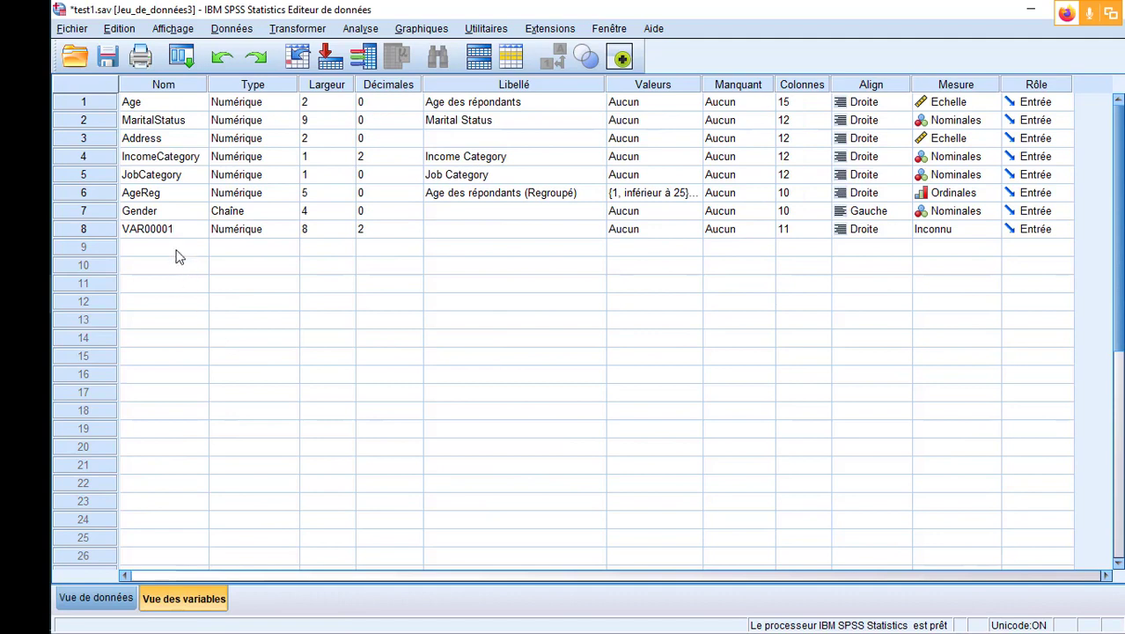
pyautogui.click(173, 232)
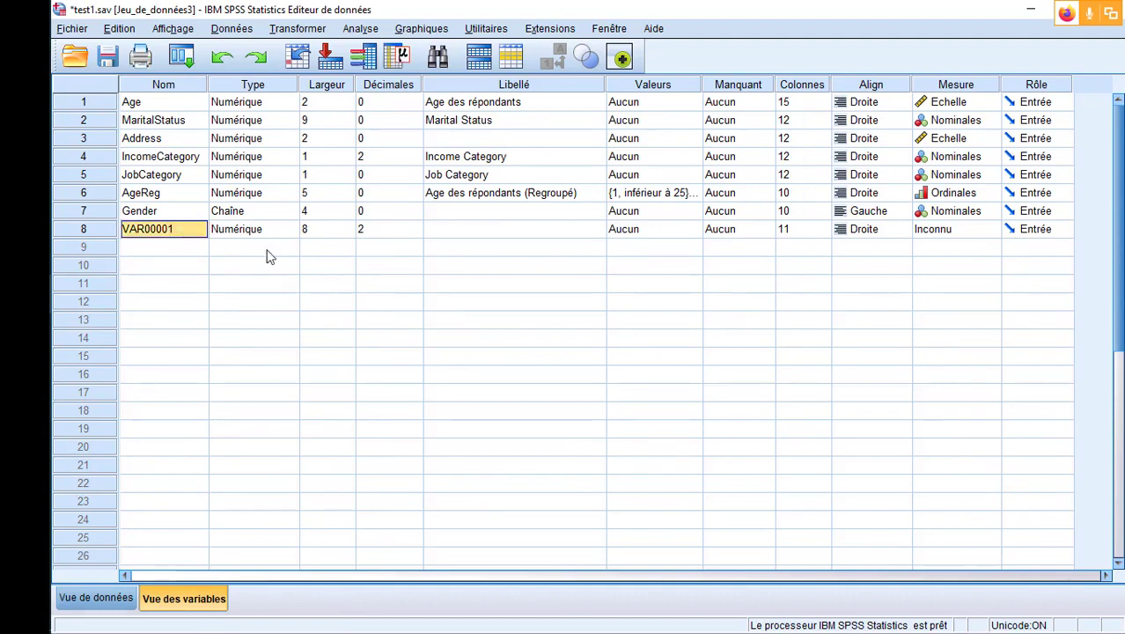
pyautogui.write('Ge')
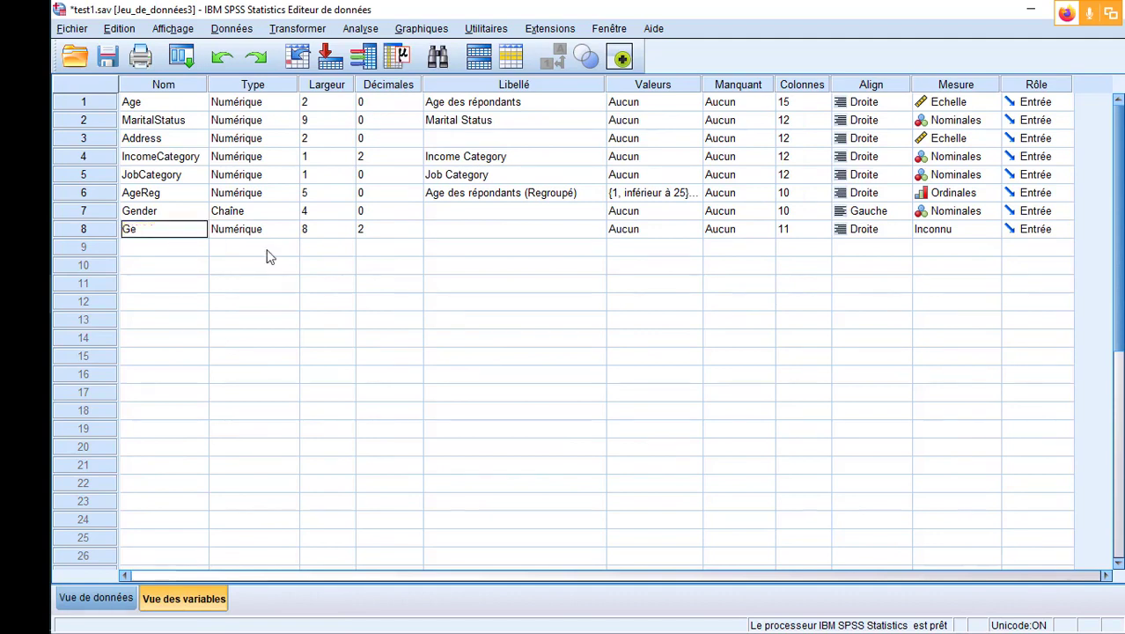
pyautogui.write('nreCodif1')
pyautogui.click(289, 337)
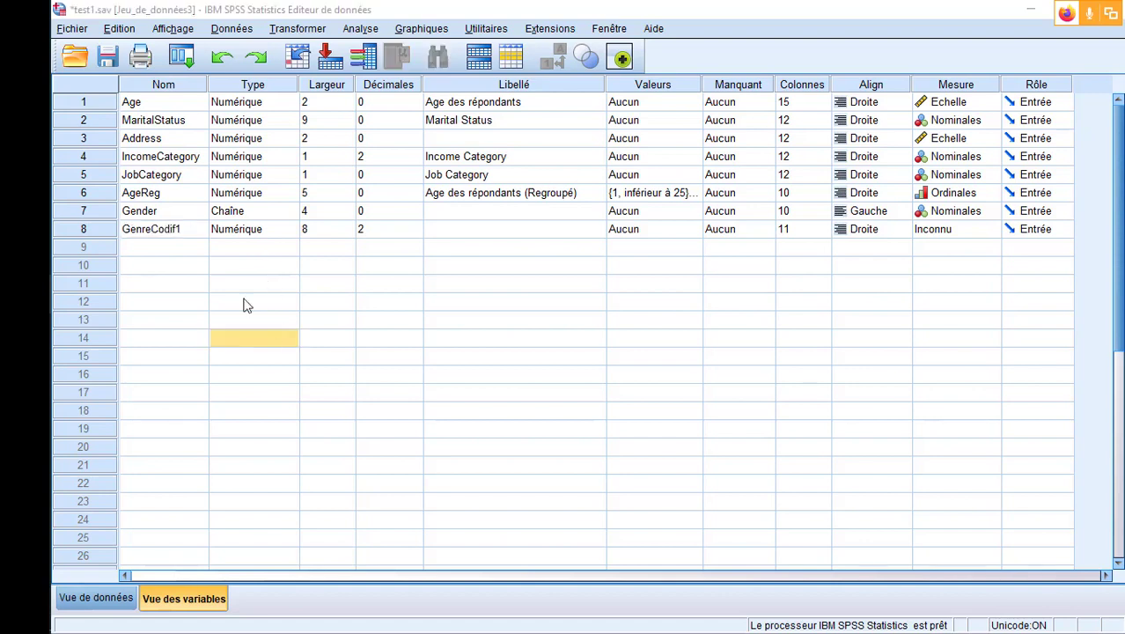
pyautogui.click(289, 337)
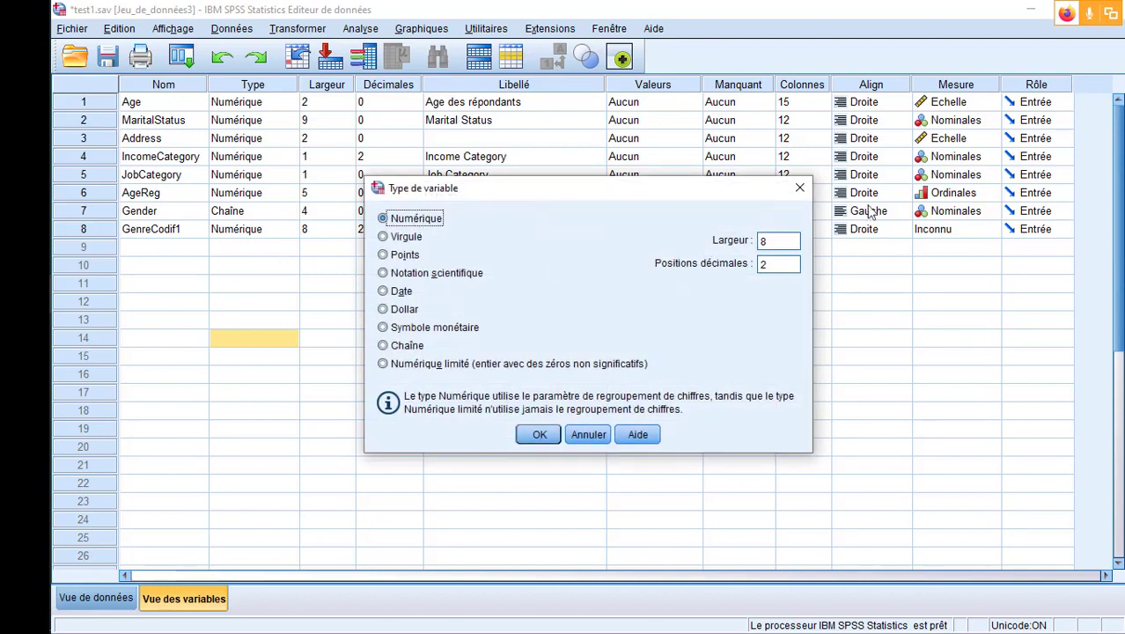
pyautogui.click(799, 187)
pyautogui.click(86, 229)
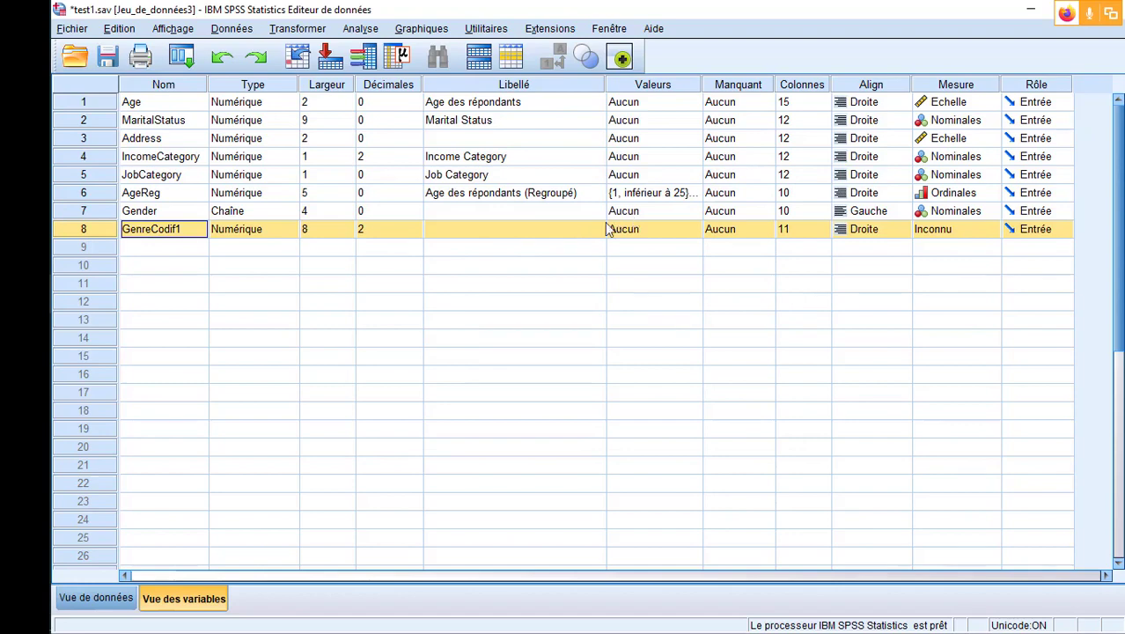
pyautogui.click(117, 597)
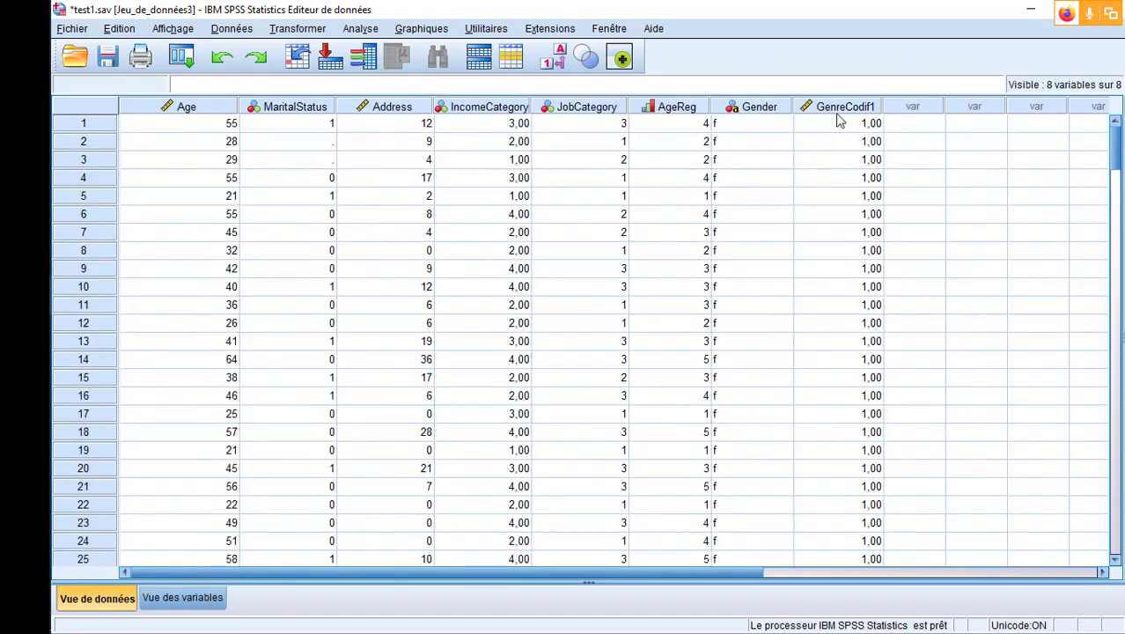
# Set the decimals of GenreCodif1 to 0 and check its codes in the data view
pyautogui.click(185, 599)
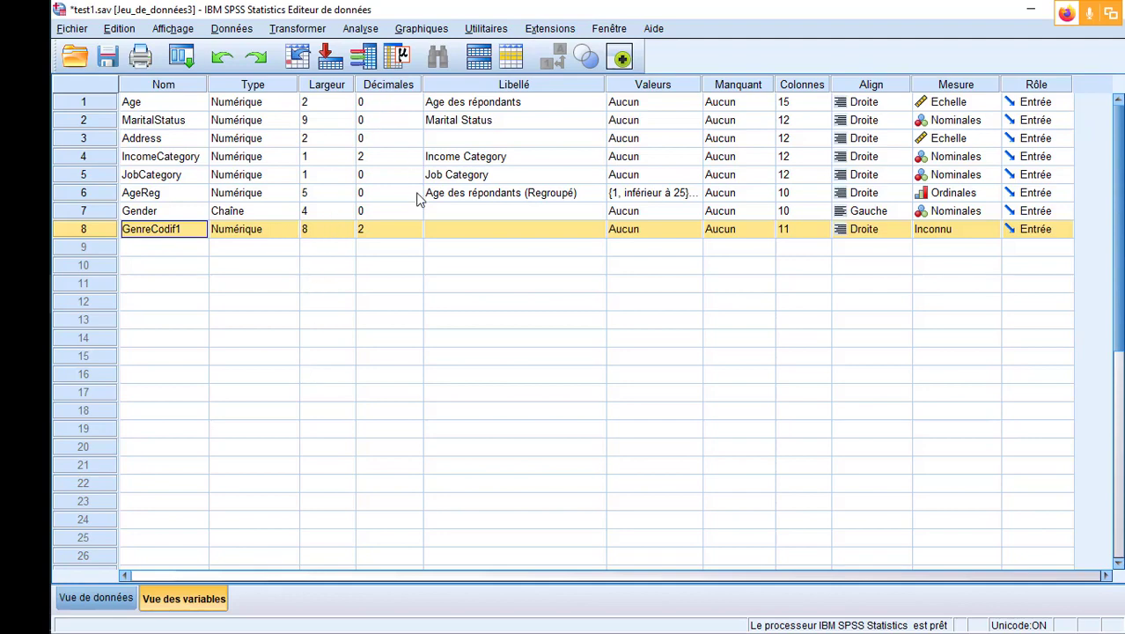
pyautogui.click(417, 231)
pyautogui.click(417, 233)
pyautogui.click(417, 232)
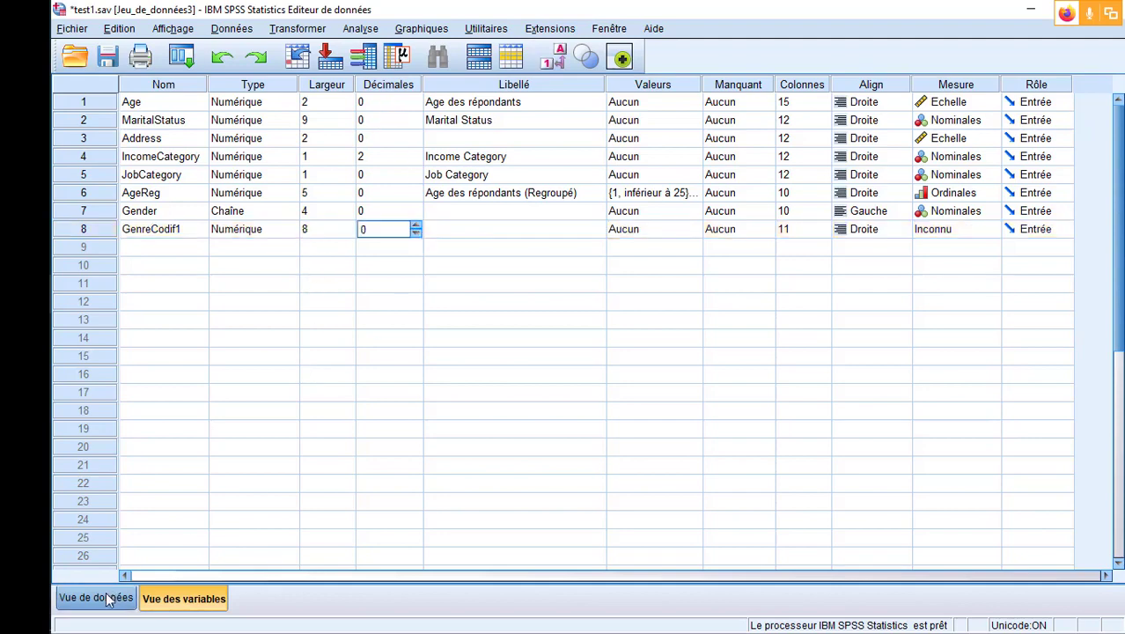
pyautogui.click(111, 597)
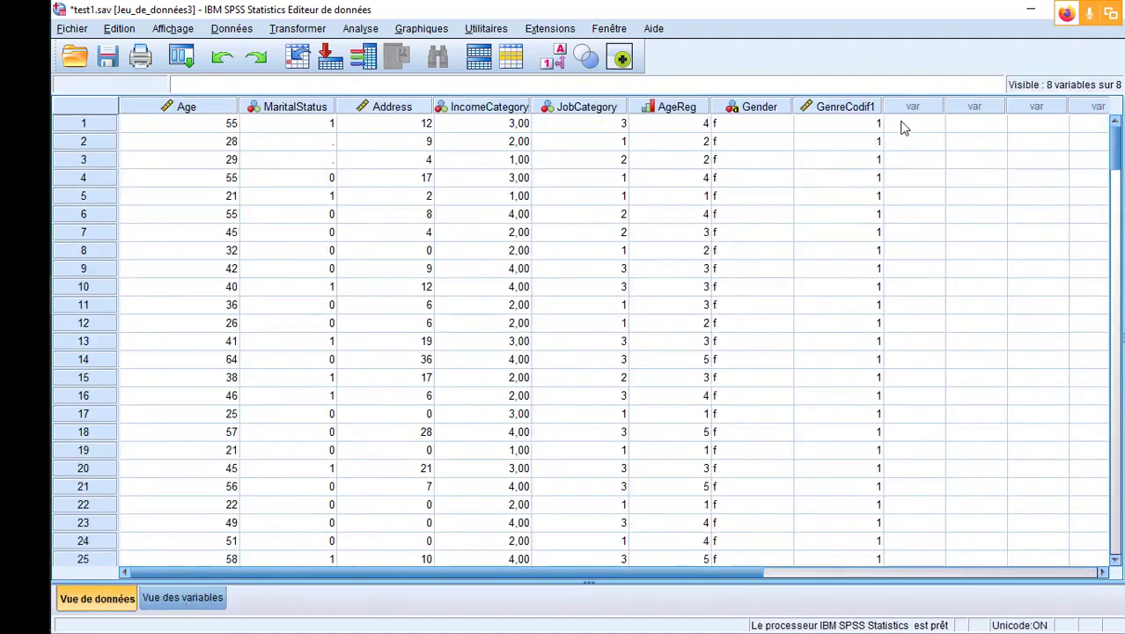
# In the value labels of GenreCodif1, add the label Femme for value 1
pyautogui.click(183, 598)
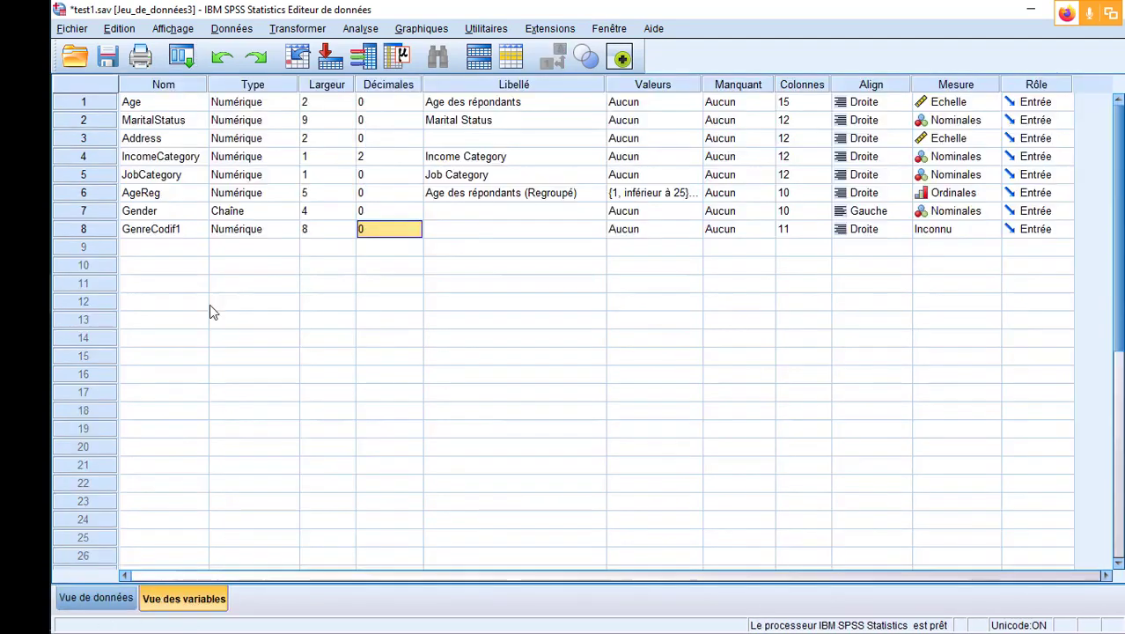
pyautogui.doubleClick(697, 228)
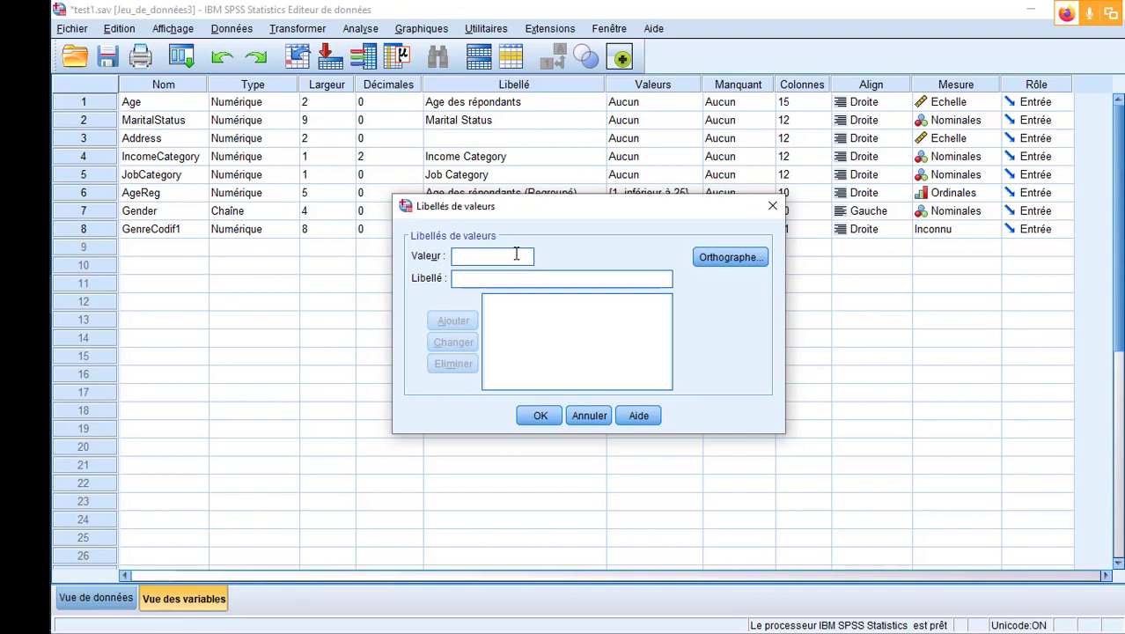
pyautogui.write('1')
pyautogui.click(515, 280)
pyautogui.write('Femme')
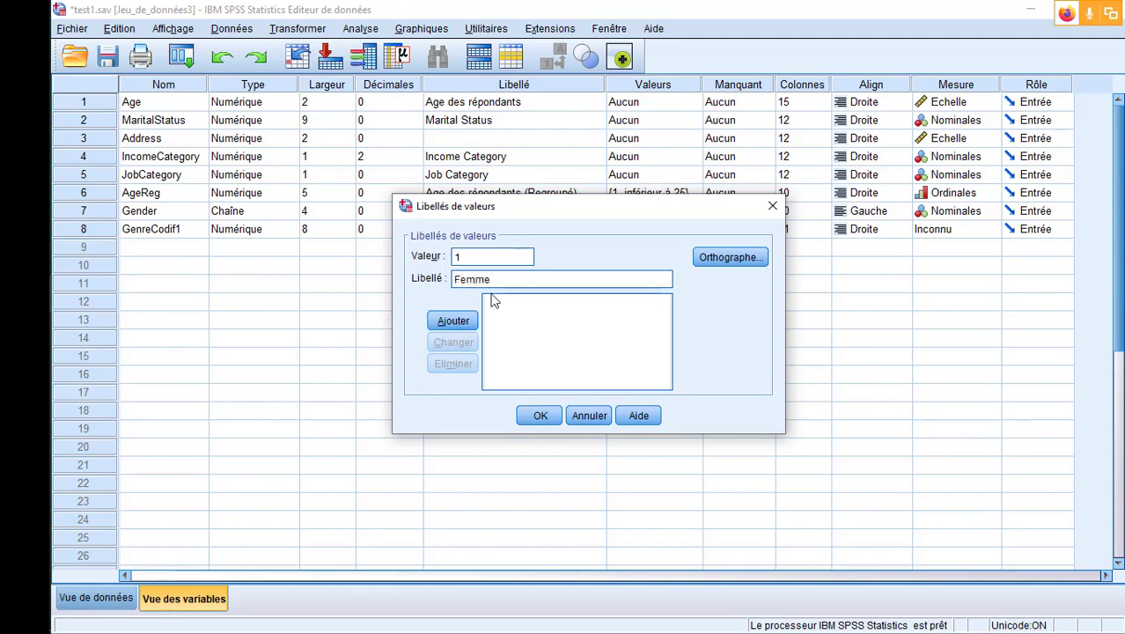
pyautogui.click(445, 321)
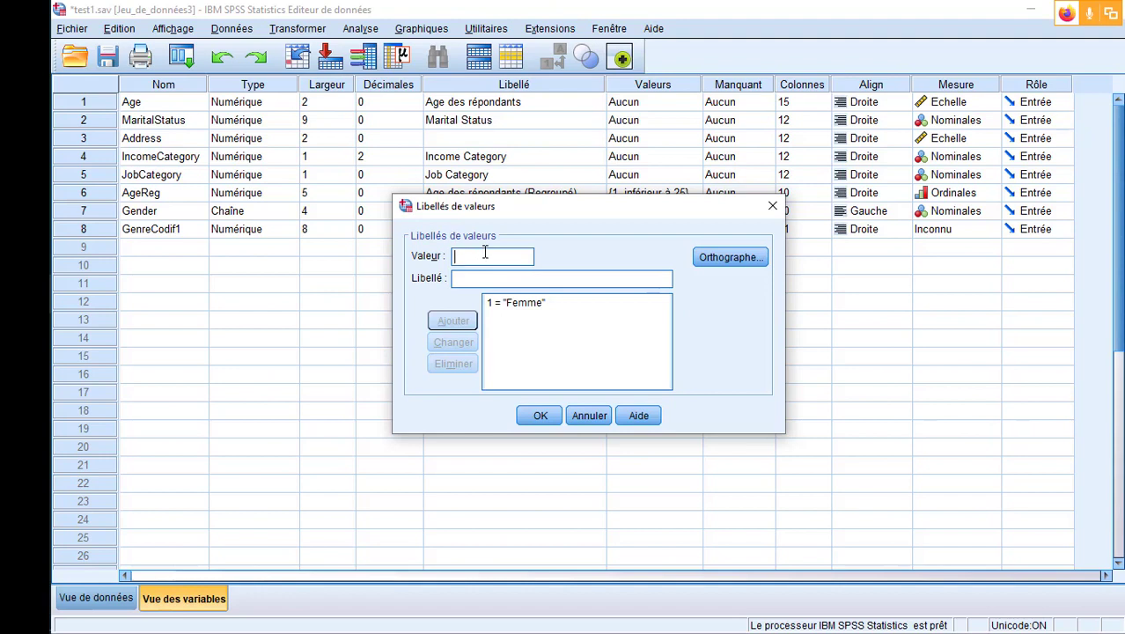
# Add the label Homme for value 2 and apply the value labels to GenreCodif1
pyautogui.write('2')
pyautogui.click(496, 280)
pyautogui.write('Homme')
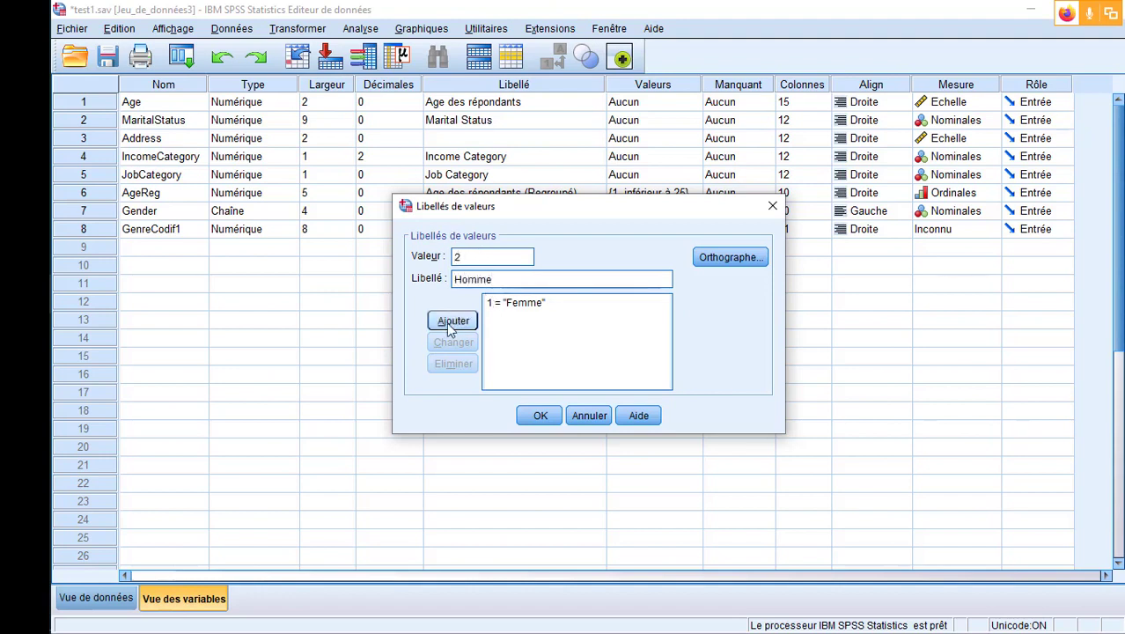
pyautogui.click(451, 322)
pyautogui.click(539, 416)
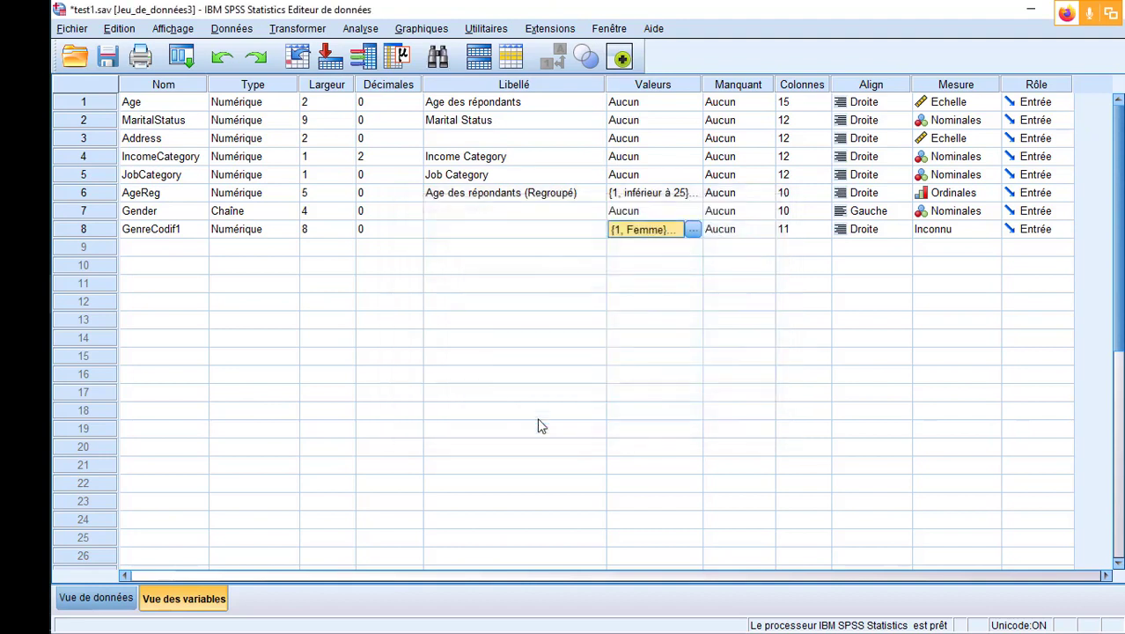
pyautogui.click(664, 273)
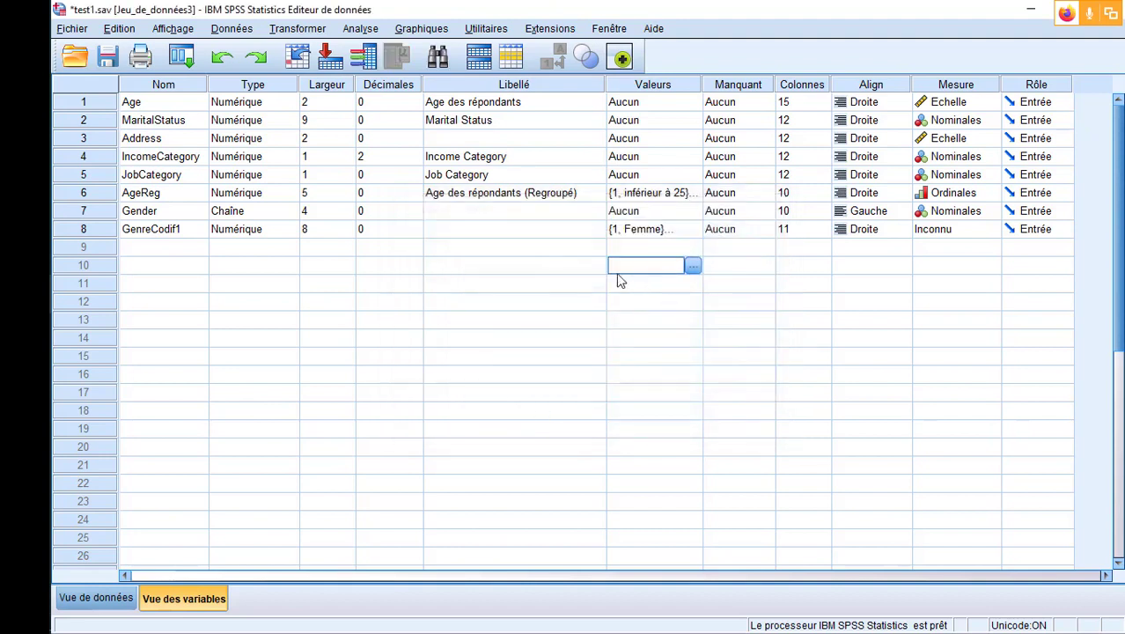
# Give the variable GenreCodif1 the label Genre Codifié 1
pyautogui.click(96, 233)
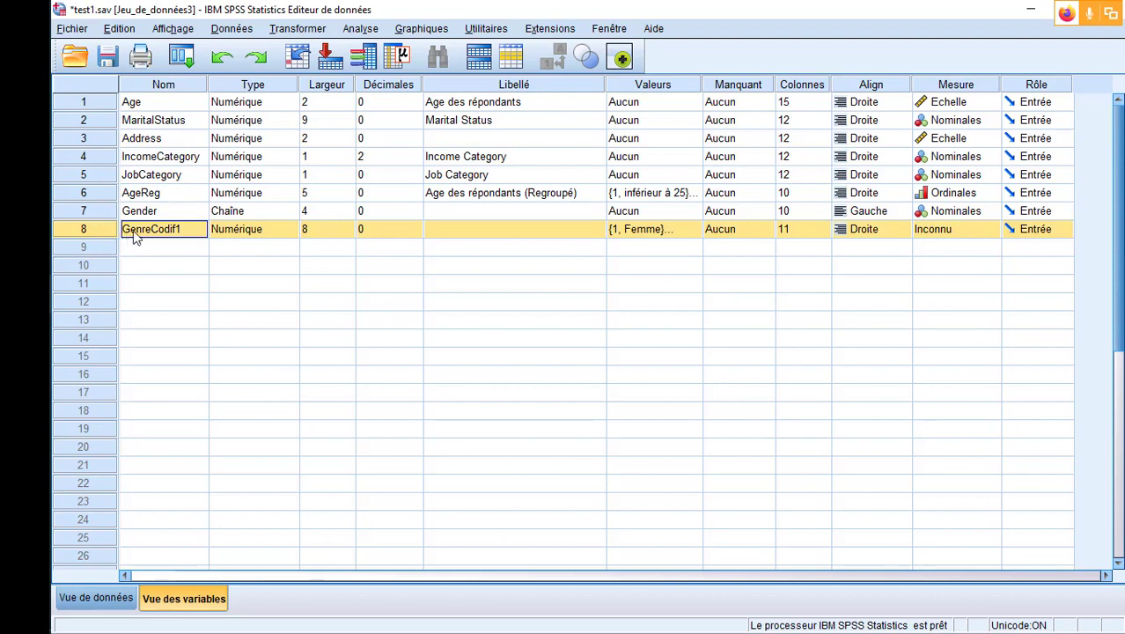
pyautogui.click(567, 236)
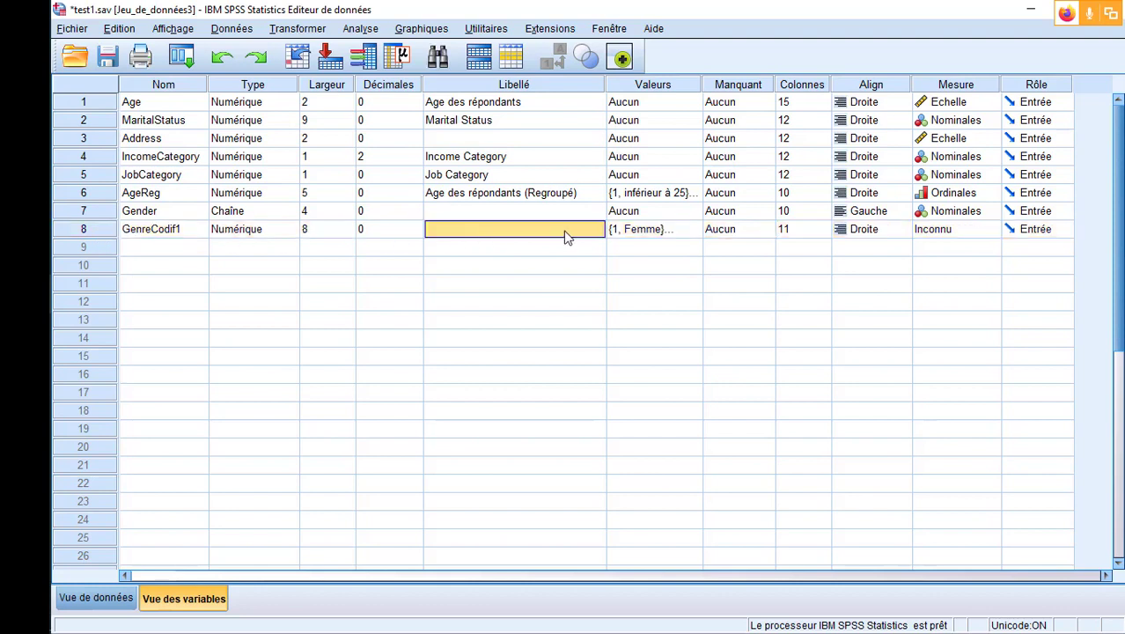
pyautogui.write('GEnre')
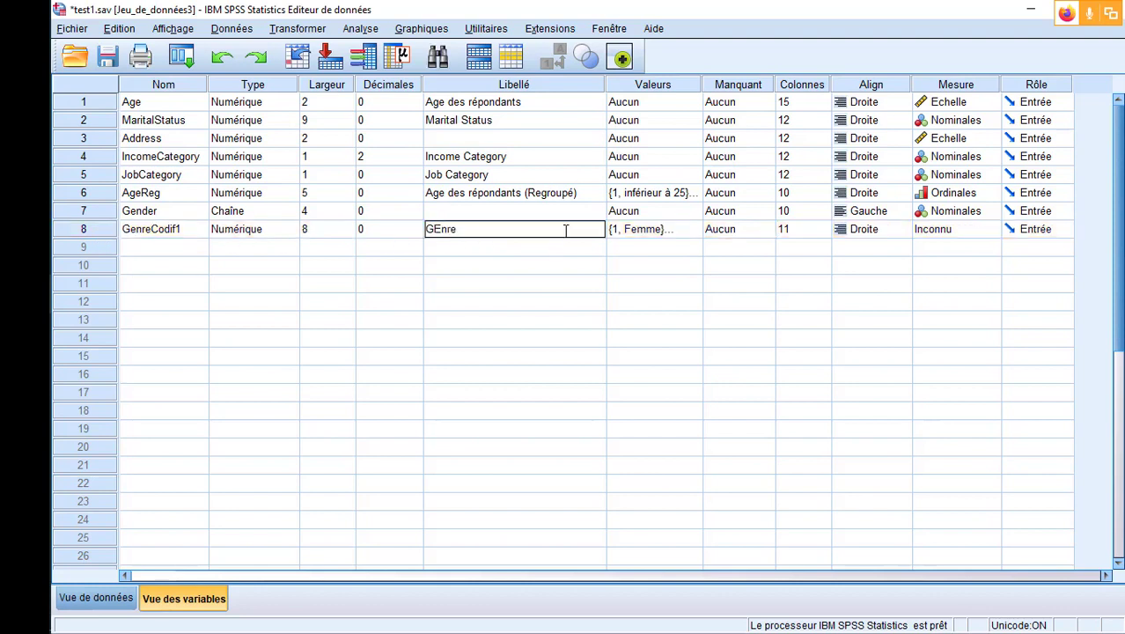
pyautogui.press('BackSpace')
pyautogui.press('BackSpace')
pyautogui.press('BackSpace')
pyautogui.press('BackSpace')
pyautogui.write('enre Codifié 1')
pyautogui.press('Return')
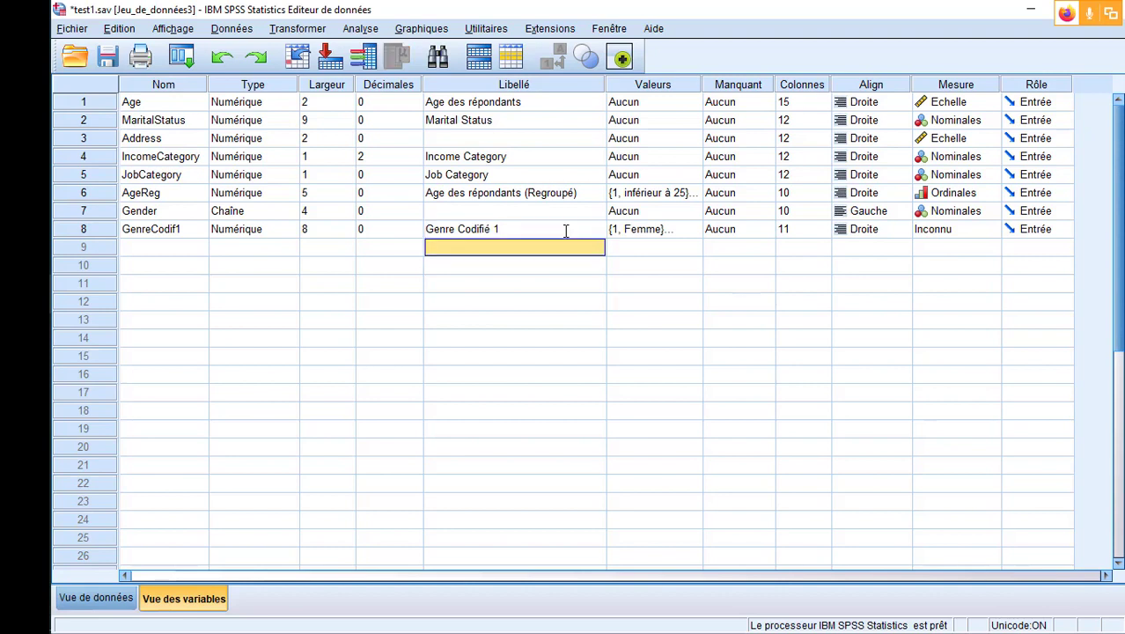
# Set the measurement level of GenreCodif1 to Nominales
pyautogui.click(97, 234)
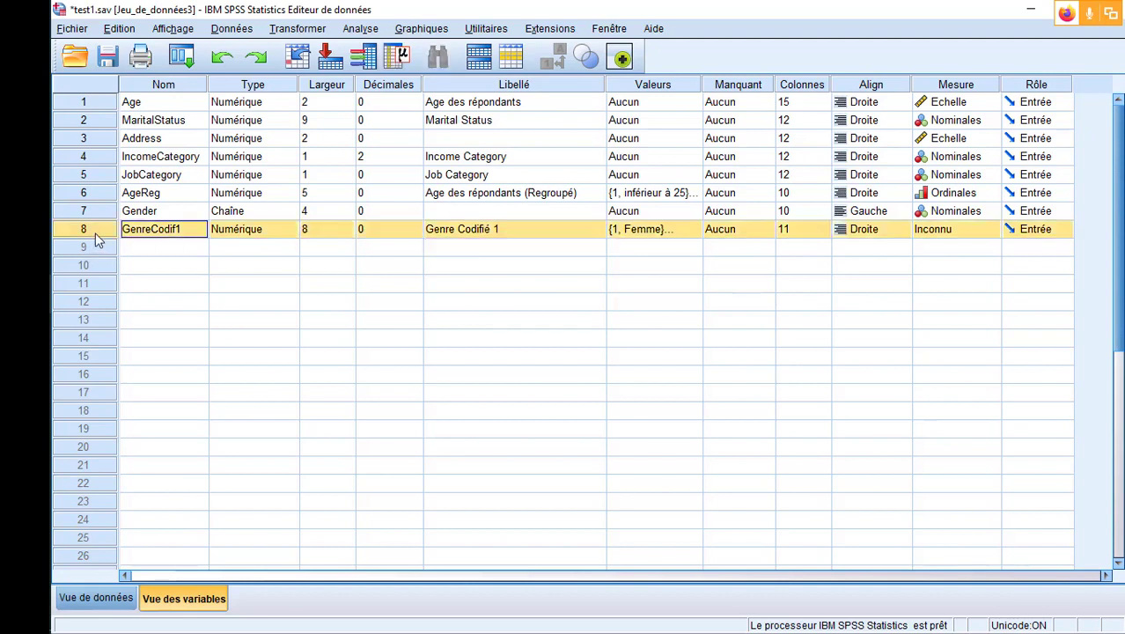
pyautogui.click(995, 232)
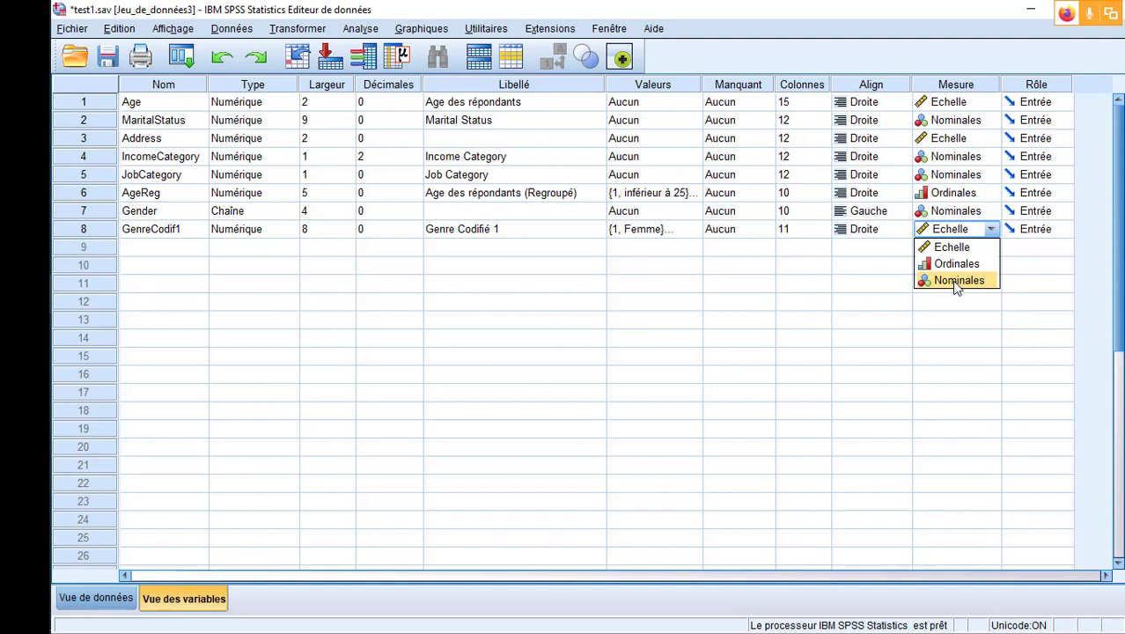
pyautogui.click(957, 282)
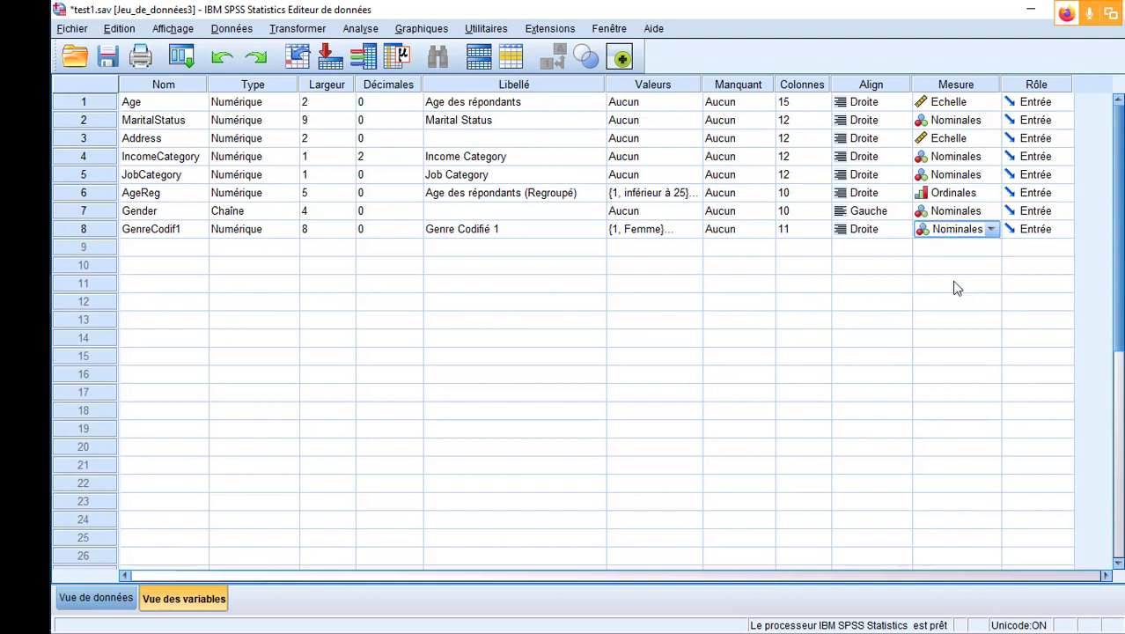
# Review the value labels of GenreCodif1 and AgeReg, and compare the GenreCodif1 and Gender columns in the data view
pyautogui.click(700, 229)
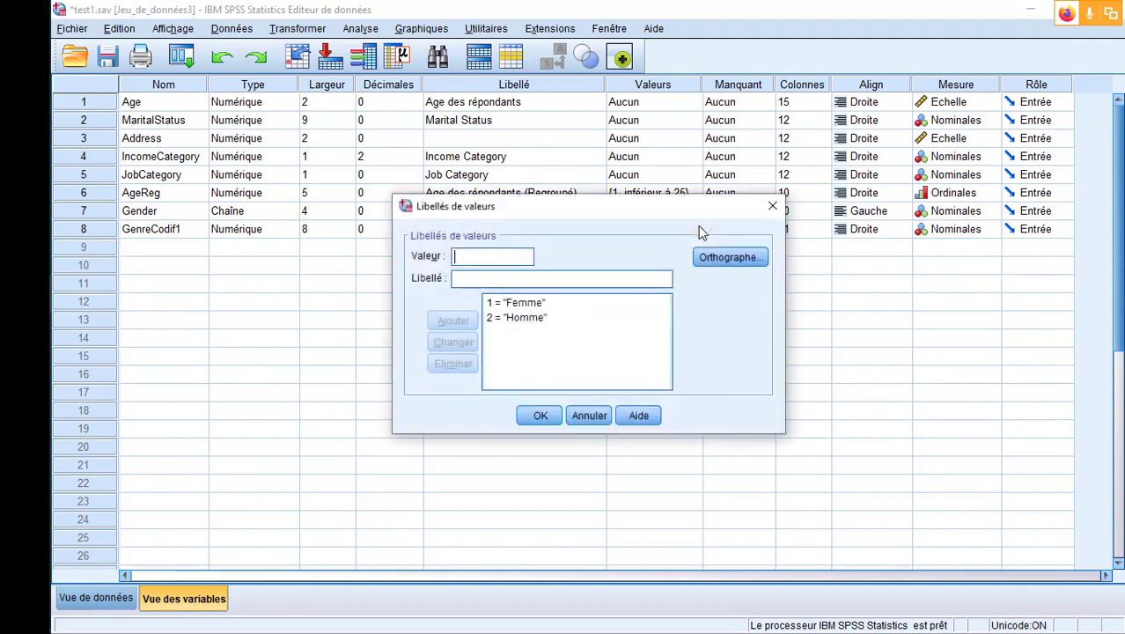
pyautogui.click(516, 317)
pyautogui.click(773, 206)
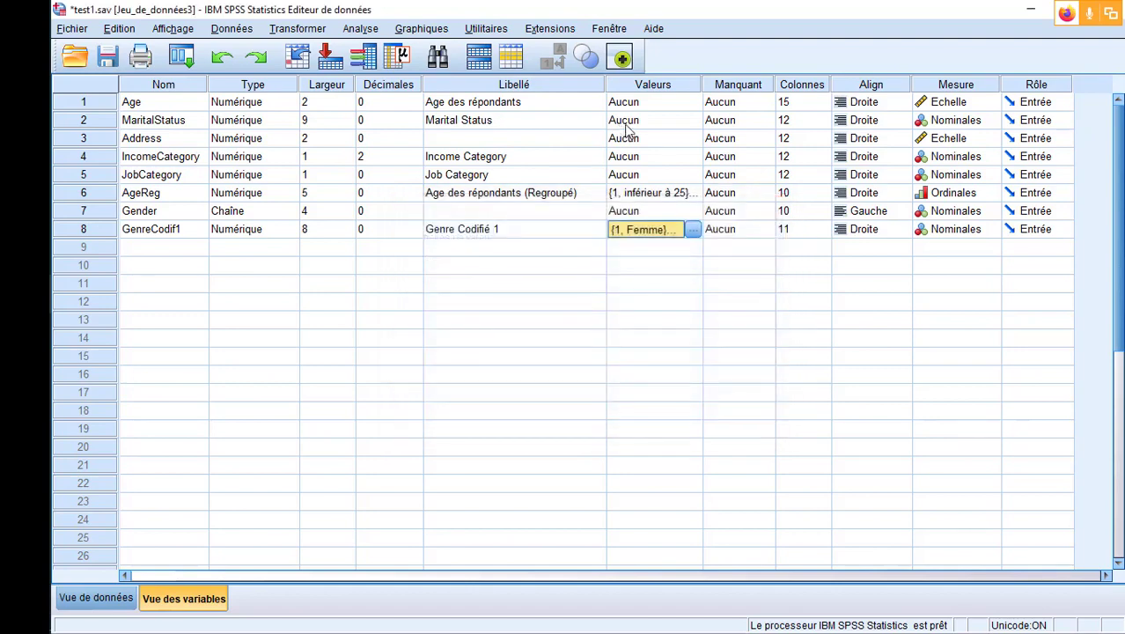
pyautogui.click(102, 197)
pyautogui.click(698, 195)
pyautogui.click(693, 193)
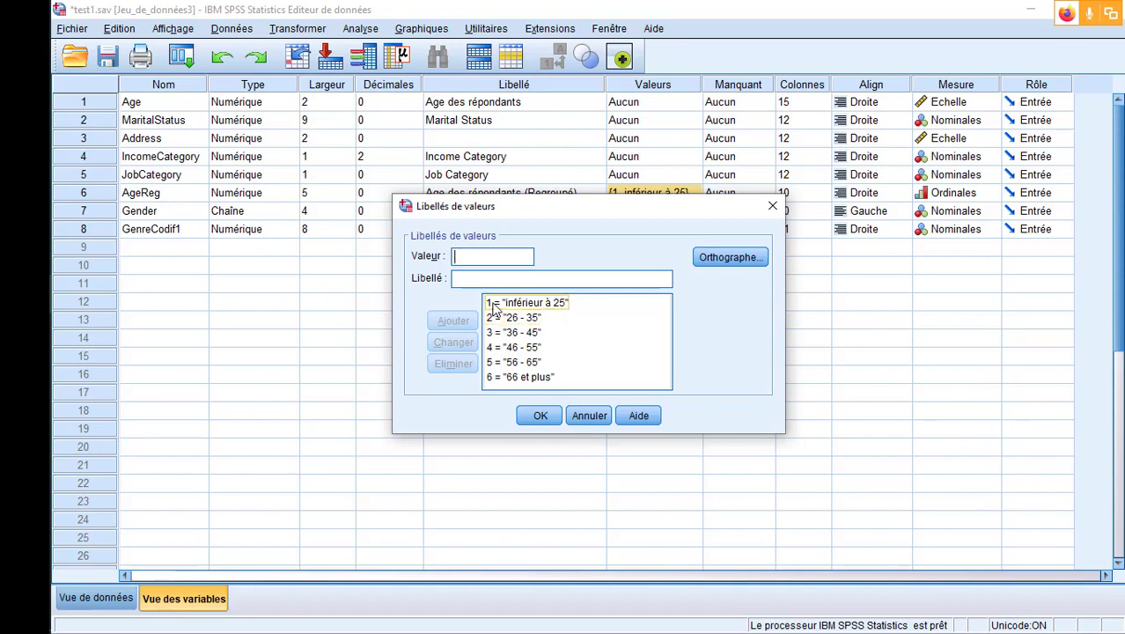
pyautogui.click(772, 206)
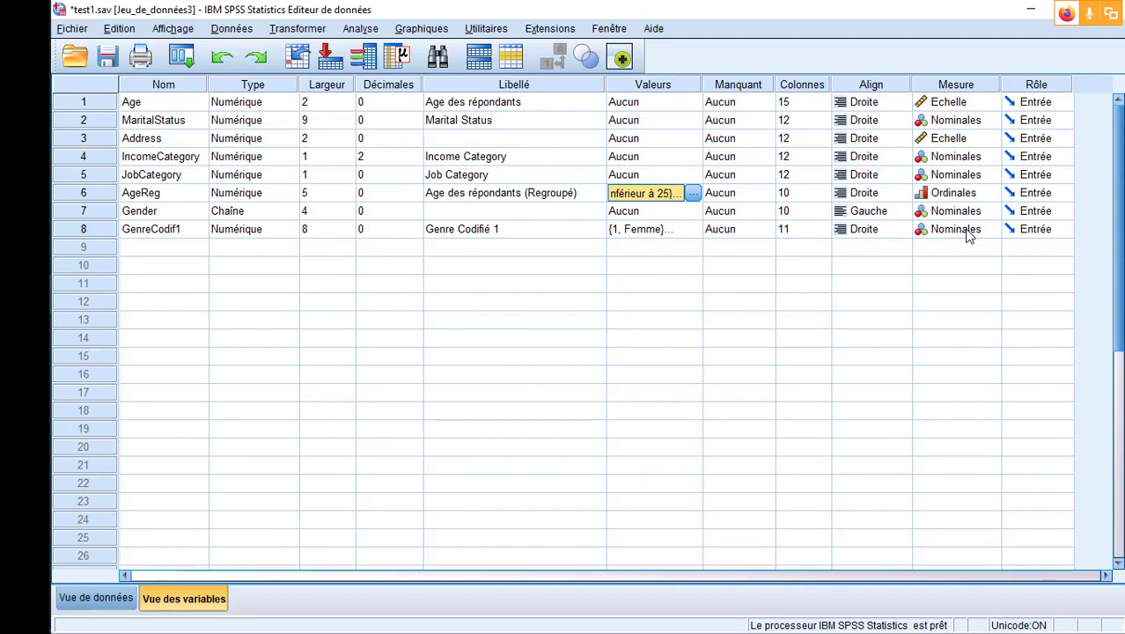
pyautogui.click(121, 606)
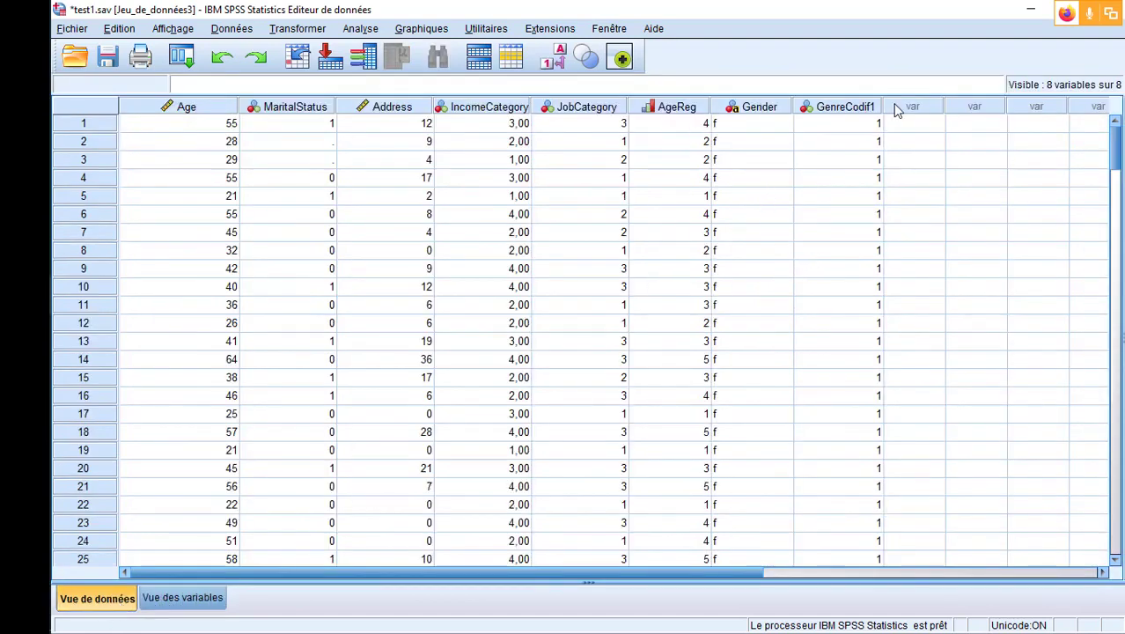
pyautogui.click(816, 108)
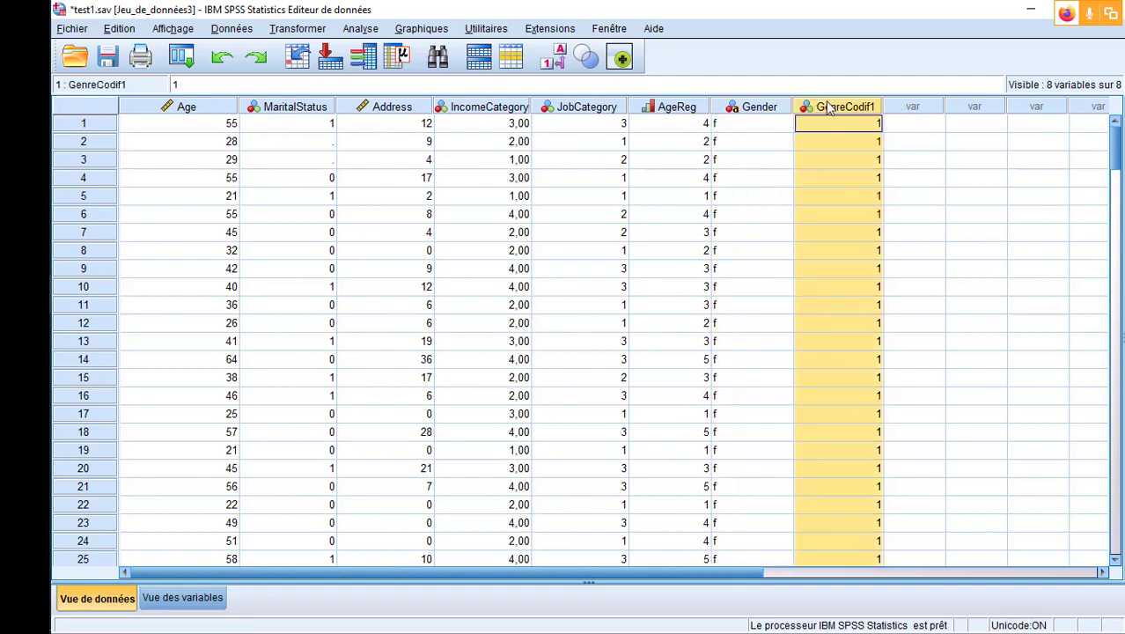
pyautogui.moveTo(864, 105)
pyautogui.click(766, 107)
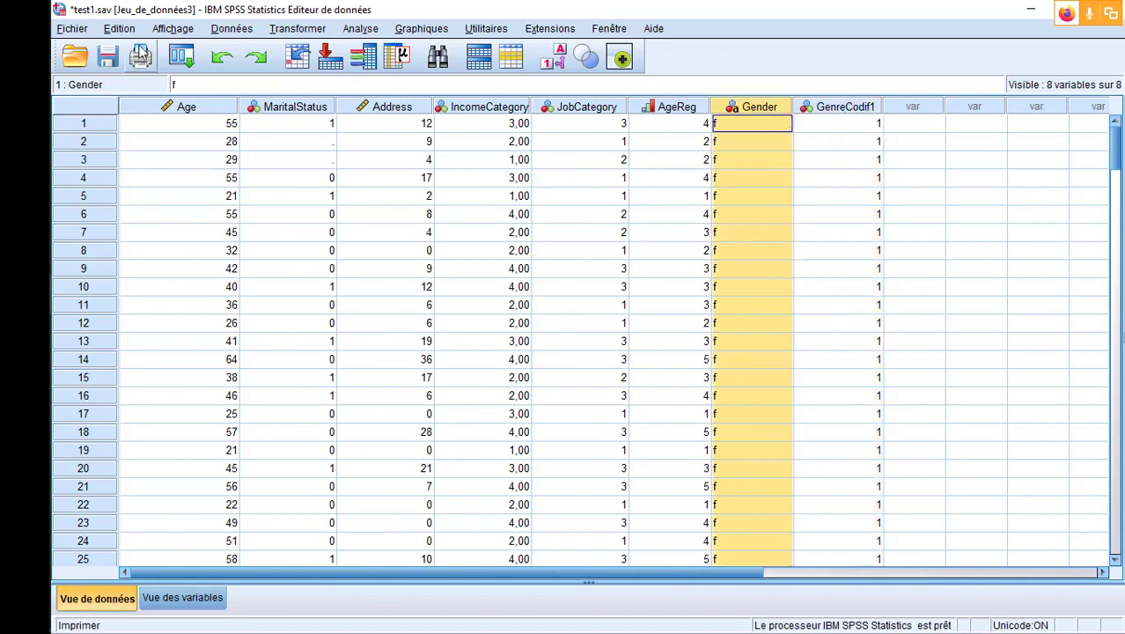
# Start an automatic recode and choose Gender as the variable to recode
pyautogui.click(295, 31)
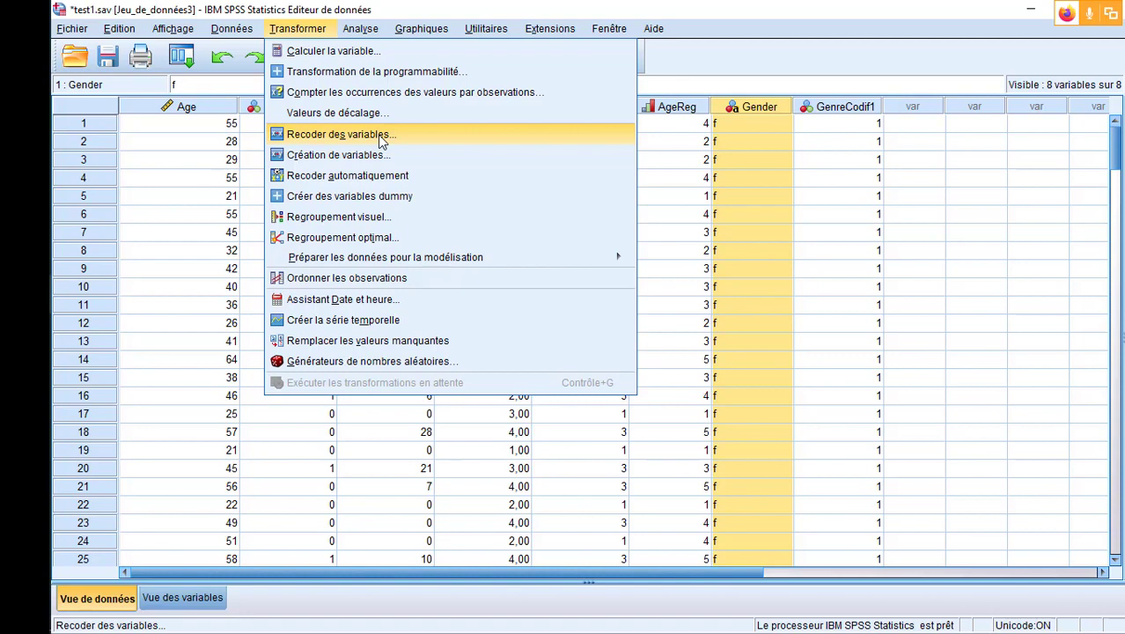
pyautogui.click(376, 182)
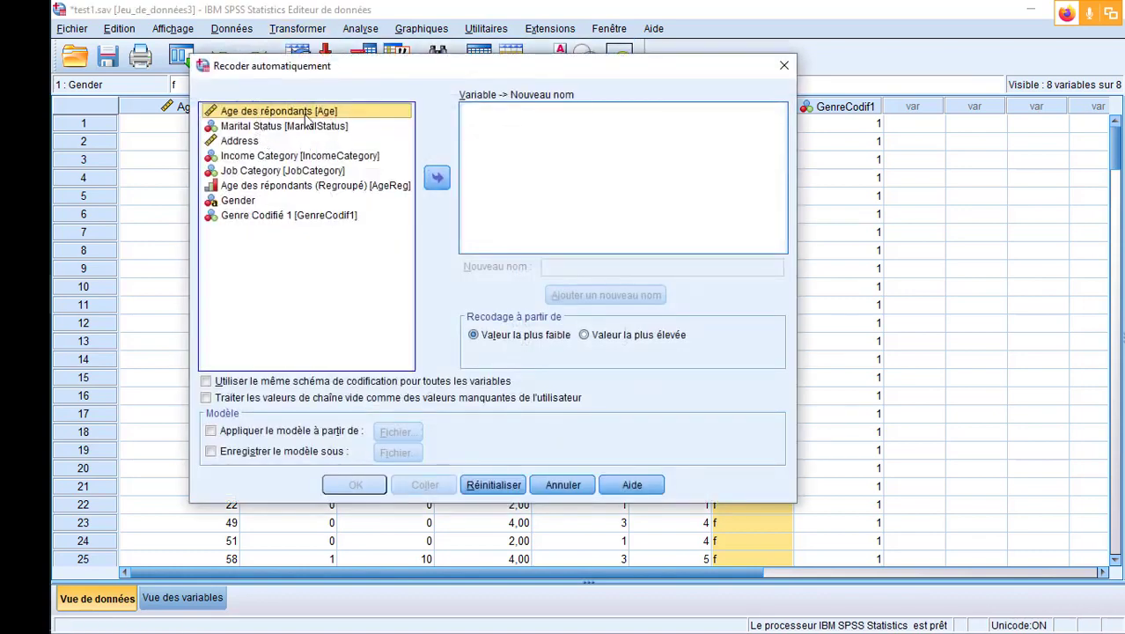
pyautogui.click(249, 202)
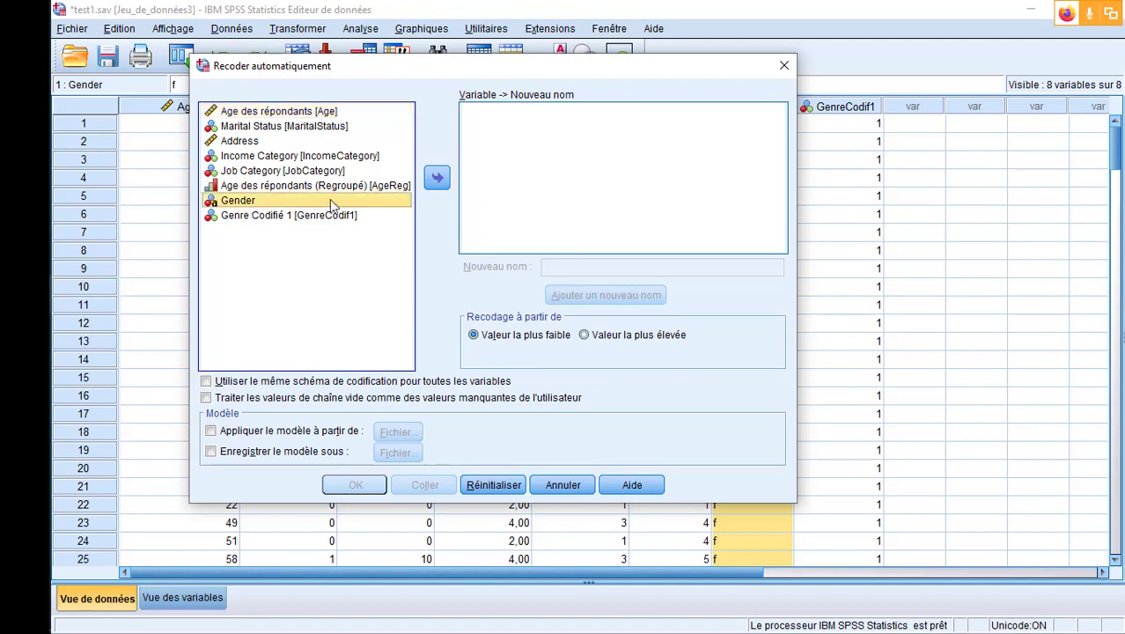
pyautogui.click(435, 179)
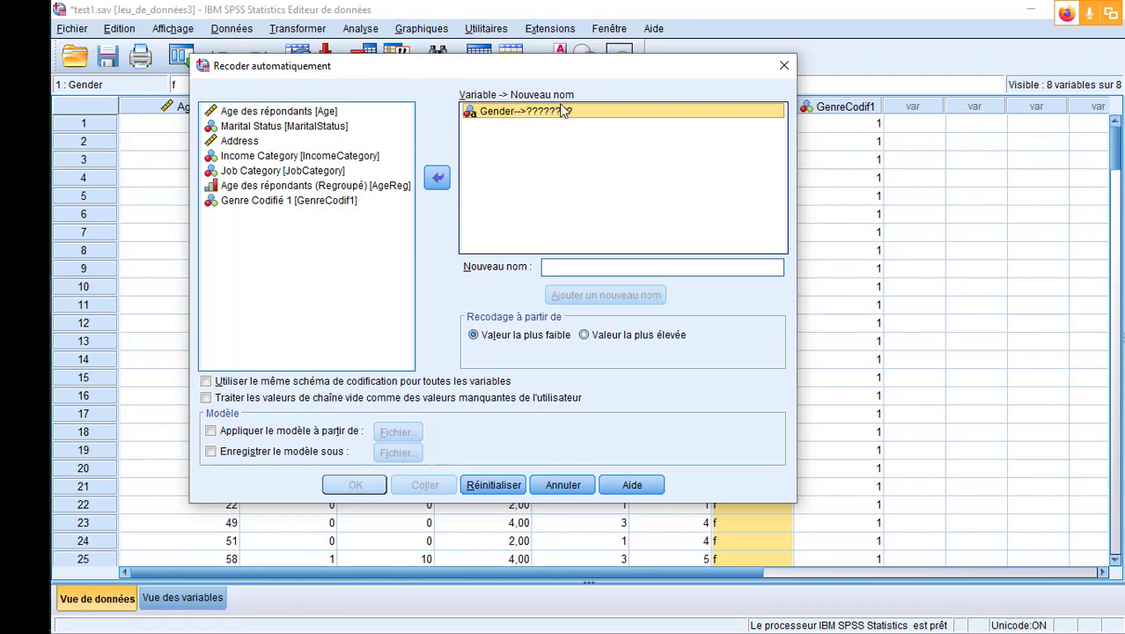
# Assign GnrCodAuto as the new name for the automatically recoded Gender variable
pyautogui.click(574, 265)
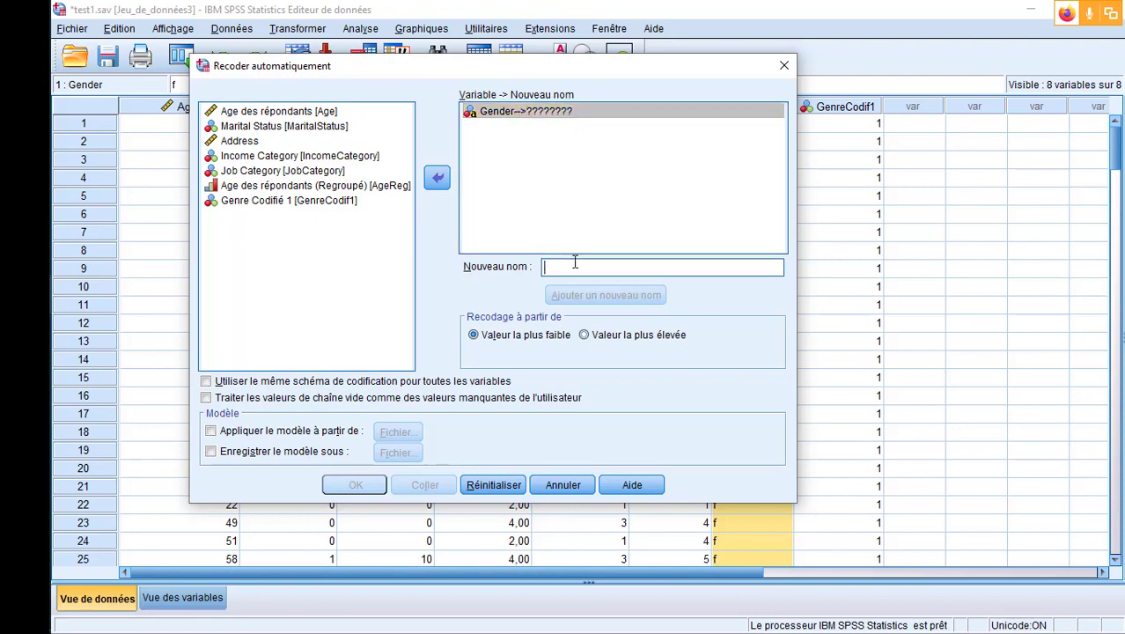
pyautogui.write('Gender')
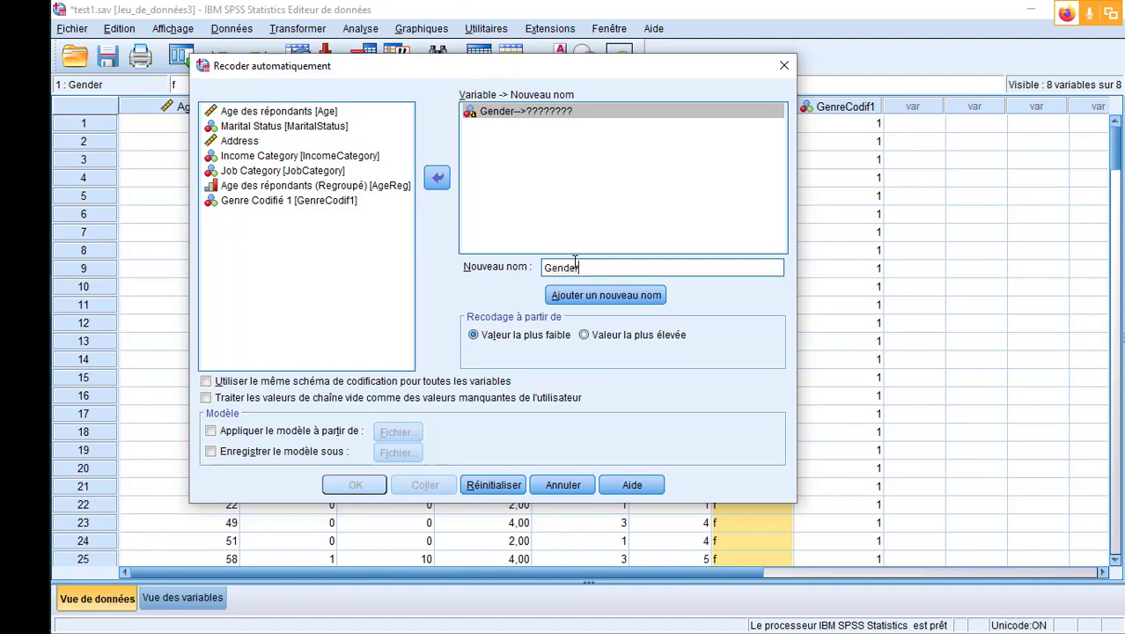
pyautogui.write('CodifAuto')
pyautogui.click(572, 269)
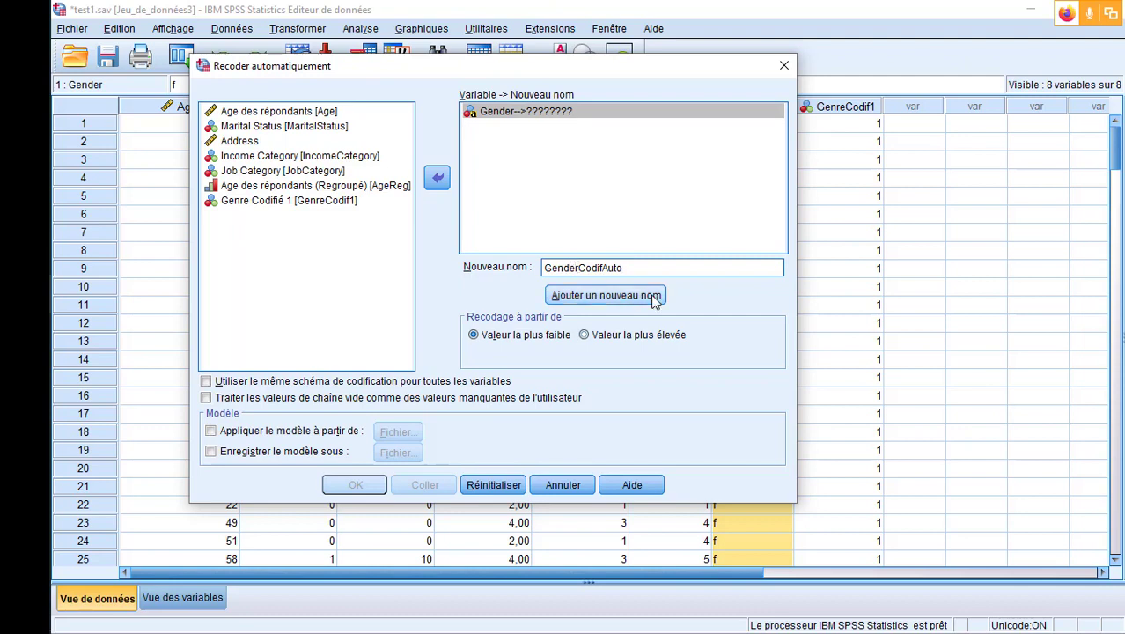
pyautogui.press('BackSpace')
pyautogui.press('BackSpace')
pyautogui.press('BackSpace')
pyautogui.press('BackSpace')
pyautogui.press('BackSpace')
pyautogui.write('nr')
pyautogui.press('Right')
pyautogui.press('Right')
pyautogui.press('Delete')
pyautogui.press('Delete')
pyautogui.press('End')
pyautogui.click(609, 298)
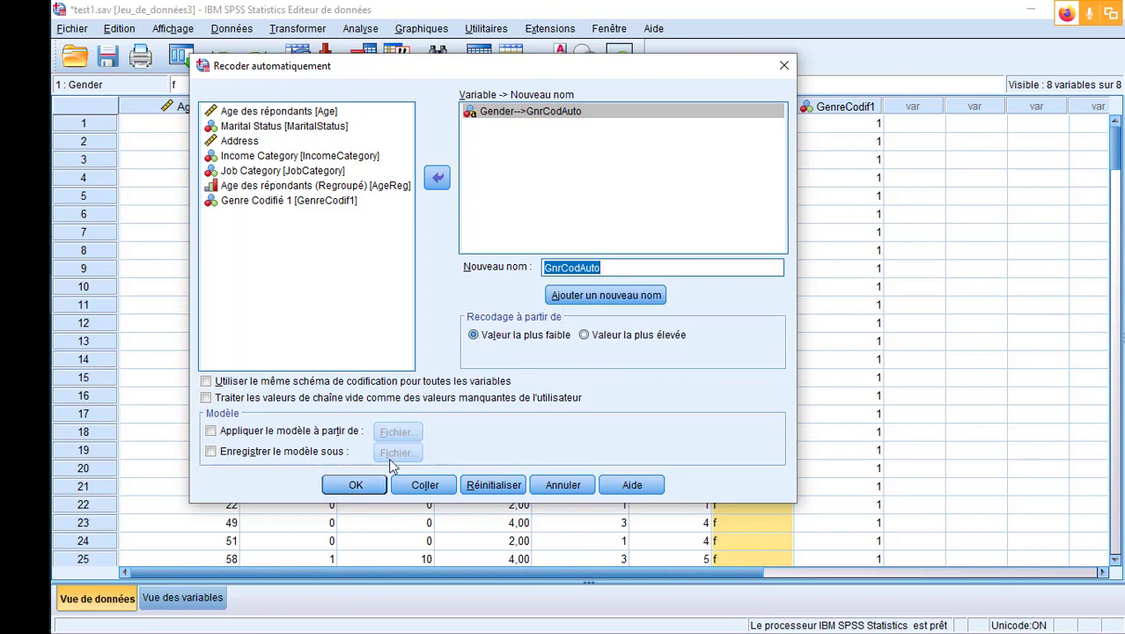
# Run the automatic recode, review its output and check the GnrCodAuto column in the test1.sav data view
pyautogui.click(356, 486)
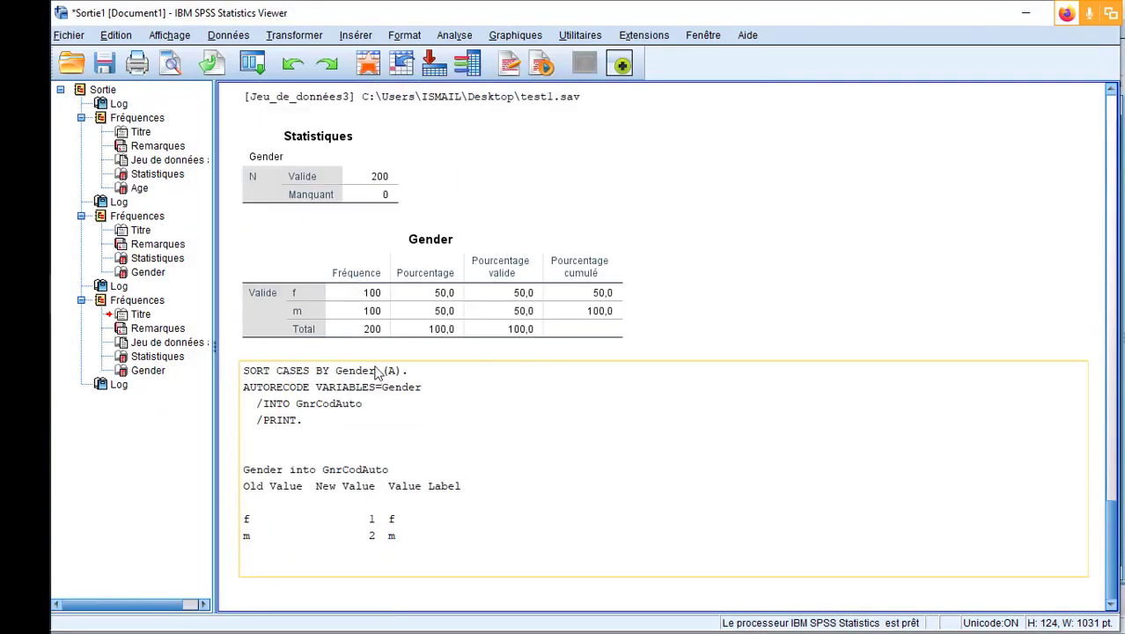
pyautogui.click(280, 374)
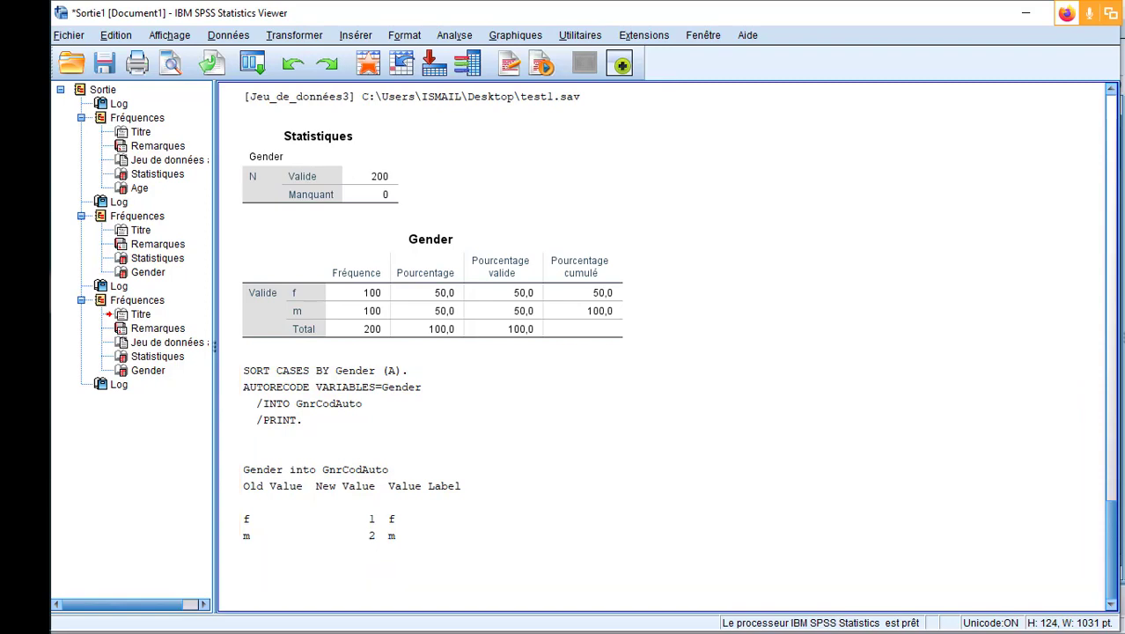
pyautogui.moveTo(132, 475)
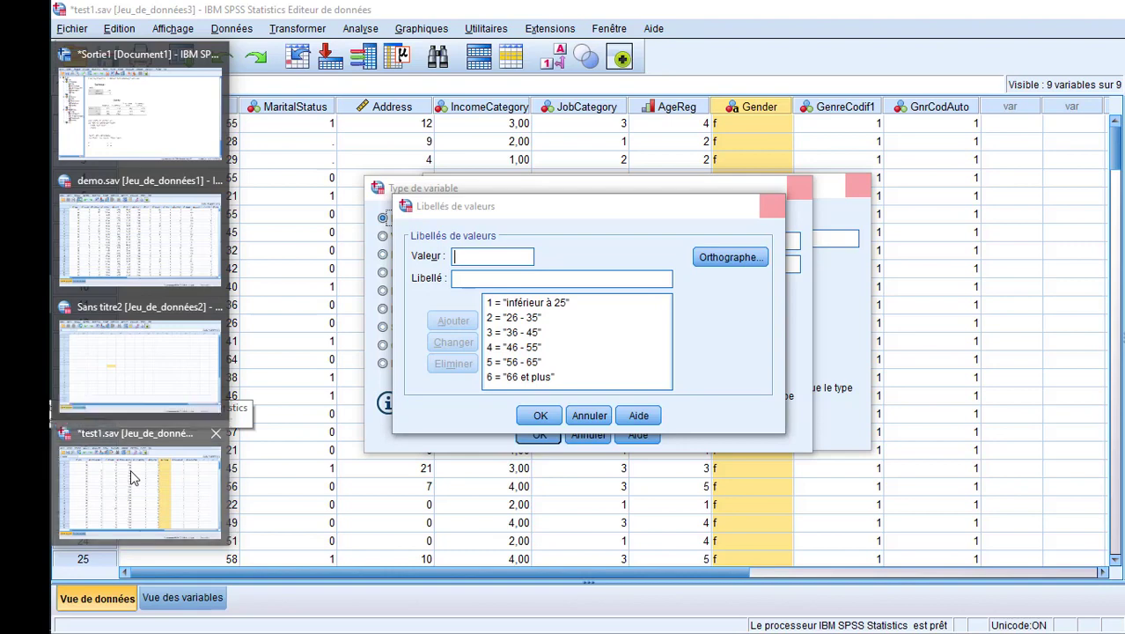
pyautogui.click(130, 470)
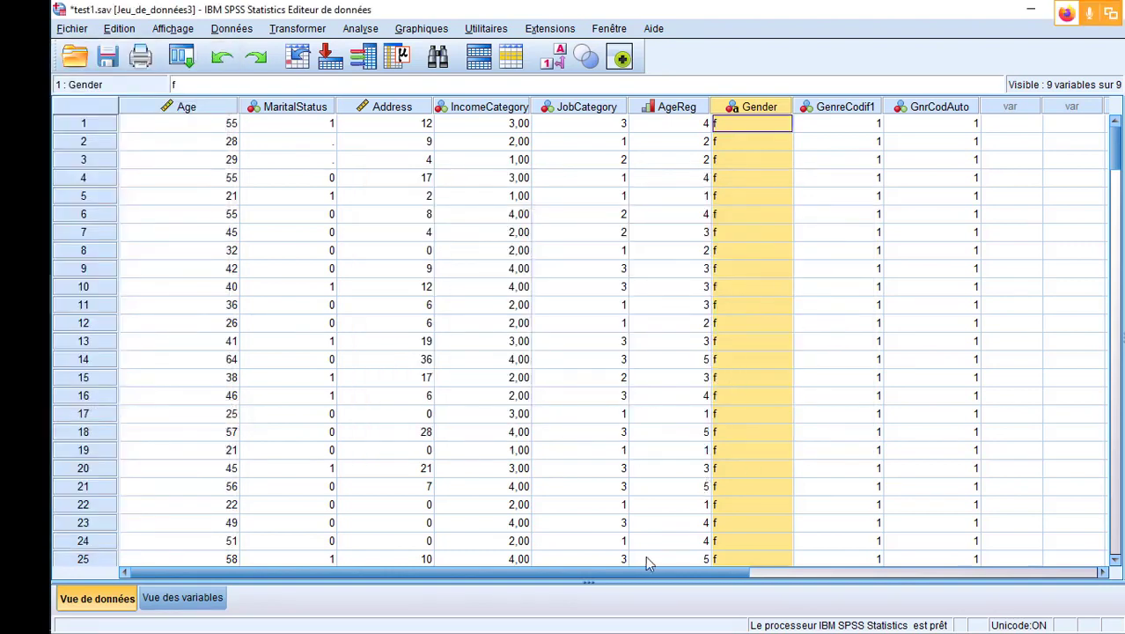
pyautogui.moveTo(648, 570); pyautogui.dragTo(714, 571)
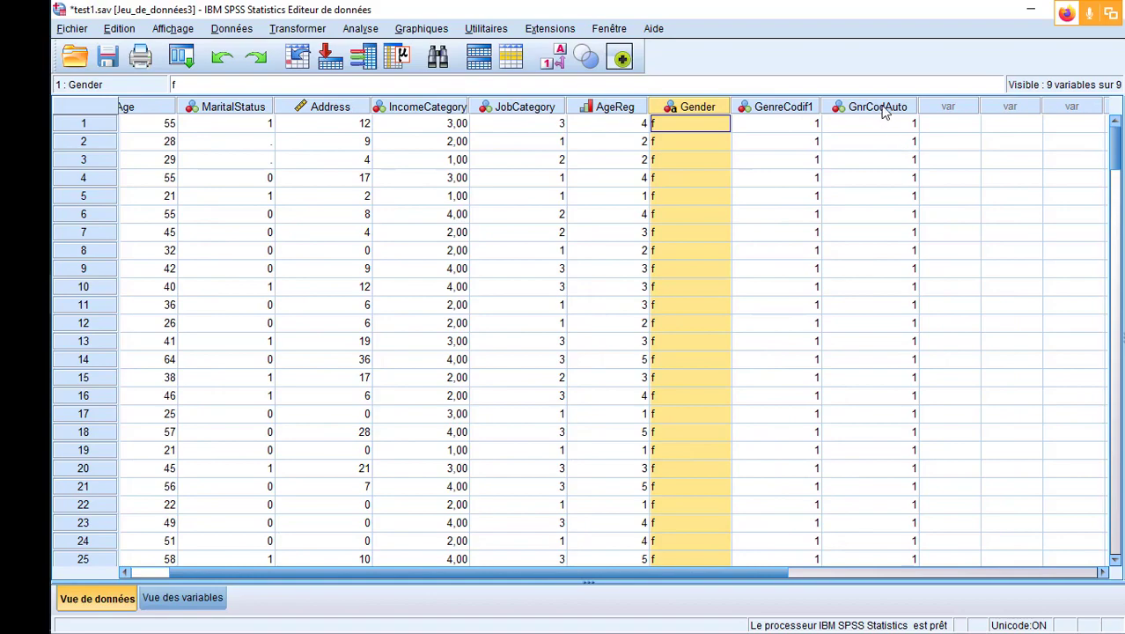
pyautogui.click(882, 108)
pyautogui.moveTo(1114, 136); pyautogui.dragTo(1119, 111)
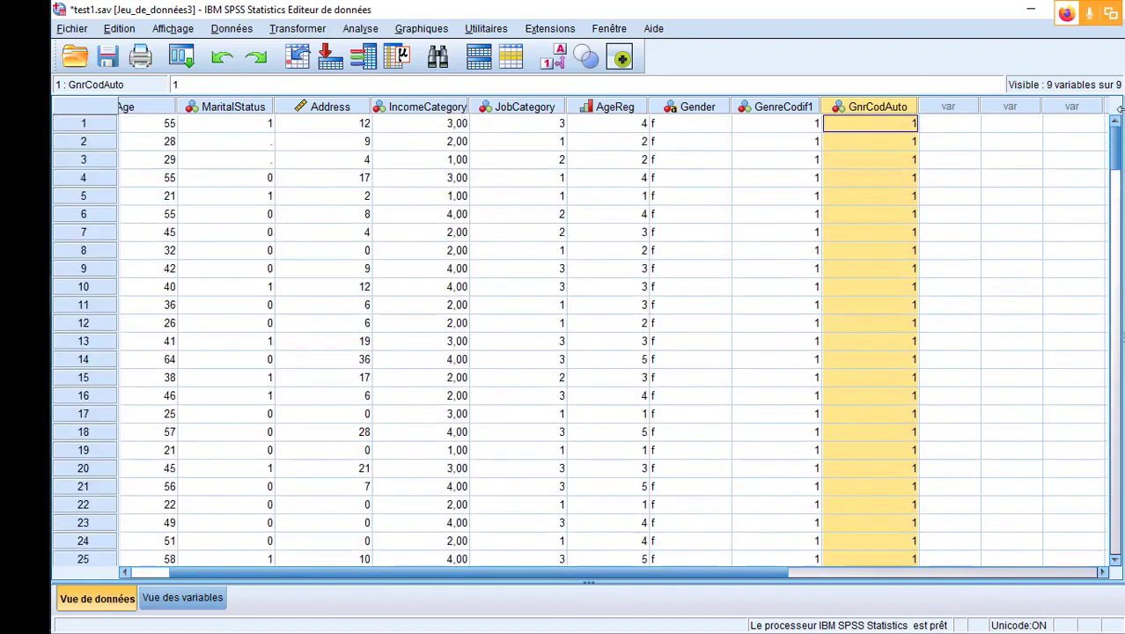
# In the variable view, change the GnrCodAuto value label for value 1 to Femme
pyautogui.click(187, 599)
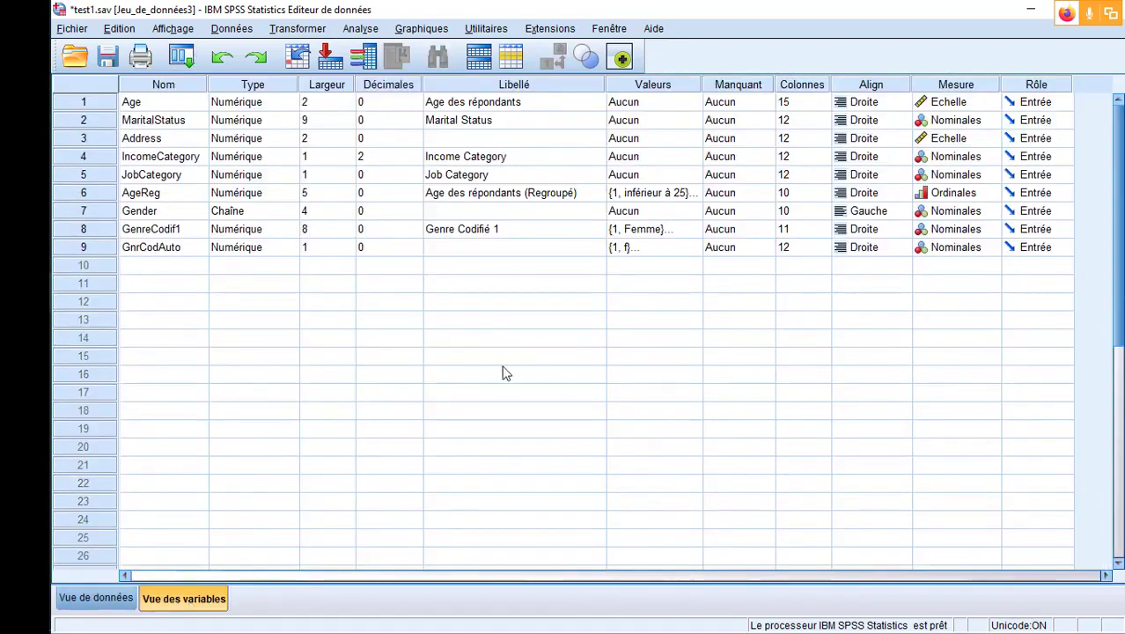
pyautogui.click(699, 255)
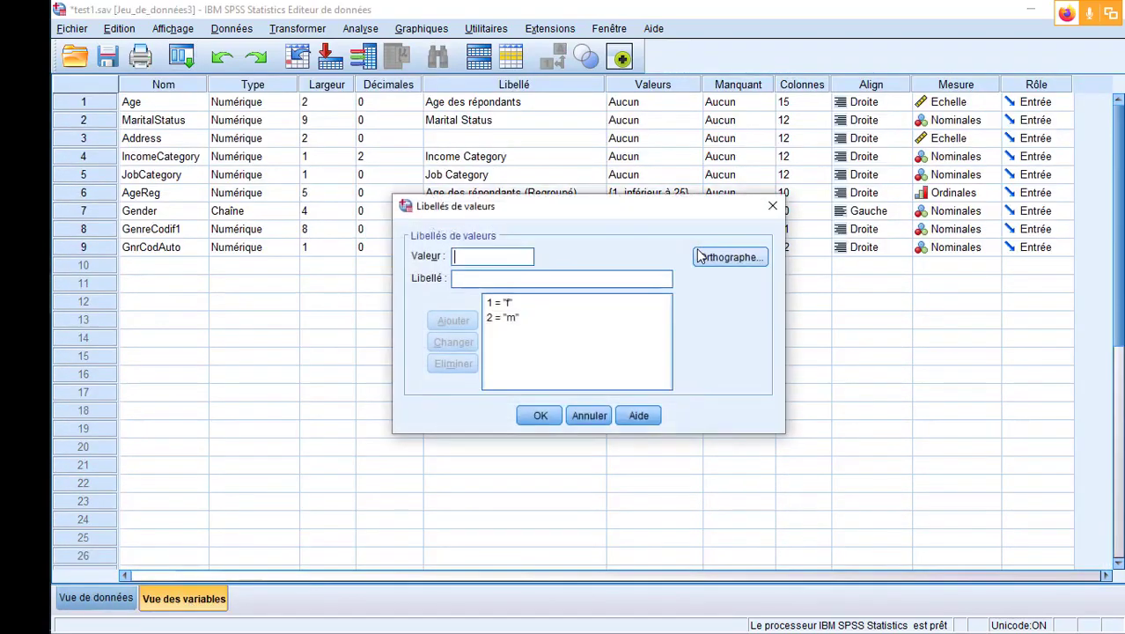
pyautogui.click(772, 206)
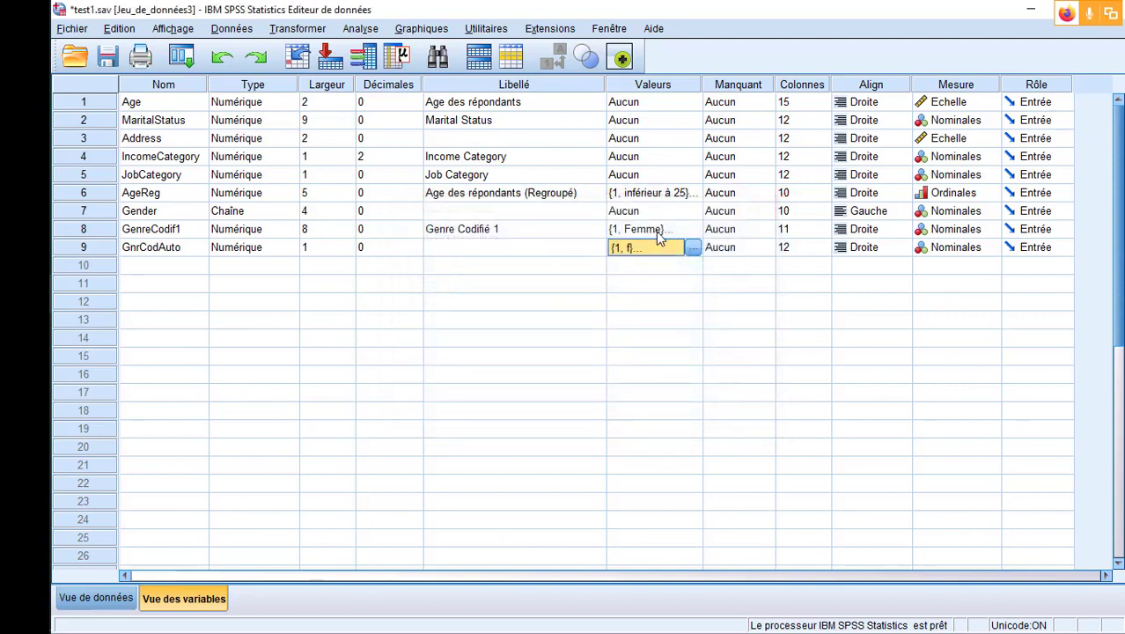
pyautogui.click(692, 245)
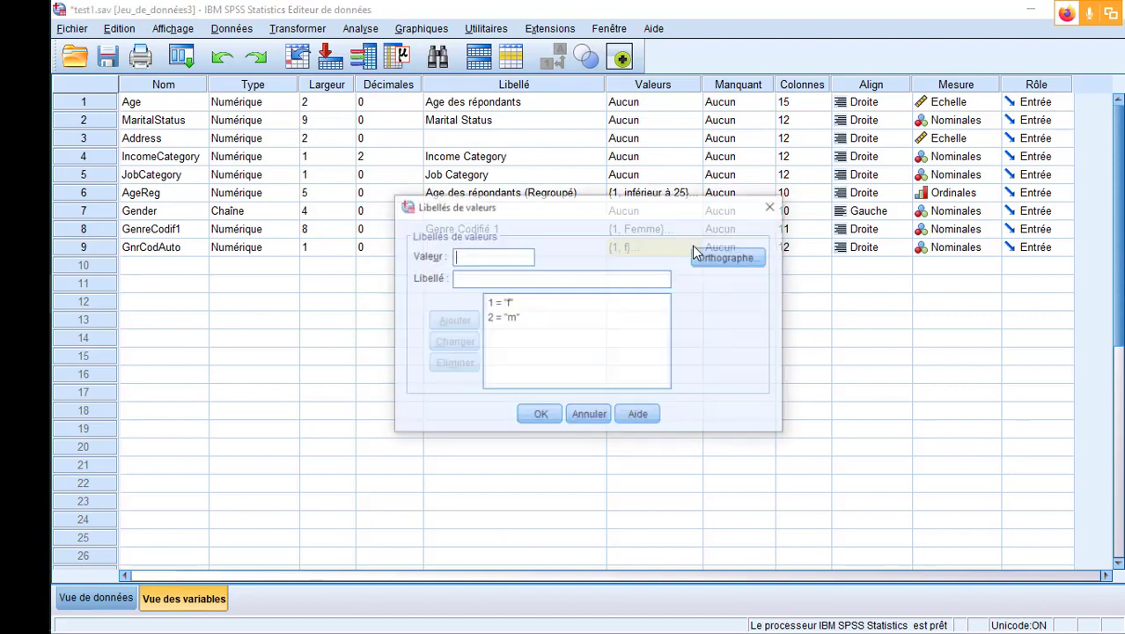
pyautogui.click(519, 308)
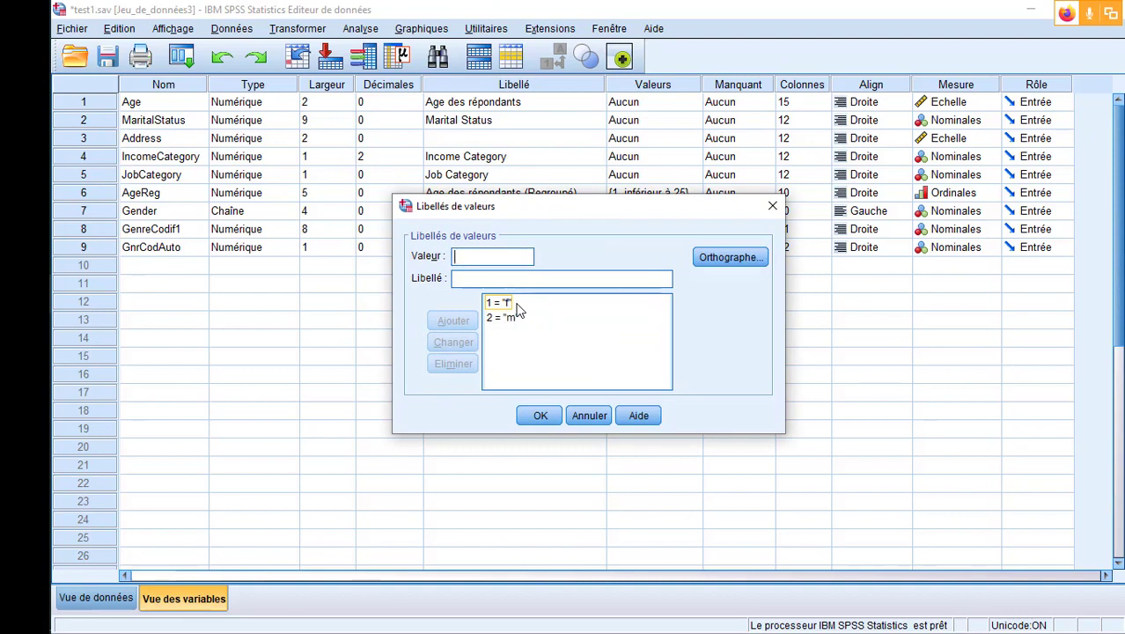
pyautogui.click(498, 304)
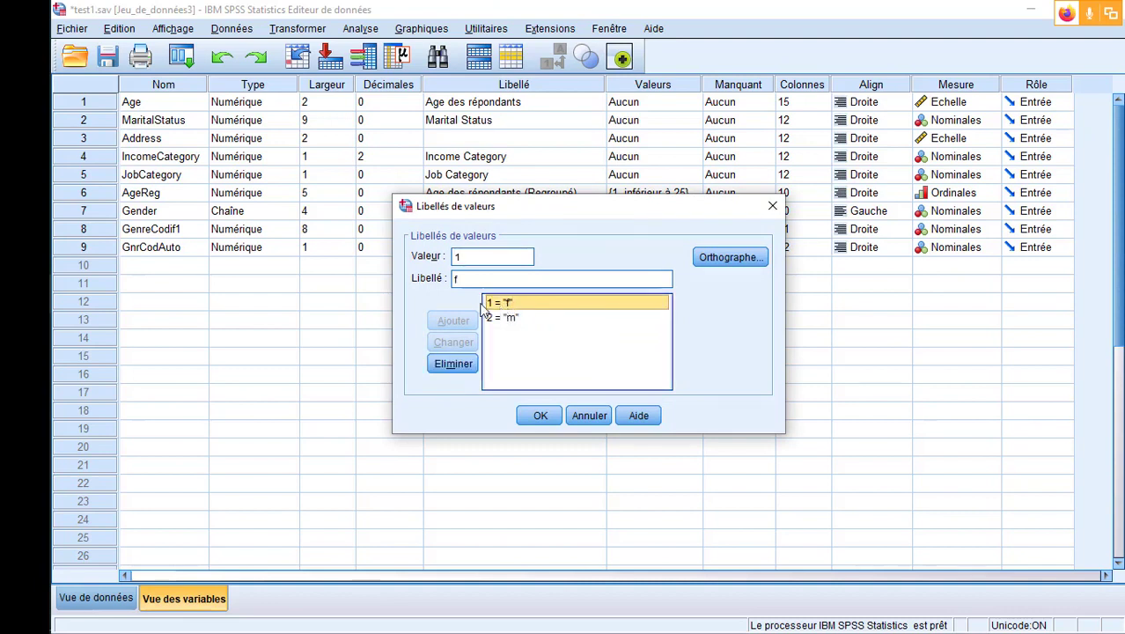
pyautogui.click(555, 283)
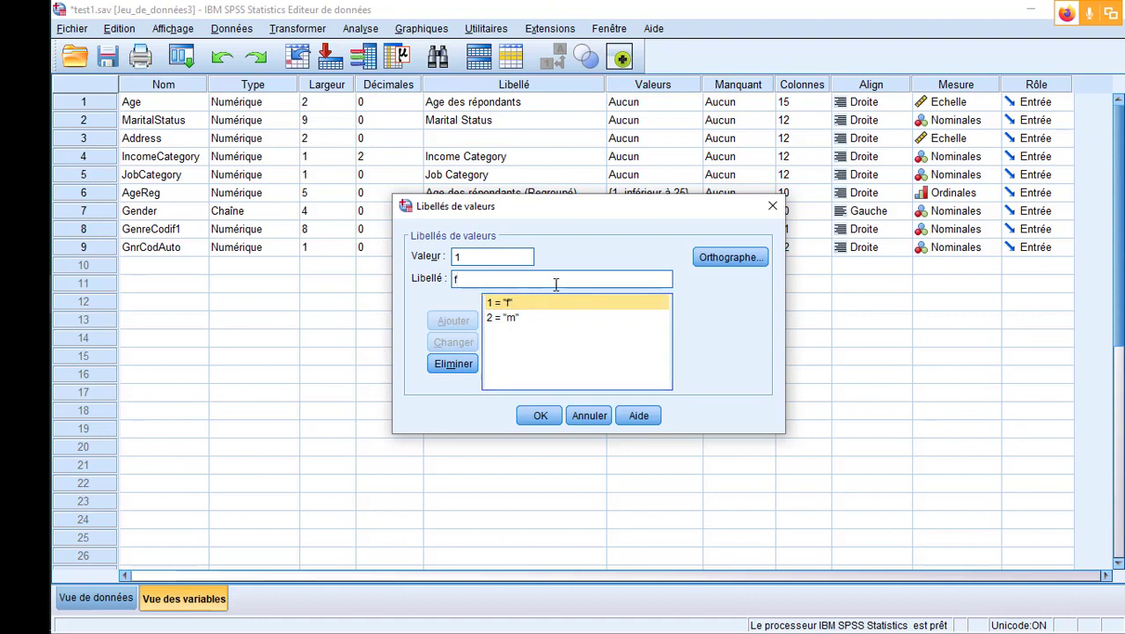
pyautogui.press('BackSpace')
pyautogui.write('Femme')
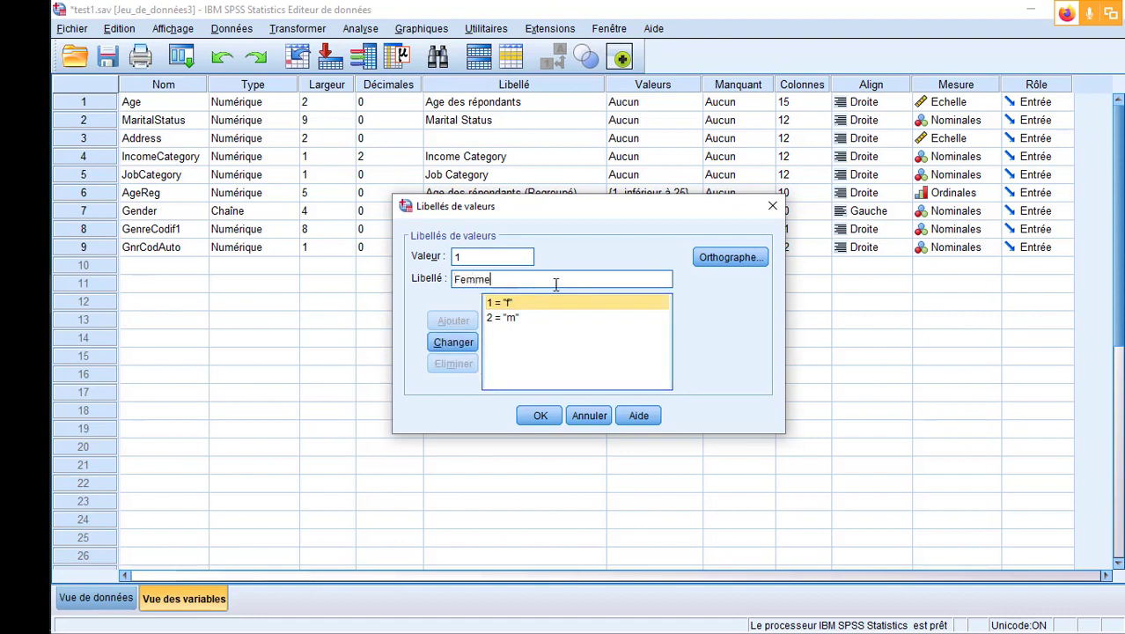
pyautogui.click(453, 342)
# Change the GnrCodAuto value label for value 2 to Homme and apply the value labels
pyautogui.click(499, 316)
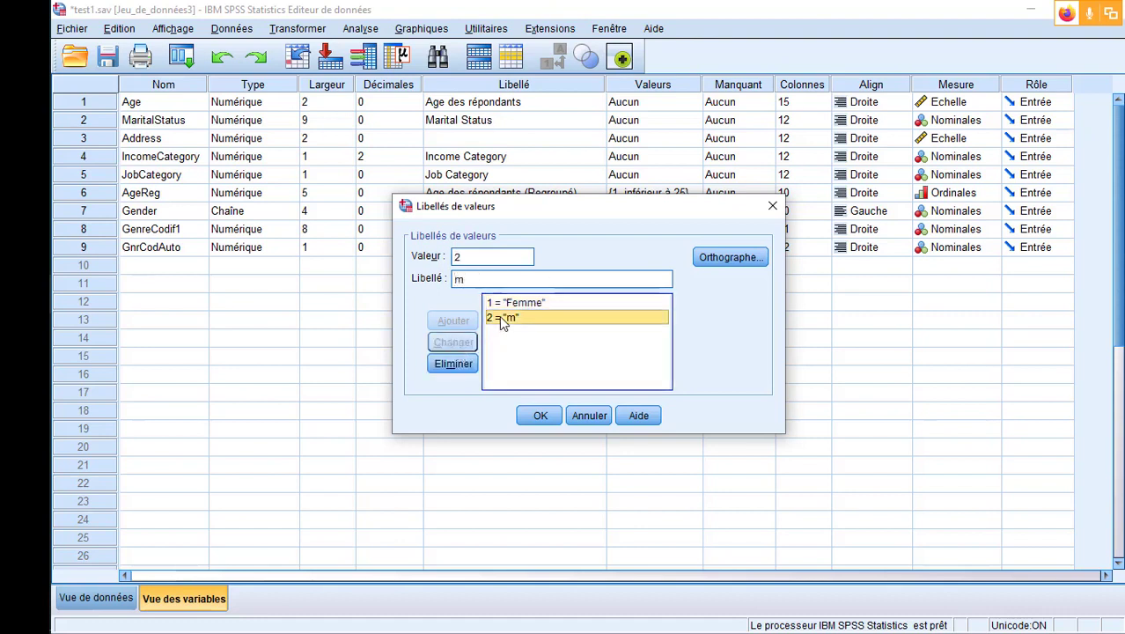
pyautogui.press('BackSpace')
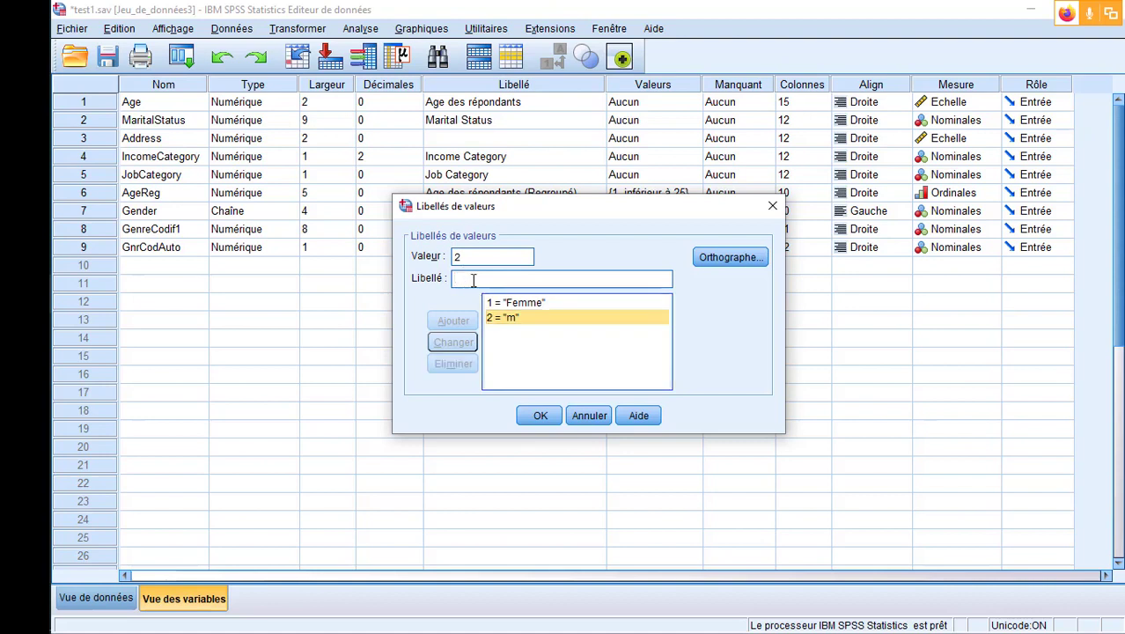
pyautogui.write('Homme')
pyautogui.click(449, 342)
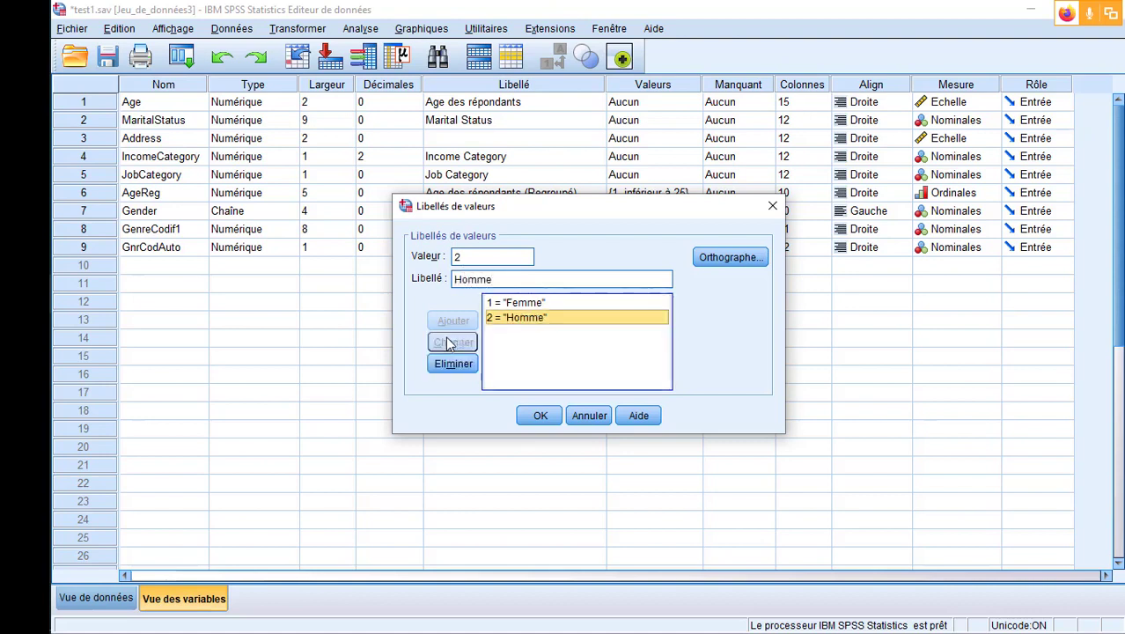
pyautogui.click(543, 419)
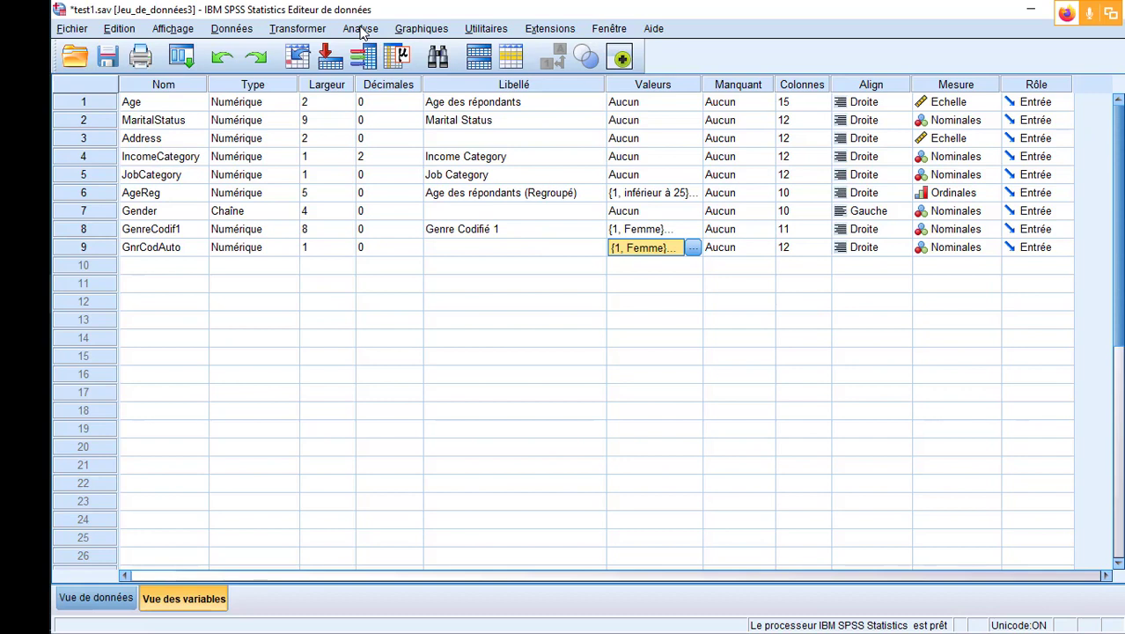
# Start a recode into the same variable and choose Gender as the string variable to recode
pyautogui.click(286, 33)
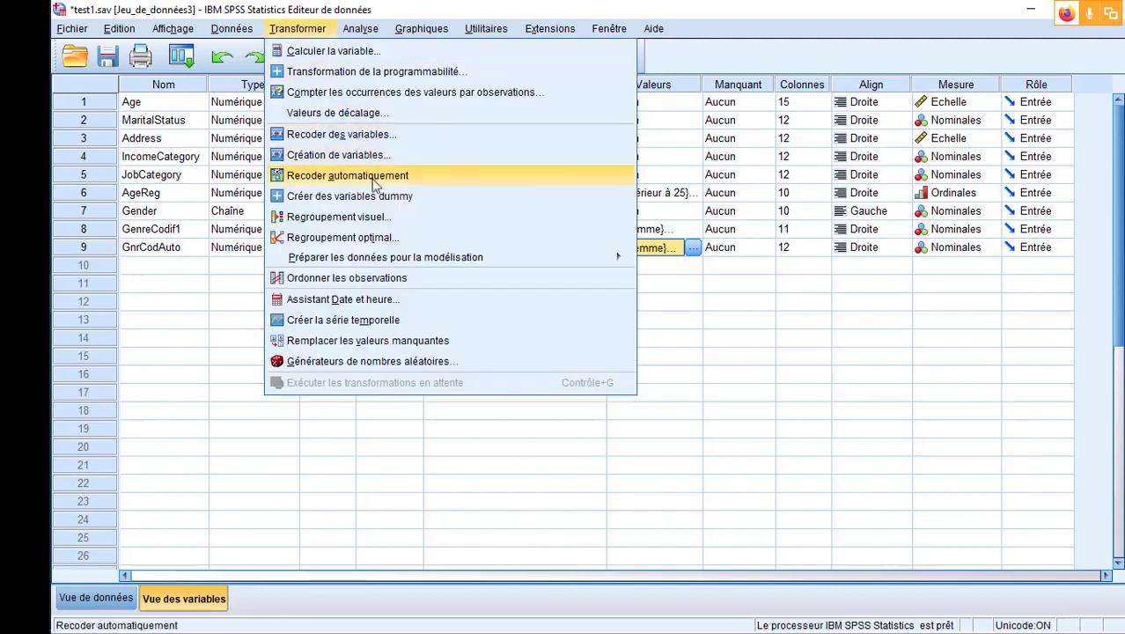
pyautogui.click(338, 134)
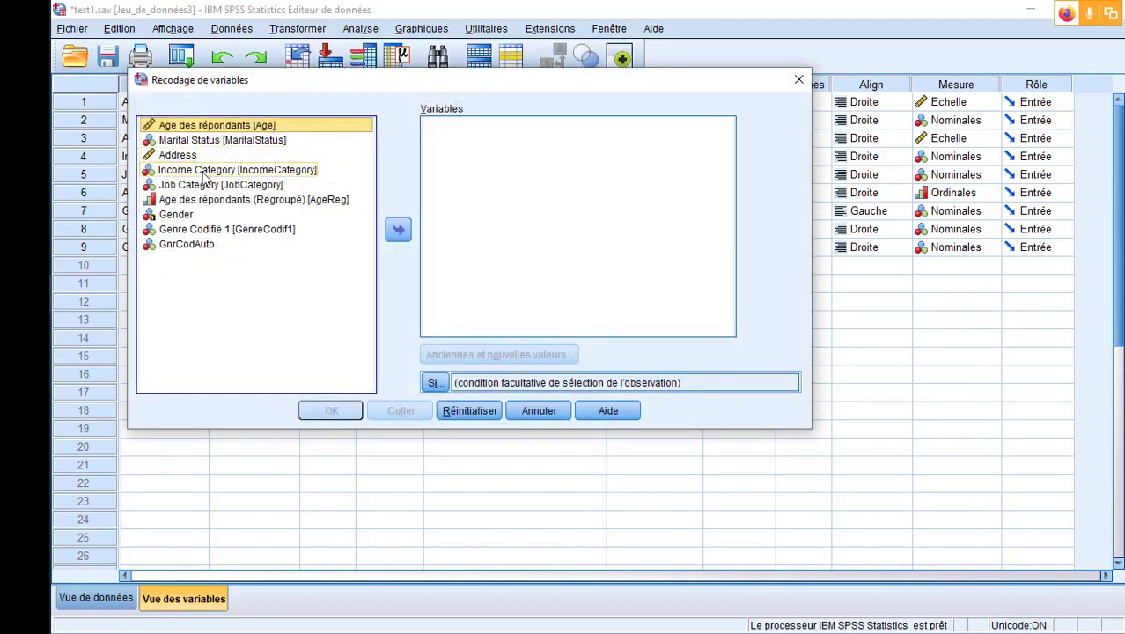
pyautogui.click(180, 215)
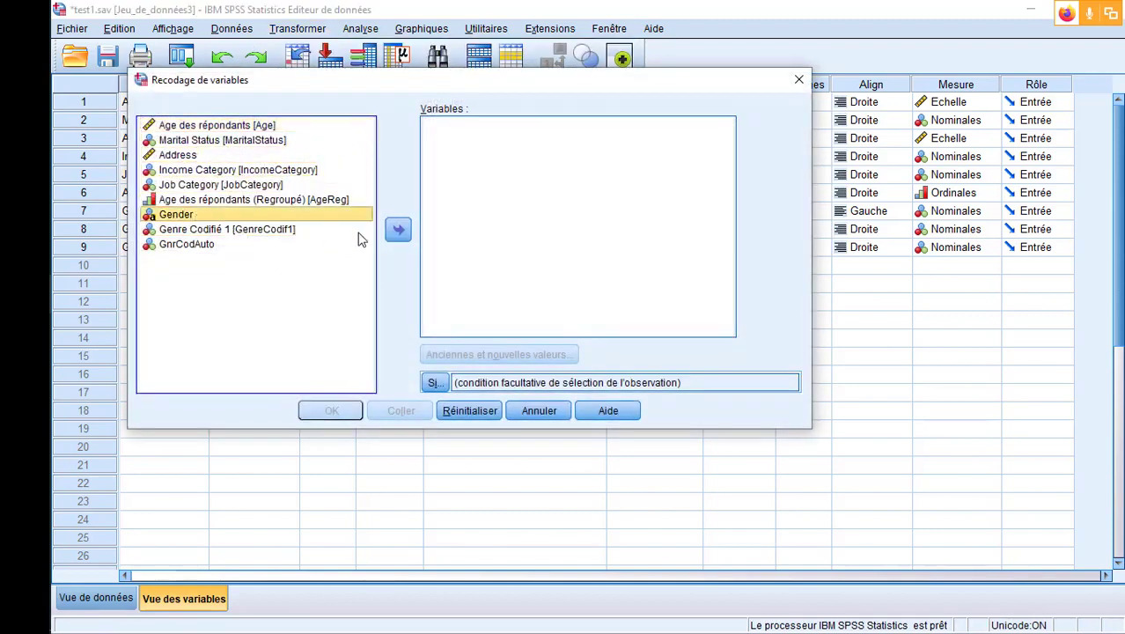
pyautogui.click(388, 225)
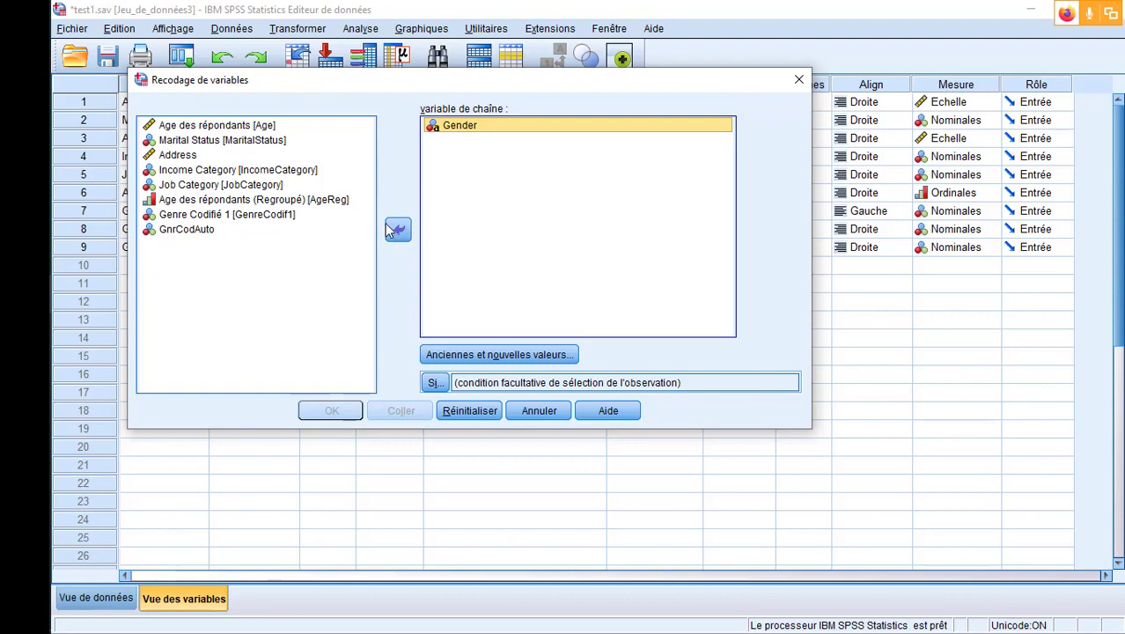
# Define the first old-to-new value rule for Gender, recoding m as 2
pyautogui.click(509, 357)
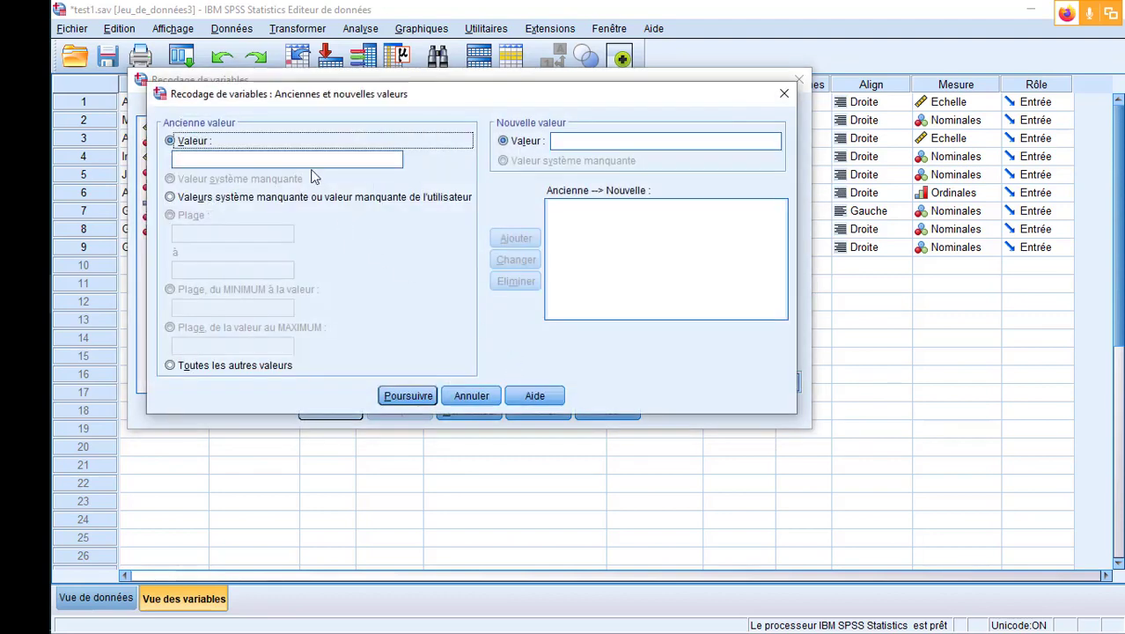
pyautogui.click(257, 158)
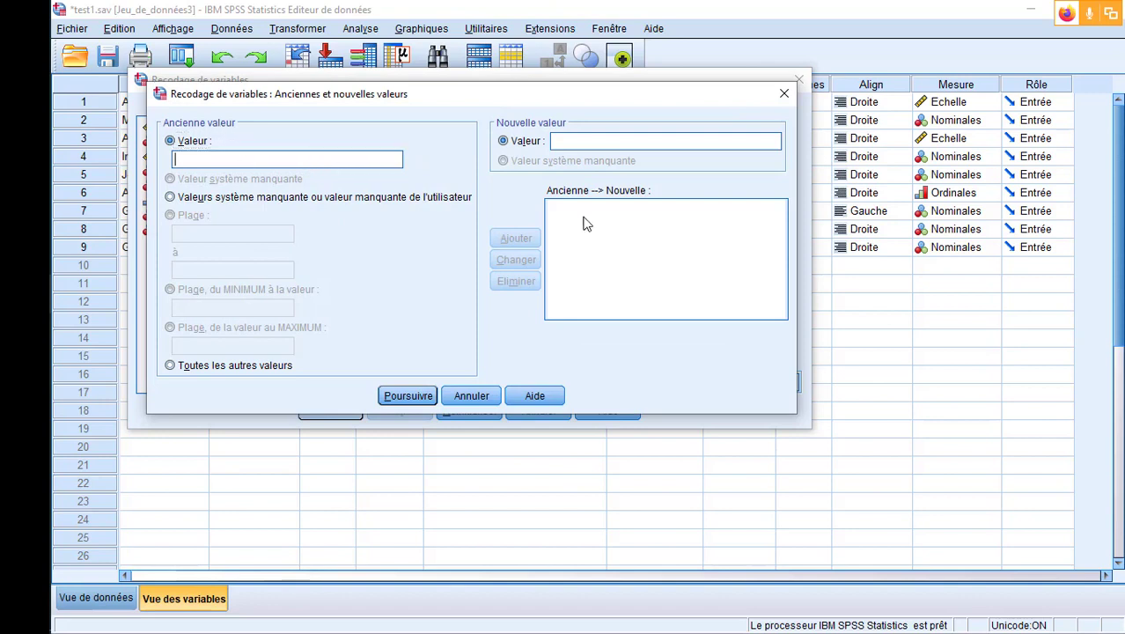
pyautogui.write('m')
pyautogui.click(605, 139)
pyautogui.write('2')
pyautogui.click(517, 241)
# Add a second rule recoding f as 1 and accept the old and new values
pyautogui.click(291, 162)
pyautogui.write('f')
pyautogui.click(606, 138)
pyautogui.write('1')
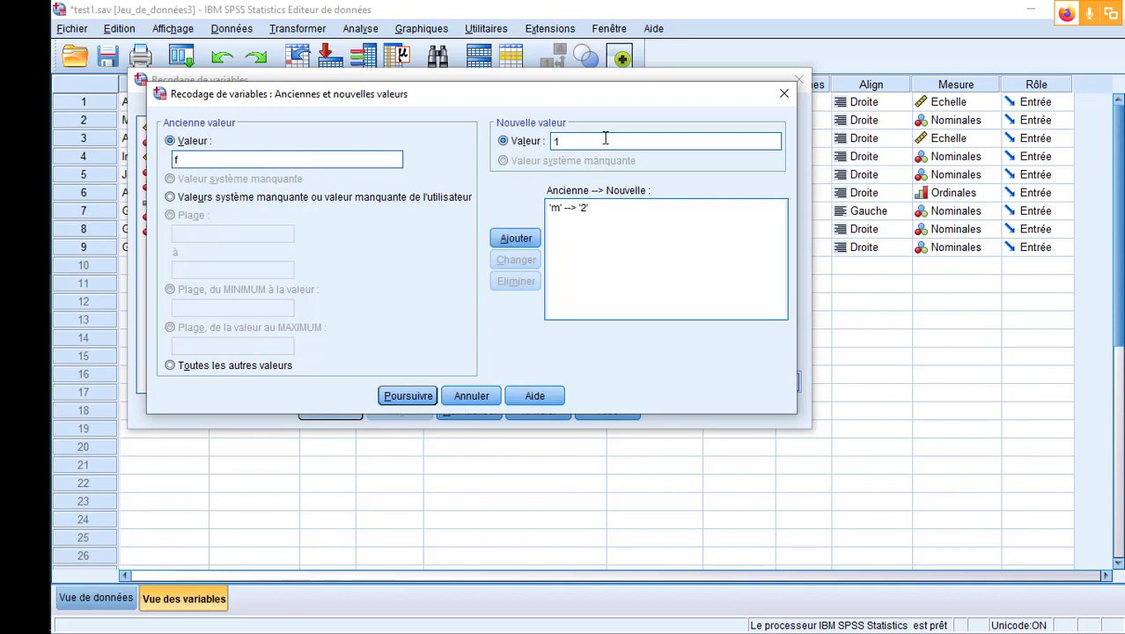
pyautogui.click(528, 239)
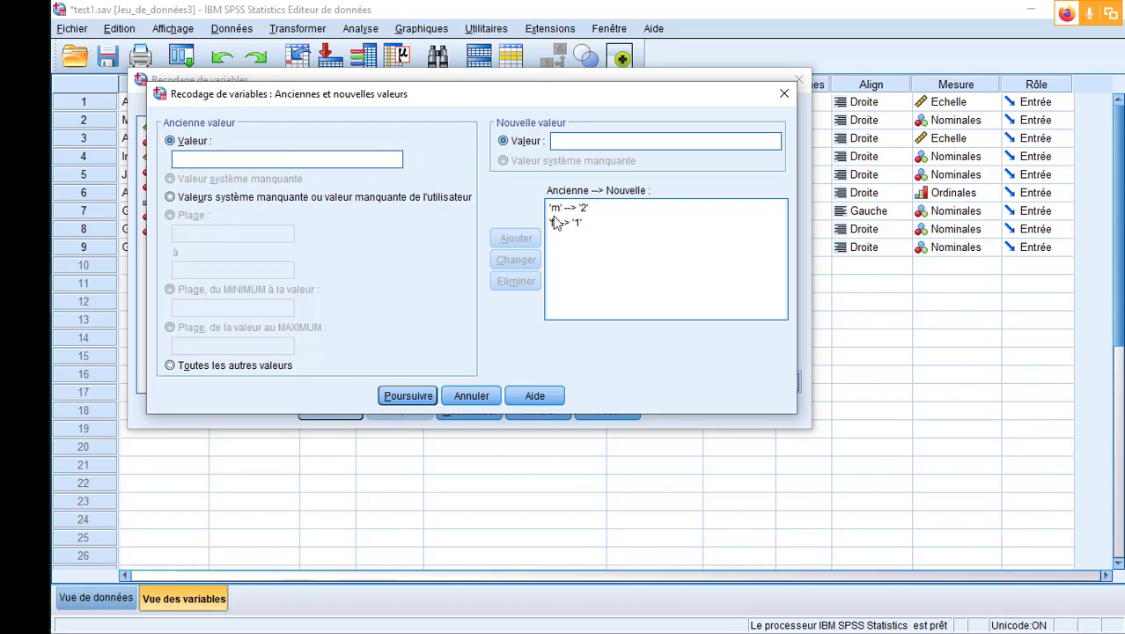
pyautogui.click(407, 396)
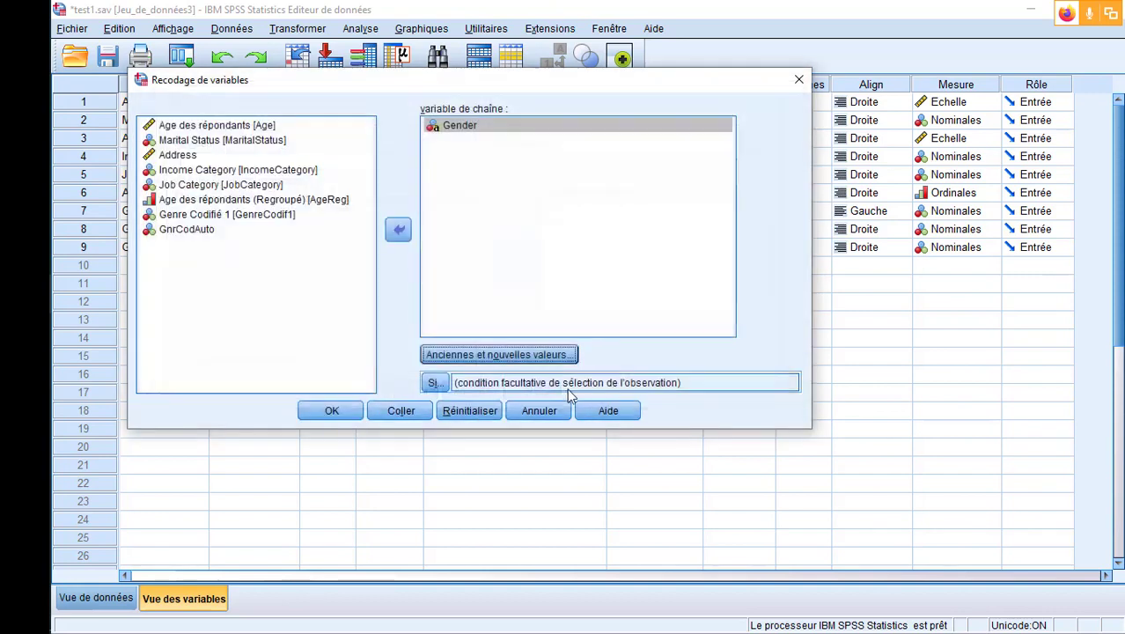
# Run the Gender recode and return to the data view of test1.sav
pyautogui.click(331, 411)
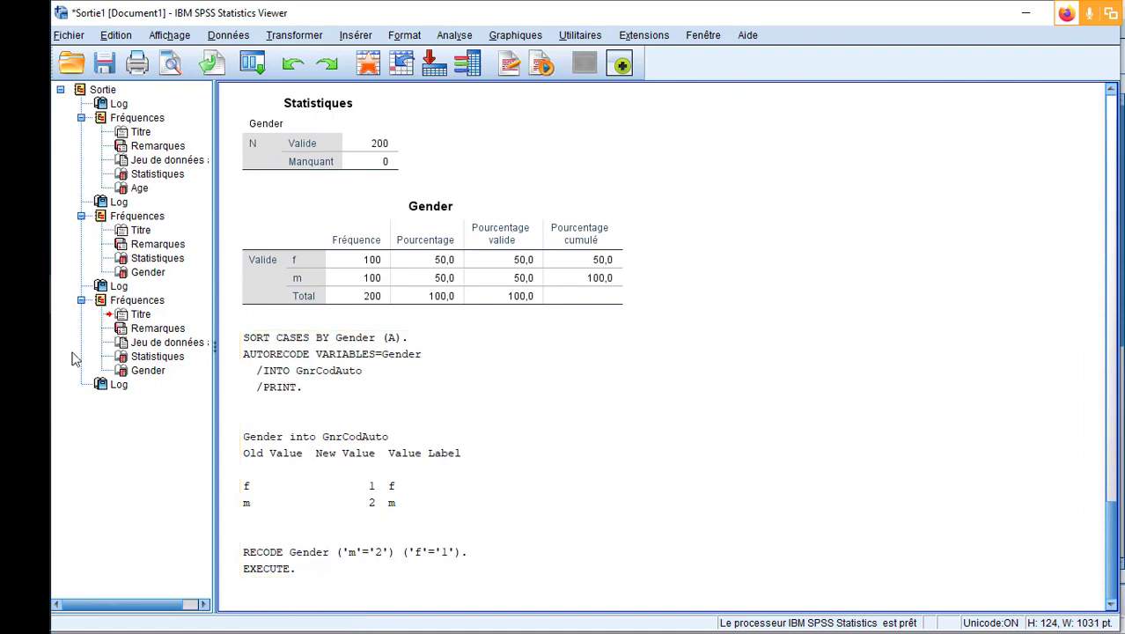
pyautogui.click(51, 328)
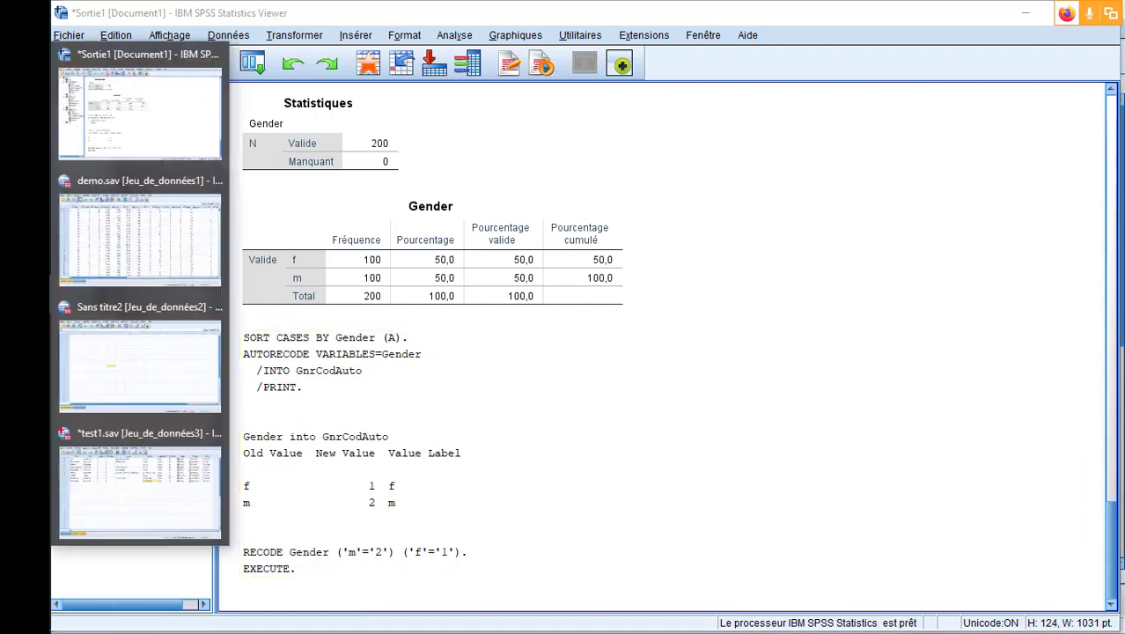
pyautogui.click(139, 472)
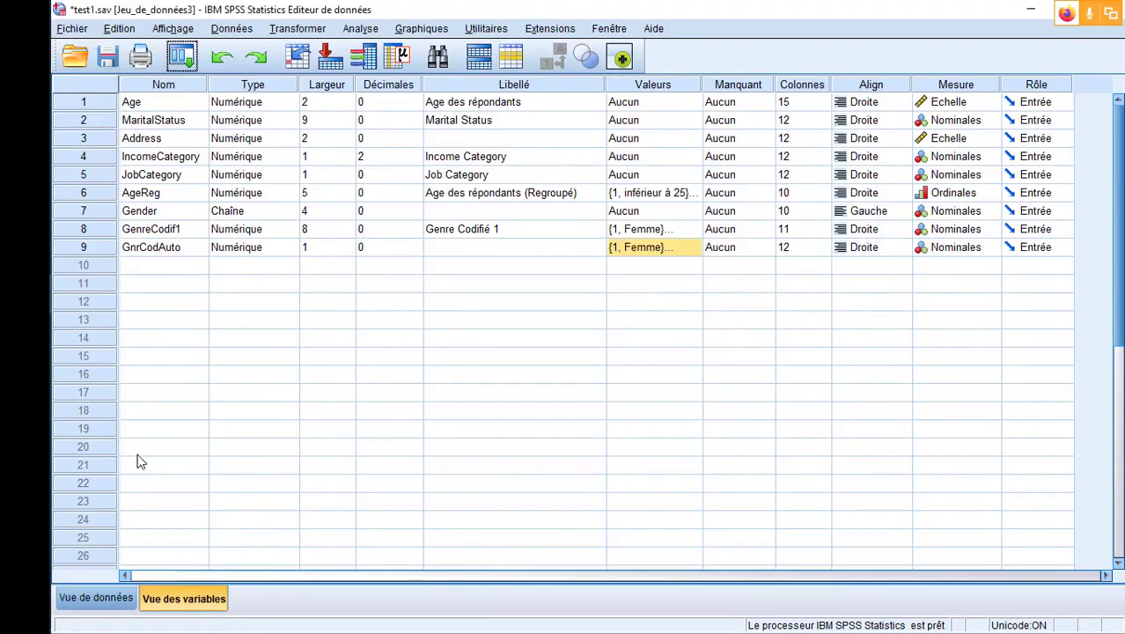
pyautogui.click(109, 597)
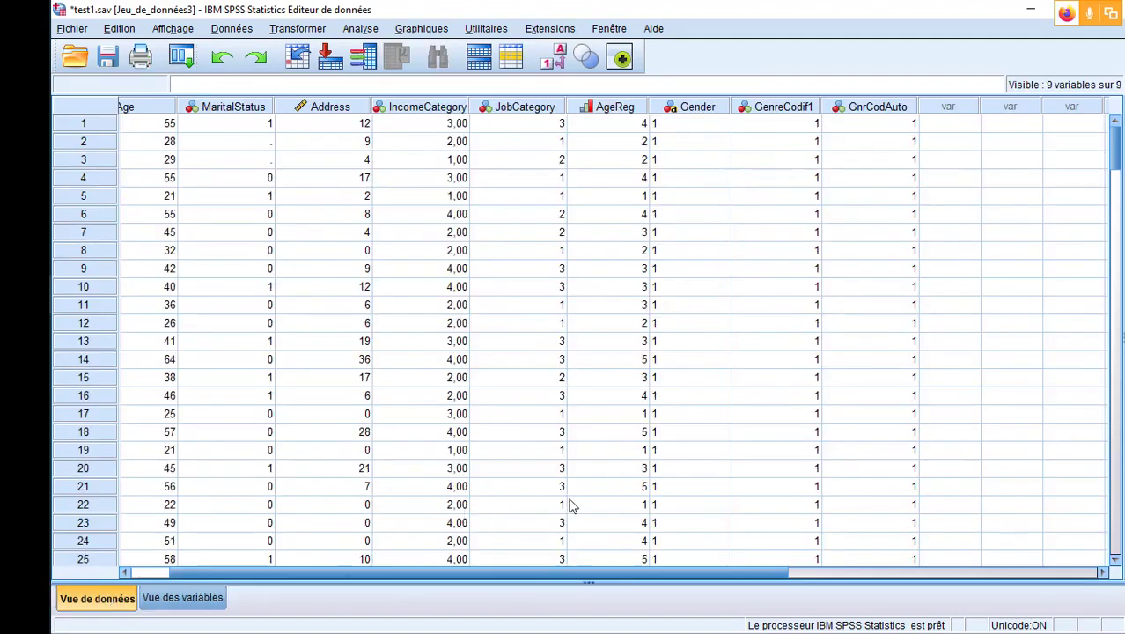
# Switch the value label display on and off to compare the Gender column with GenreCodif1 and GnrCodAuto, and check Gender's variable type
pyautogui.click(553, 62)
pyautogui.click(553, 62)
pyautogui.click(553, 62)
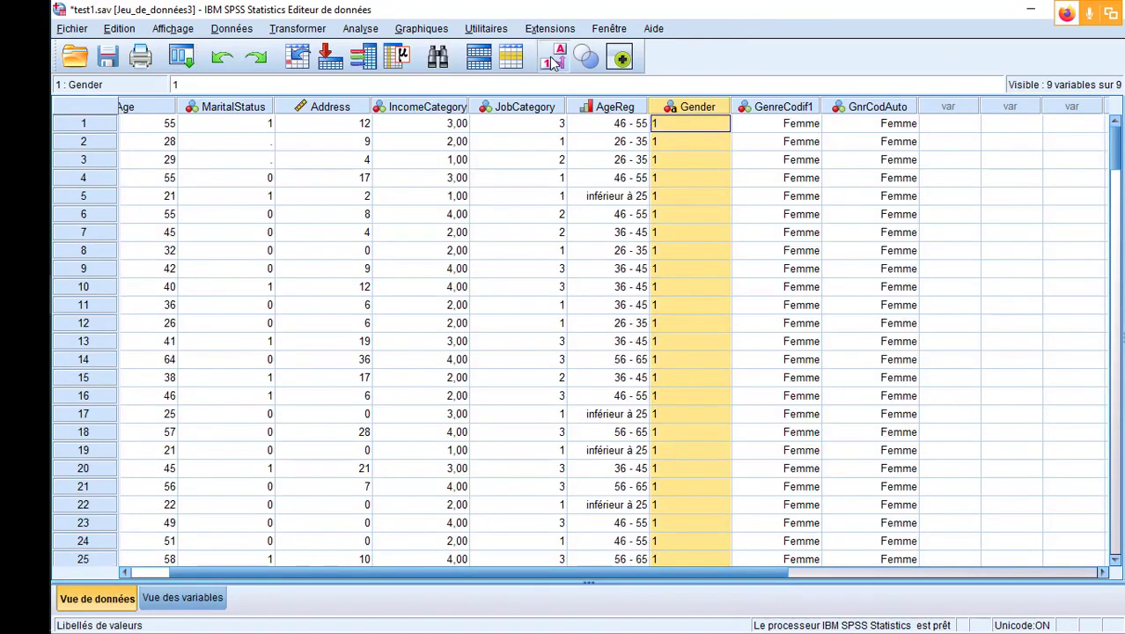
pyautogui.click(553, 62)
pyautogui.click(553, 62)
pyautogui.click(553, 62)
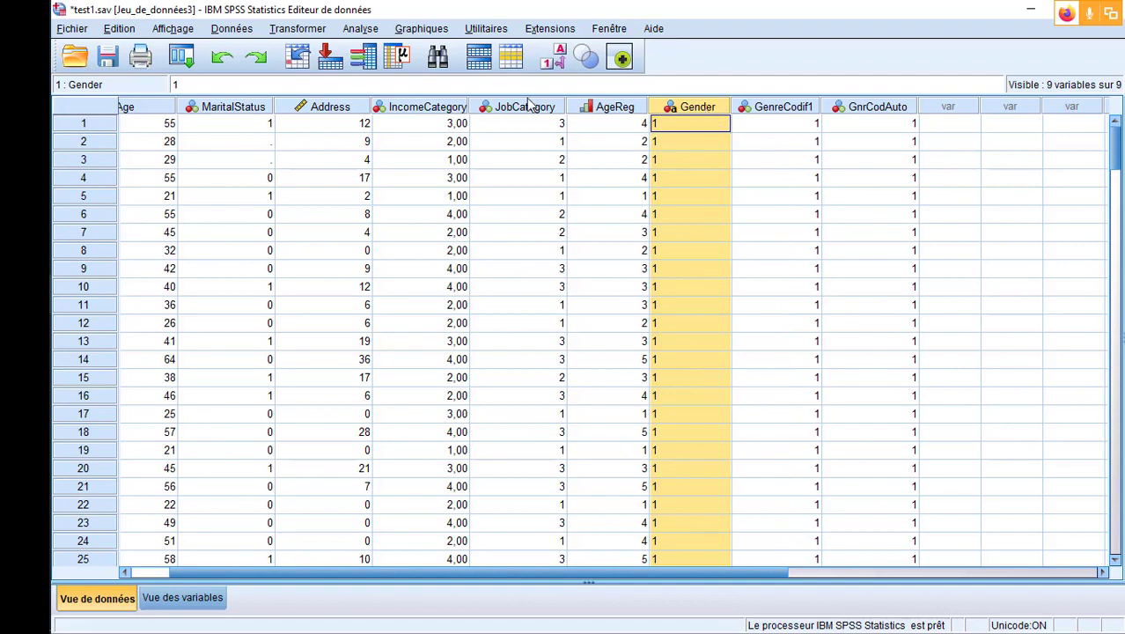
pyautogui.click(555, 67)
pyautogui.click(554, 67)
pyautogui.moveTo(694, 107)
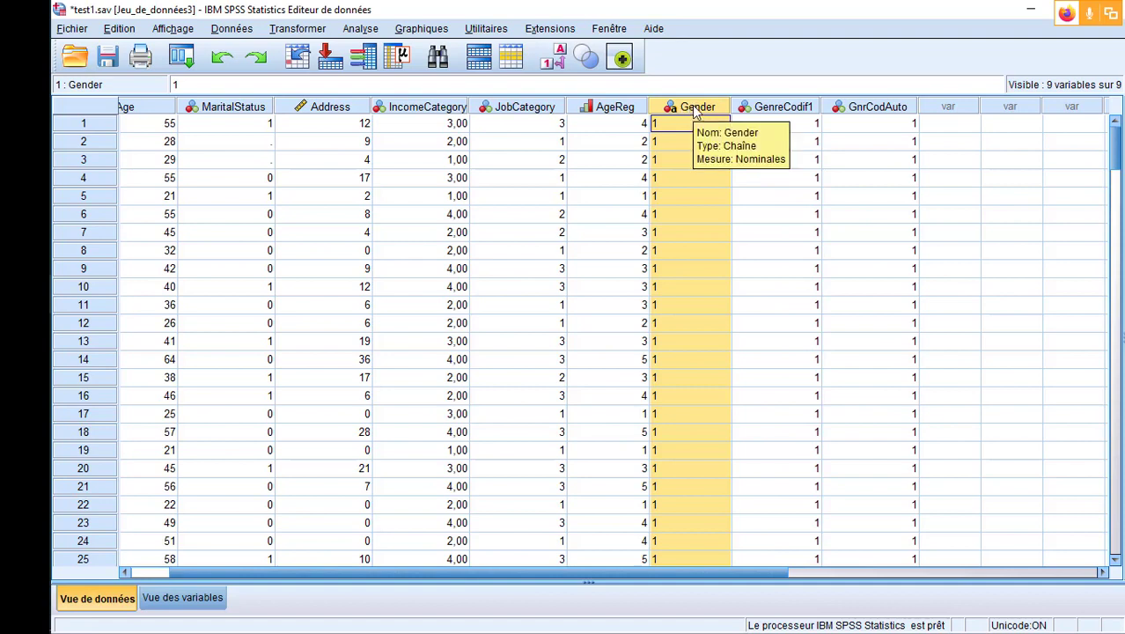
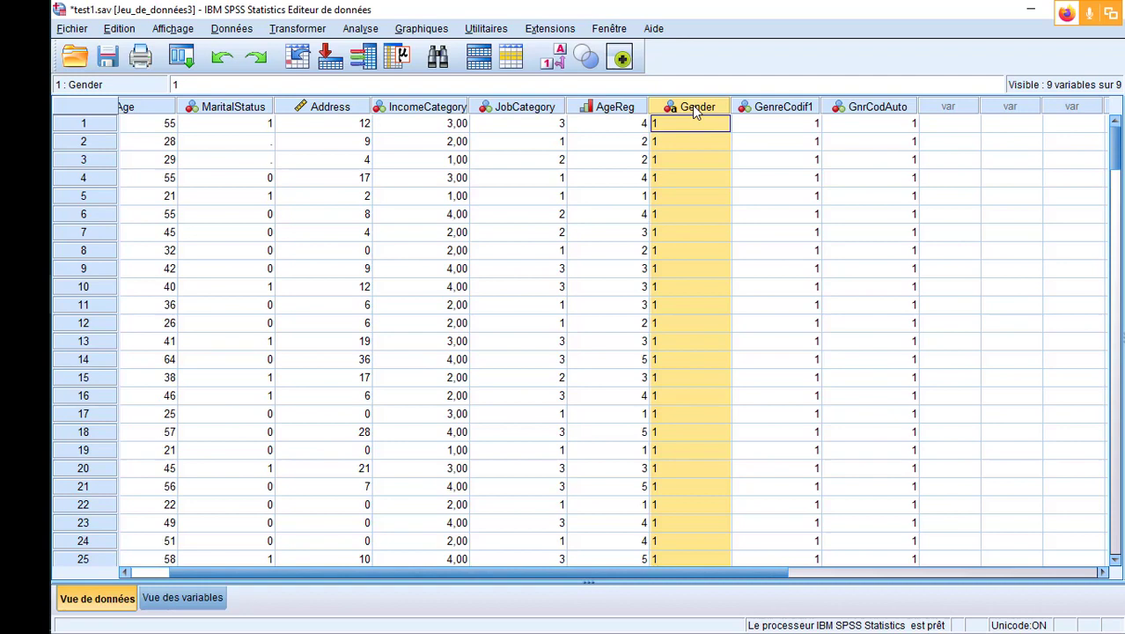
# In the variable view, change the Gender variable's type to Numérique
pyautogui.click(185, 598)
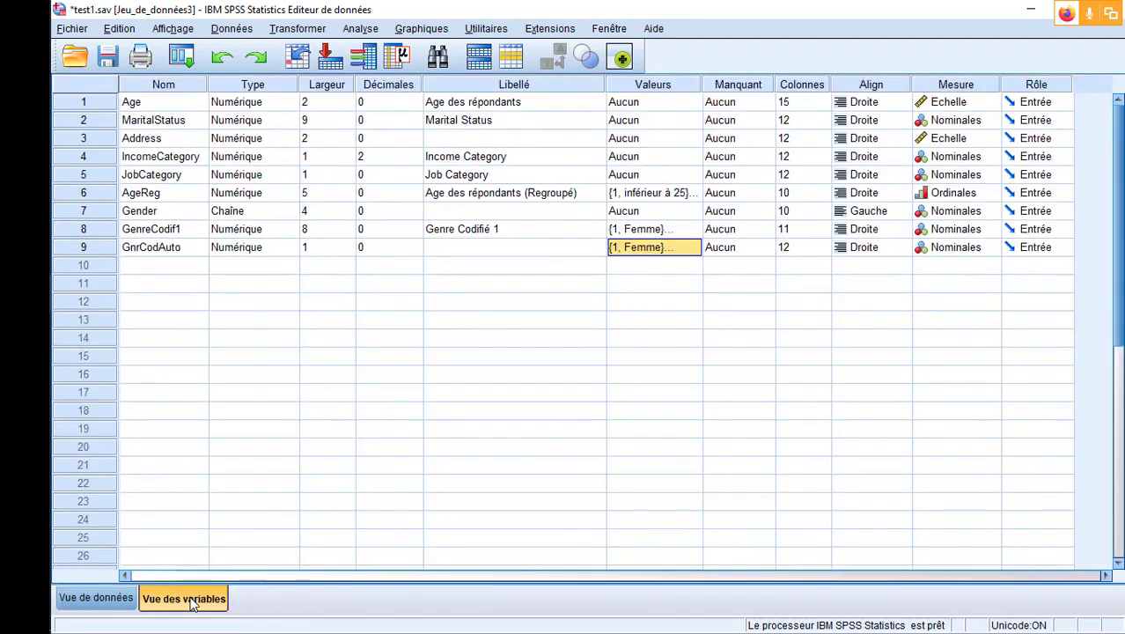
pyautogui.click(67, 253)
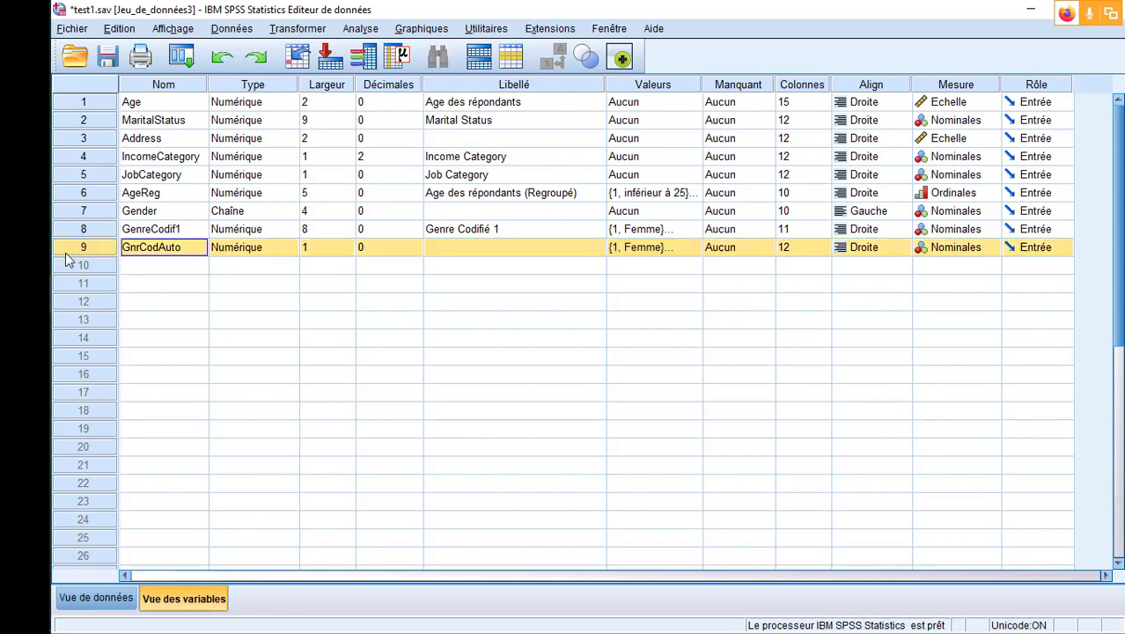
pyautogui.click(71, 214)
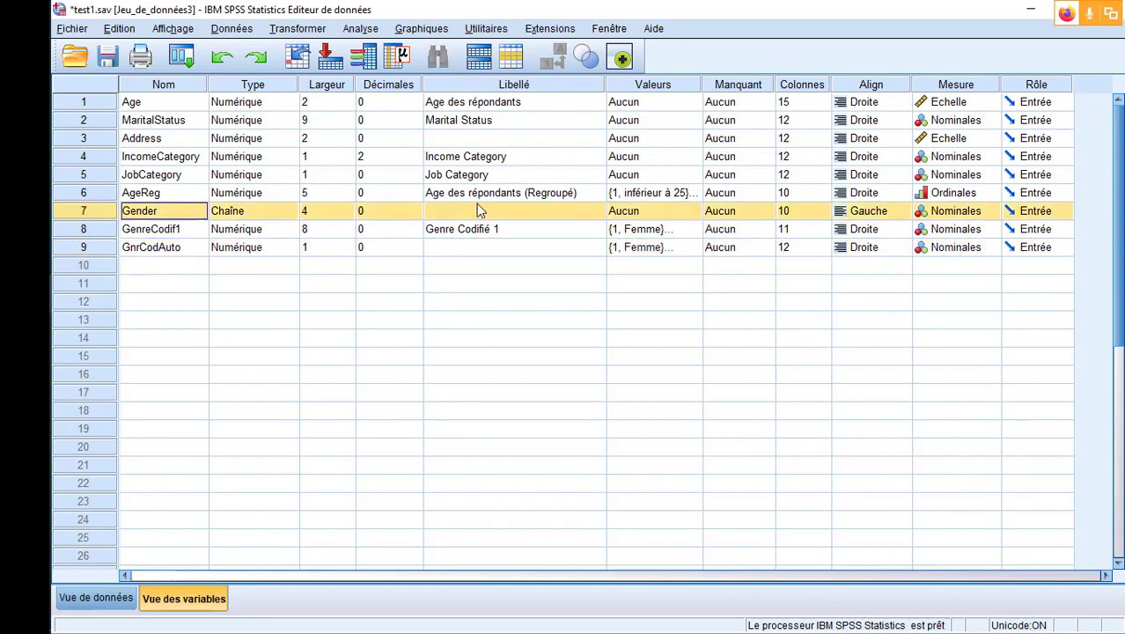
pyautogui.click(295, 215)
pyautogui.click(401, 220)
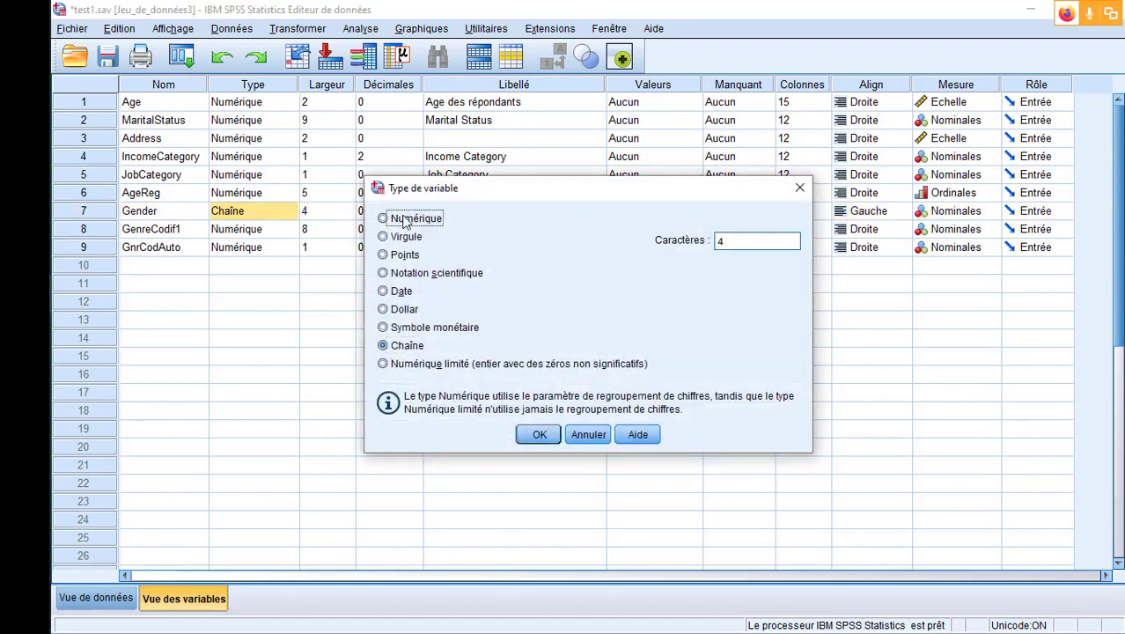
pyautogui.click(539, 434)
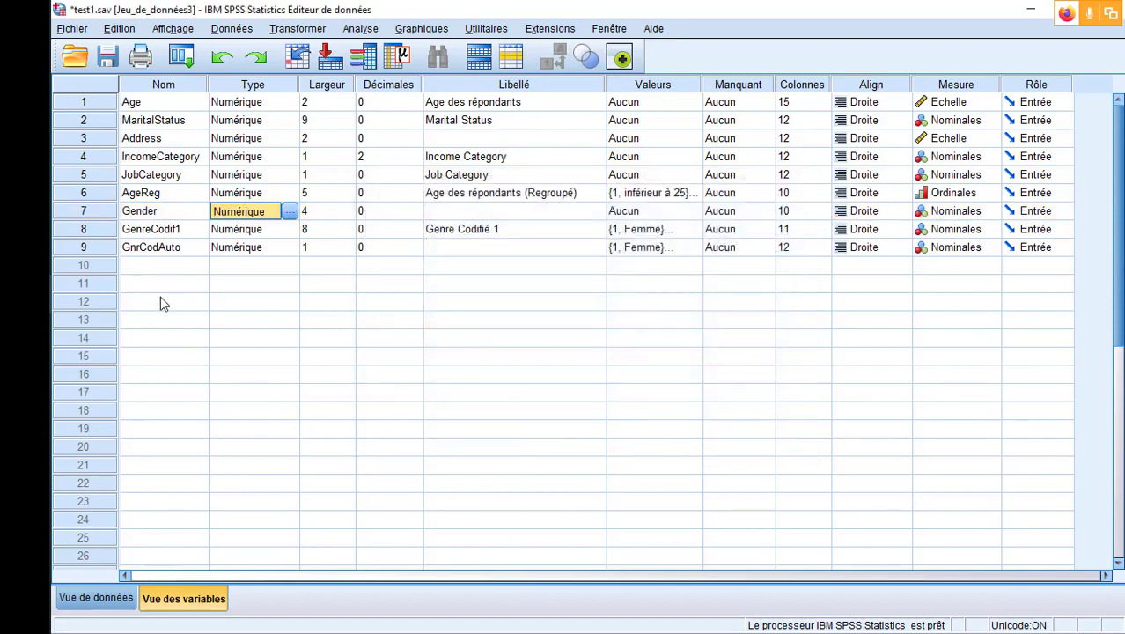
# Add the value label Femmes for value 1 of the Gender variable
pyautogui.click(540, 214)
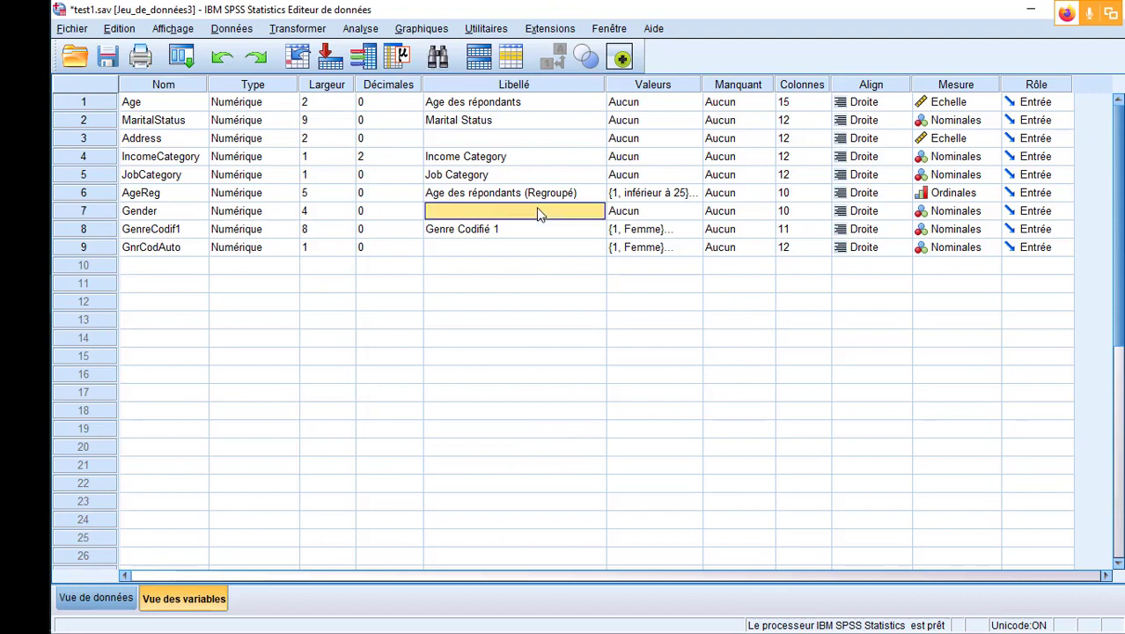
pyautogui.click(669, 212)
pyautogui.click(692, 212)
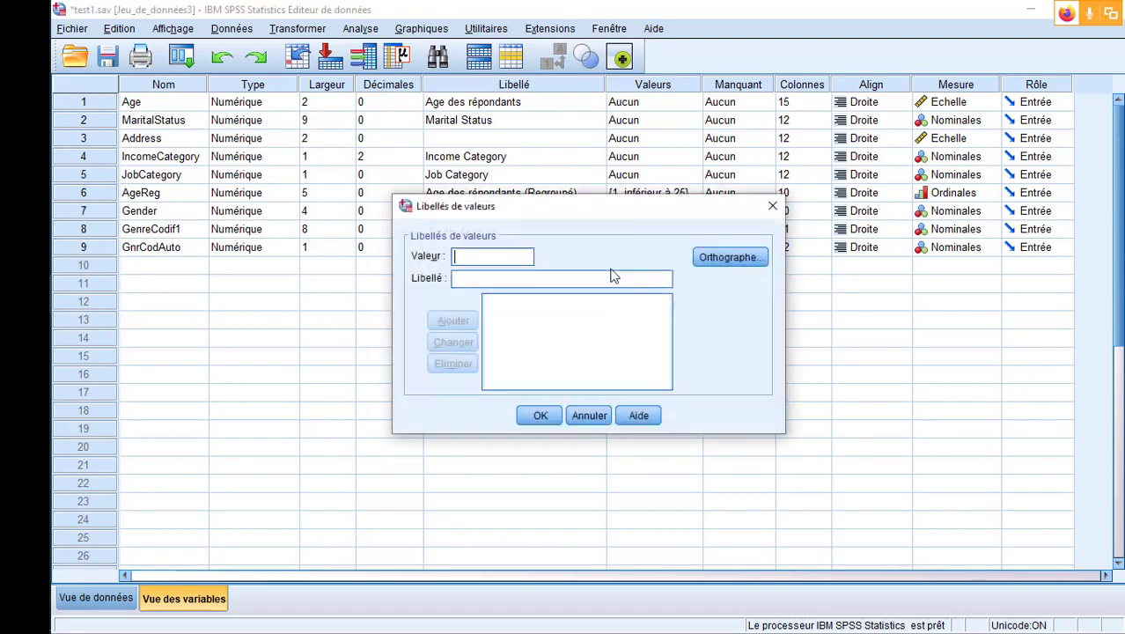
pyautogui.click(493, 279)
pyautogui.write('f')
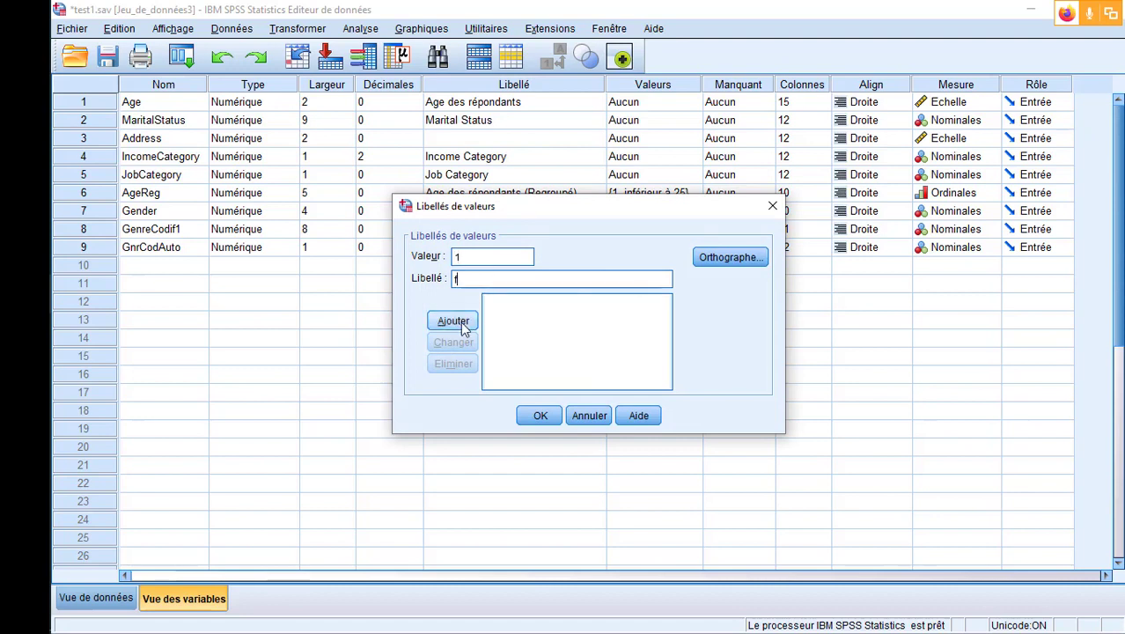
pyautogui.press('BackSpace')
pyautogui.write('Femmes')
pyautogui.click(461, 321)
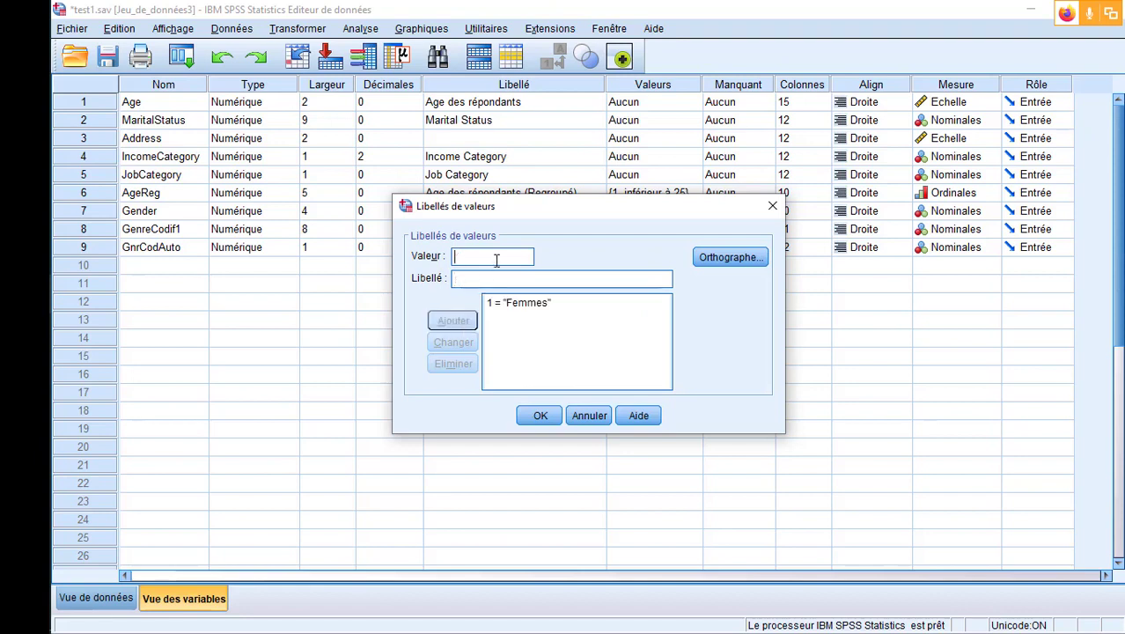
# Add the value label Hommes for value 2 of Gender and accept the value labels
pyautogui.write('2')
pyautogui.click(502, 278)
pyautogui.write('Hommes')
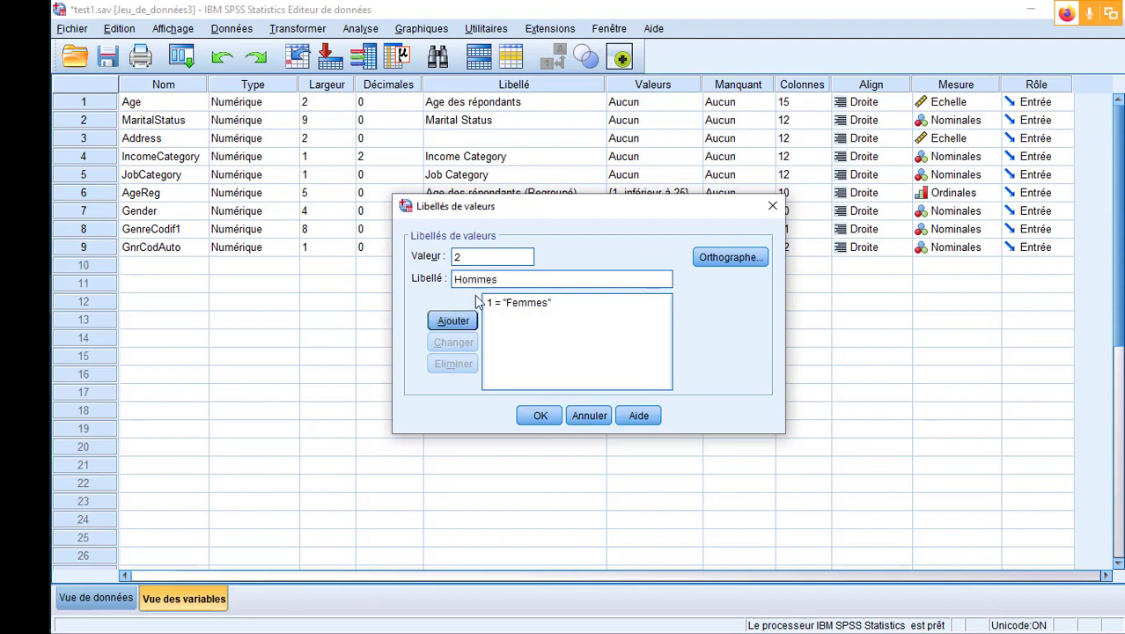
pyautogui.click(454, 324)
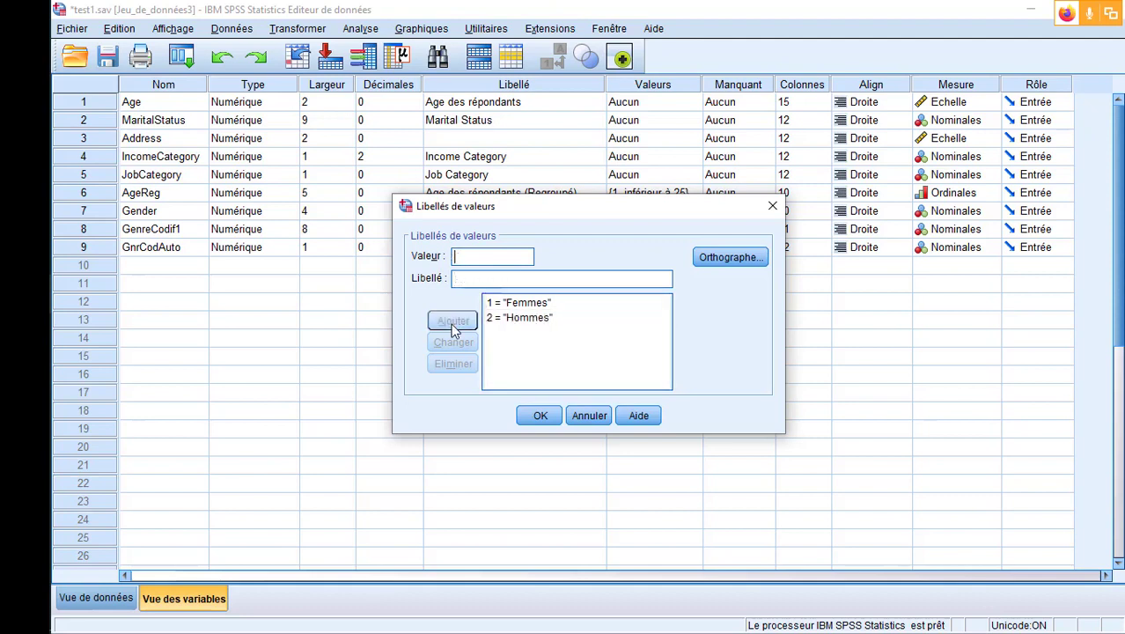
pyautogui.click(530, 419)
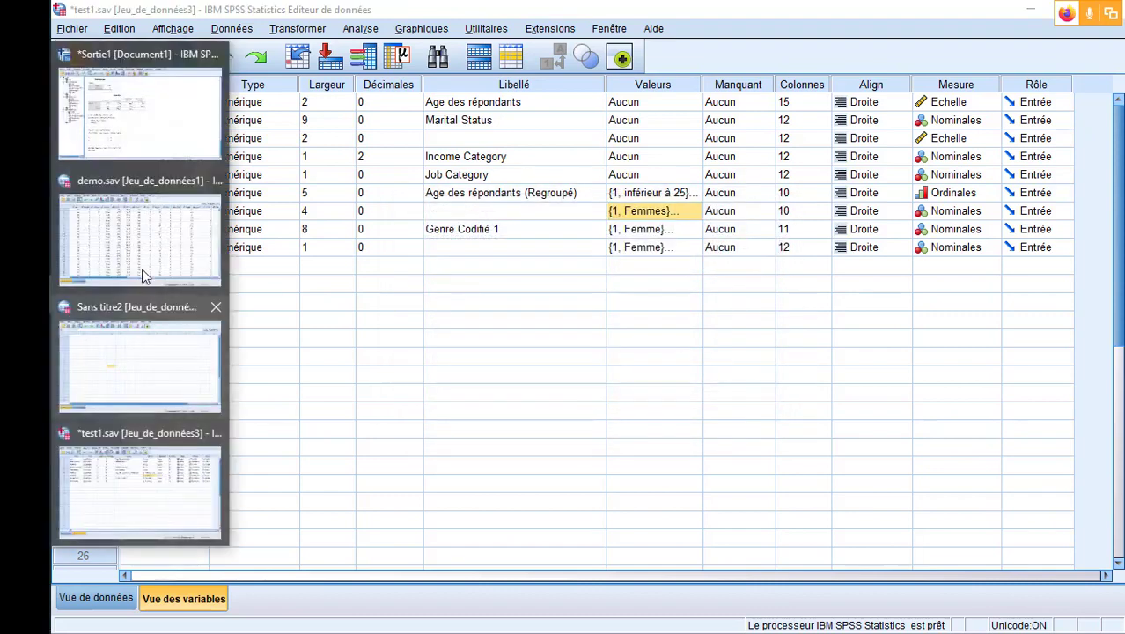
# Return to the data view of test1.sav and switch the value label display on and off to compare Gender, GenreCodif1 and GnrCodAuto
pyautogui.click(147, 475)
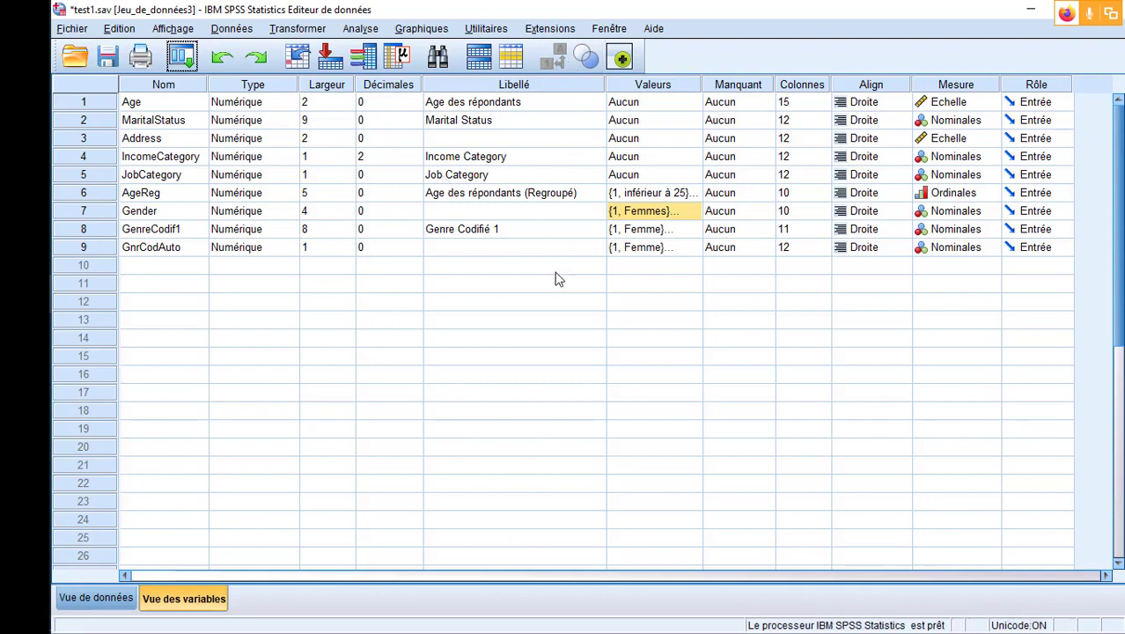
pyautogui.click(107, 603)
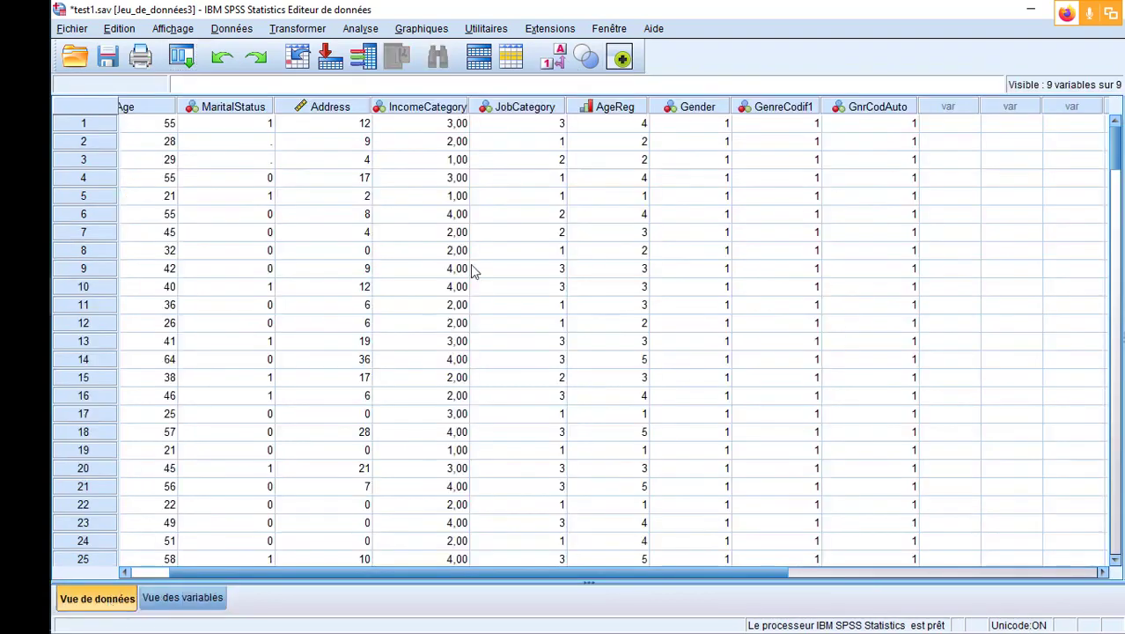
pyautogui.click(555, 59)
pyautogui.click(556, 60)
pyautogui.click(556, 59)
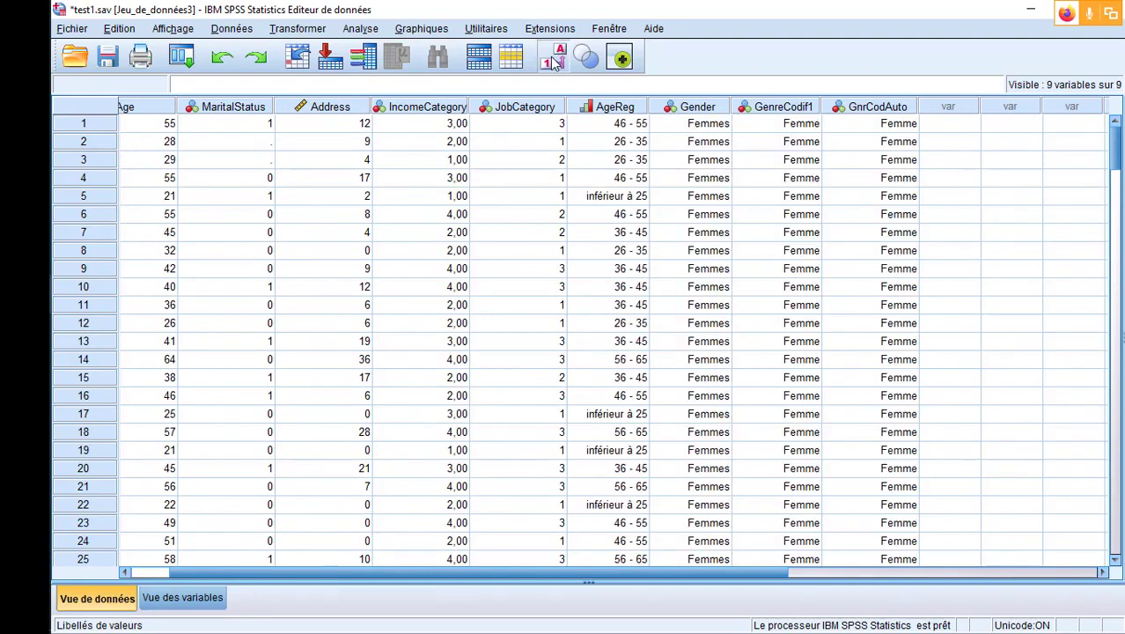
pyautogui.click(555, 59)
pyautogui.click(555, 60)
pyautogui.click(555, 60)
pyautogui.click(555, 60)
pyautogui.click(555, 60)
pyautogui.click(555, 59)
pyautogui.click(555, 60)
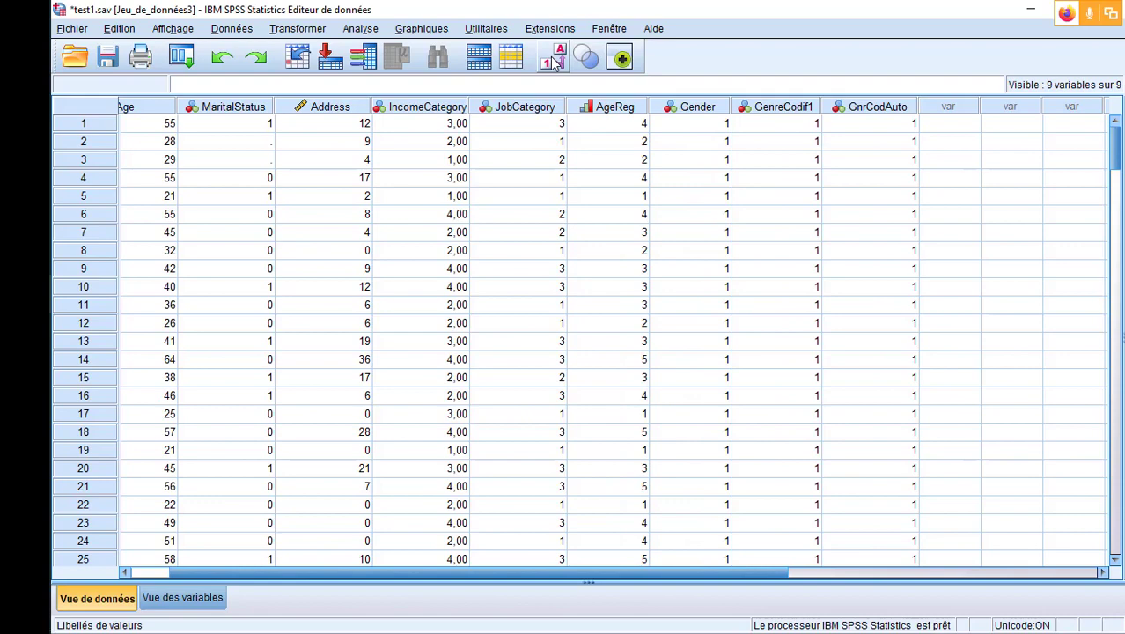
pyautogui.click(554, 60)
pyautogui.click(554, 60)
pyautogui.click(554, 60)
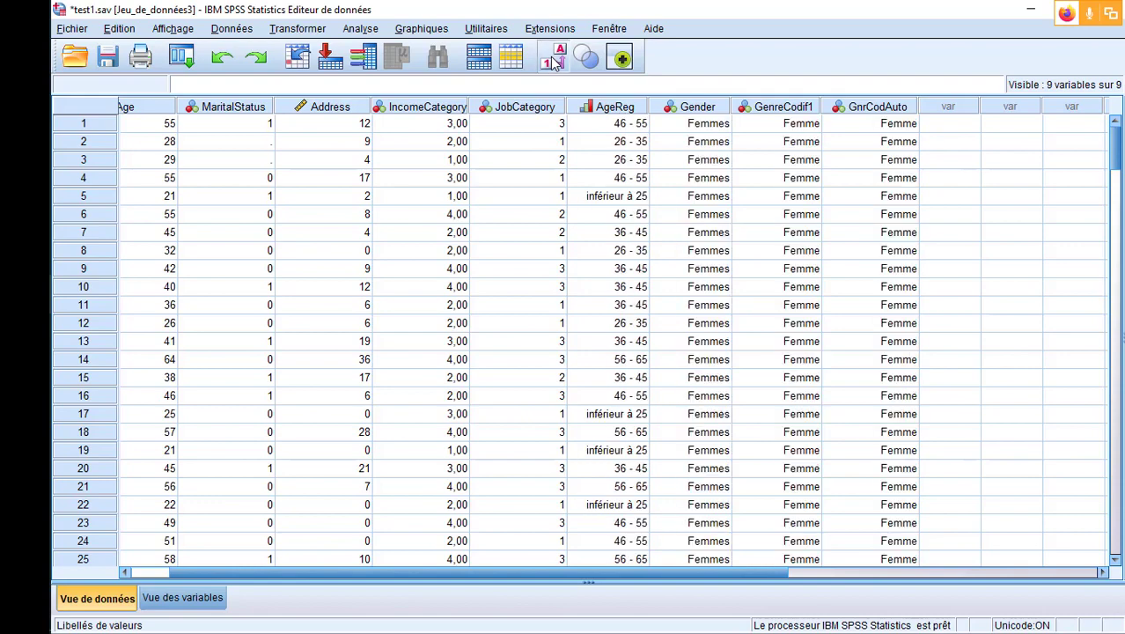
pyautogui.click(555, 60)
pyautogui.click(554, 60)
pyautogui.click(555, 60)
pyautogui.click(554, 60)
pyautogui.click(555, 60)
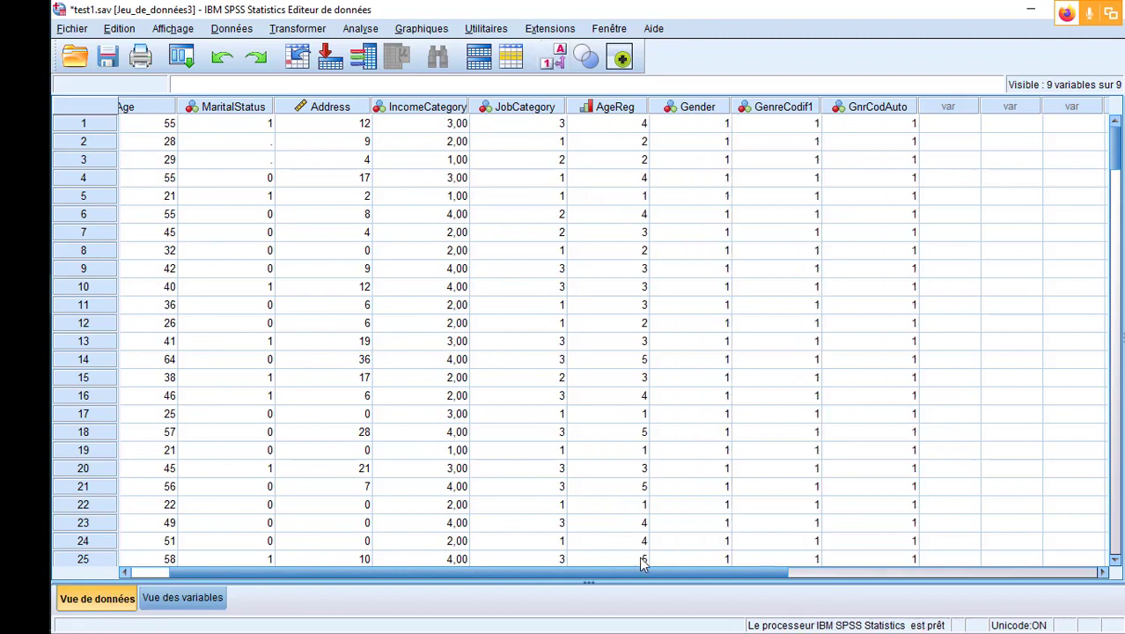
# Copy the Age column and paste it into the first empty column after GnrCodAuto
pyautogui.moveTo(632, 577); pyautogui.dragTo(525, 577)
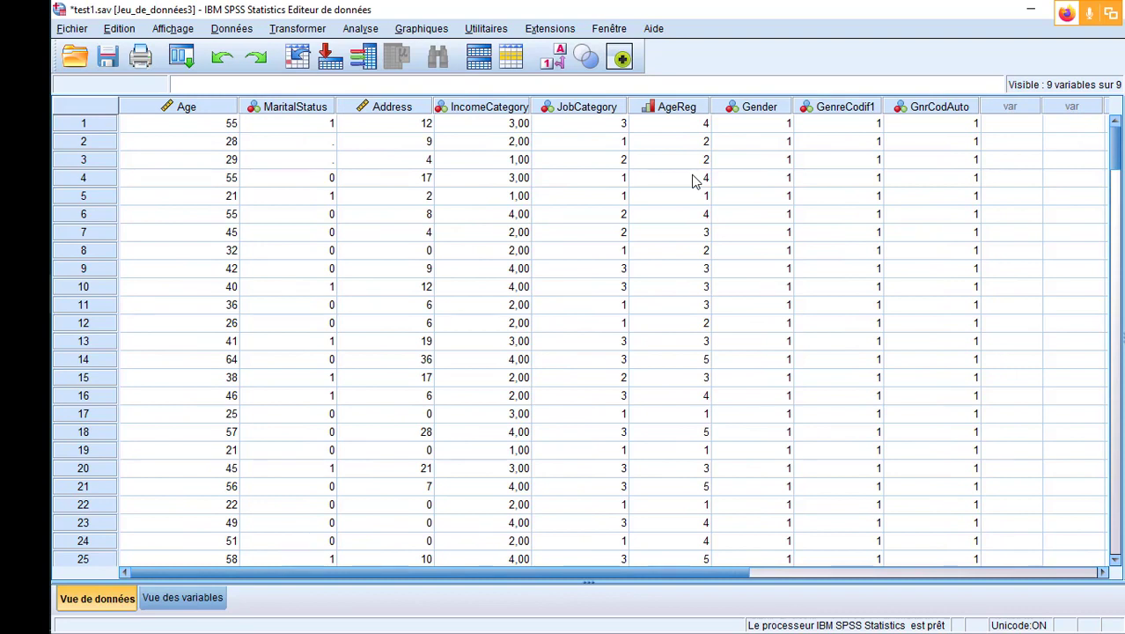
pyautogui.click(187, 107)
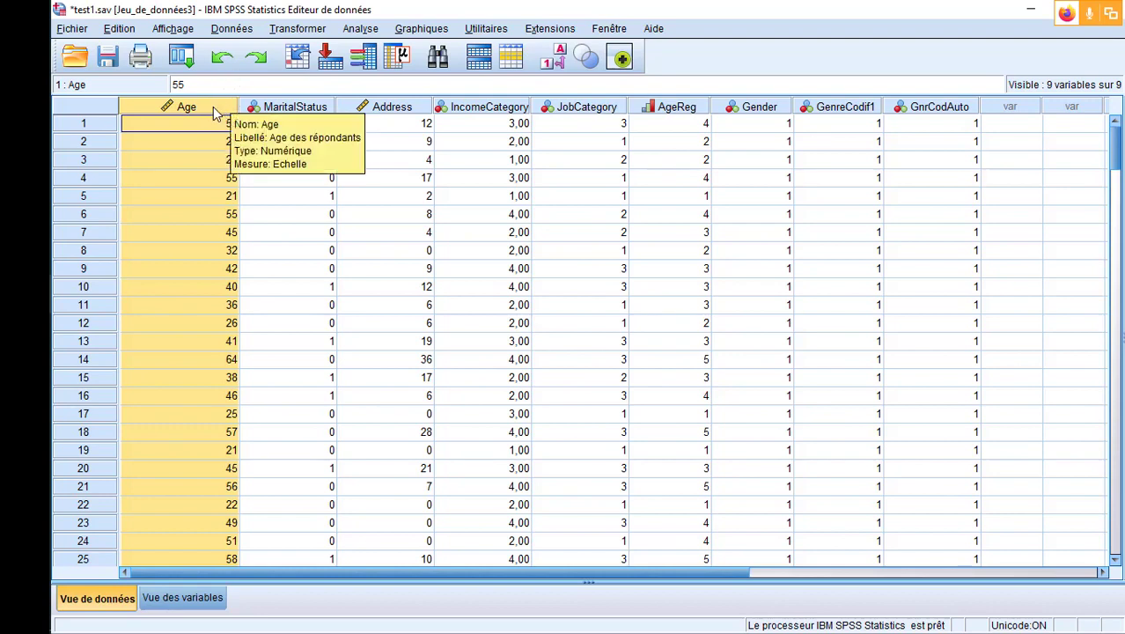
pyautogui.click(287, 30)
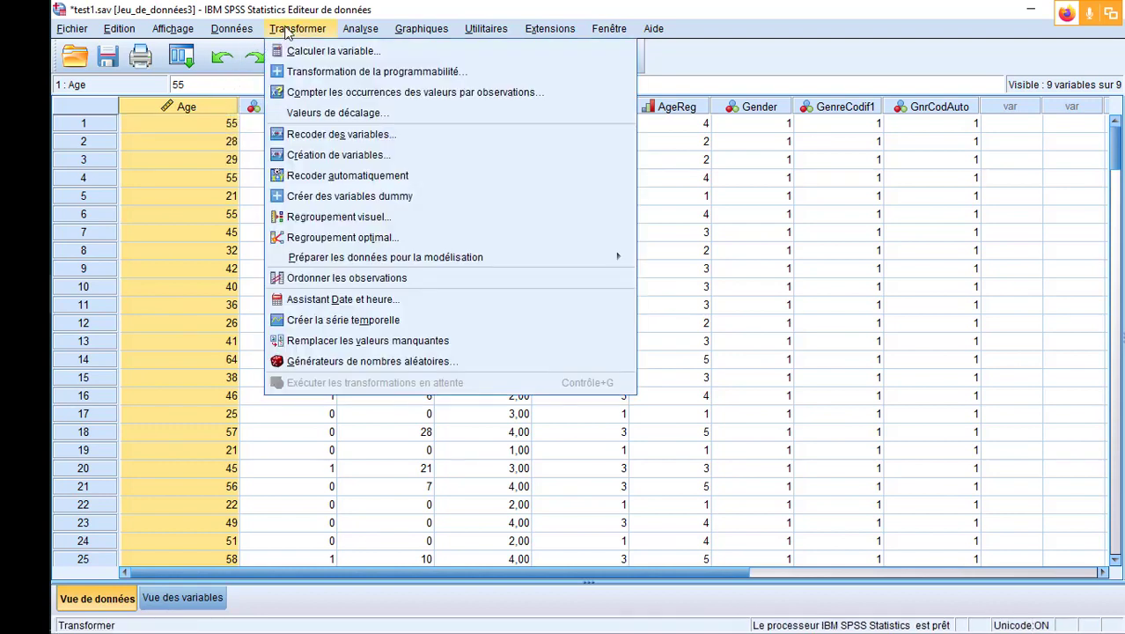
pyautogui.click(188, 109)
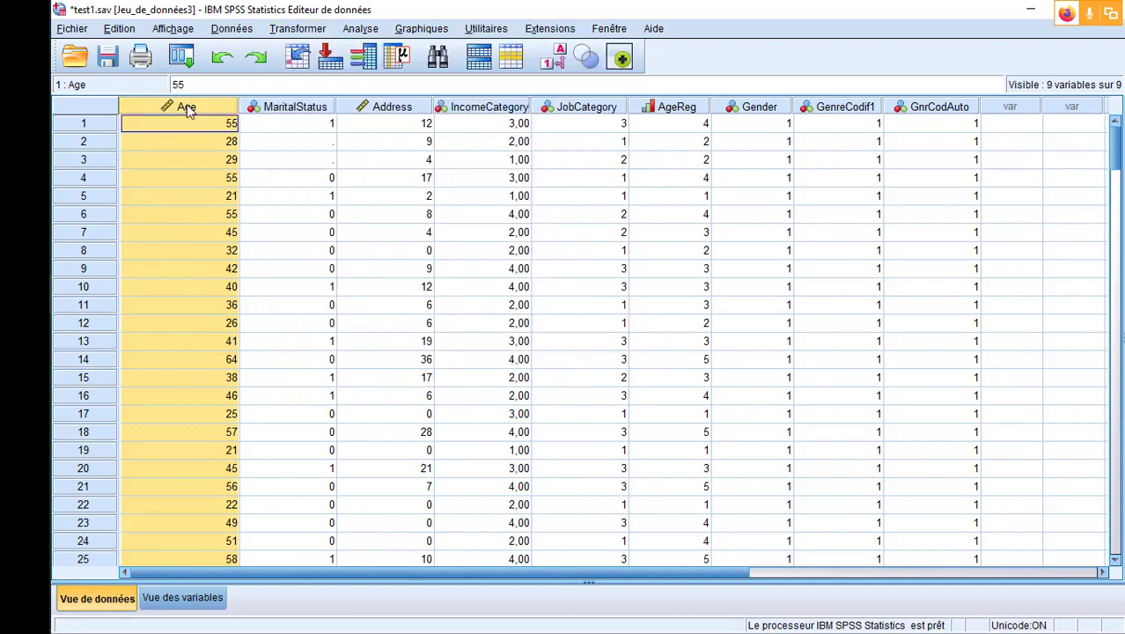
pyautogui.rightClick(186, 108)
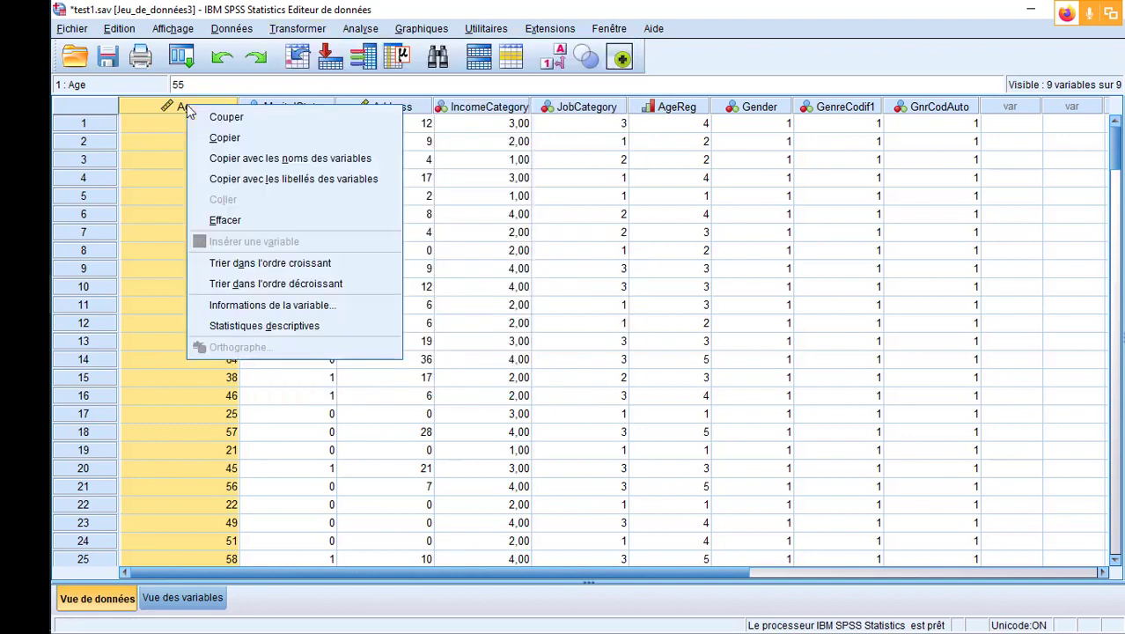
pyautogui.click(245, 146)
pyautogui.moveTo(283, 573); pyautogui.dragTo(817, 572)
pyautogui.rightClick(457, 105)
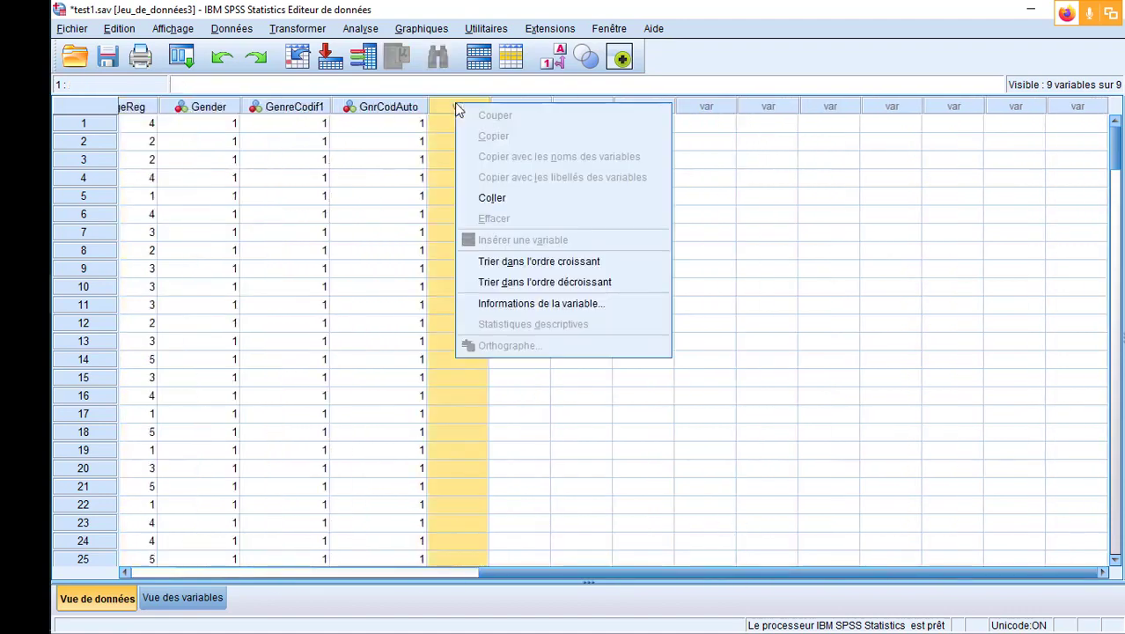
pyautogui.click(557, 197)
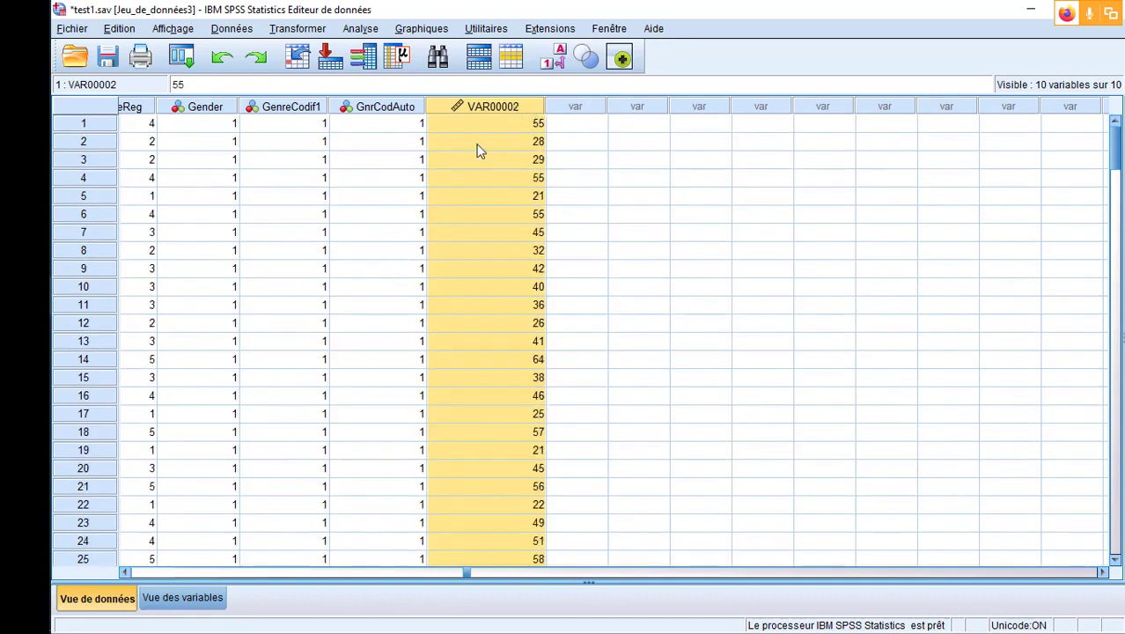
# In the variable view, rename the pasted copy of Age as AgeRegCat2
pyautogui.doubleClick(495, 106)
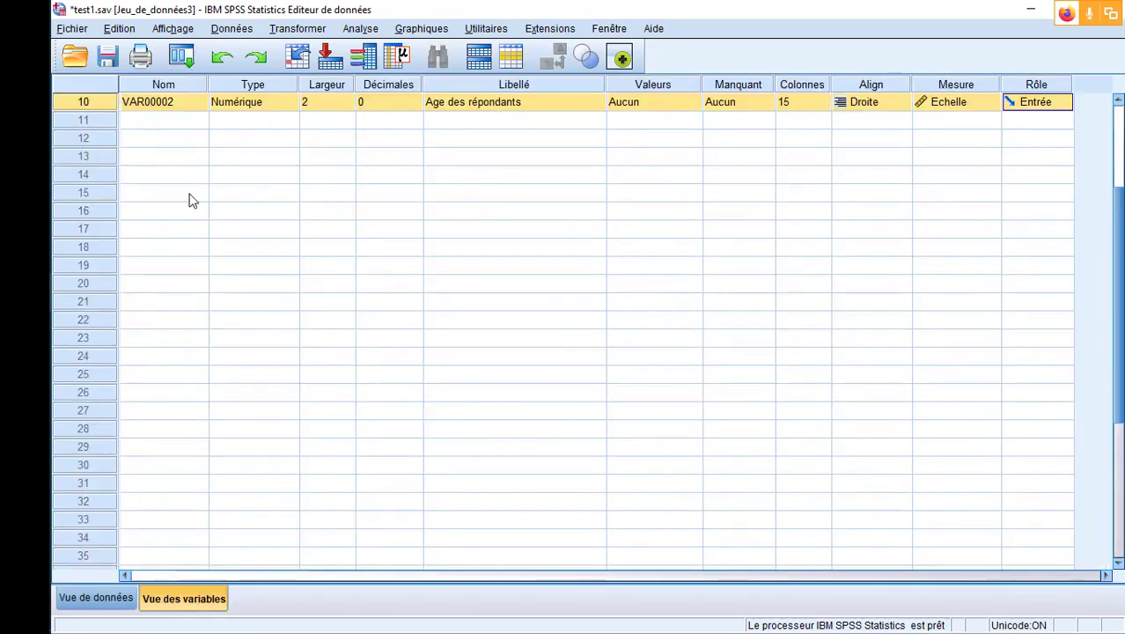
pyautogui.click(180, 267)
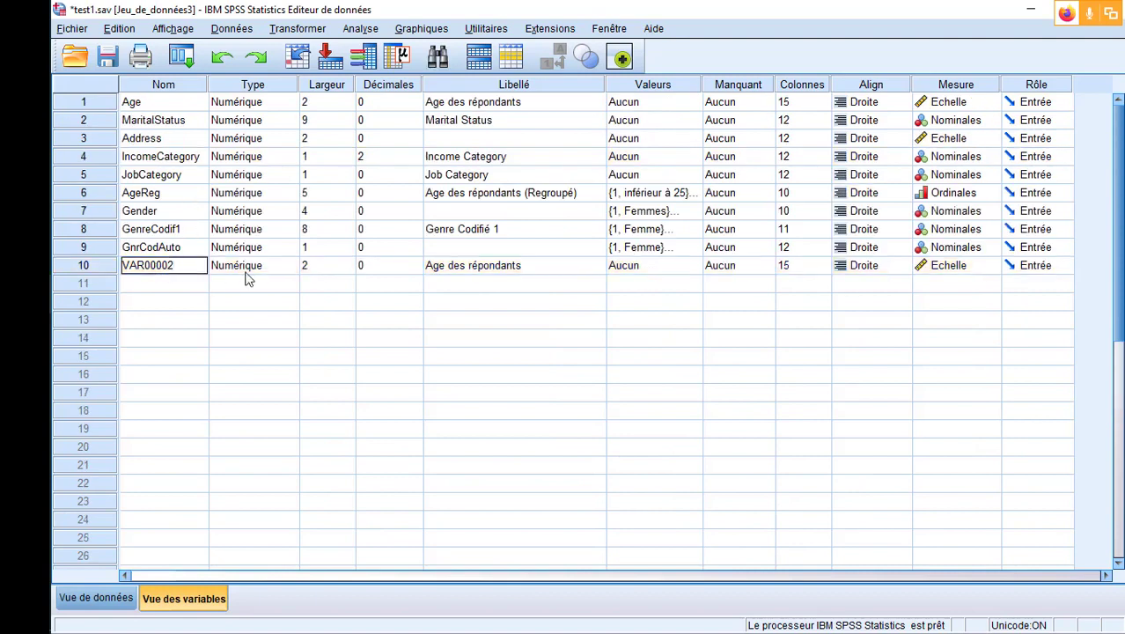
pyautogui.hotkey('ctrl', 'a')
pyautogui.write('Agr')
pyautogui.write('Reg')
pyautogui.write('Cat')
pyautogui.write('2')
pyautogui.click(246, 307)
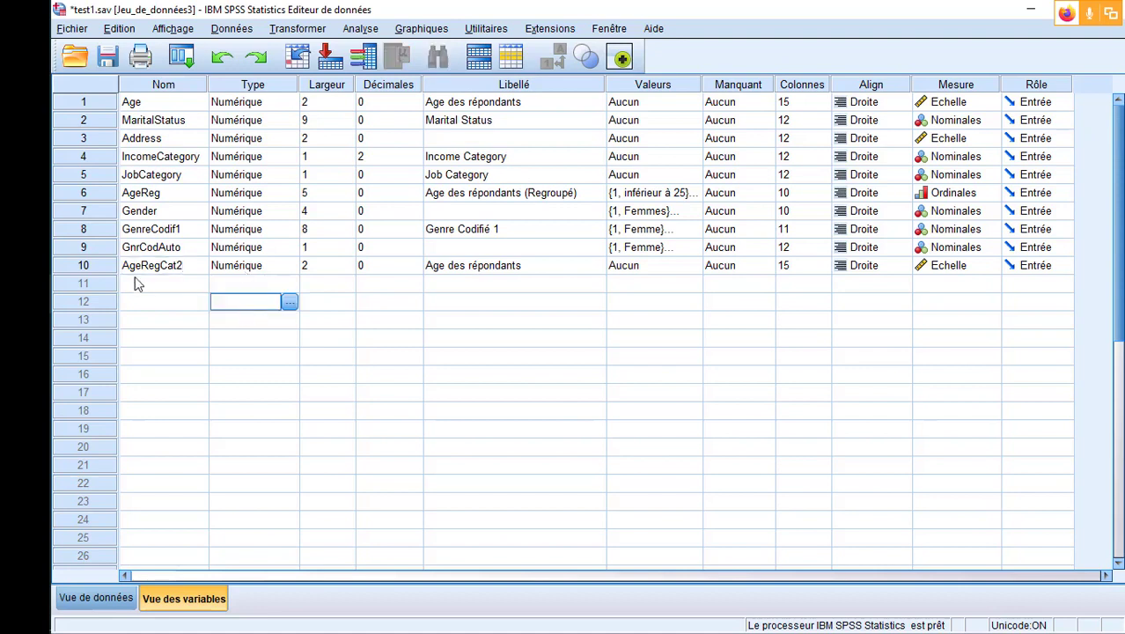
# Change the label of AgeRegCat2 to "Age des répondants (catégories)"
pyautogui.click(107, 265)
pyautogui.click(537, 265)
pyautogui.click(539, 265)
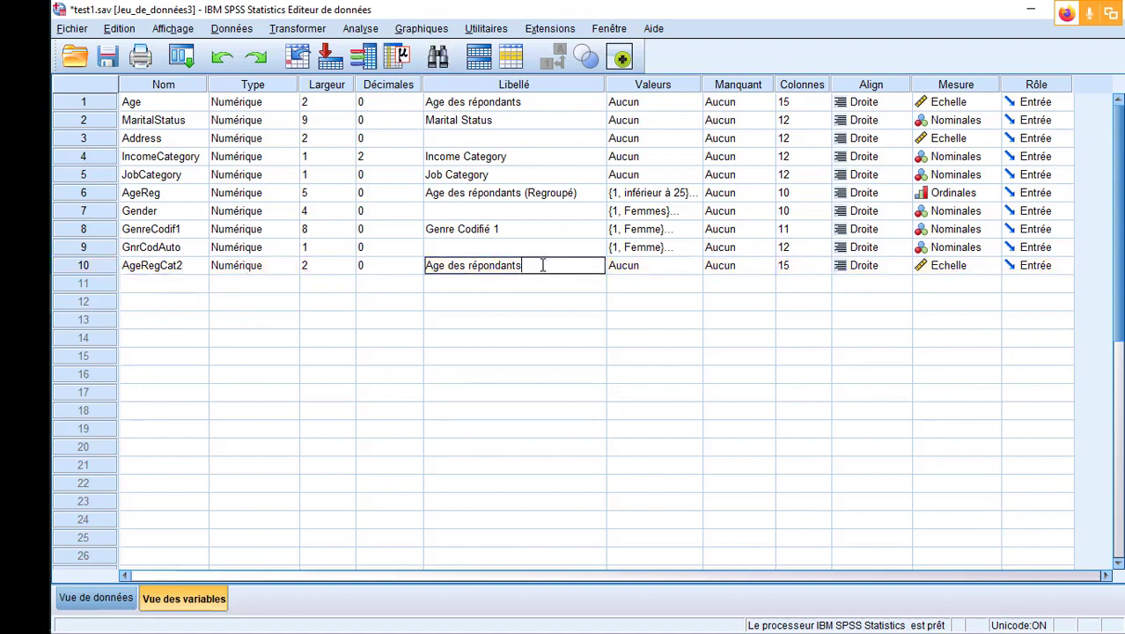
pyautogui.write('(catégories')
pyautogui.click(571, 324)
# Open the dialog for recoding into the same variables and widen it to fit the full AgeRegCat2 entry
pyautogui.click(95, 266)
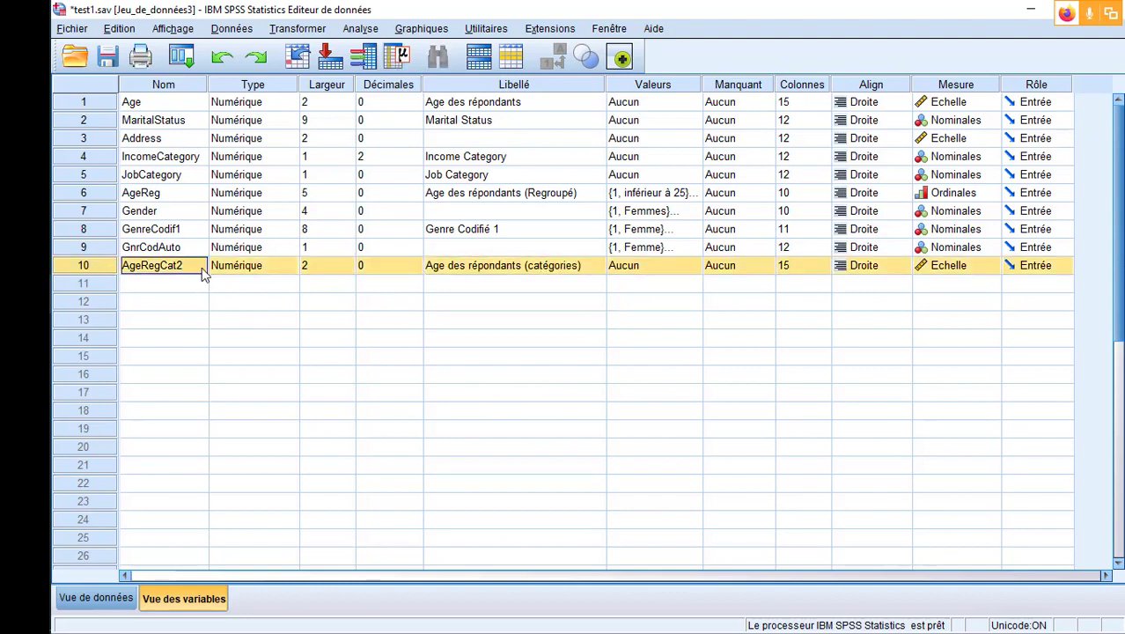
pyautogui.click(296, 29)
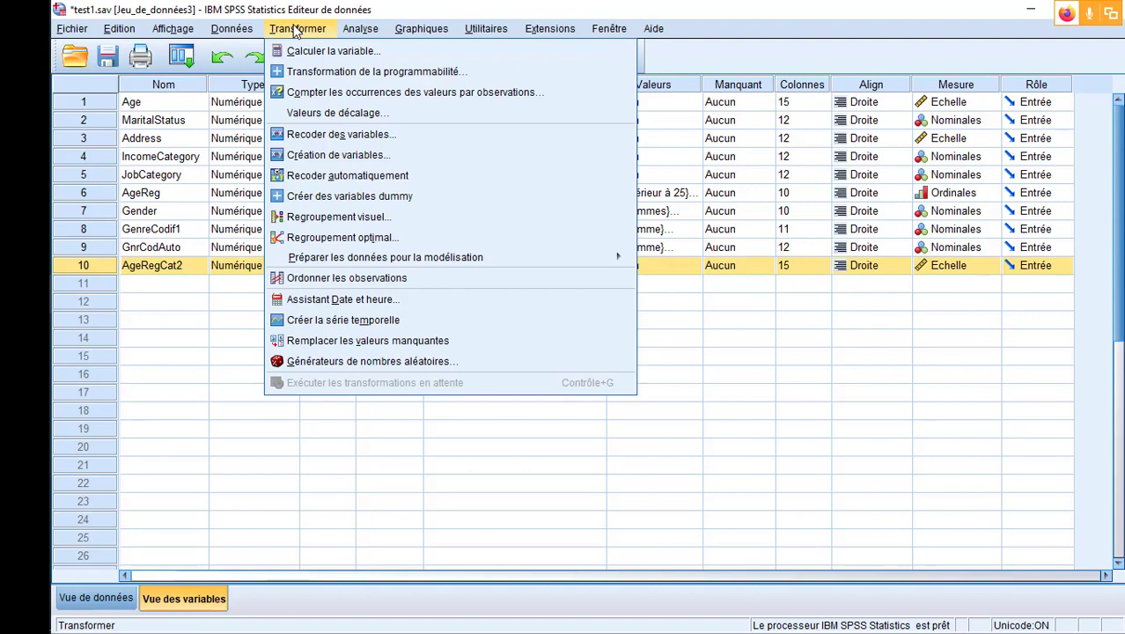
pyautogui.click(398, 137)
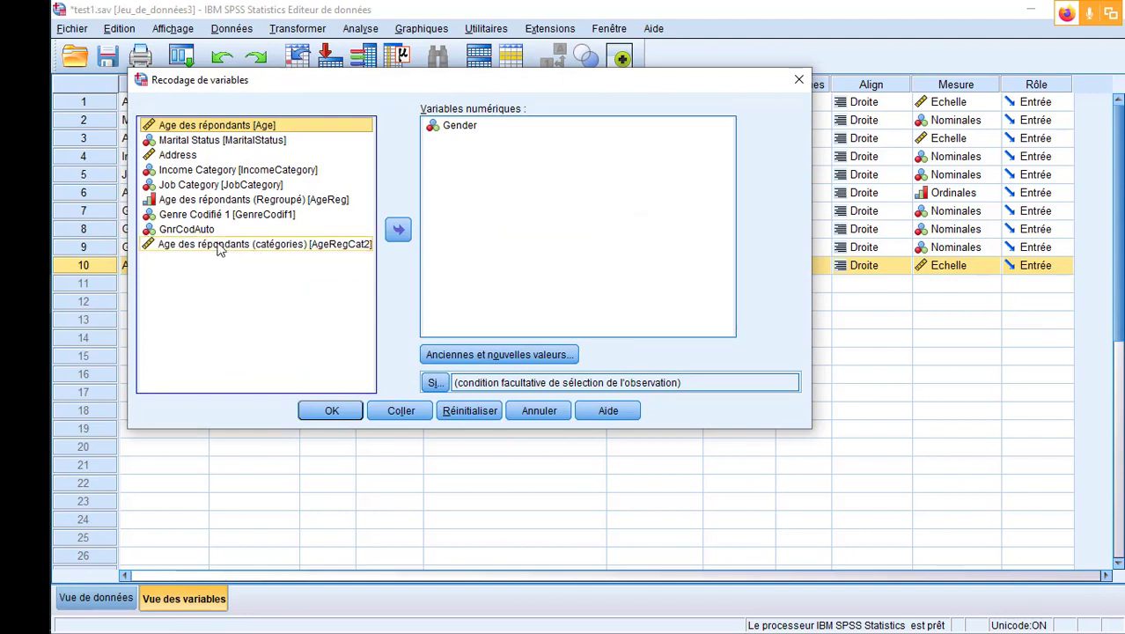
pyautogui.rightClick(221, 249)
pyautogui.press('Escape')
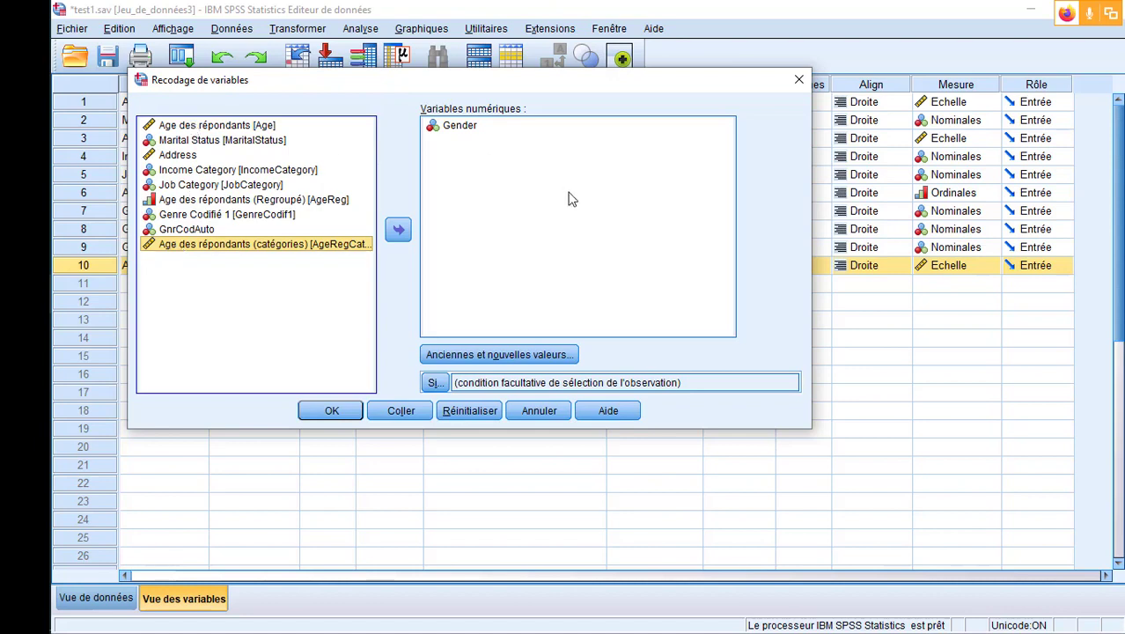
pyautogui.moveTo(812, 274); pyautogui.dragTo(963, 277)
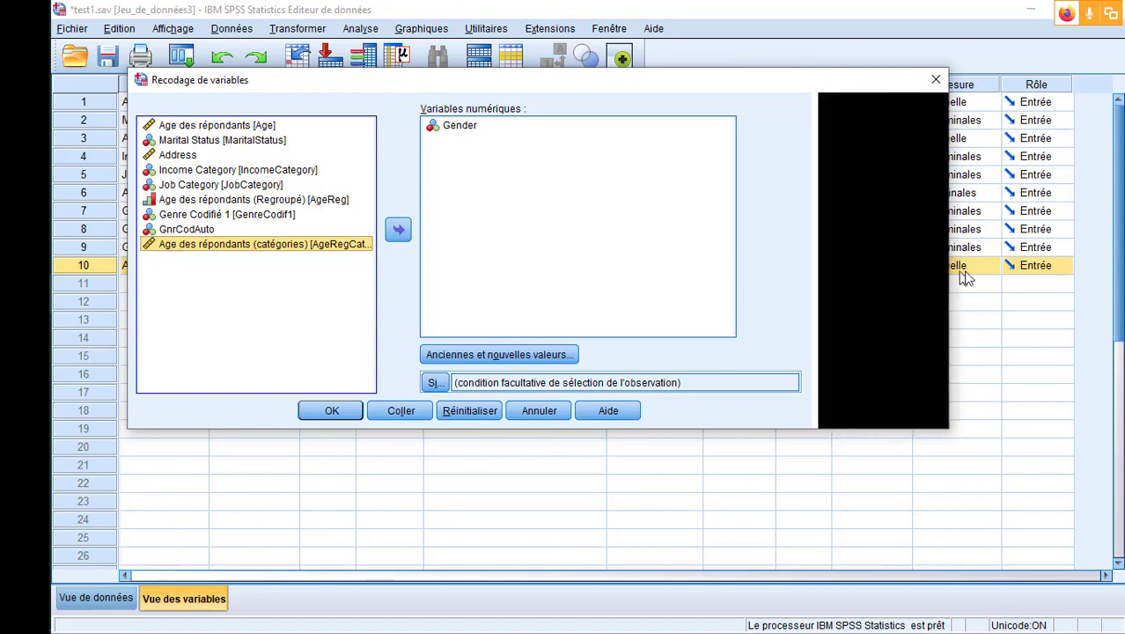
# Switch the recode dialog's source list to variable names and back to variable labels to compare the two displays
pyautogui.rightClick(242, 250)
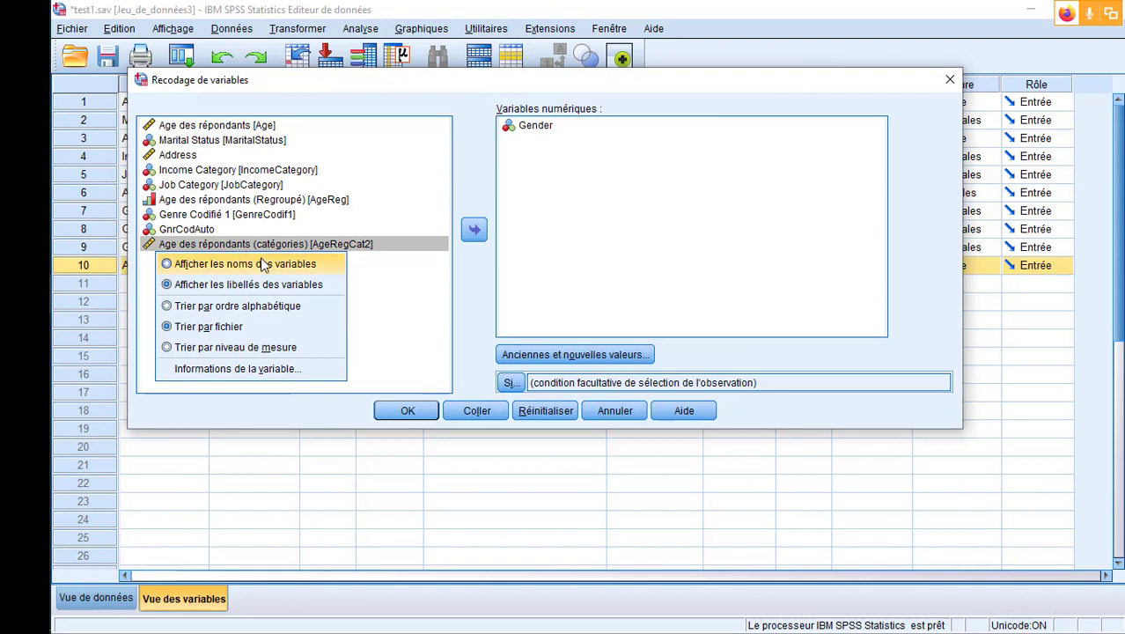
pyautogui.click(264, 262)
pyautogui.rightClick(243, 251)
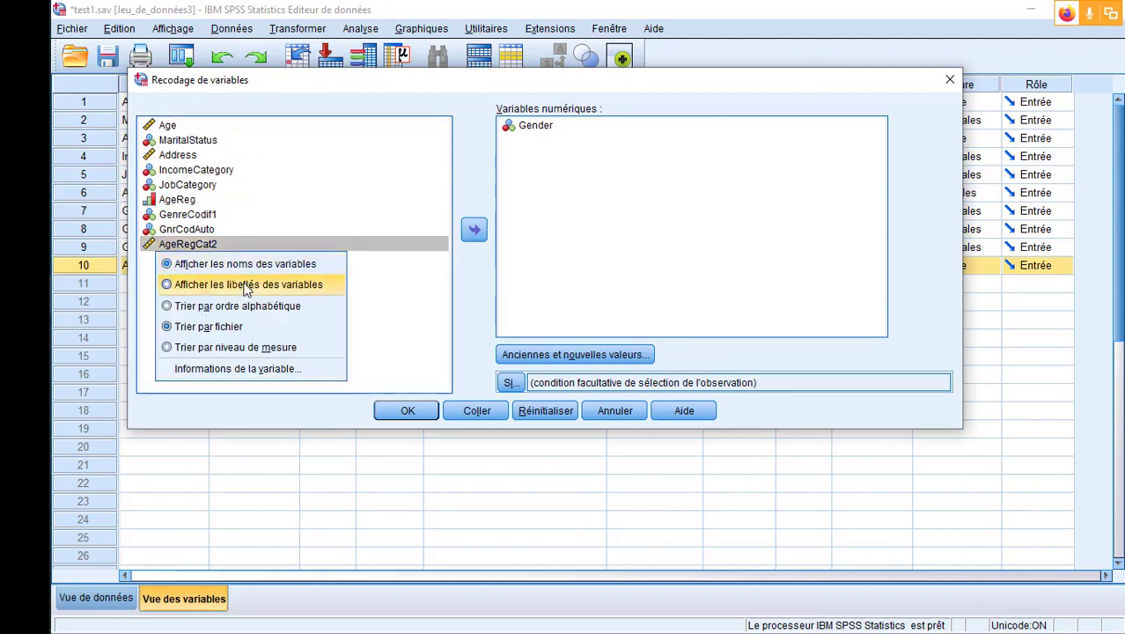
pyautogui.click(249, 282)
pyautogui.rightClick(248, 250)
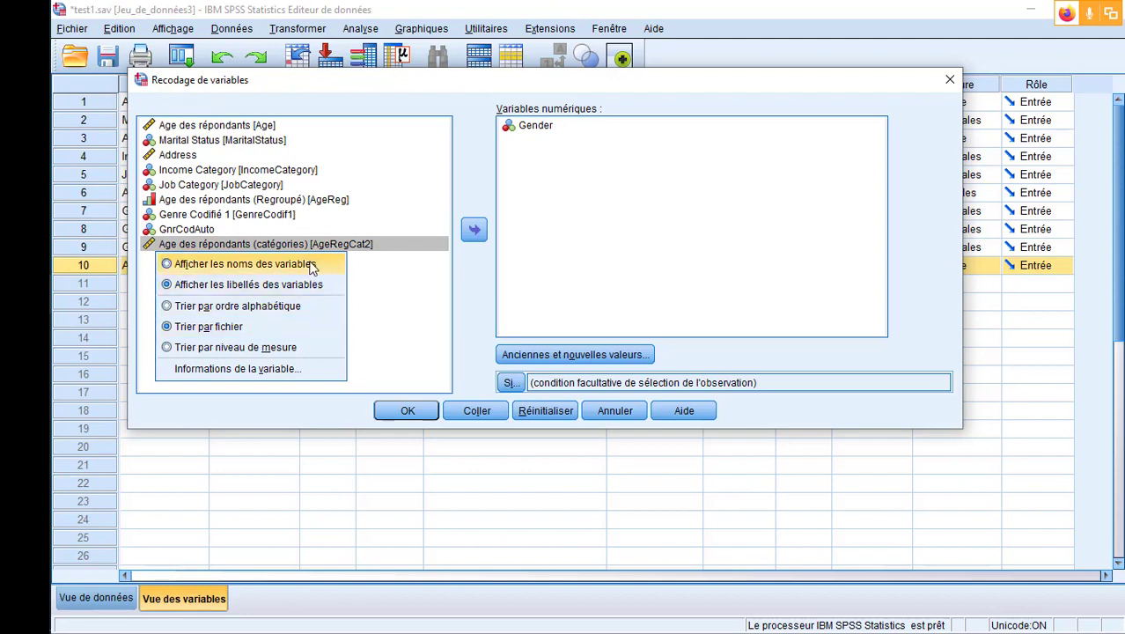
pyautogui.click(392, 264)
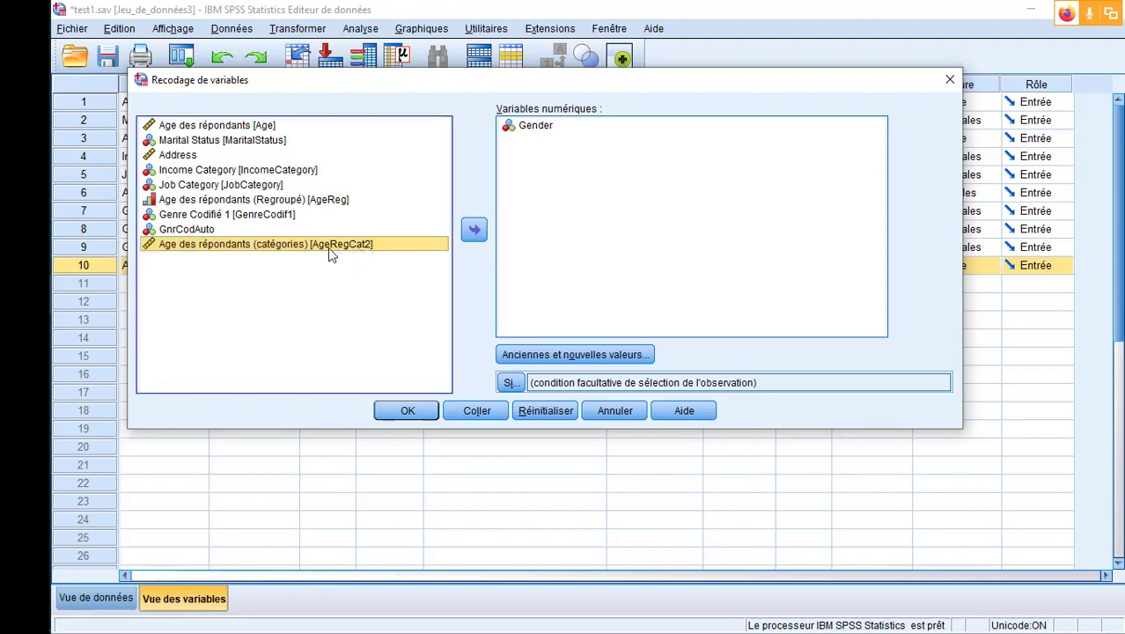
# Replace Gender with AgeRegCat2 as the variable to recode, accepting the clearing of the old and new values
pyautogui.click(326, 250)
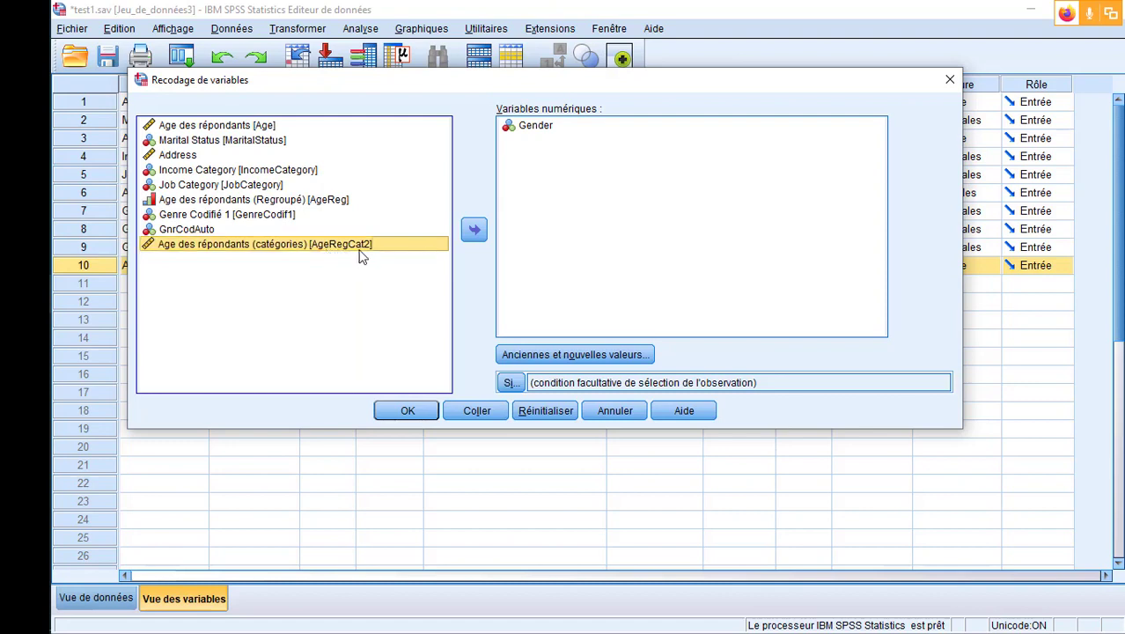
pyautogui.click(537, 128)
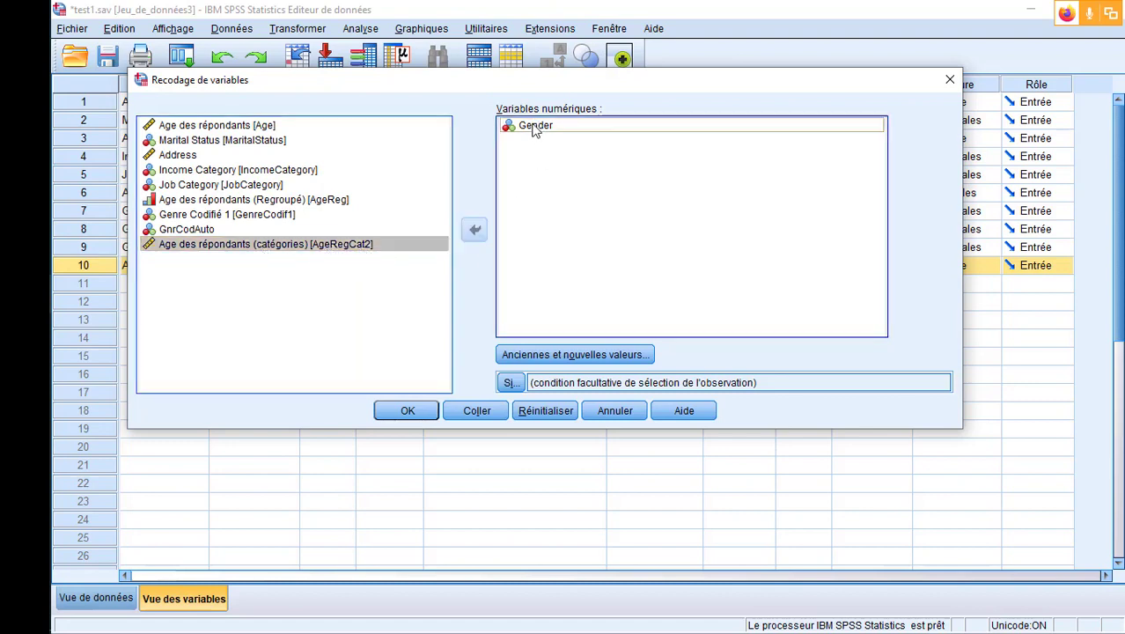
pyautogui.click(476, 231)
pyautogui.click(430, 258)
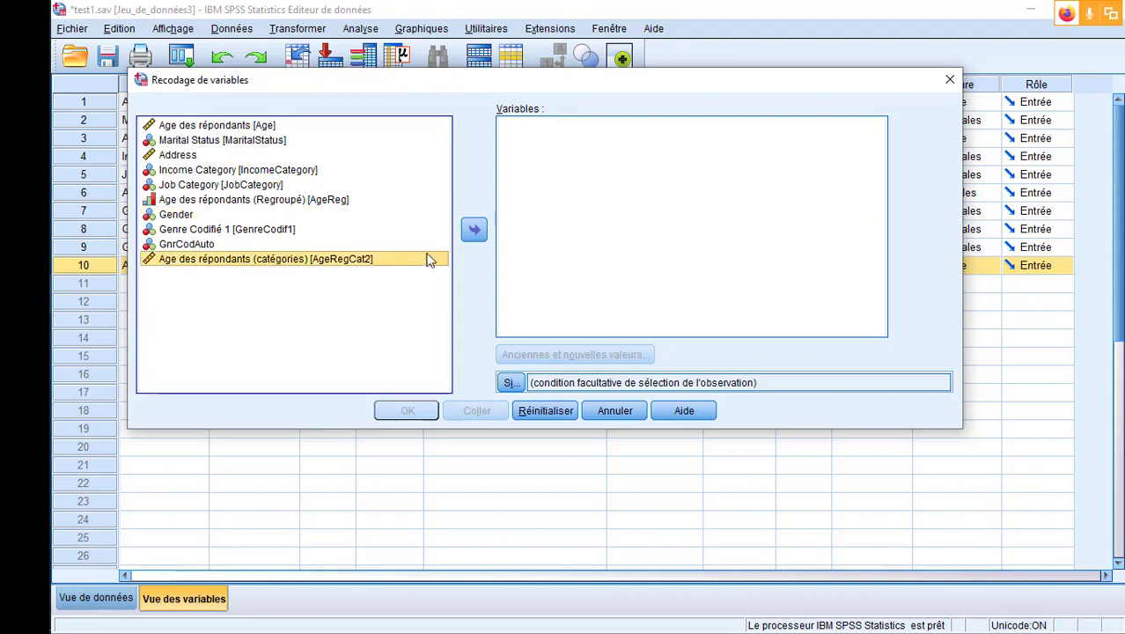
pyautogui.click(474, 231)
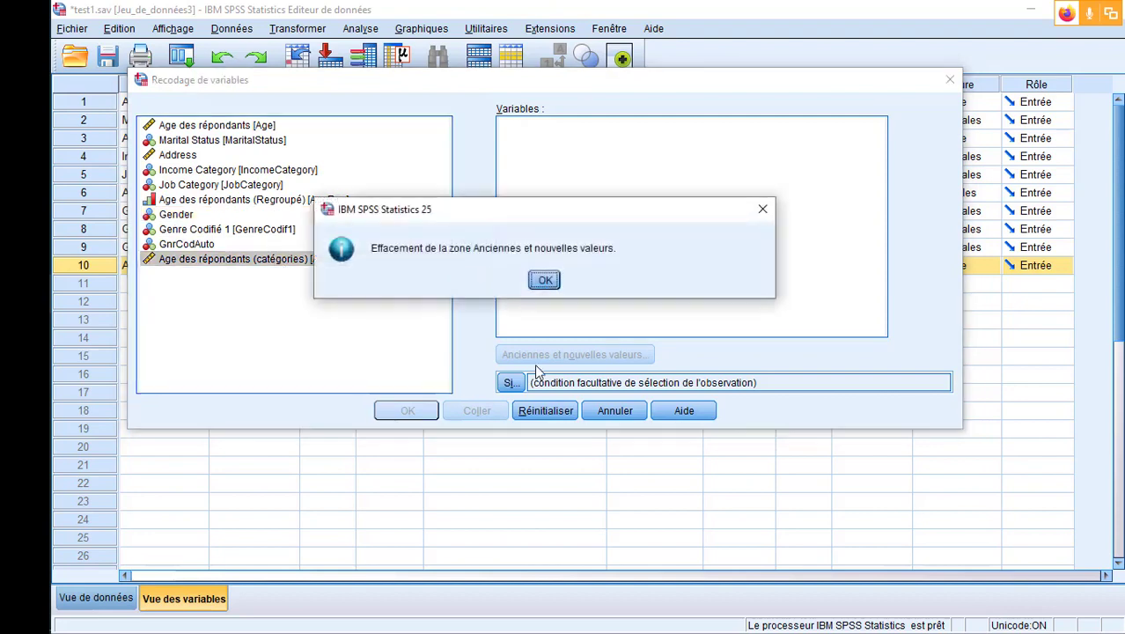
pyautogui.click(543, 279)
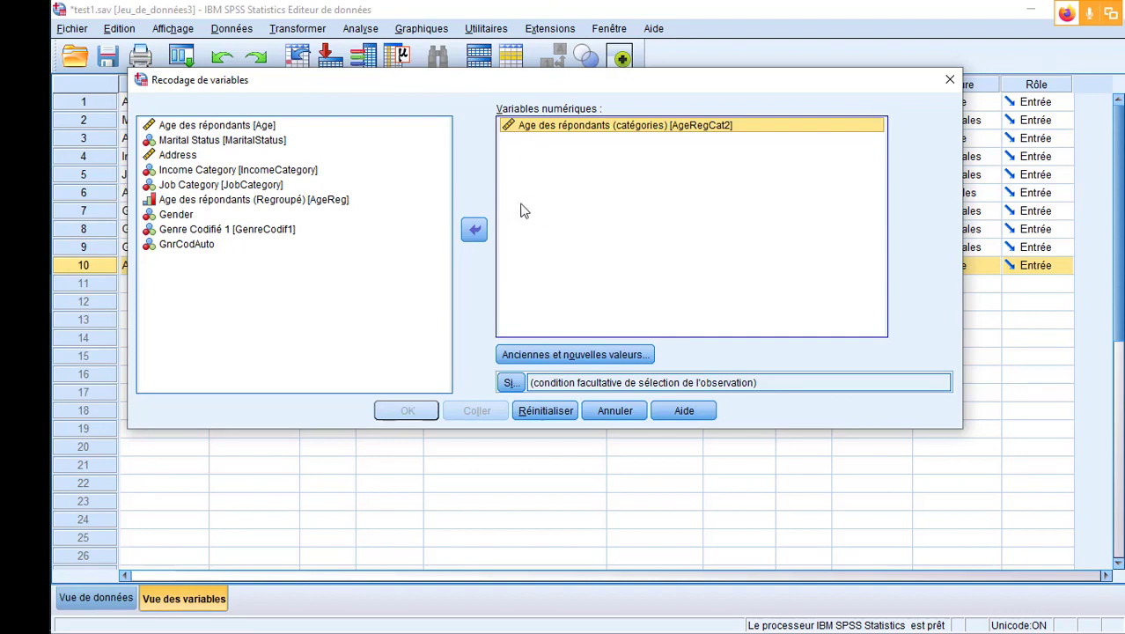
# Define the first recode rule for AgeRegCat2, mapping the range 19 to 25 to the new value 1
pyautogui.click(588, 350)
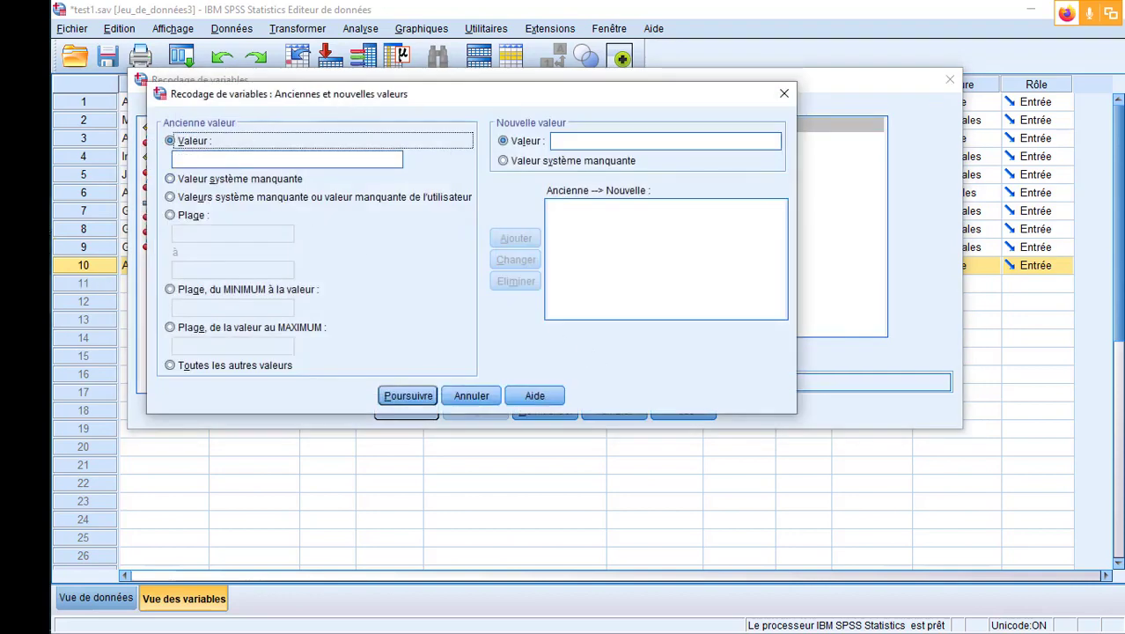
pyautogui.moveTo(297, 104); pyautogui.dragTo(351, 107)
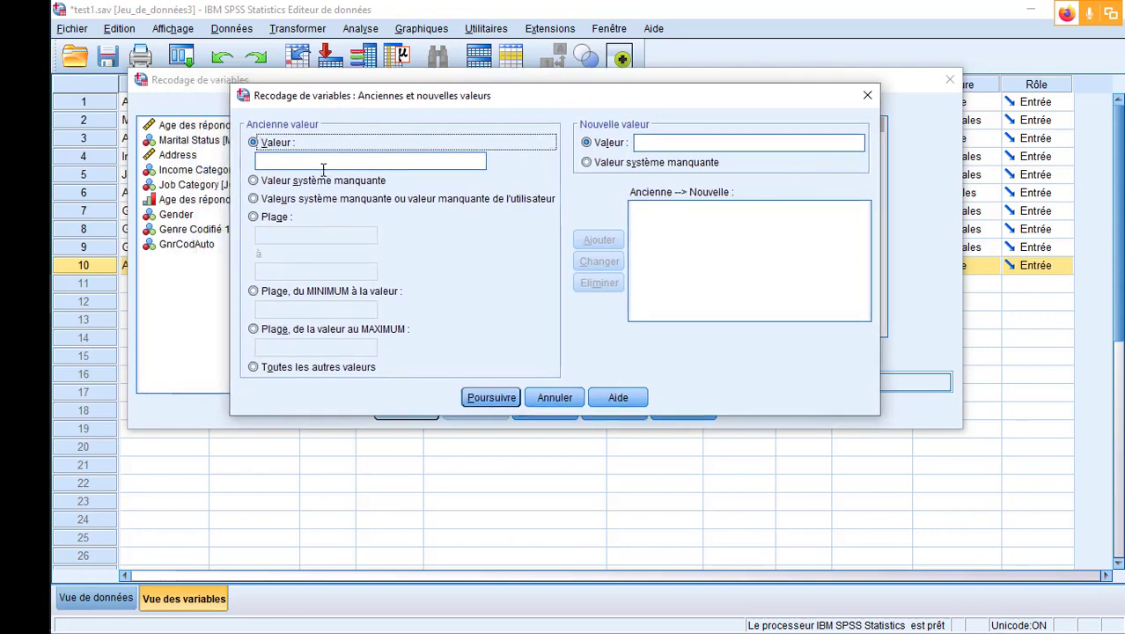
pyautogui.click(254, 217)
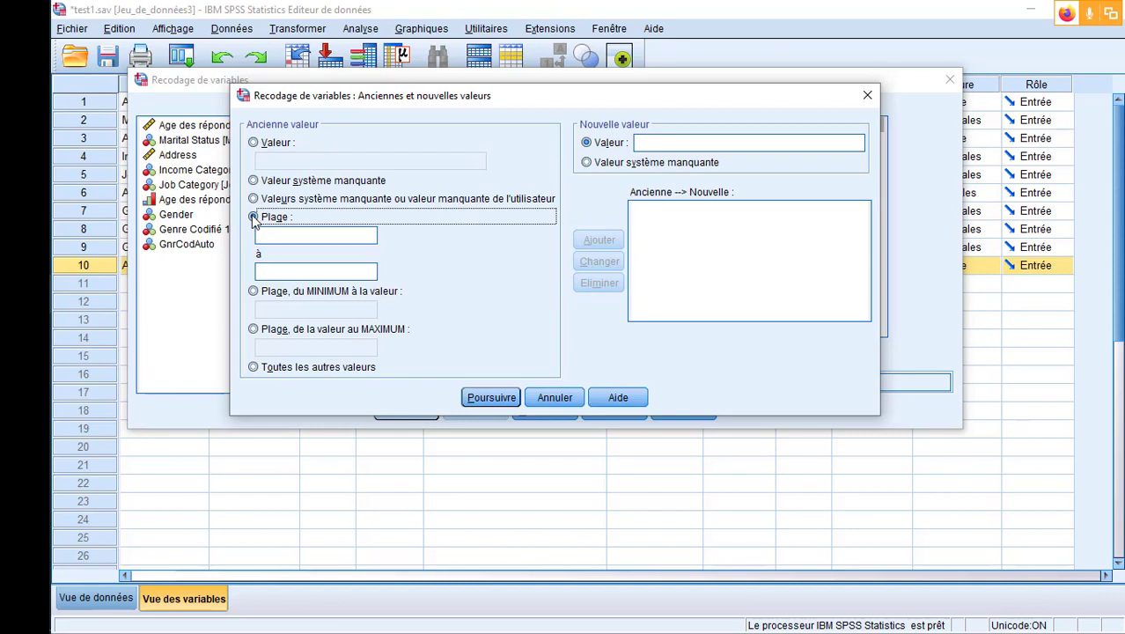
pyautogui.click(323, 233)
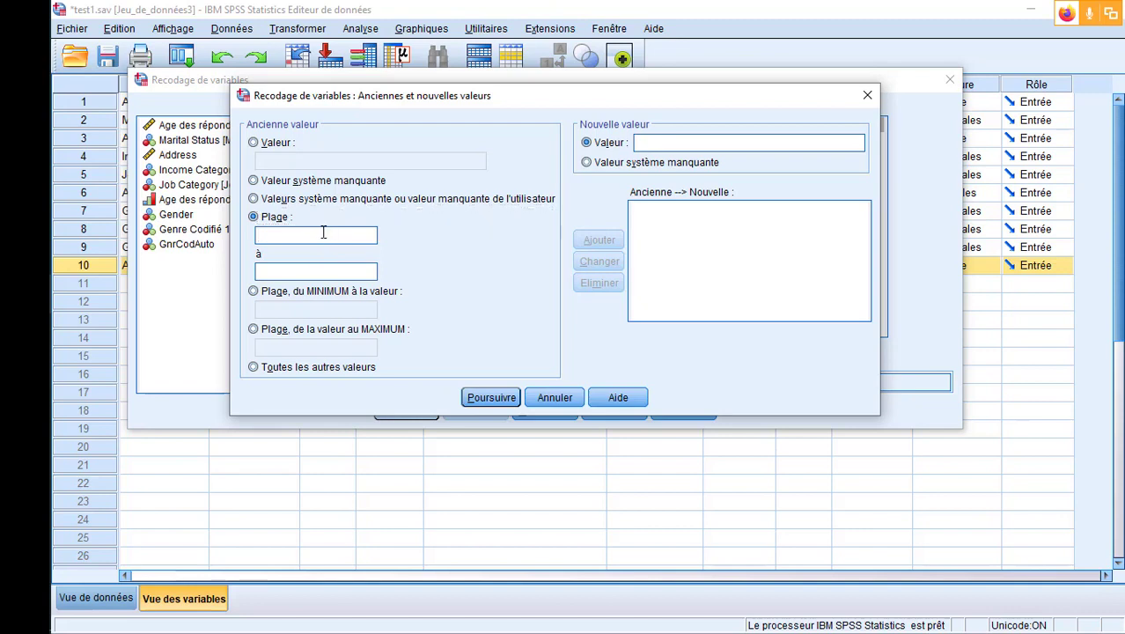
pyautogui.write('19')
pyautogui.click(308, 270)
pyautogui.write('25')
pyautogui.click(659, 142)
pyautogui.write('1')
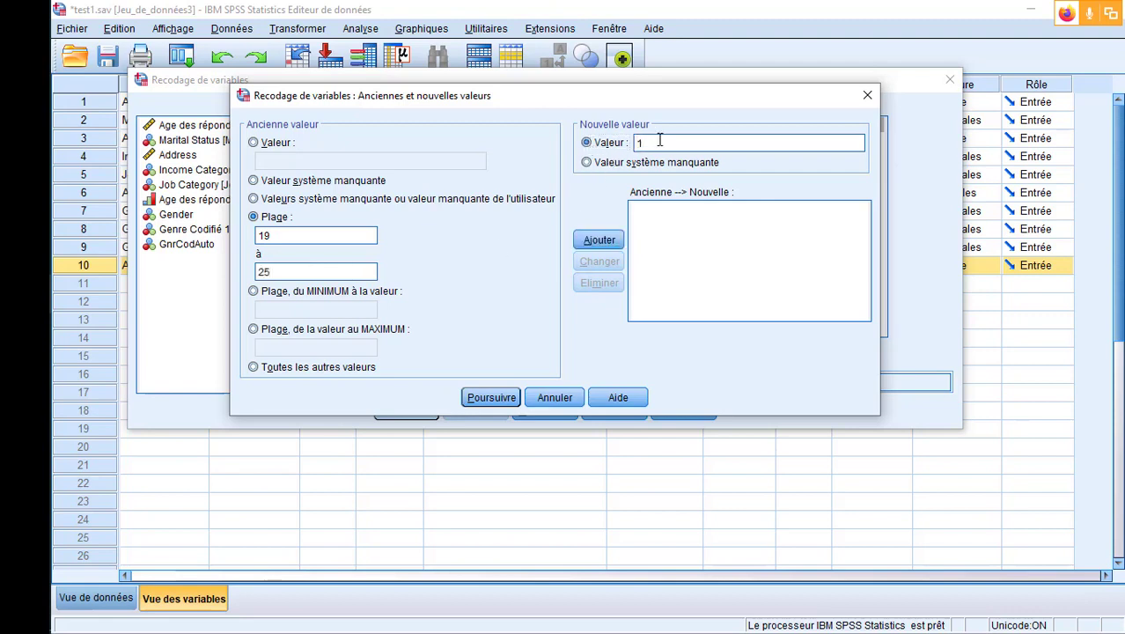
pyautogui.click(600, 241)
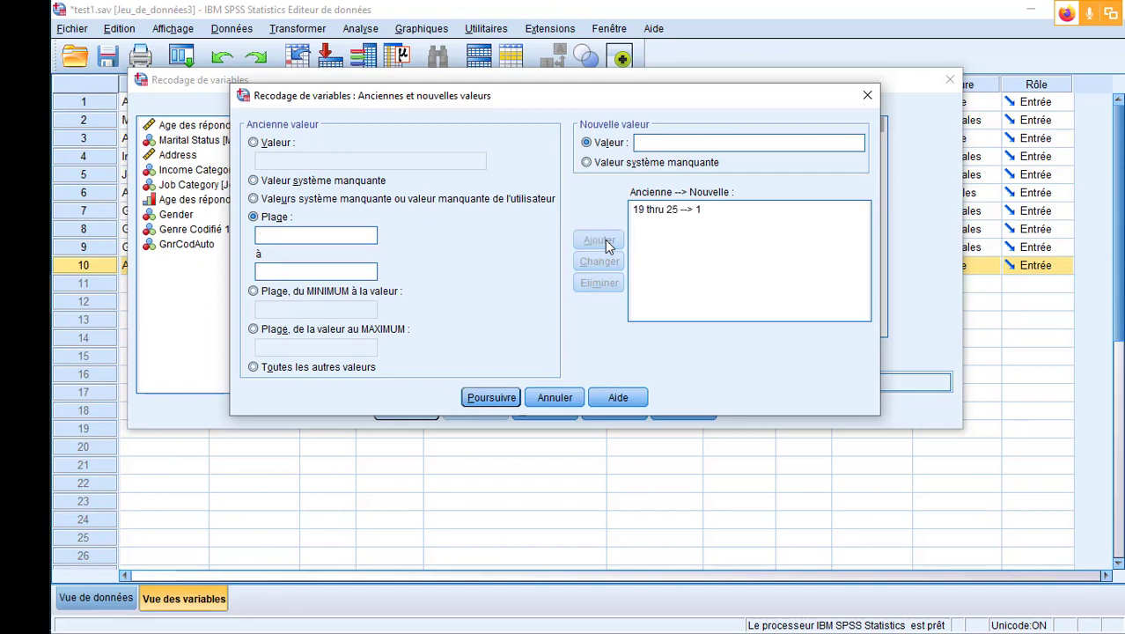
# Add a second recode rule mapping the range 25 to 50 to the new value 2
pyautogui.click(687, 223)
pyautogui.click(308, 235)
pyautogui.write('25')
pyautogui.click(334, 271)
pyautogui.write('50')
pyautogui.click(736, 142)
pyautogui.write('2')
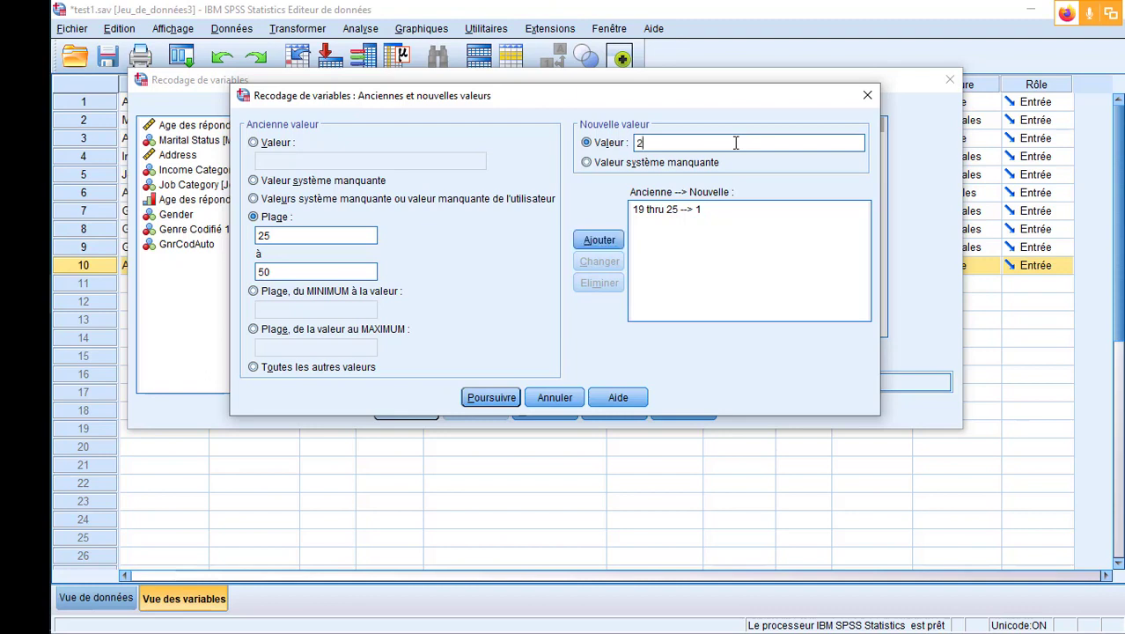
pyautogui.click(602, 243)
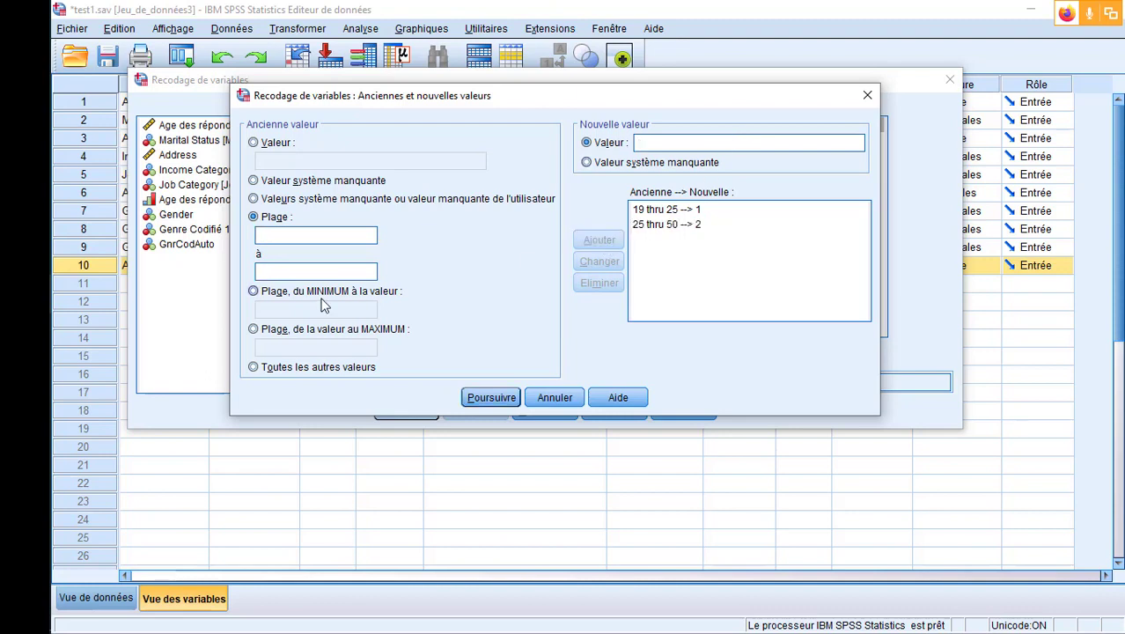
# Add a third recode rule mapping the range from 50 to the maximum to the new value 3
pyautogui.click(253, 329)
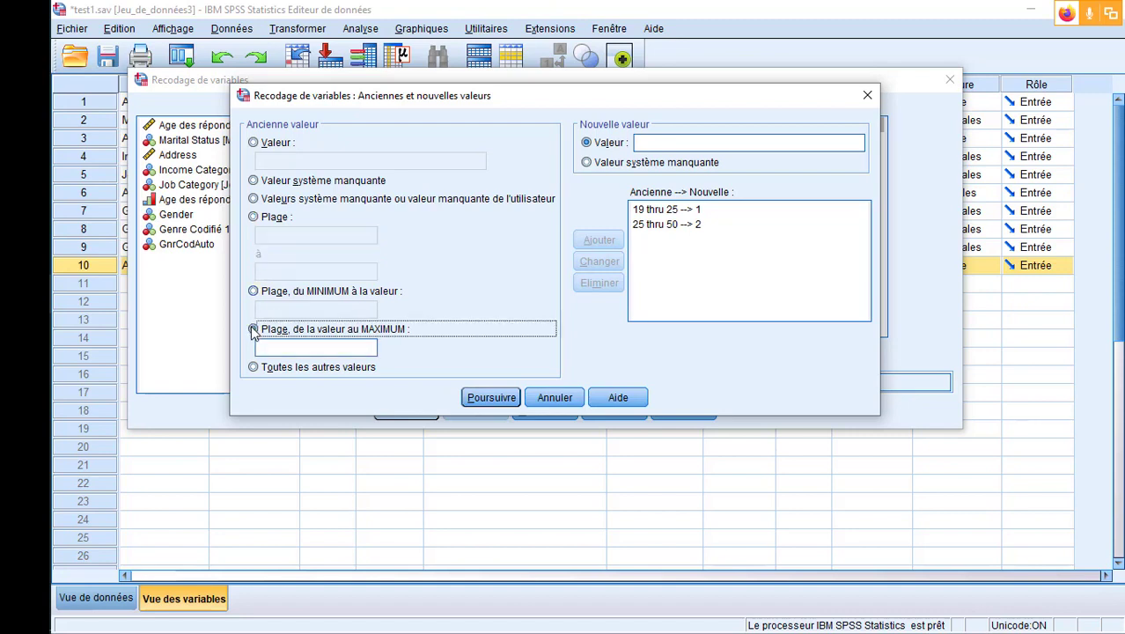
pyautogui.click(297, 347)
pyautogui.write('50')
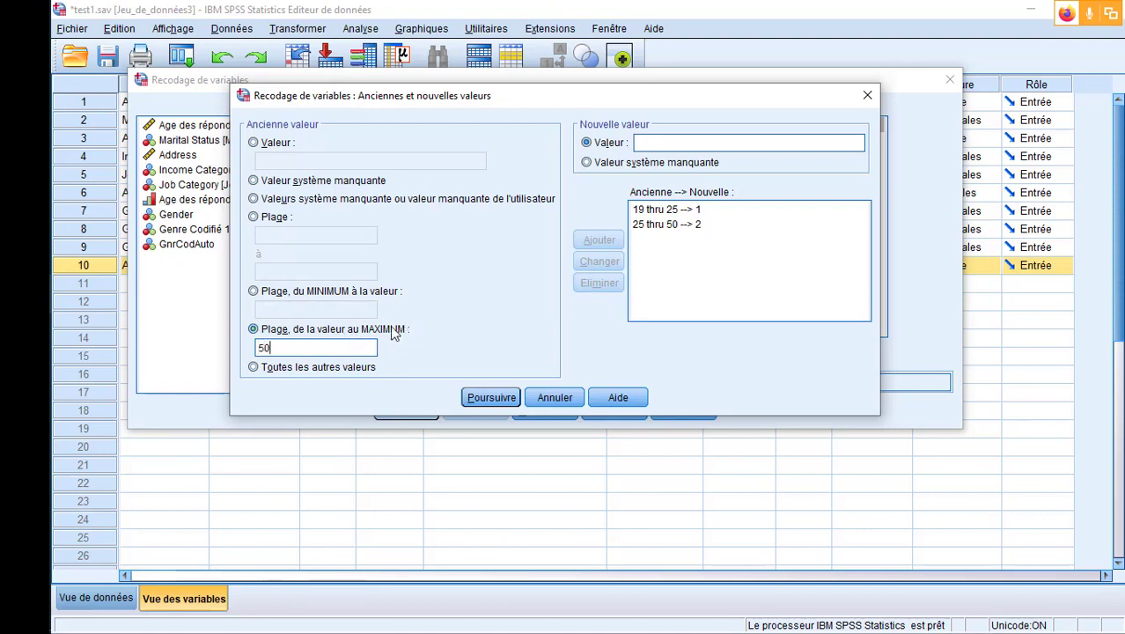
pyautogui.click(712, 146)
pyautogui.write('3')
pyautogui.click(588, 241)
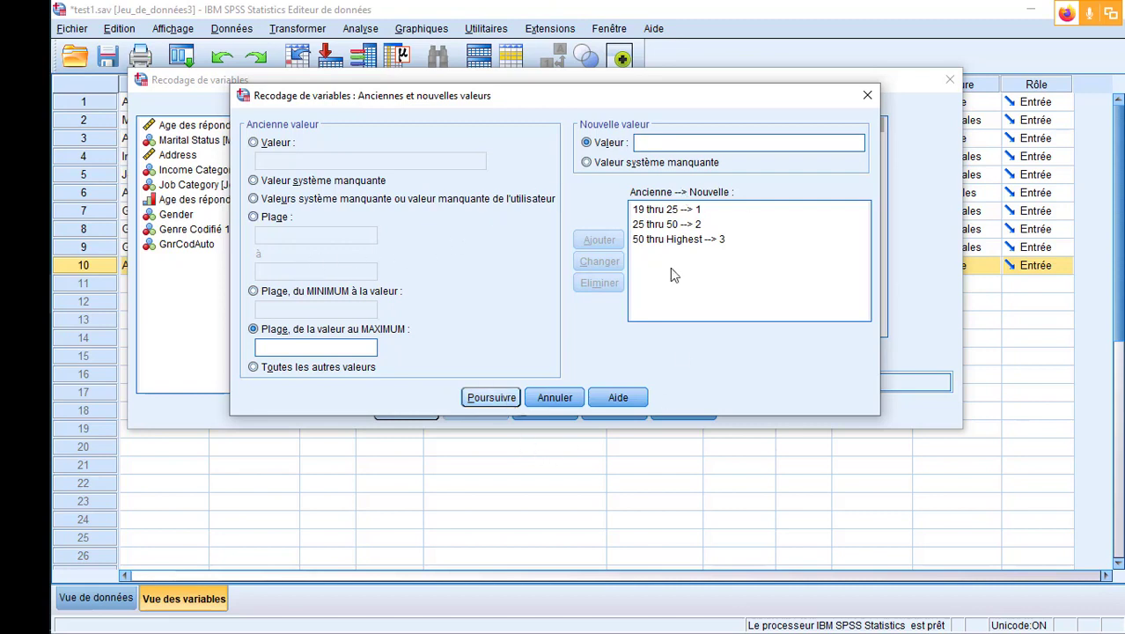
# Accept the three rules, run the recode of AgeRegCat2, and return to the test1.sav data editor
pyautogui.click(633, 244)
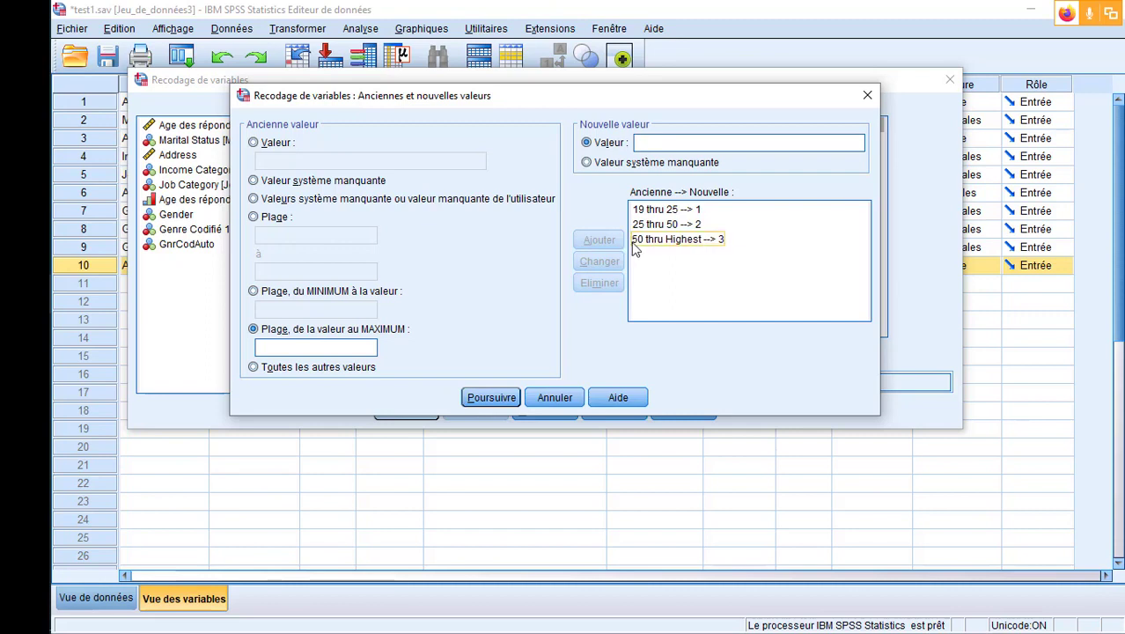
pyautogui.click(497, 397)
pyautogui.click(422, 414)
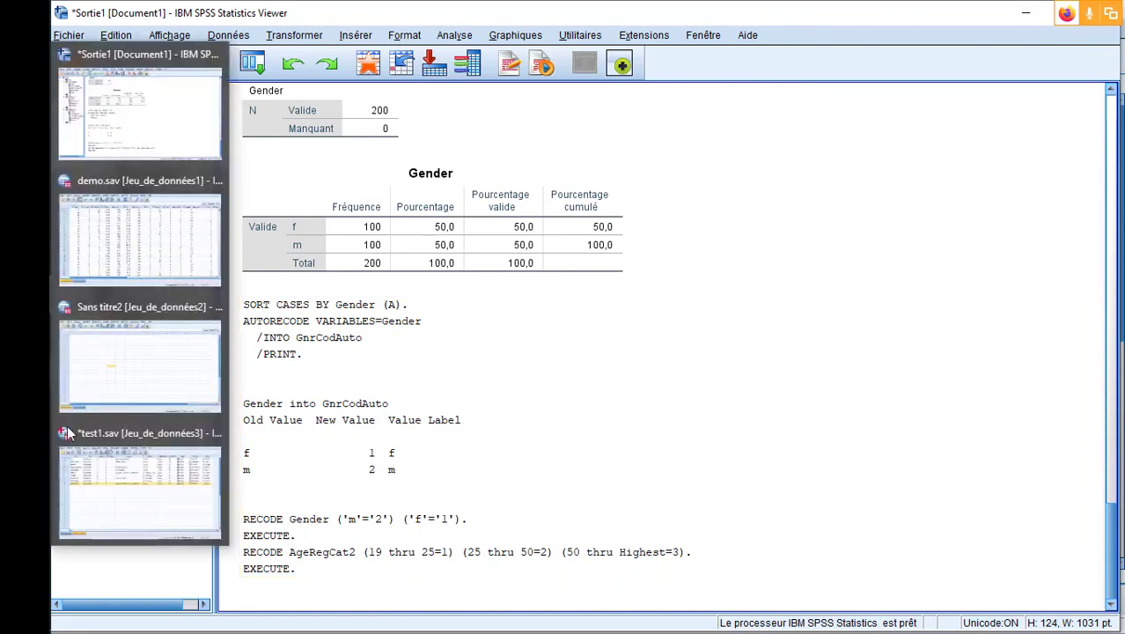
pyautogui.click(110, 490)
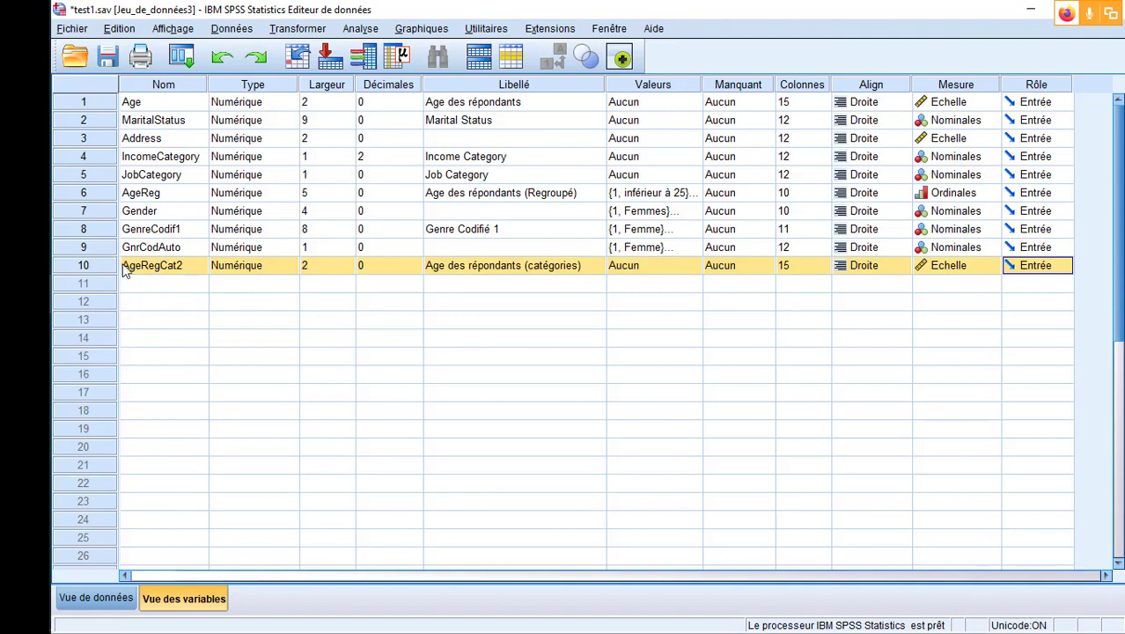
# Slightly widen the AgeRegCat2 column in the data view and look through its recoded values
pyautogui.click(74, 268)
pyautogui.click(95, 599)
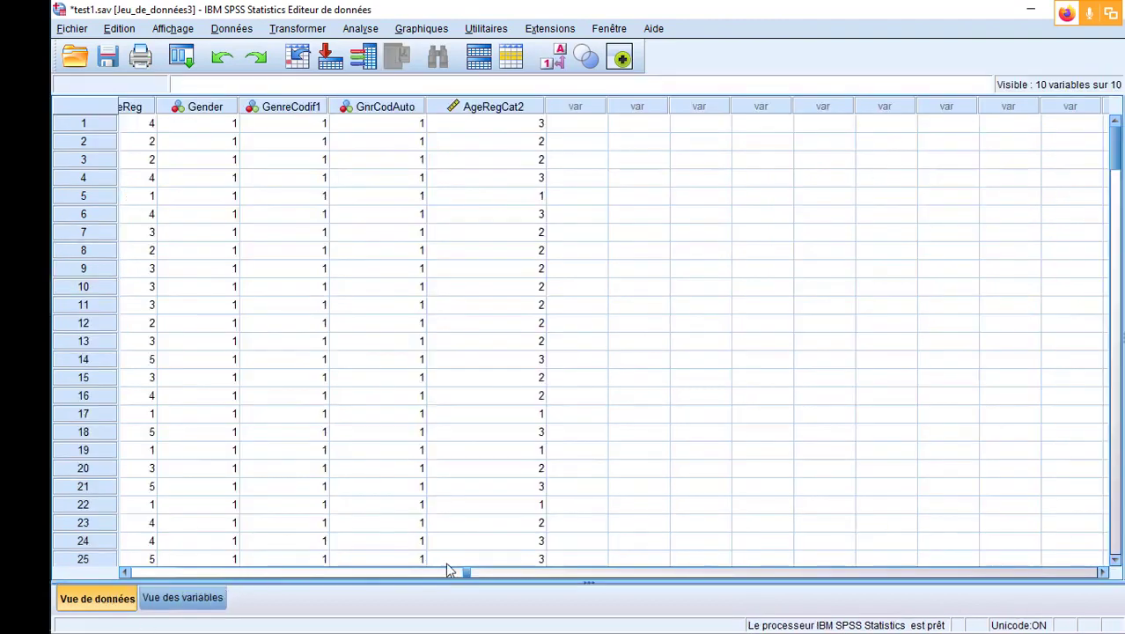
pyautogui.click(489, 106)
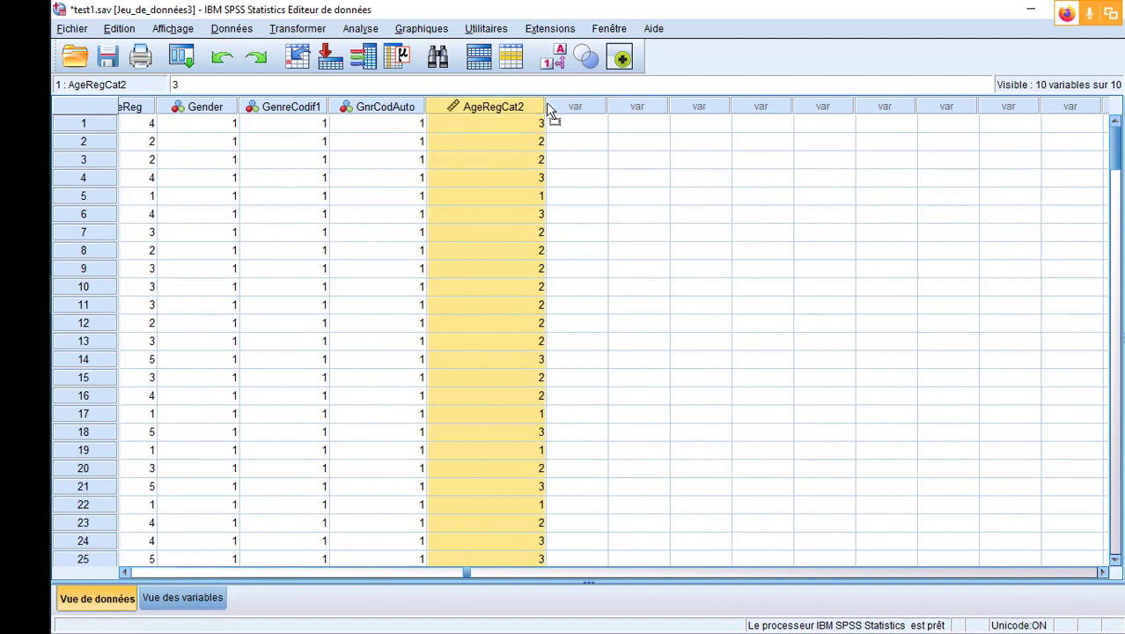
pyautogui.moveTo(561, 105); pyautogui.dragTo(560, 105)
pyautogui.scroll(-20, 533, 264)
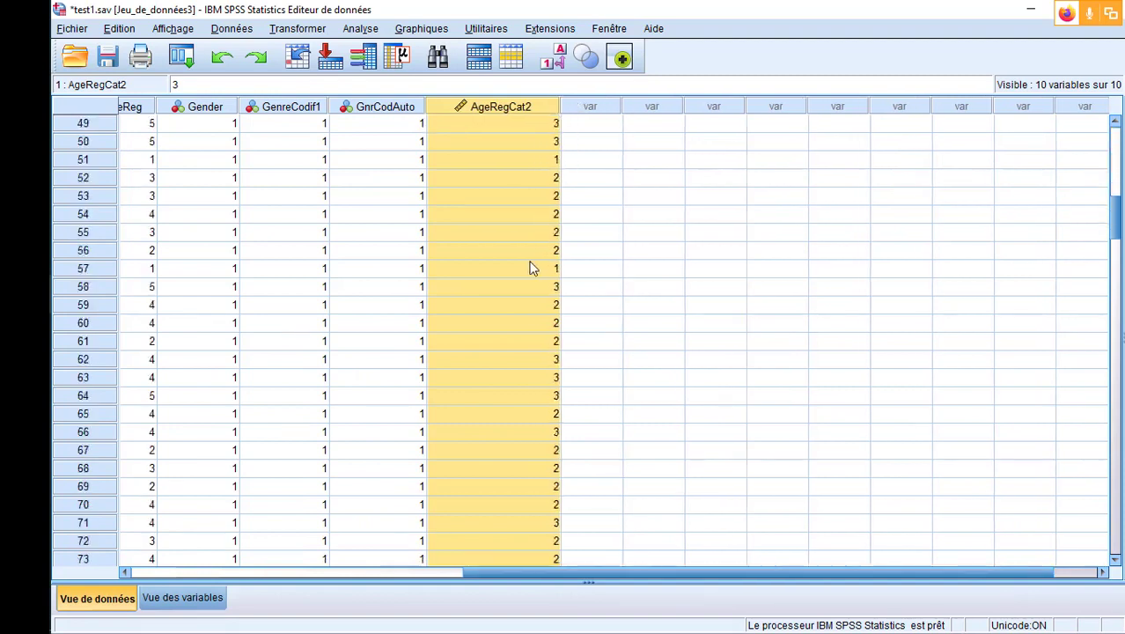
pyautogui.scroll(20, 533, 268)
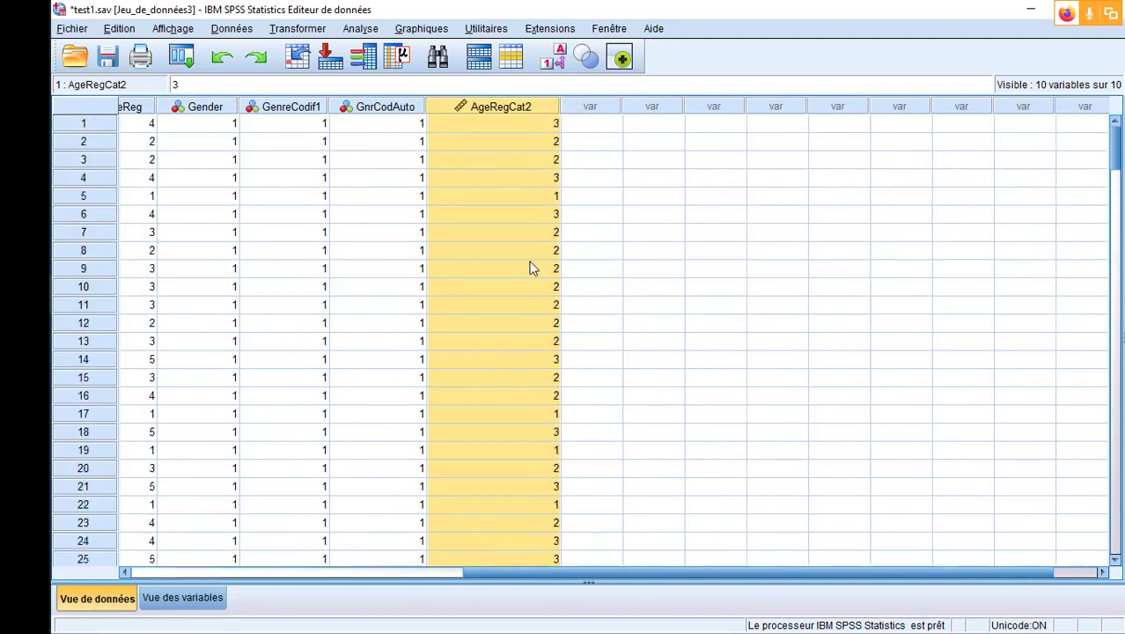
# In the variable view, add the value label "19 à 25 ans" for value 1 of AgeRegCat2
pyautogui.click(183, 598)
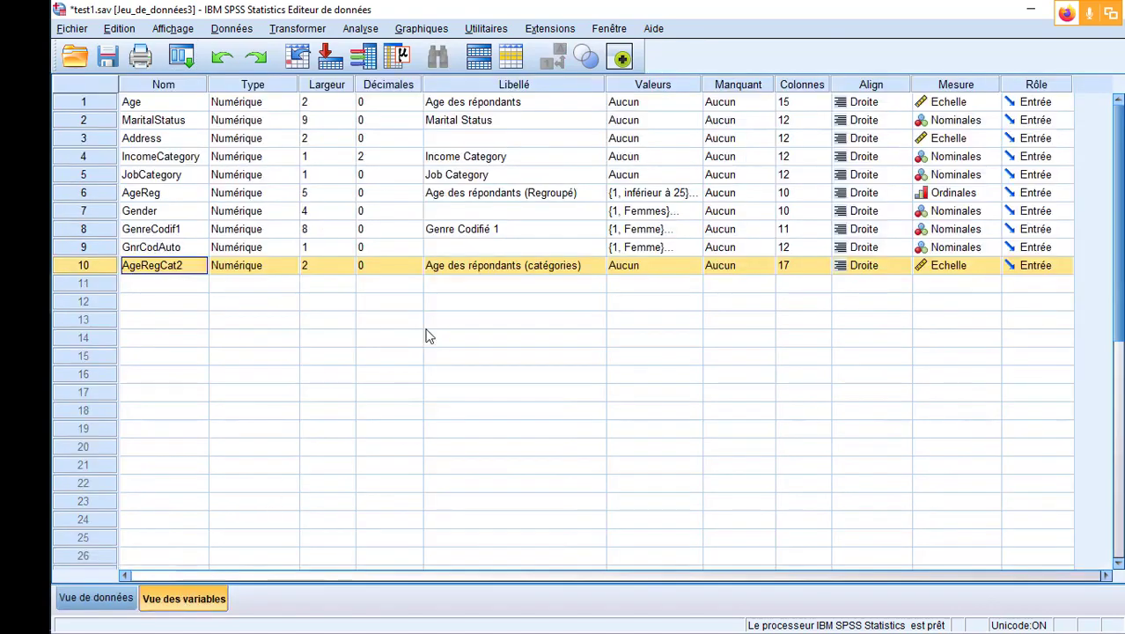
pyautogui.doubleClick(695, 266)
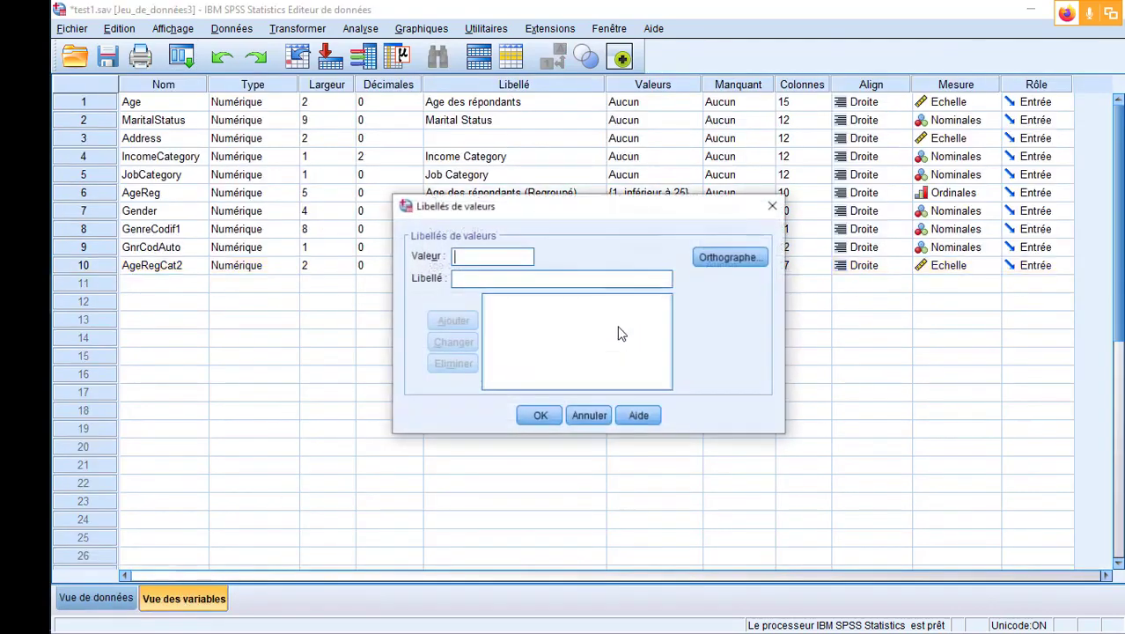
pyautogui.write('1')
pyautogui.click(504, 278)
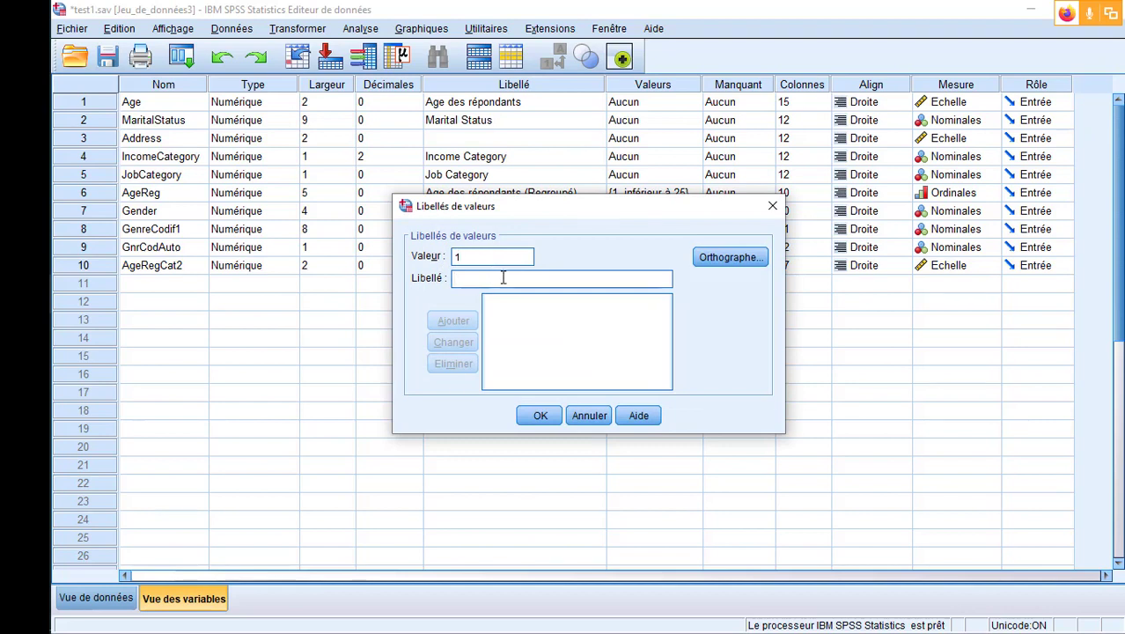
pyautogui.write('inf')
pyautogui.press('BackSpace')
pyautogui.press('BackSpace')
pyautogui.press('BackSpace')
pyautogui.write('19 à')
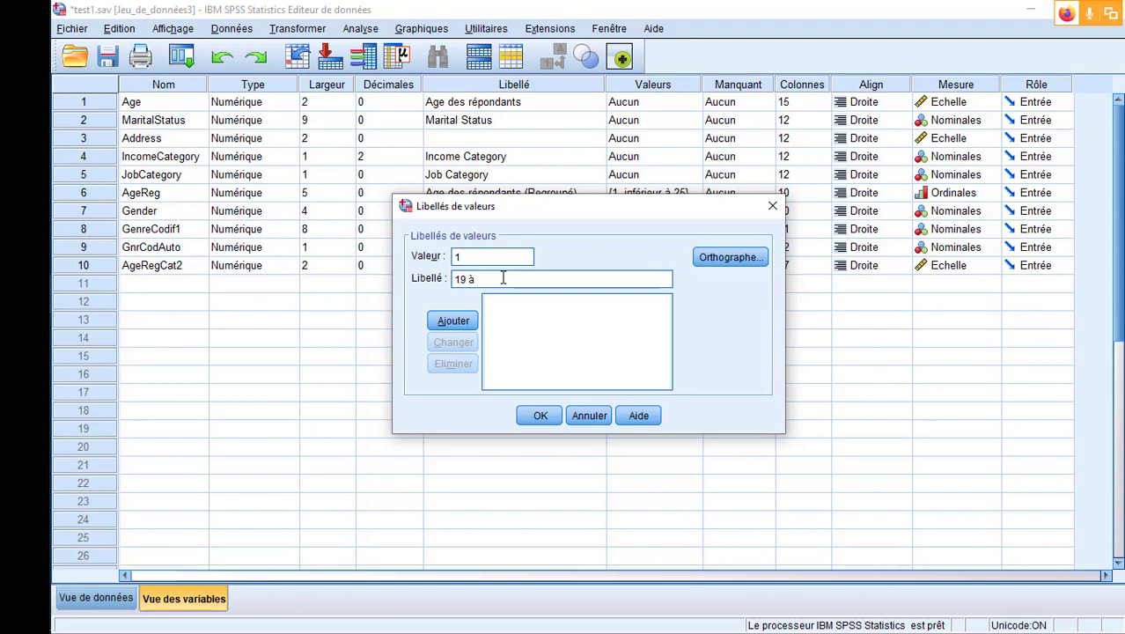
pyautogui.write(' 25 ans')
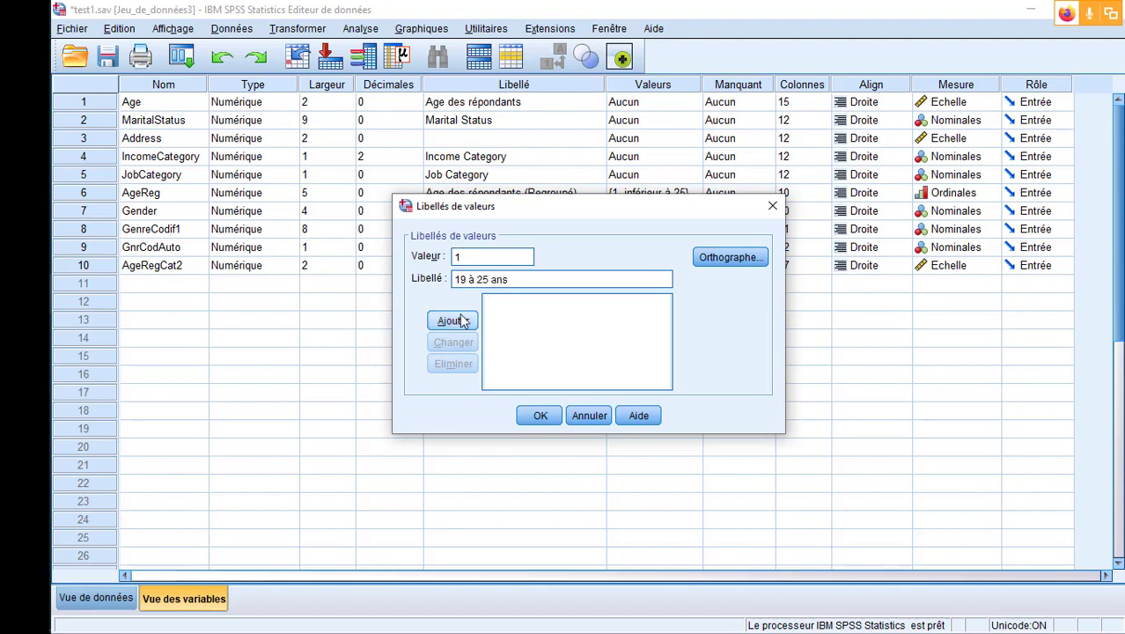
pyautogui.click(459, 321)
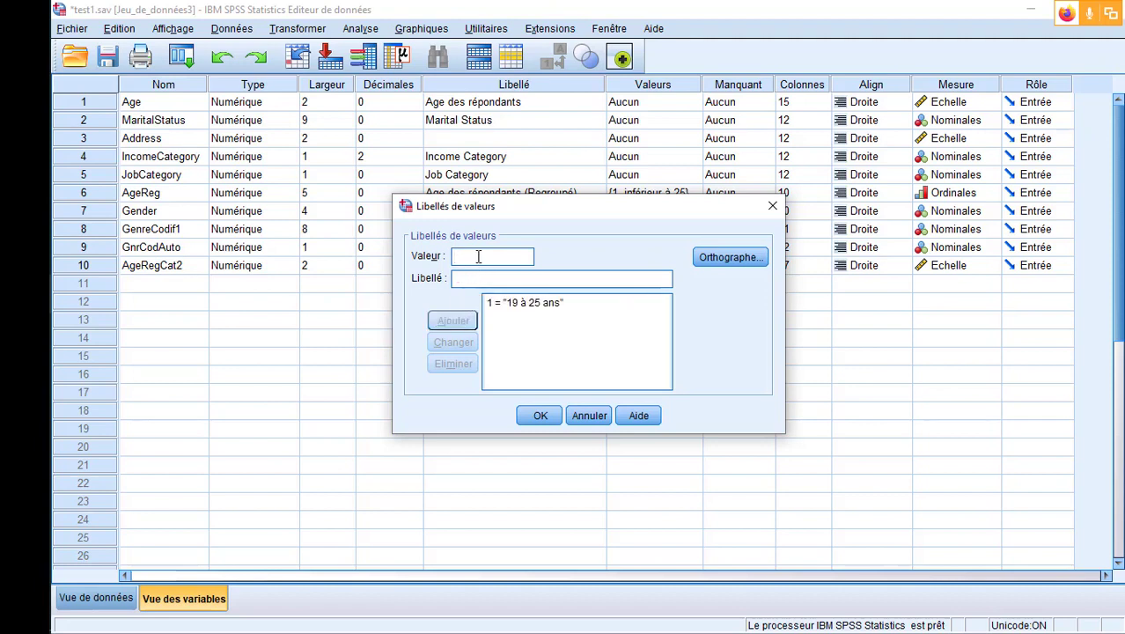
# Add the value label "[25 ans à 50[" for value 2 of AgeRegCat2
pyautogui.write('2')
pyautogui.click(489, 280)
pyautogui.write('2')
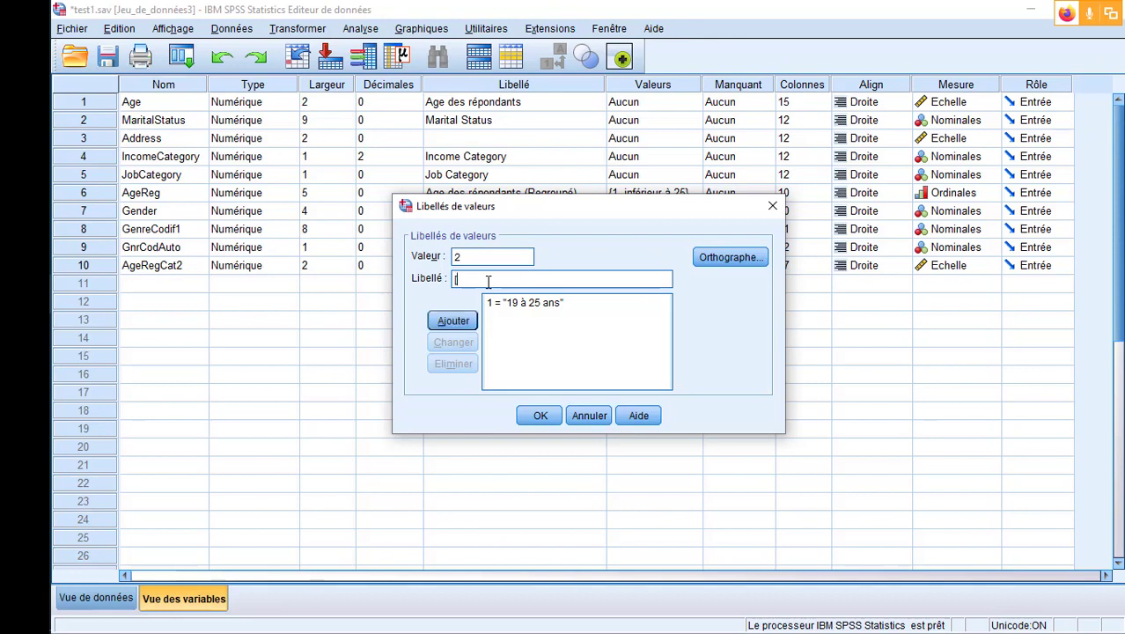
pyautogui.write('25 ans à 50')
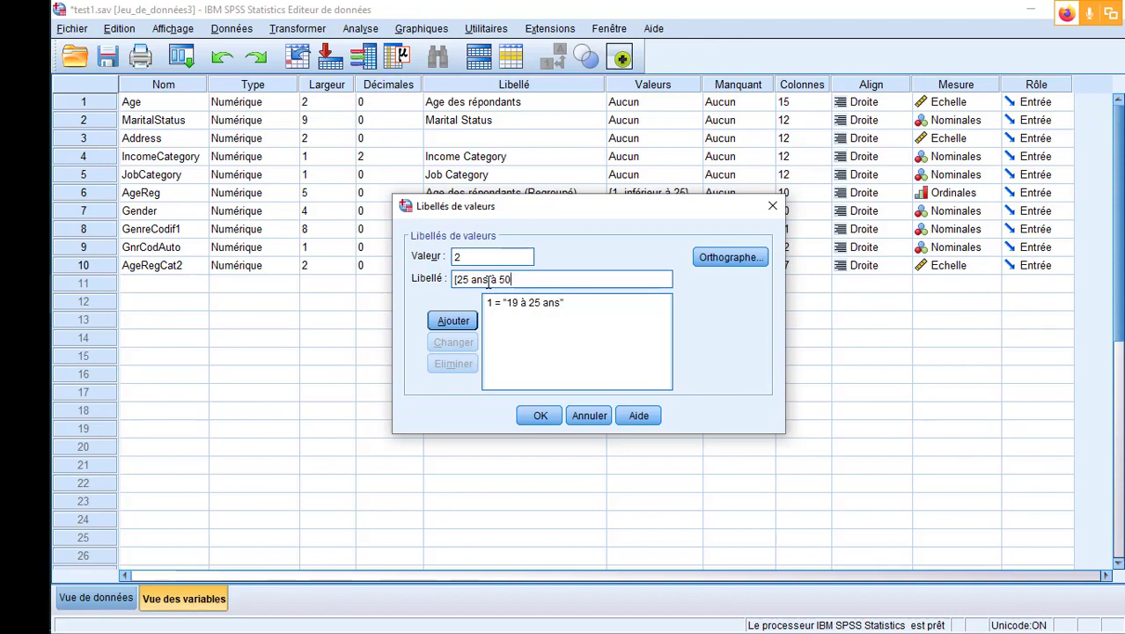
pyautogui.write('[')
pyautogui.click(456, 322)
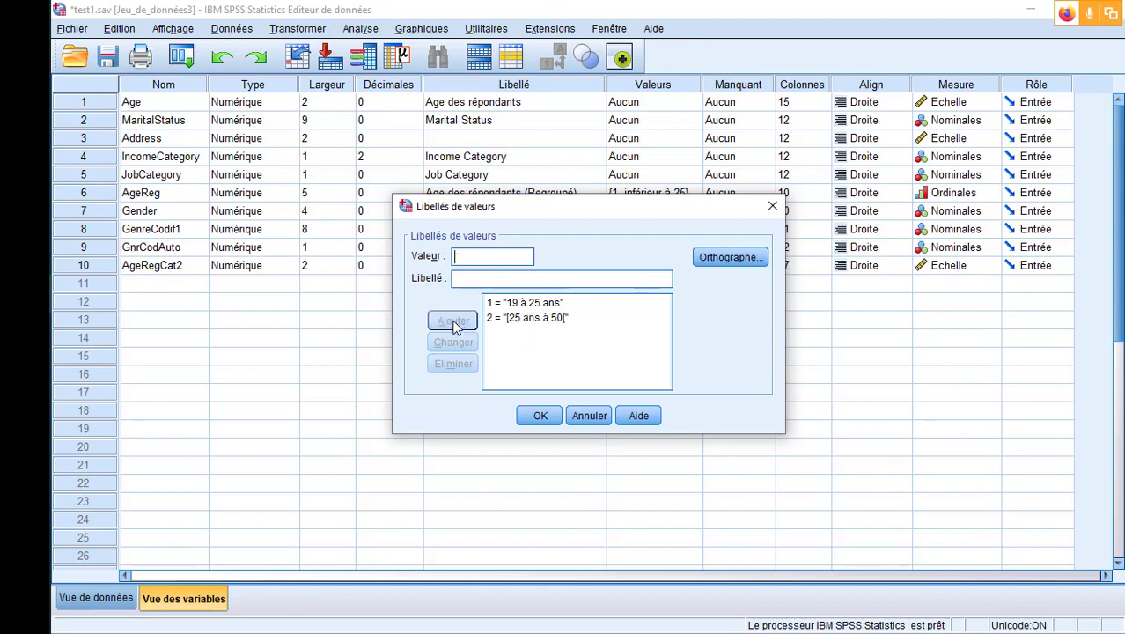
# Change the label of value 1 of AgeRegCat2 to "19 à 25["
pyautogui.click(547, 305)
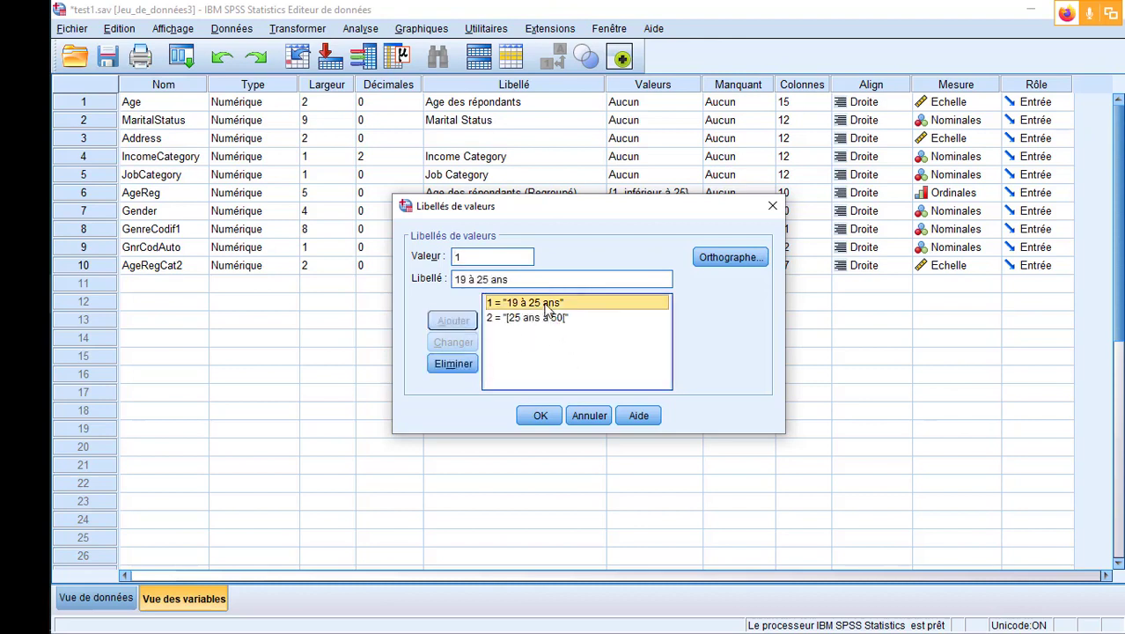
pyautogui.click(510, 279)
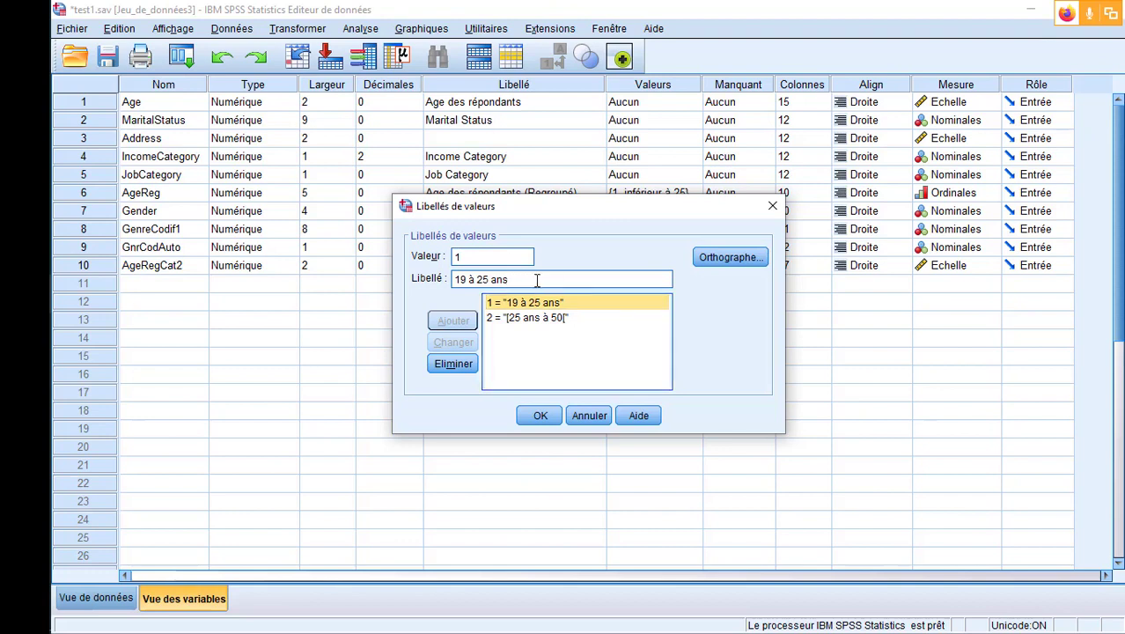
pyautogui.press('BackSpace')
pyautogui.press('BackSpace')
pyautogui.press('BackSpace')
pyautogui.press('BackSpace')
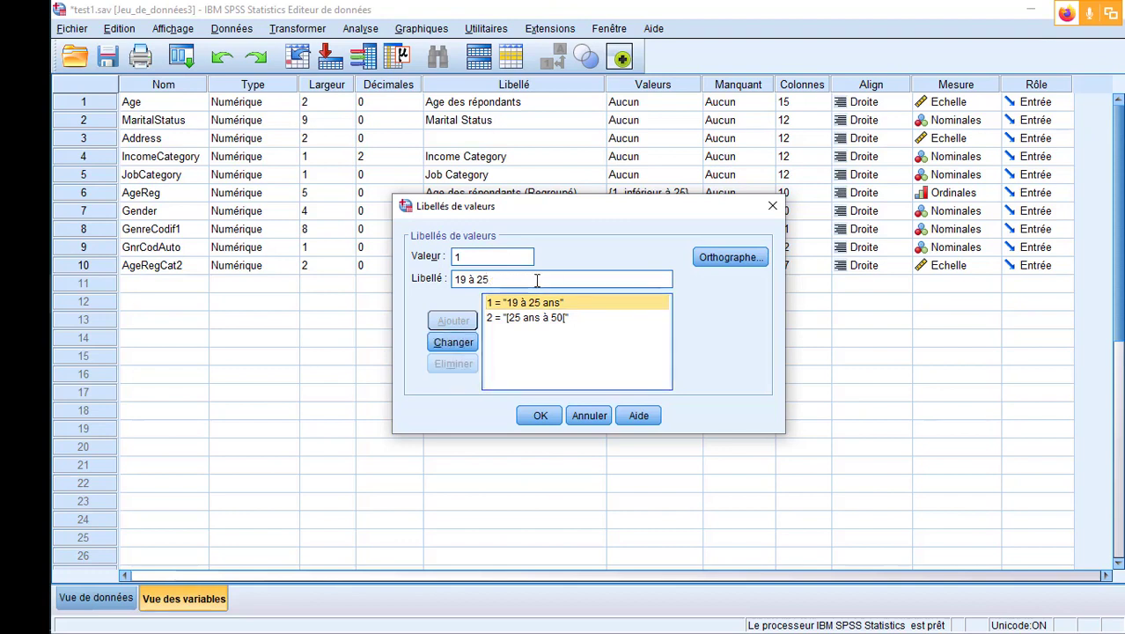
pyautogui.write('[')
pyautogui.click(451, 344)
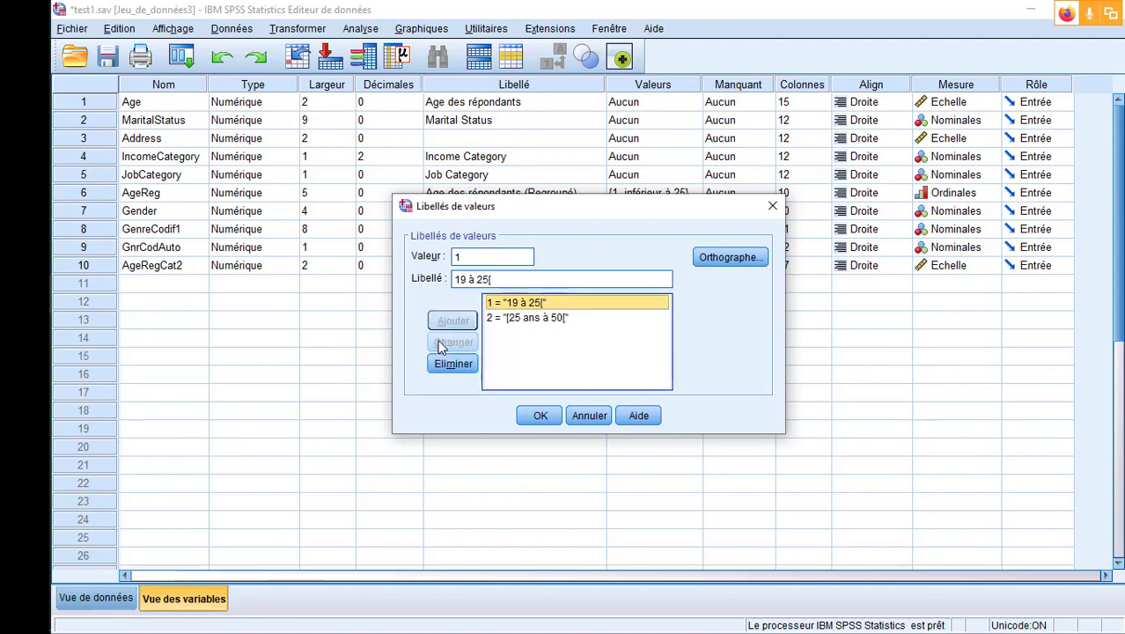
# Add the value label "50ans et plus" for value 3 of AgeRegCat2 and accept the value labels
pyautogui.click(497, 256)
pyautogui.press('BackSpace')
pyautogui.write('3')
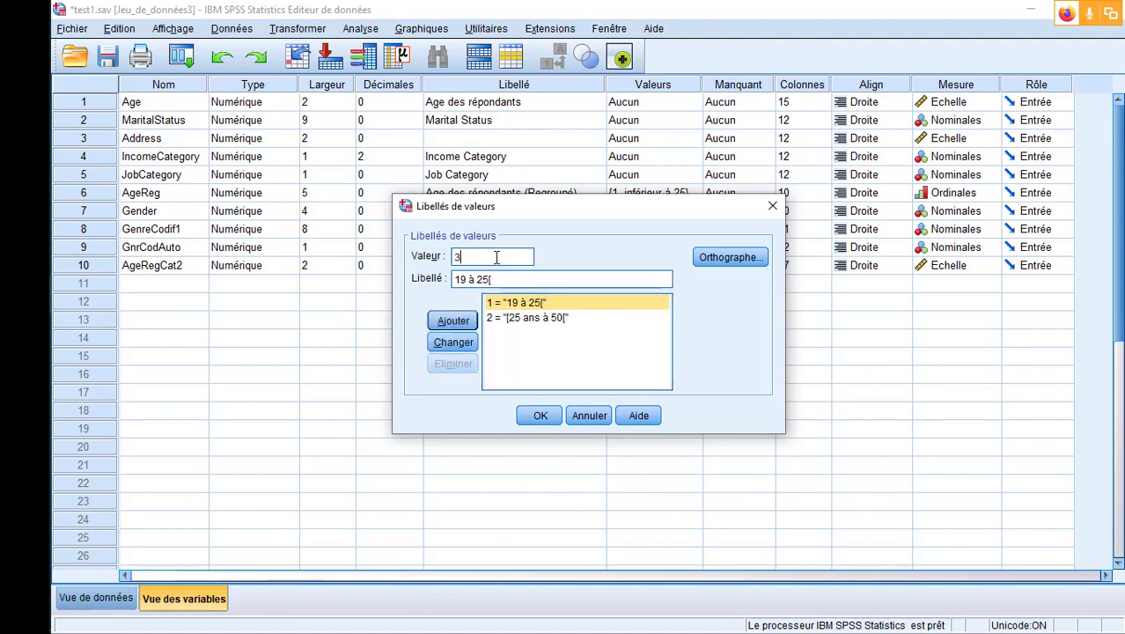
pyautogui.moveTo(496, 279); pyautogui.dragTo(447, 281)
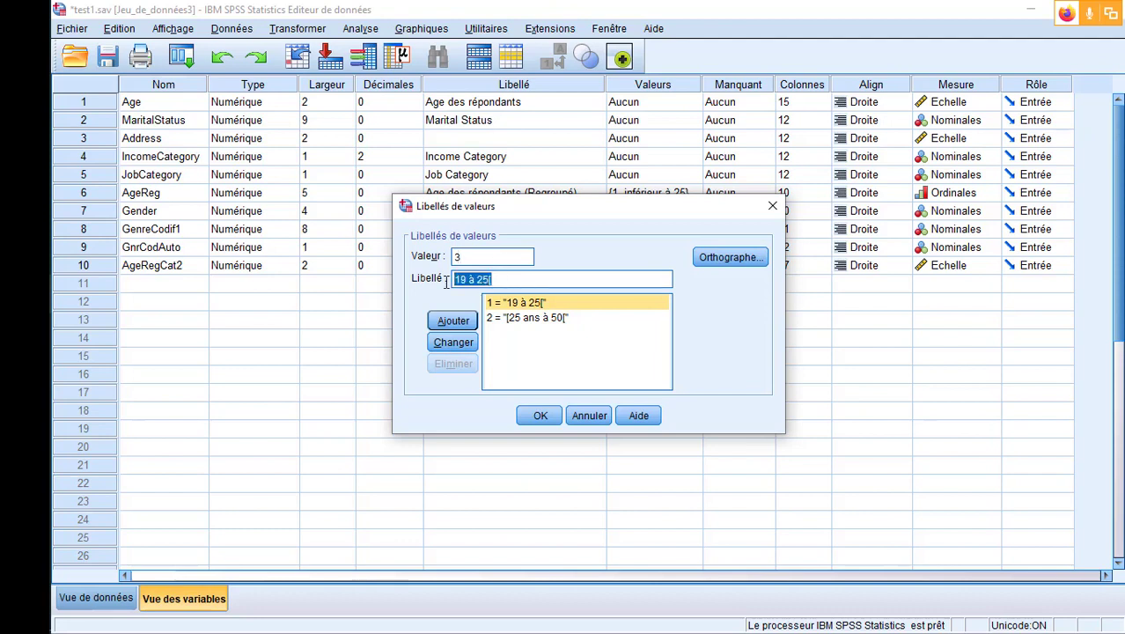
pyautogui.write('[50')
pyautogui.write('ans et plyu')
pyautogui.press('BackSpace')
pyautogui.press('BackSpace')
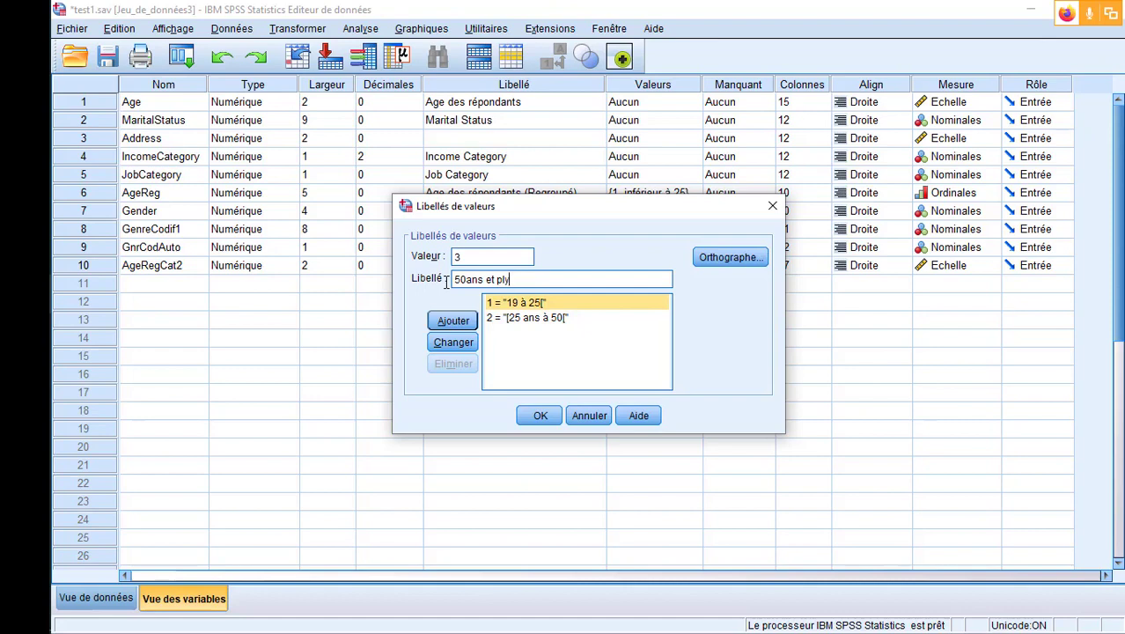
pyautogui.write('us')
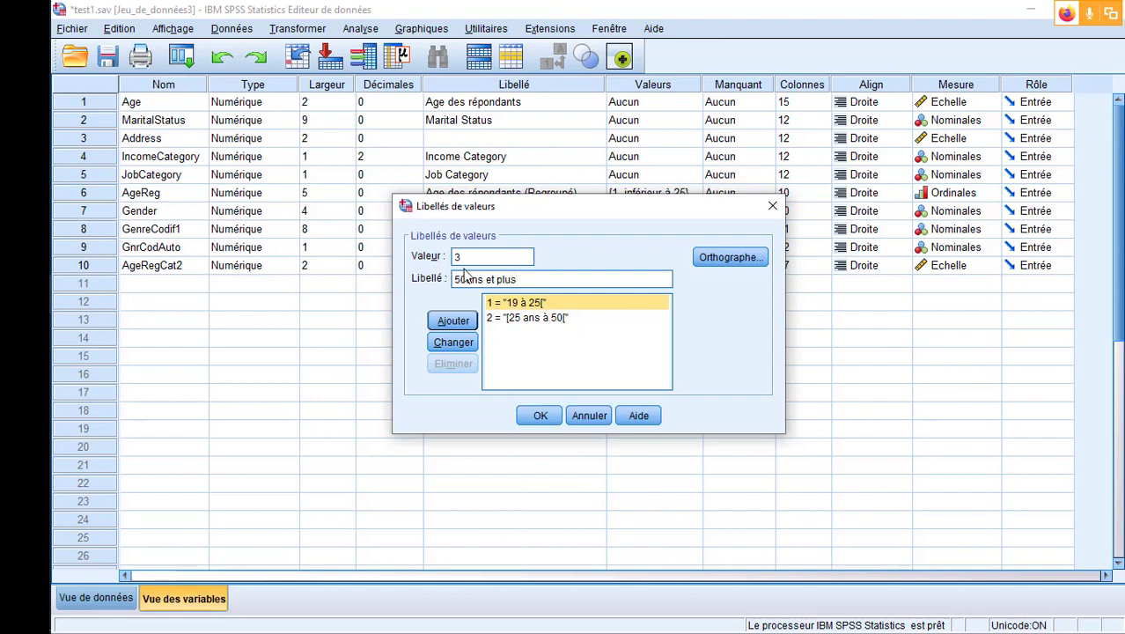
pyautogui.click(455, 322)
pyautogui.click(540, 415)
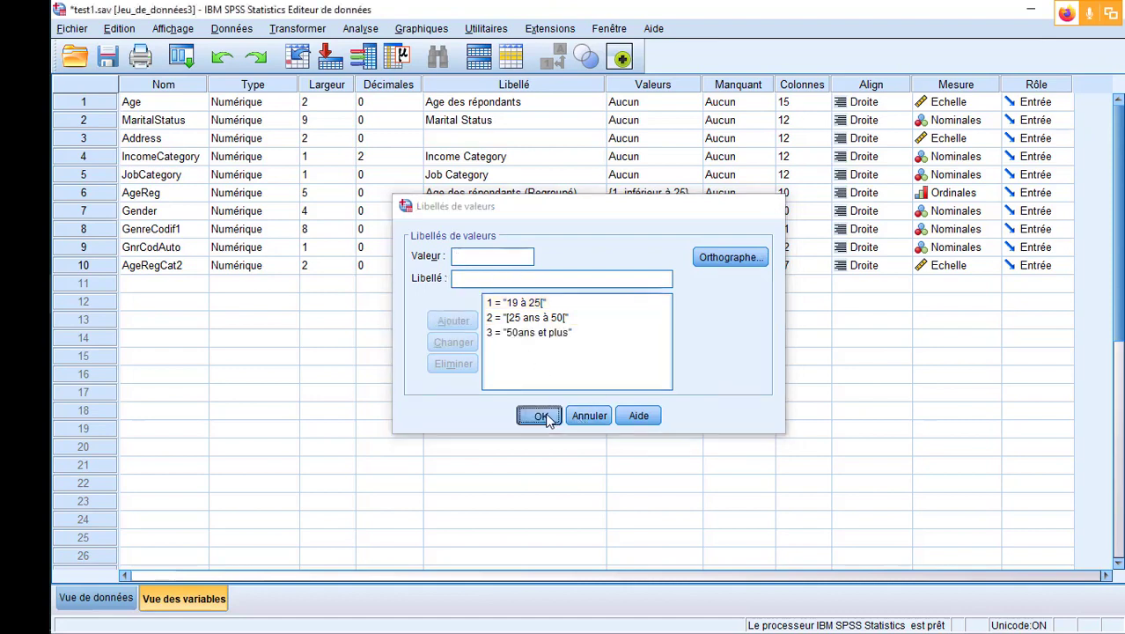
# In the data view, alternate between numeric codes and value labels to compare the AgeRegCat2 categories, ending with the labels shown
pyautogui.click(84, 598)
pyautogui.click(557, 63)
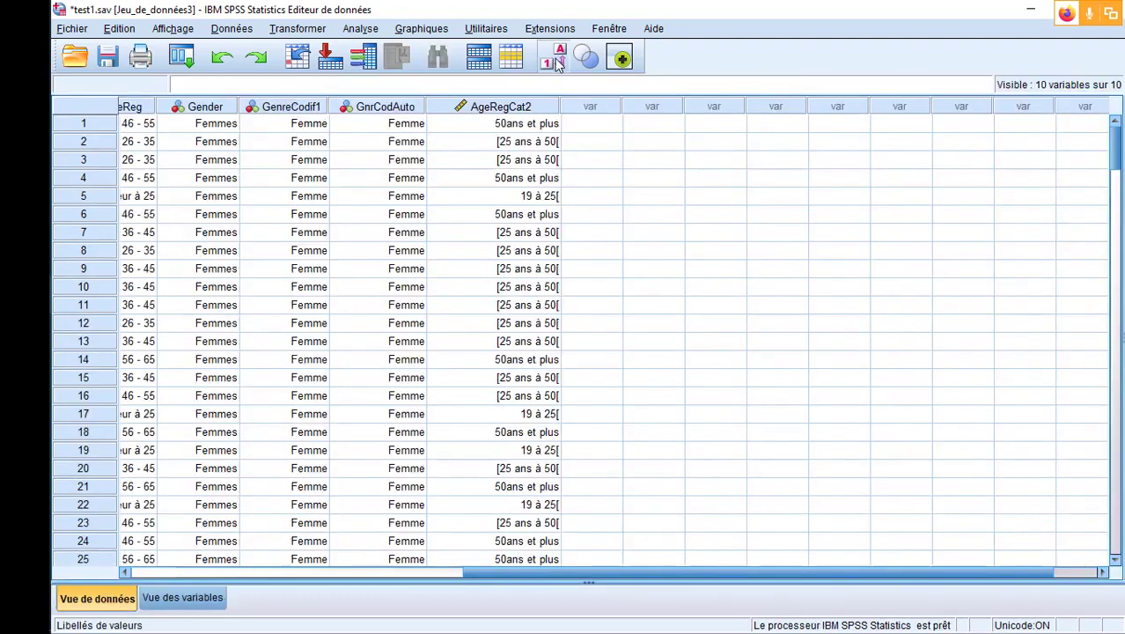
pyautogui.click(556, 64)
pyautogui.click(557, 64)
pyautogui.click(556, 63)
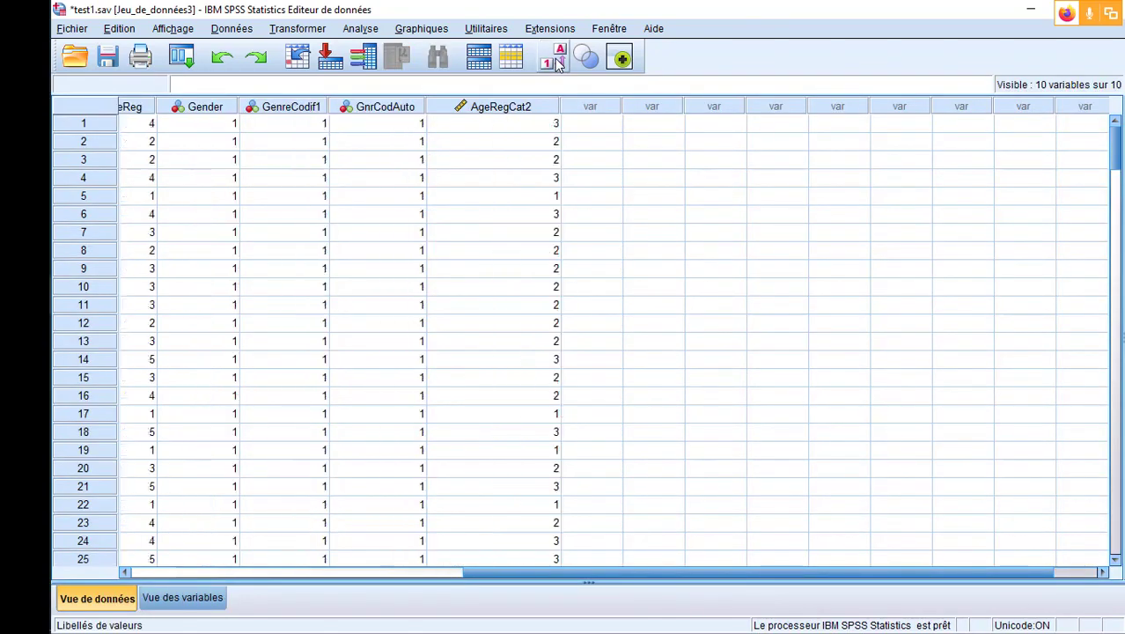
pyautogui.click(556, 63)
pyautogui.click(557, 63)
pyautogui.click(557, 63)
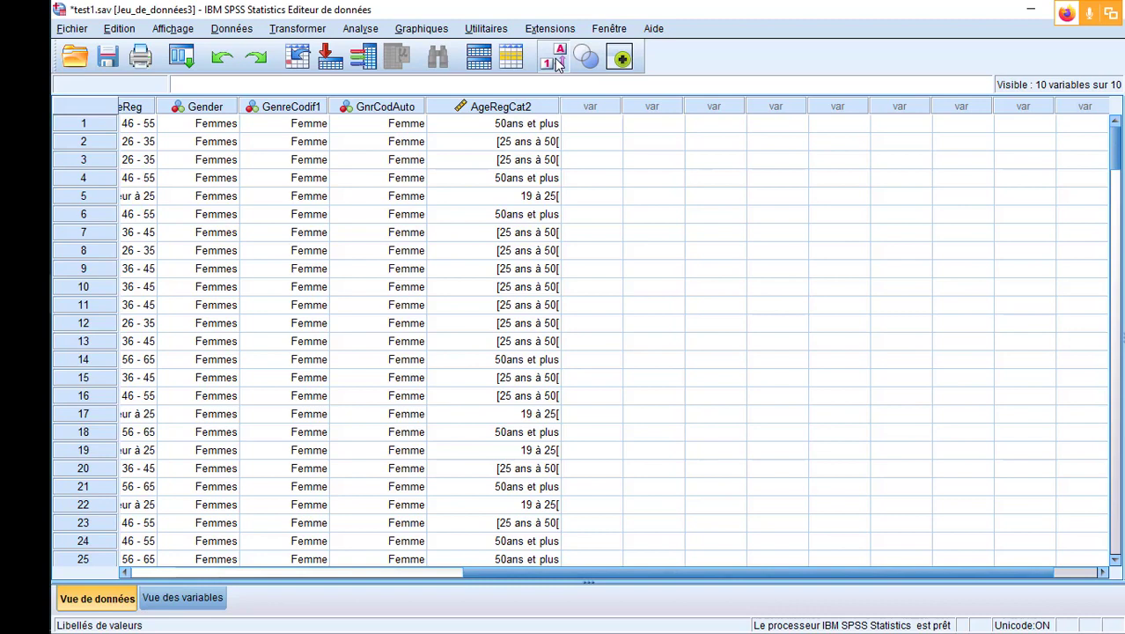
# Look through the MaritalStatus column for missing values and sort the cases by MaritalStatus in ascending order
pyautogui.moveTo(586, 572); pyautogui.dragTo(232, 575)
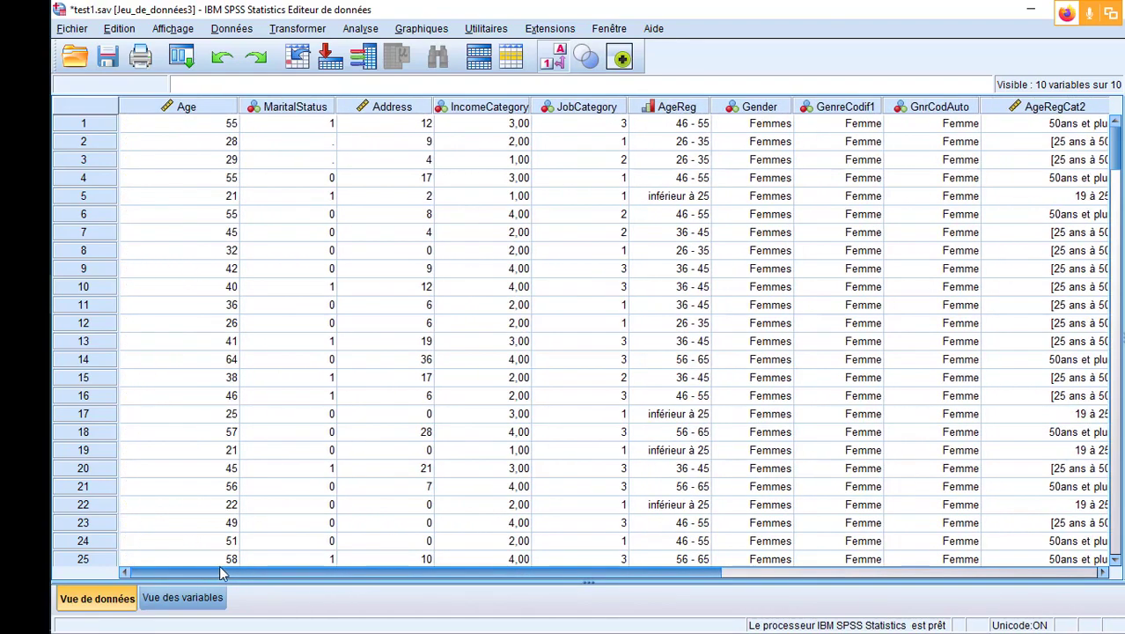
pyautogui.moveTo(253, 569); pyautogui.dragTo(284, 569)
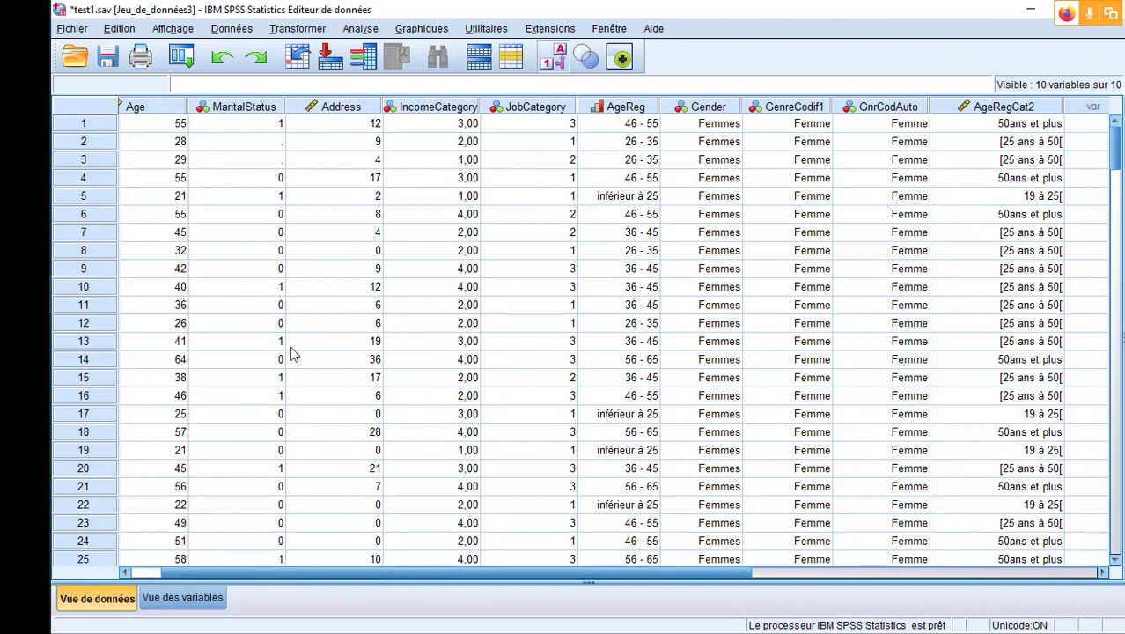
pyautogui.click(248, 144)
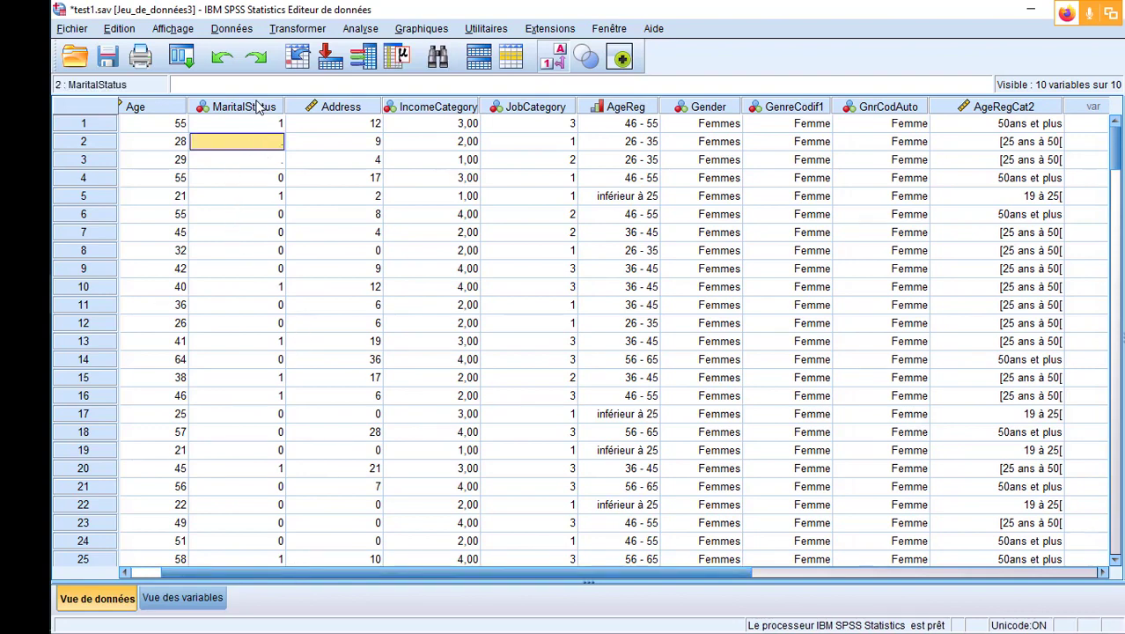
pyautogui.click(258, 107)
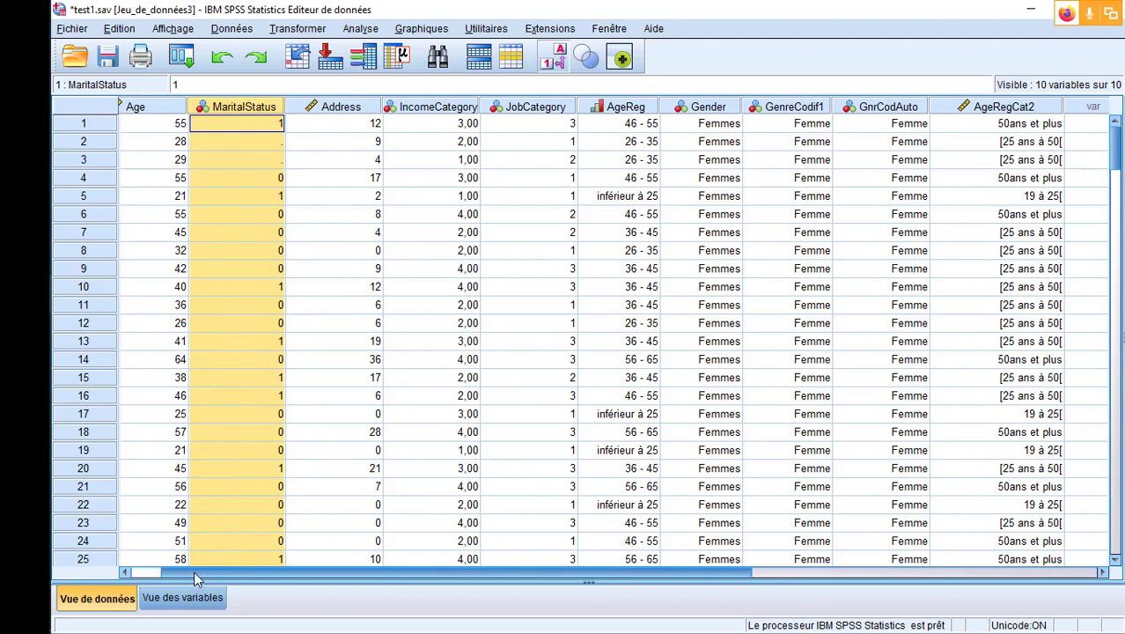
pyautogui.click(126, 572)
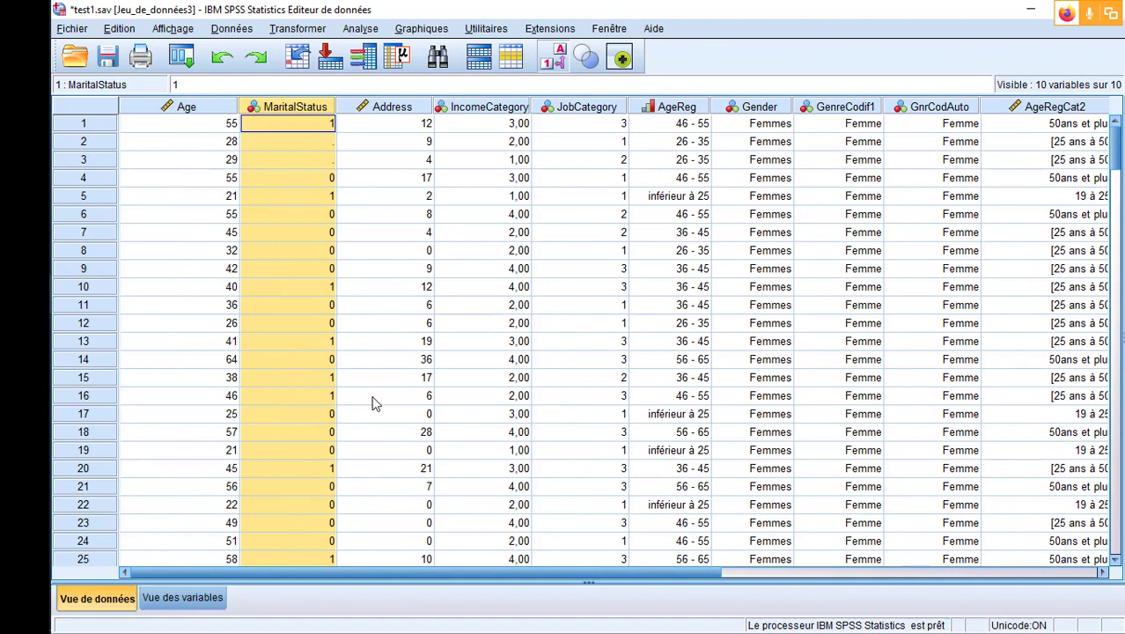
pyautogui.click(318, 160)
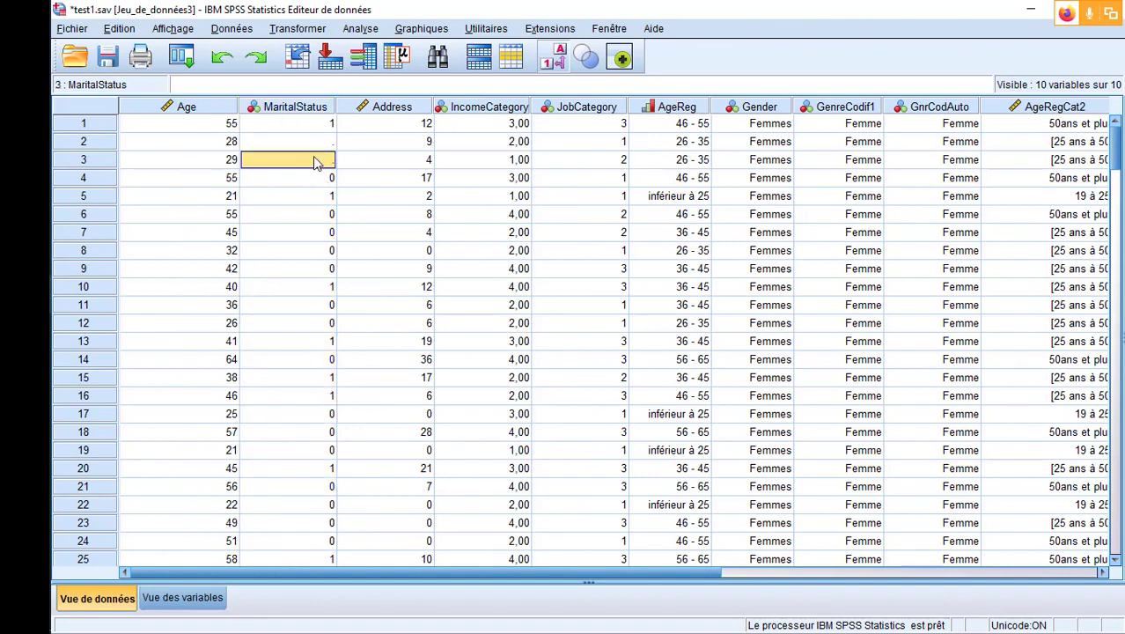
pyautogui.click(303, 107)
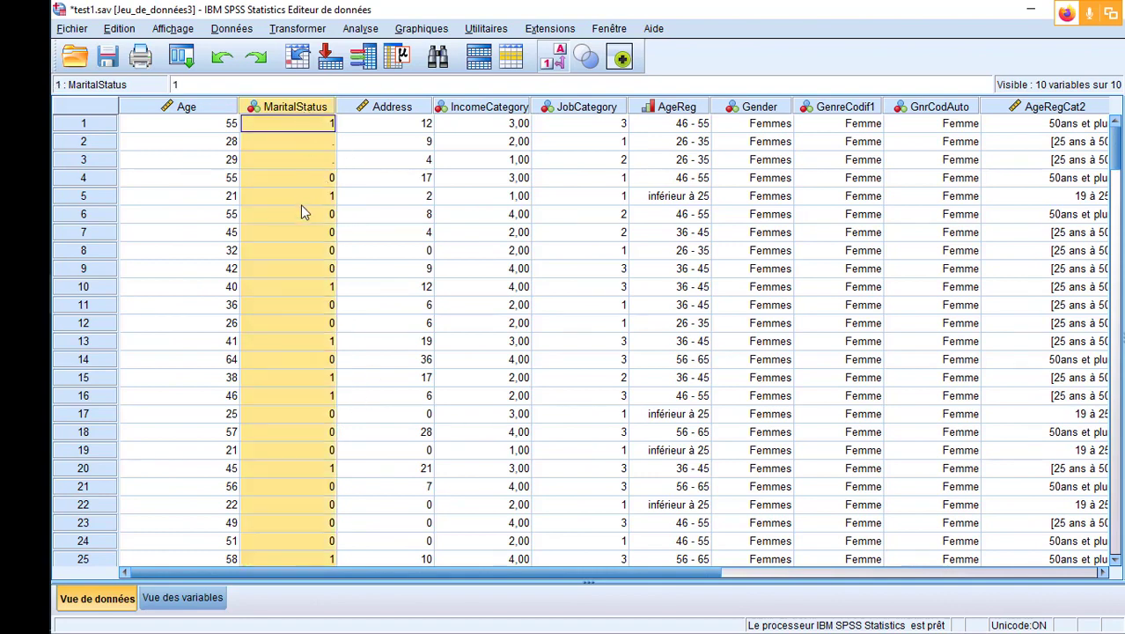
pyautogui.scroll(-20, 299, 206)
pyautogui.scroll(20, 300, 209)
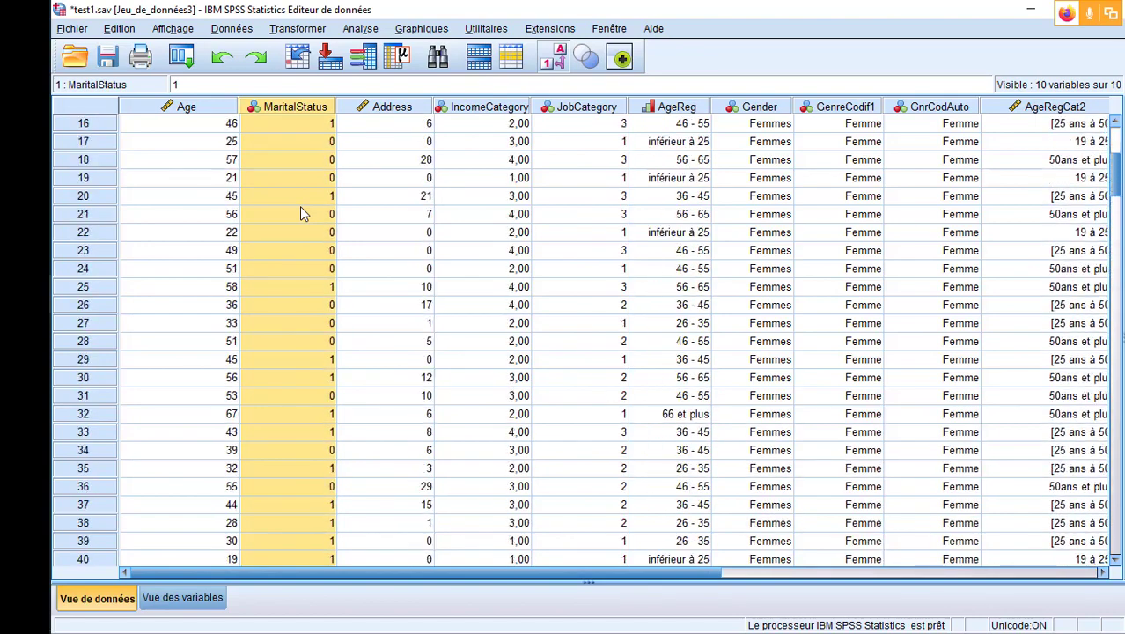
pyautogui.rightClick(301, 105)
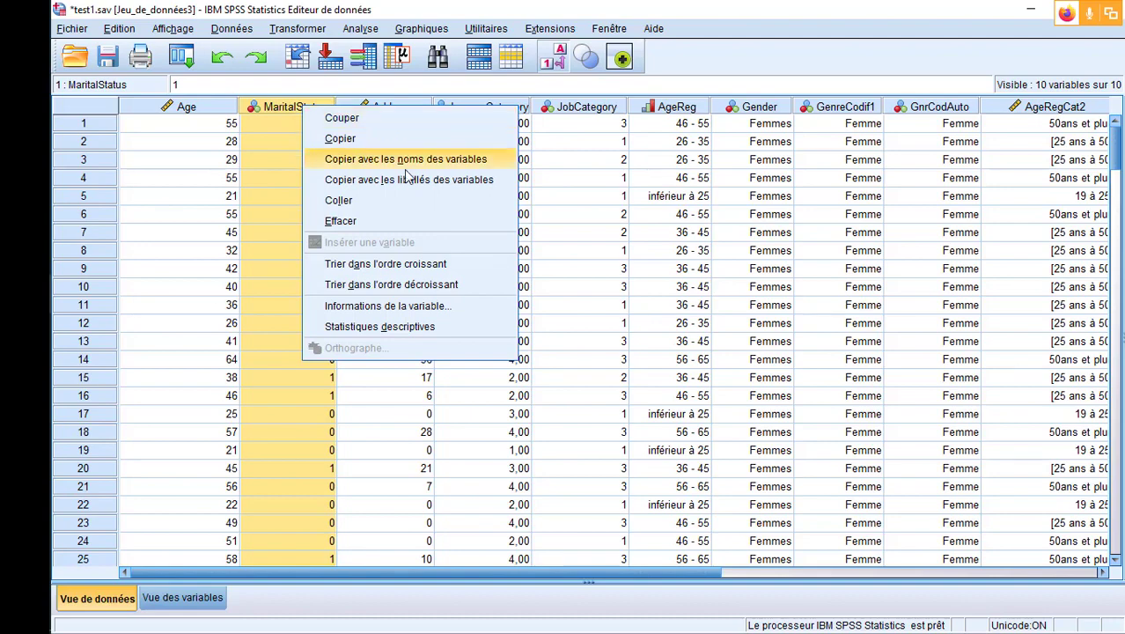
pyautogui.click(426, 266)
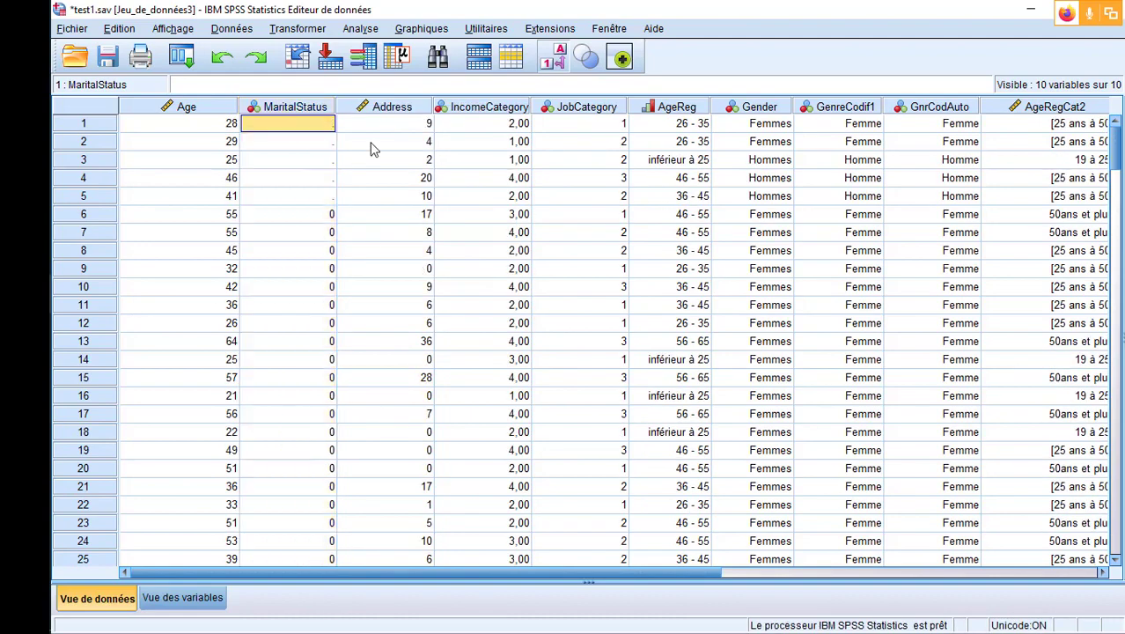
# Enter 9 in the empty MaritalStatus cells of rows 1 to 5 and look over the filled cells
pyautogui.write('9')
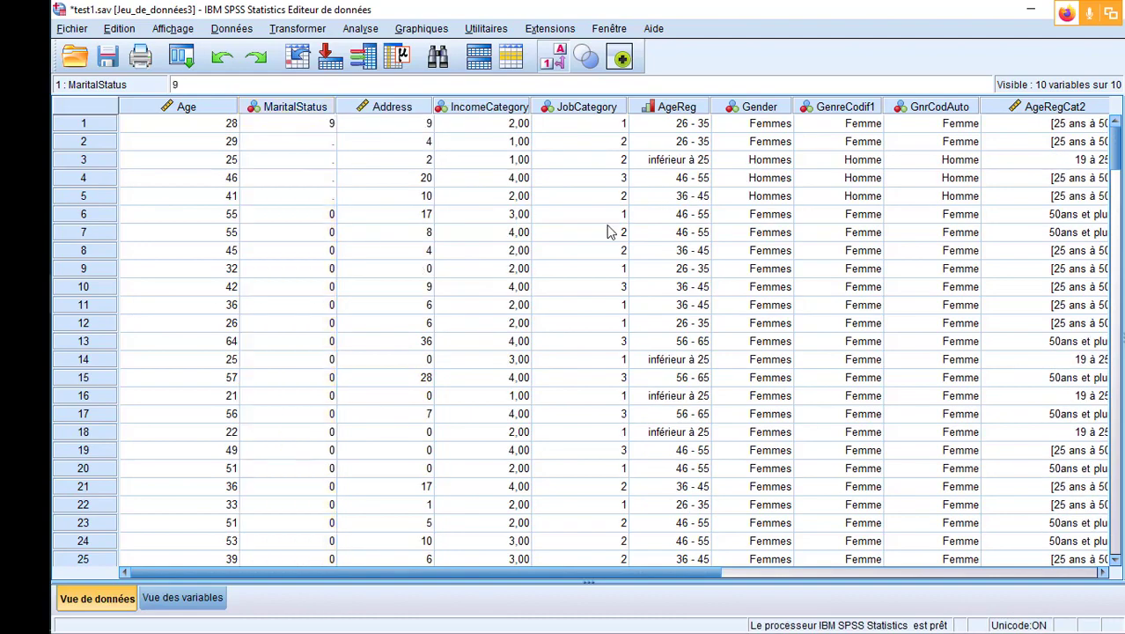
pyautogui.press('Return')
pyautogui.write('9')
pyautogui.press('Return')
pyautogui.write('9')
pyautogui.press('Return')
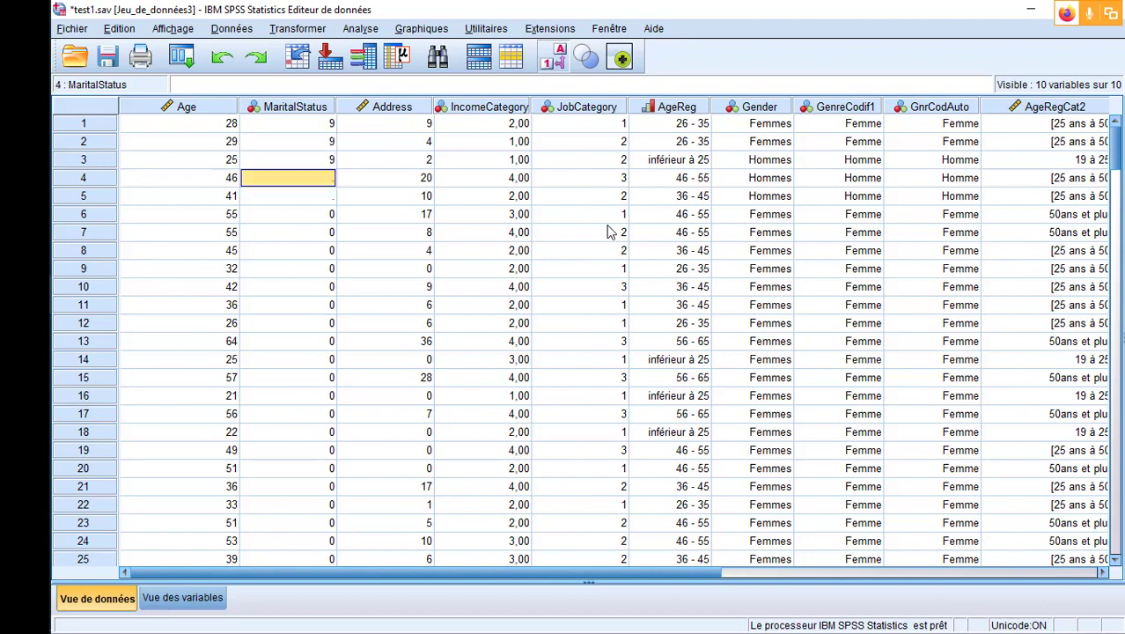
pyautogui.write('9')
pyautogui.press('Return')
pyautogui.write('9')
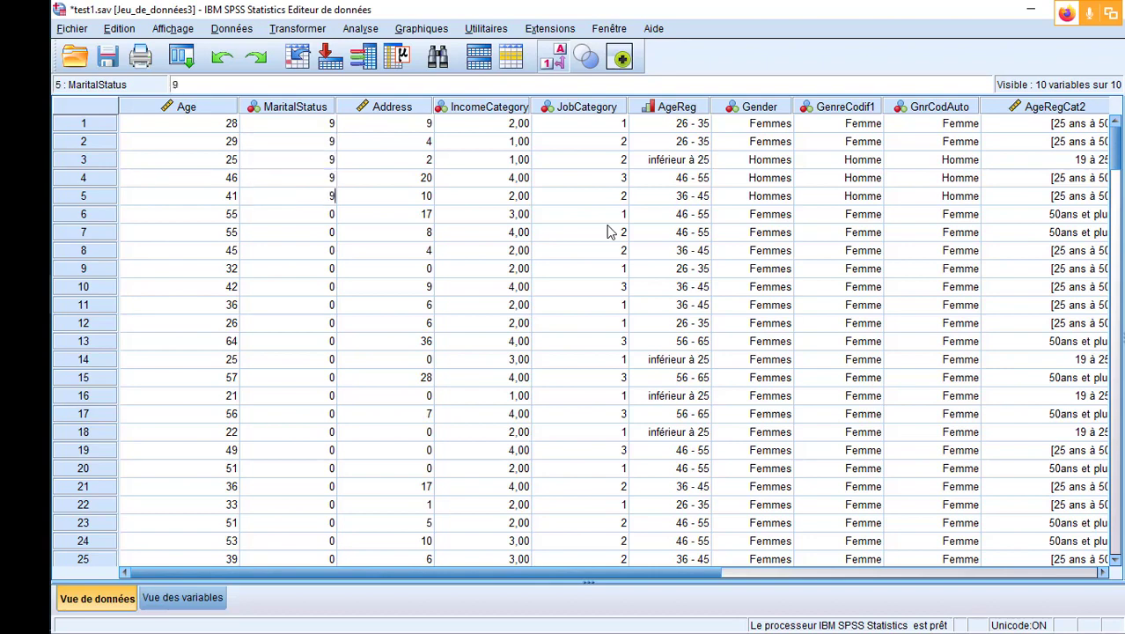
pyautogui.click(525, 304)
pyautogui.click(318, 126)
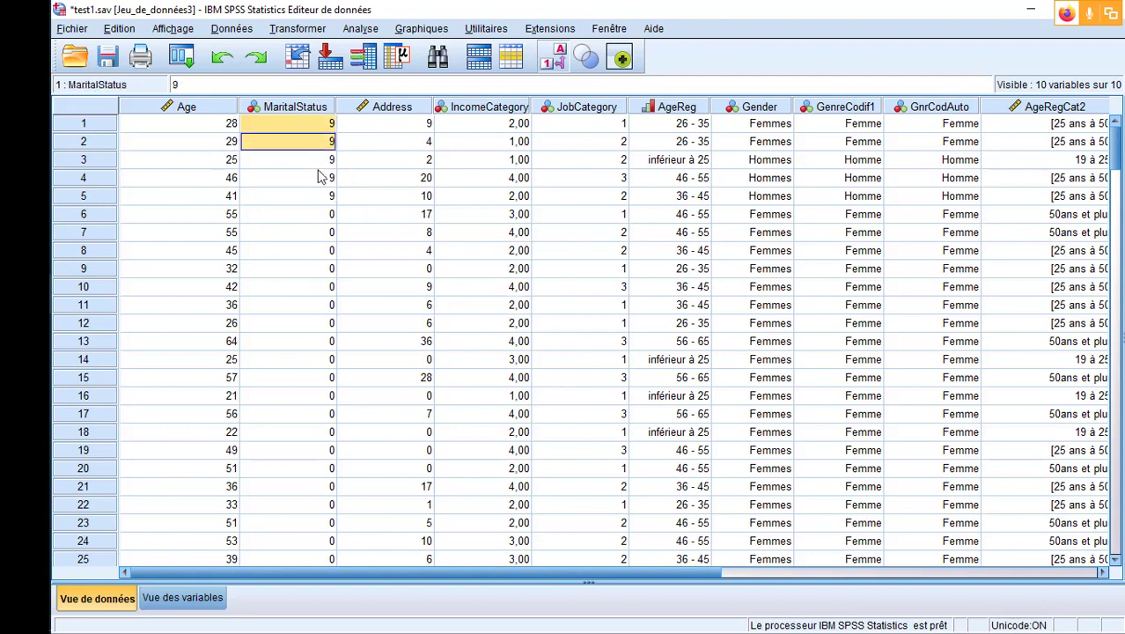
pyautogui.click(319, 195)
pyautogui.click(317, 126)
pyautogui.click(315, 195)
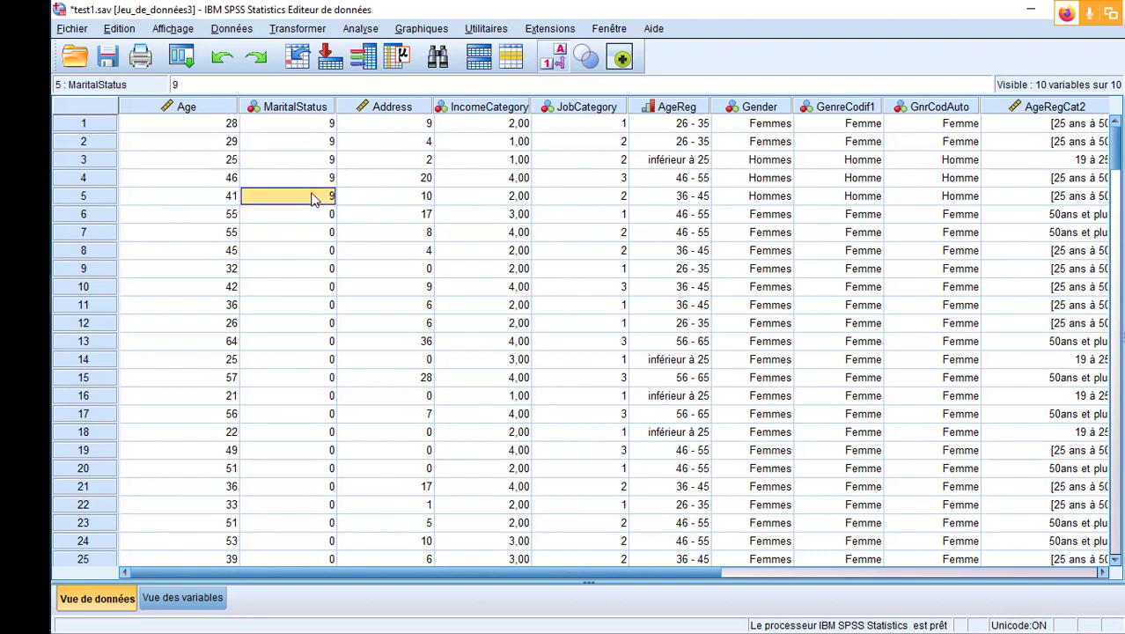
pyautogui.click(315, 124)
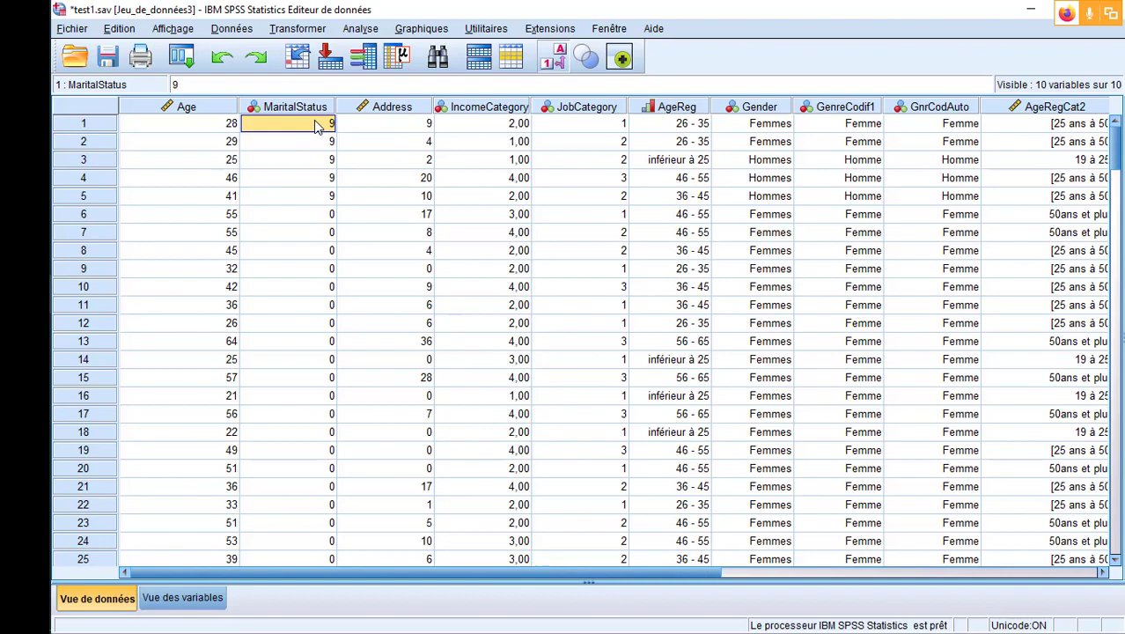
# Declare 9 as a discrete missing value for the MaritalStatus variable
pyautogui.click(183, 599)
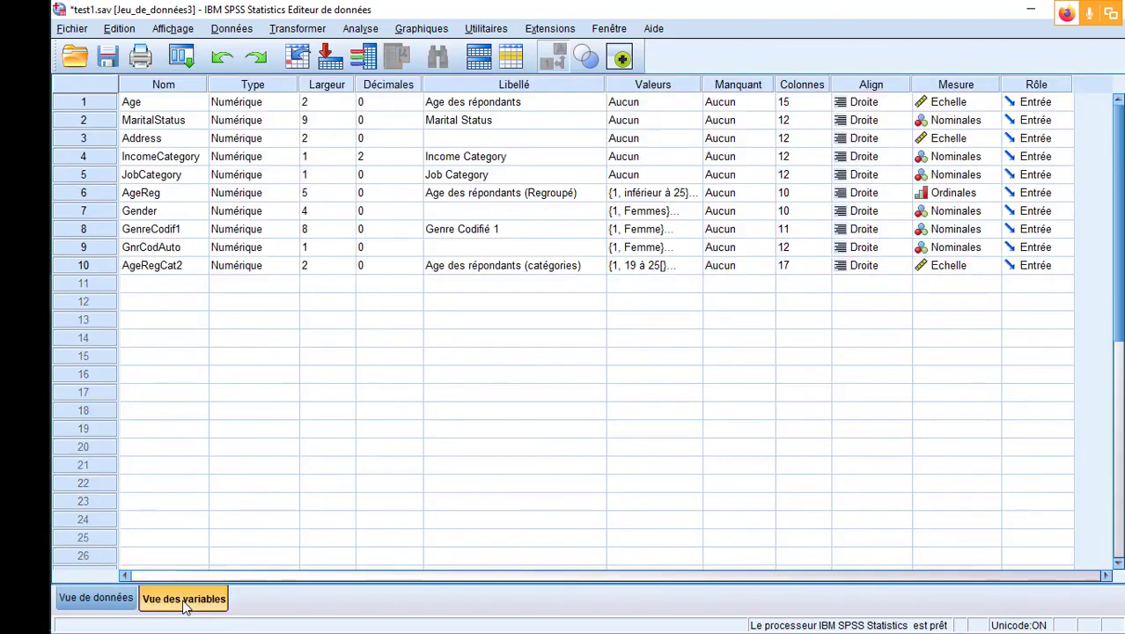
pyautogui.click(104, 599)
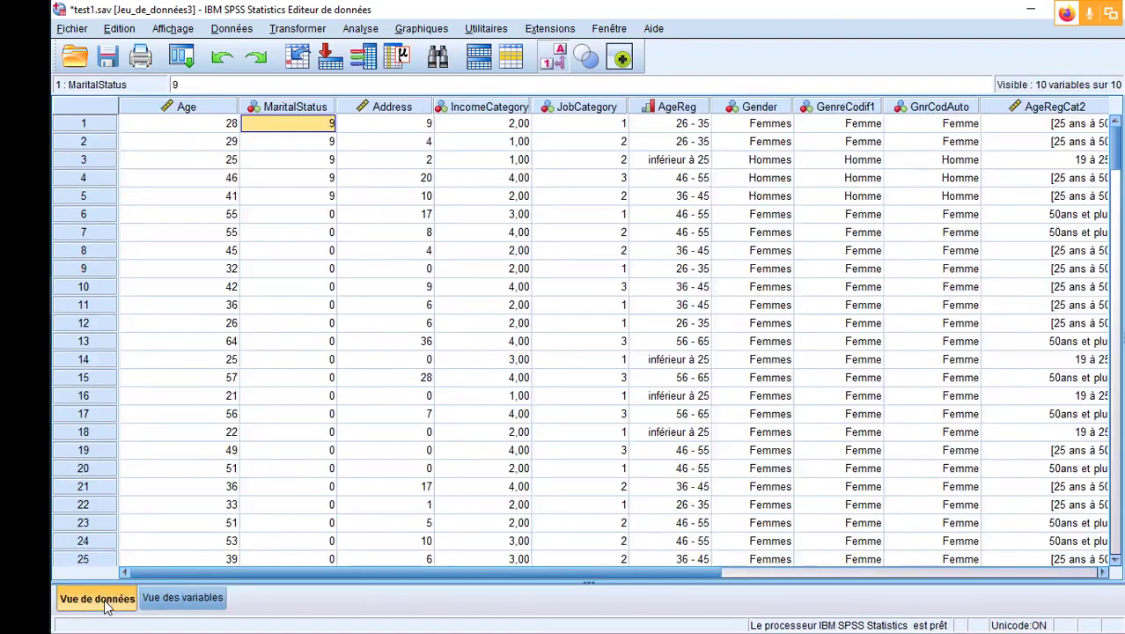
pyautogui.click(185, 600)
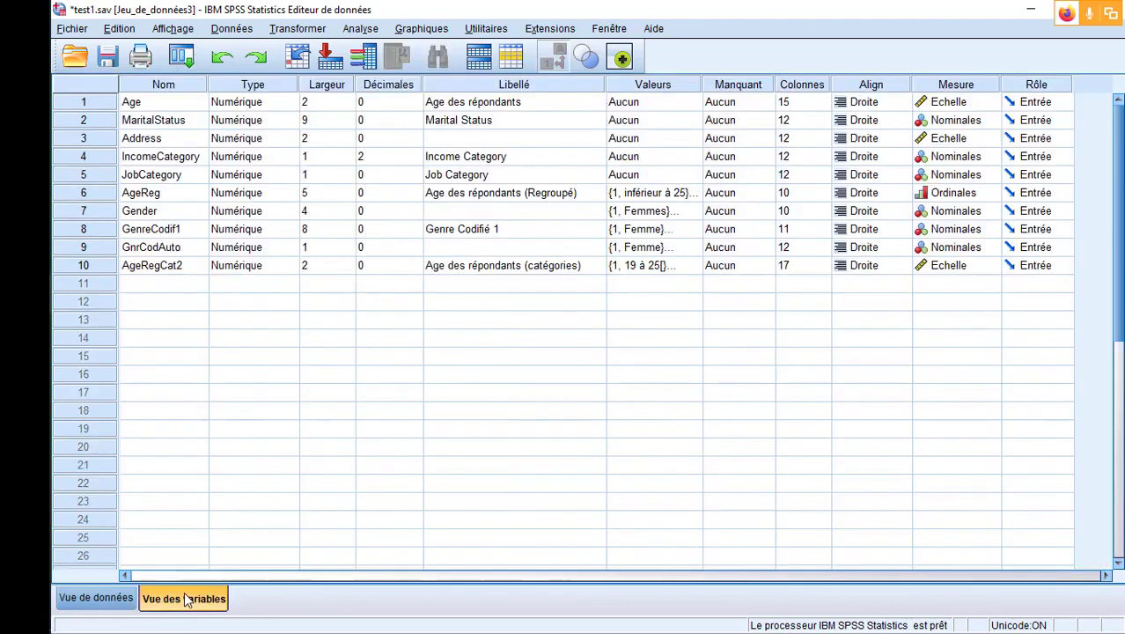
pyautogui.click(86, 122)
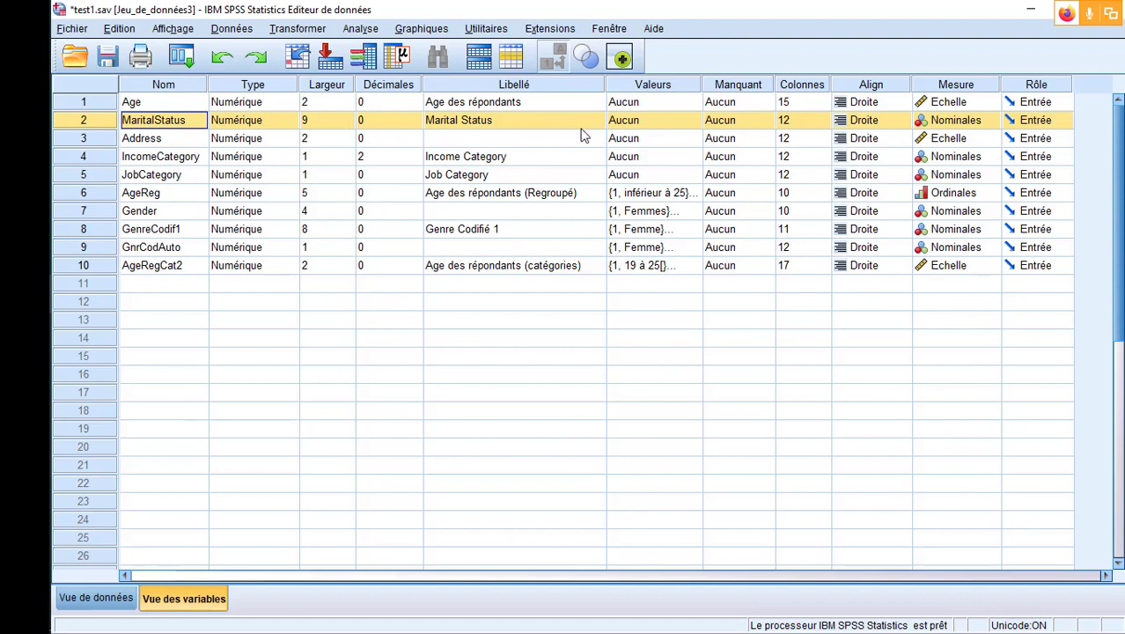
pyautogui.click(771, 126)
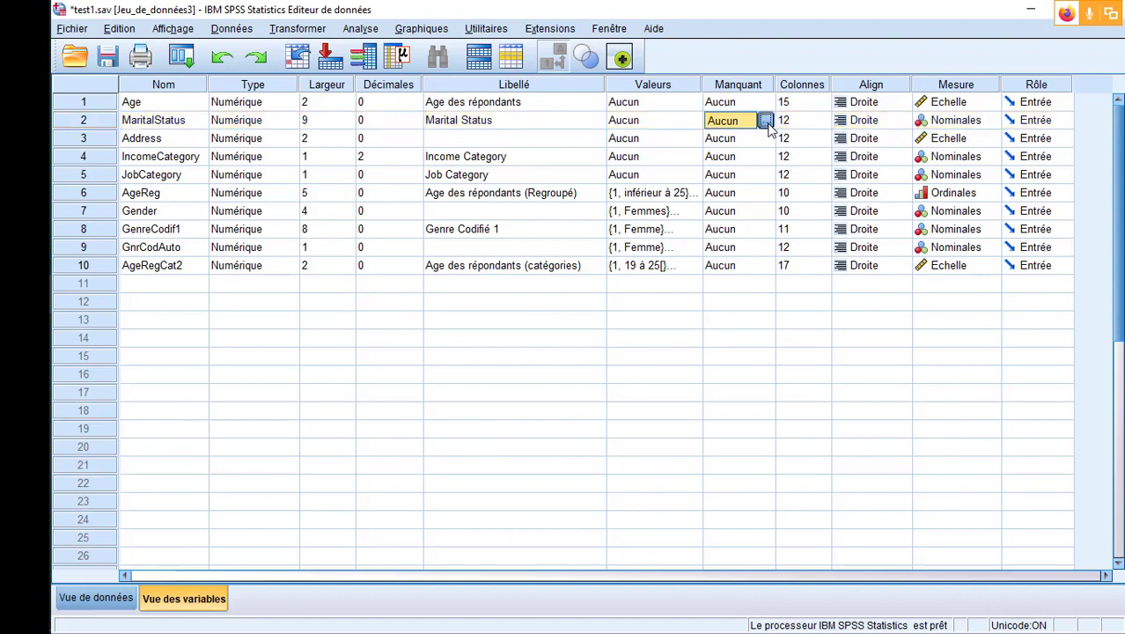
pyautogui.click(766, 121)
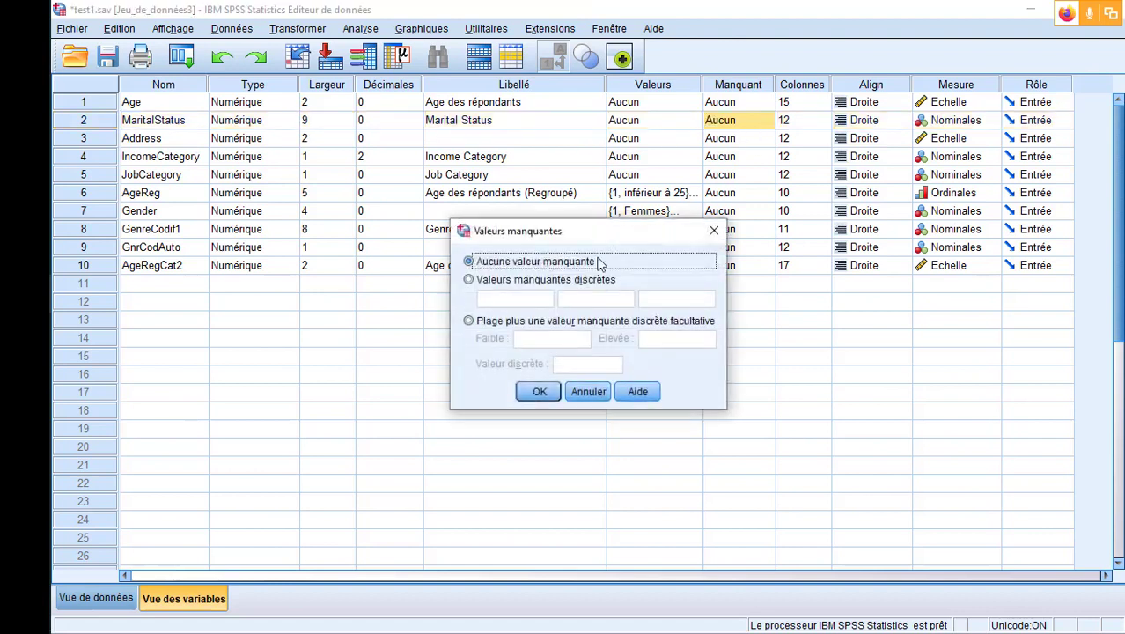
pyautogui.click(469, 281)
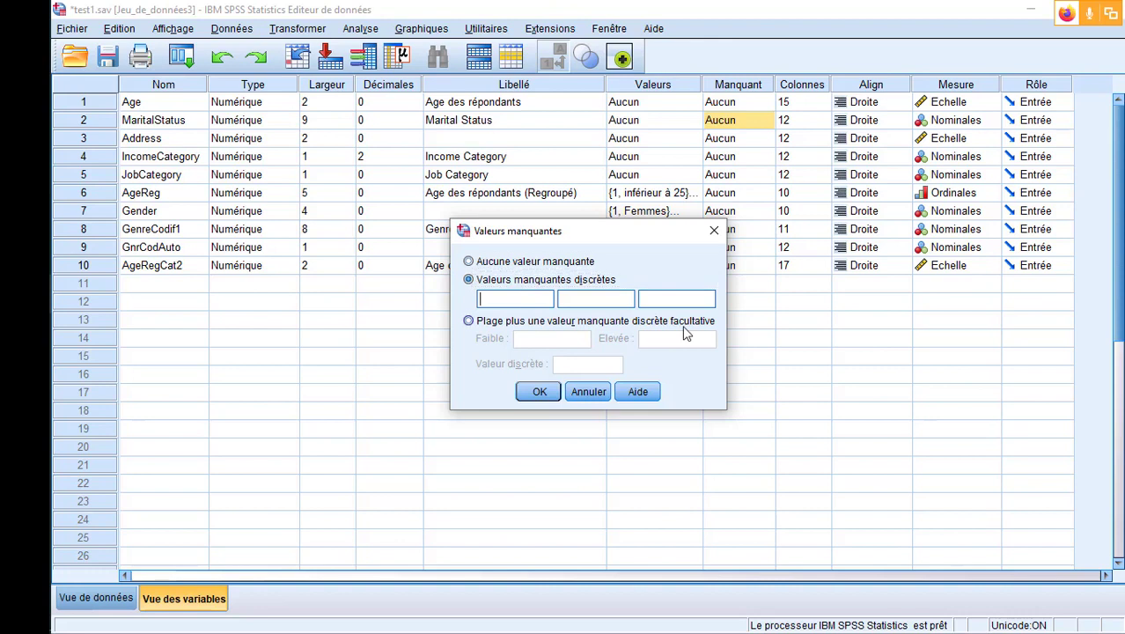
pyautogui.write('9')
pyautogui.click(539, 392)
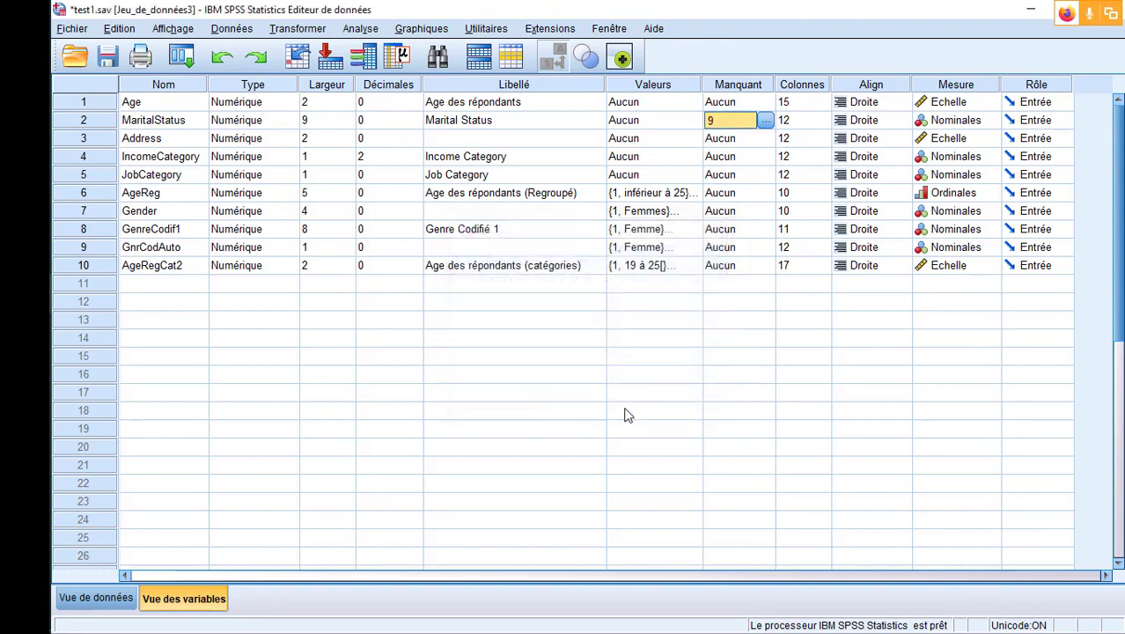
pyautogui.click(674, 414)
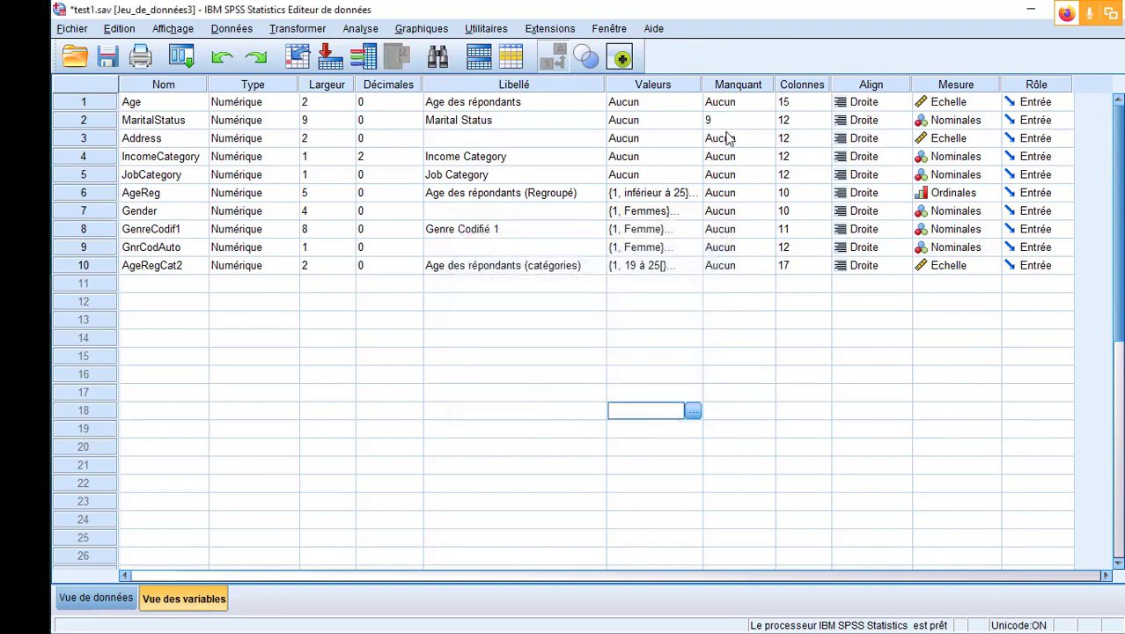
# Run a frequency table for MaritalStatus instead of Gender, review the output, and return to the variable view of test1.sav
pyautogui.click(357, 32)
pyautogui.moveTo(431, 75)
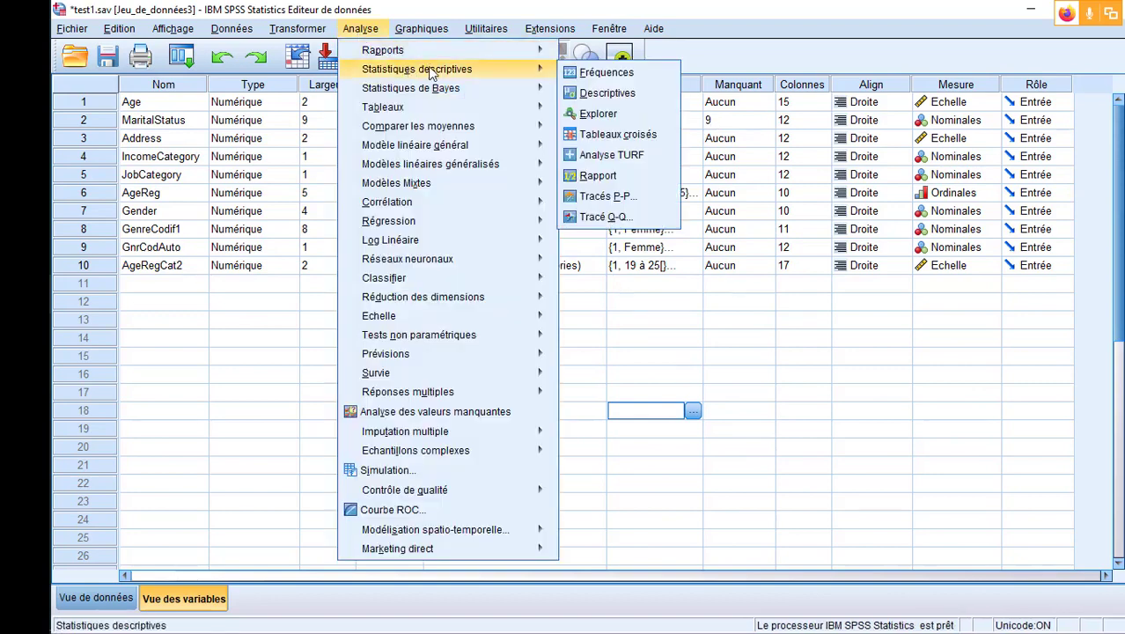
pyautogui.click(629, 73)
pyautogui.click(611, 115)
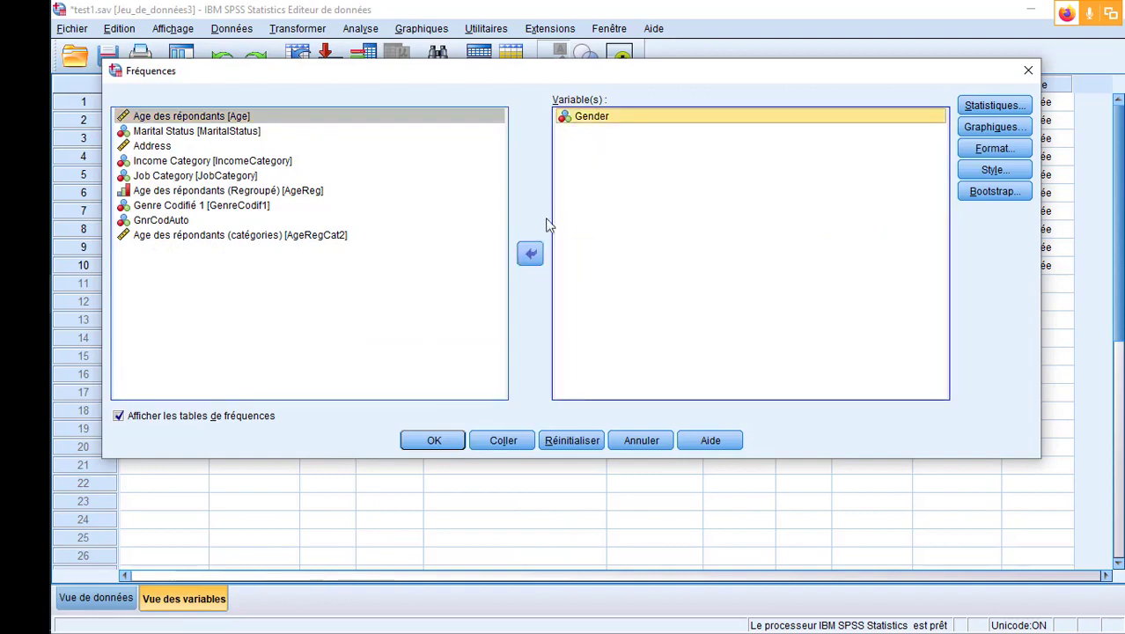
pyautogui.click(531, 254)
pyautogui.click(254, 132)
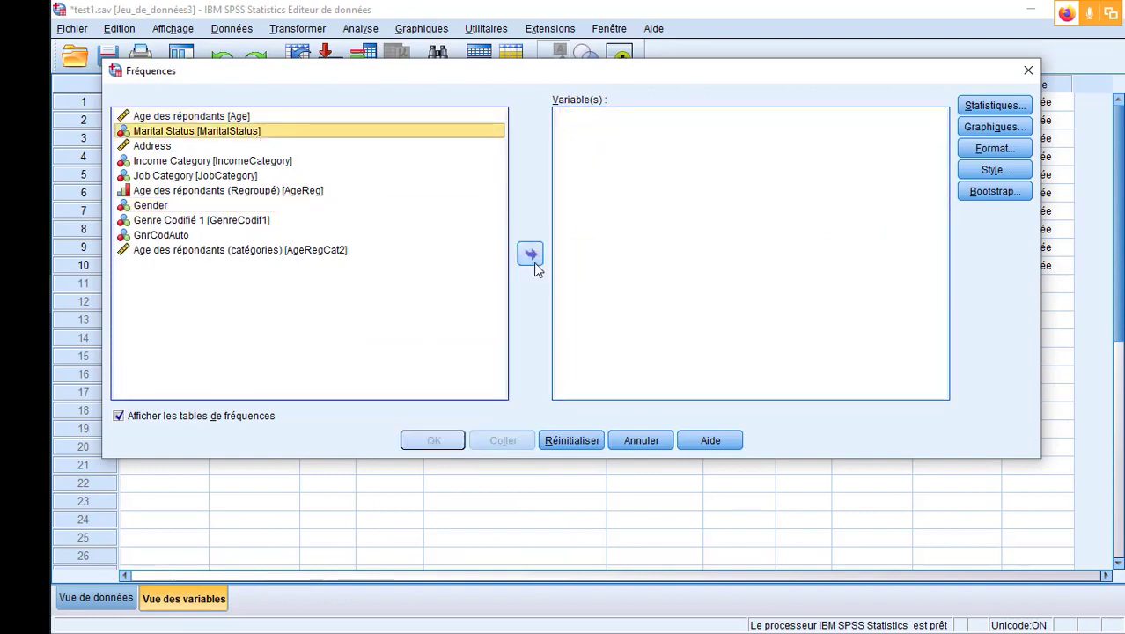
pyautogui.click(531, 257)
pyautogui.click(435, 439)
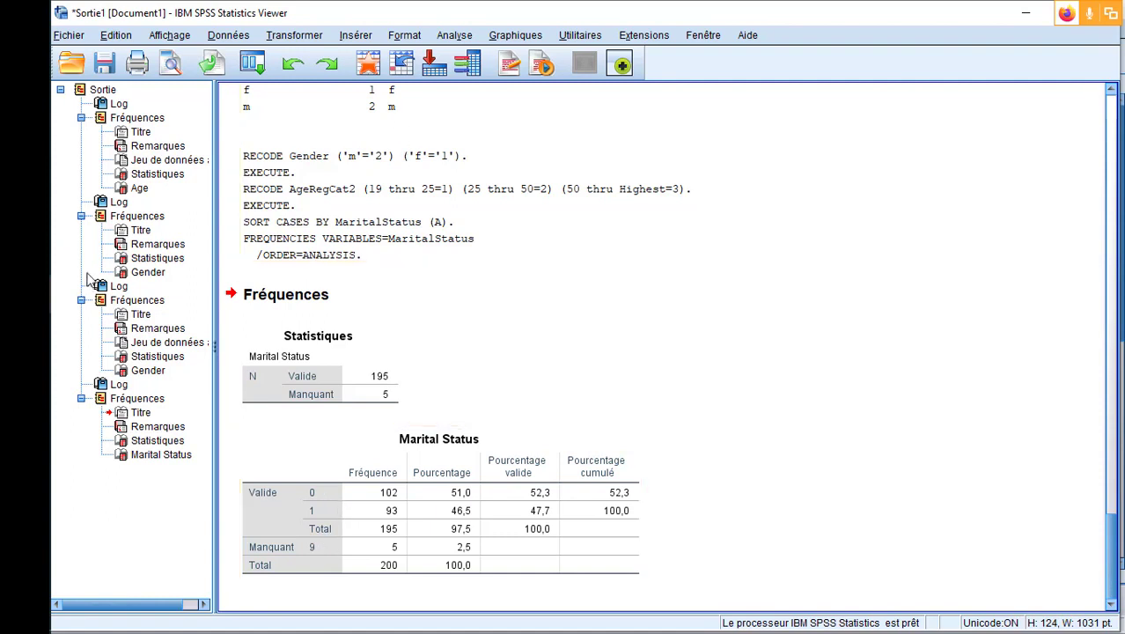
pyautogui.click(25, 308)
pyautogui.click(163, 480)
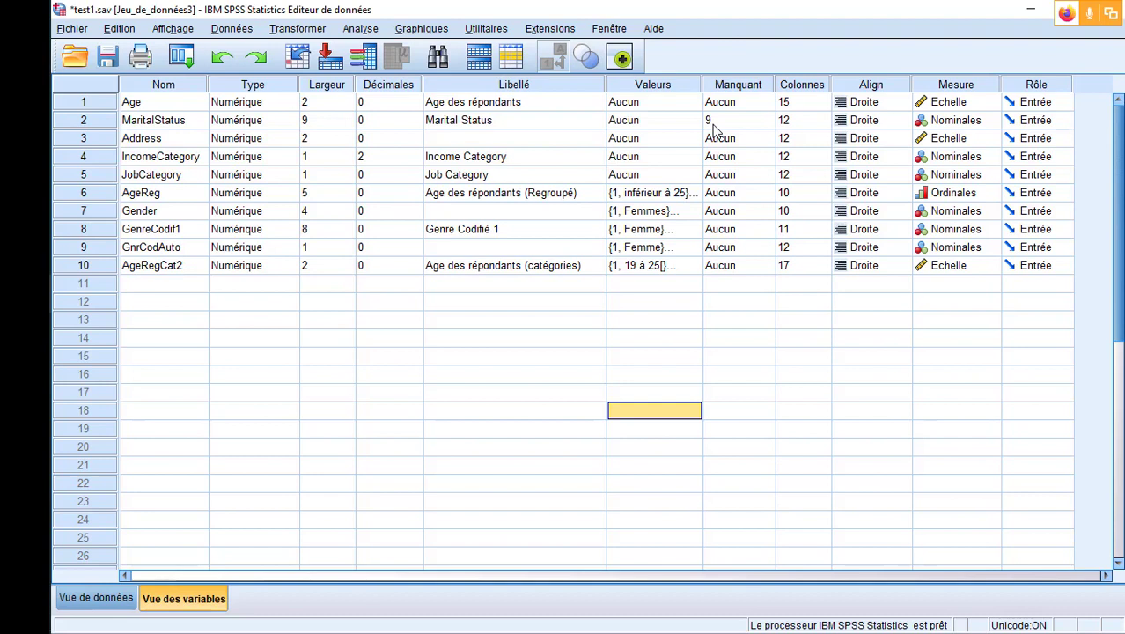
# Try the range plus optional discrete value setting for MaritalStatus's missing values with an empty range, and return to the discrete value 9
pyautogui.click(772, 124)
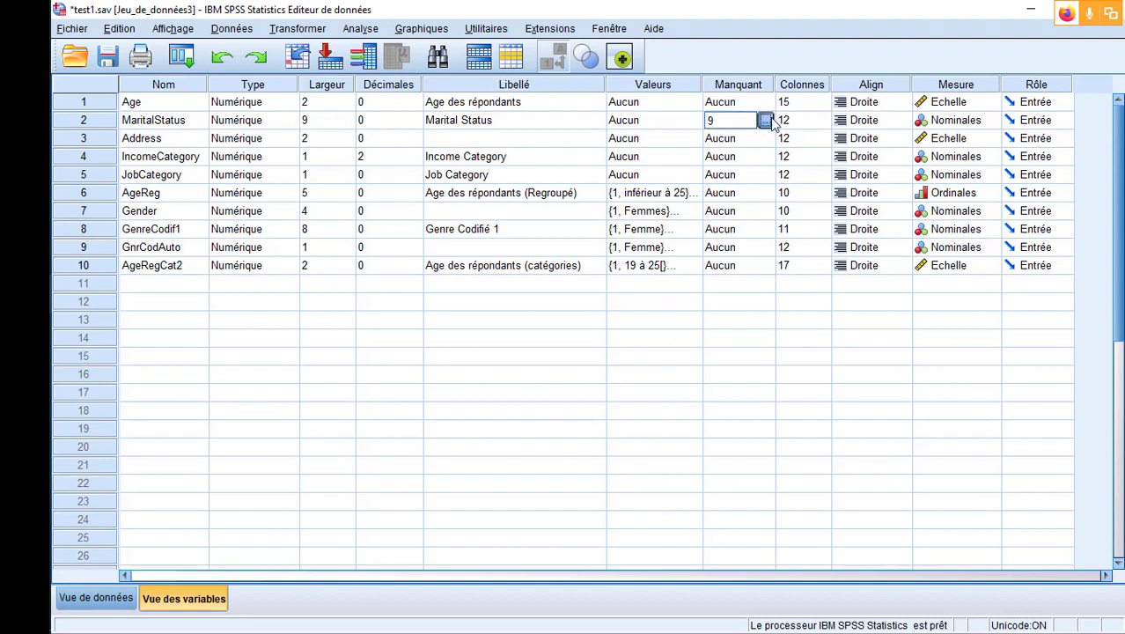
pyautogui.click(771, 124)
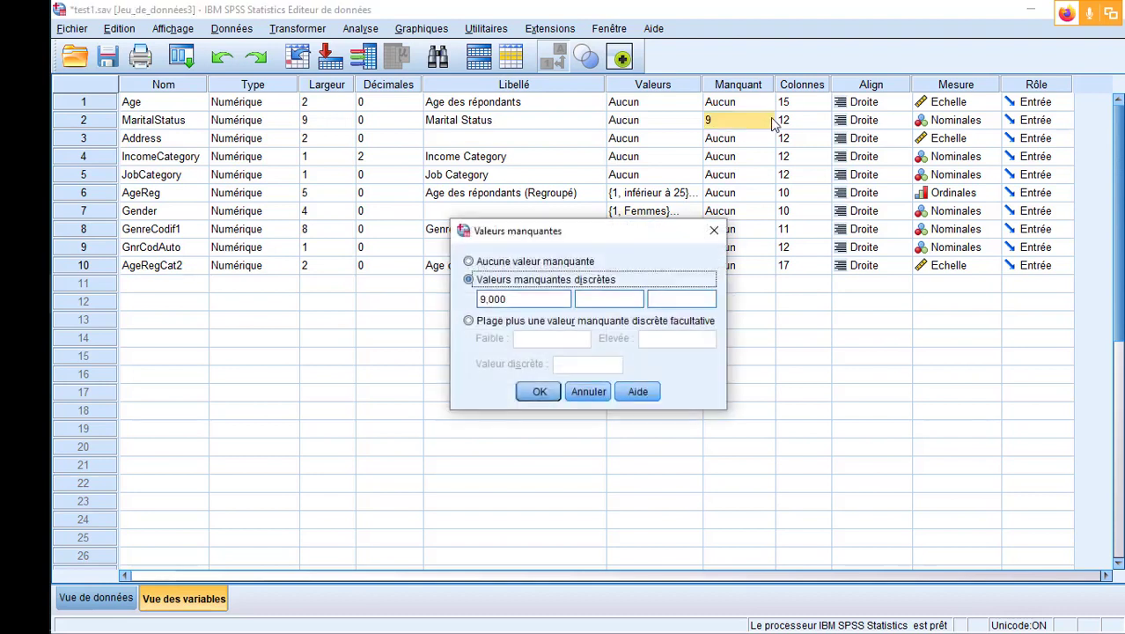
pyautogui.click(468, 321)
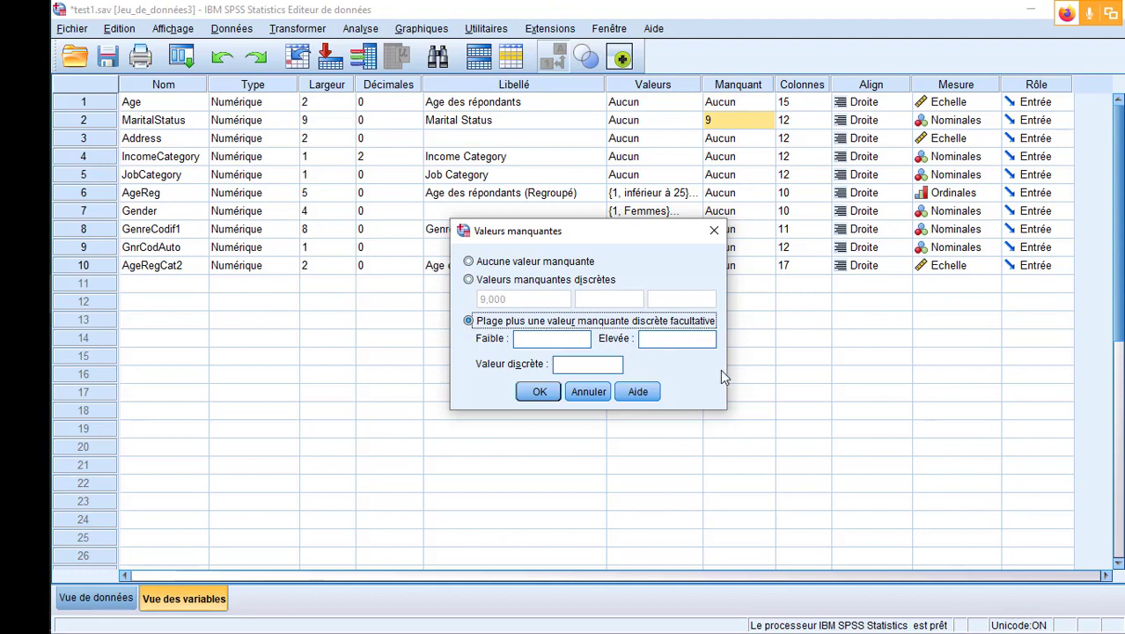
pyautogui.click(540, 391)
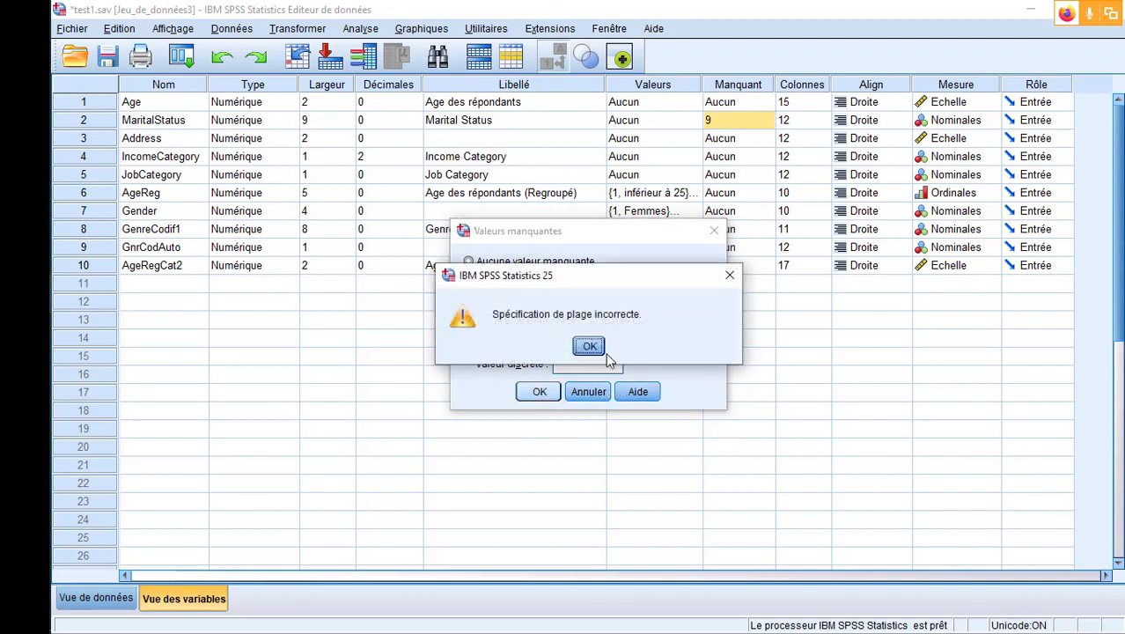
pyautogui.click(730, 275)
pyautogui.click(468, 279)
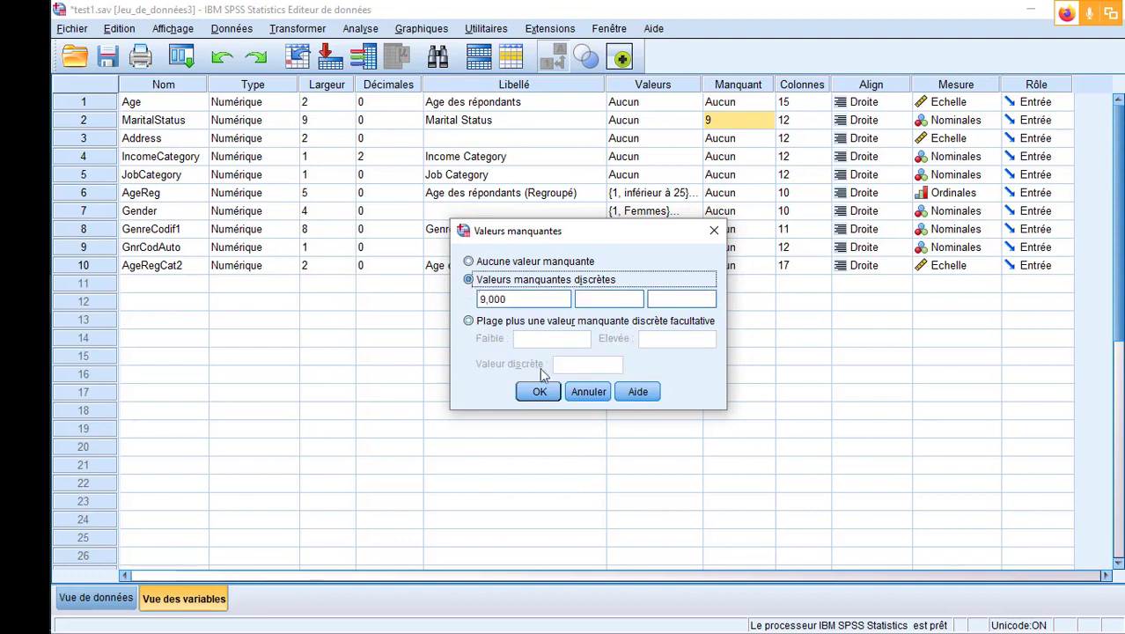
pyautogui.click(540, 391)
# Save the test1.sav data file with the MaritalStatus missing-value definition
pyautogui.click(715, 370)
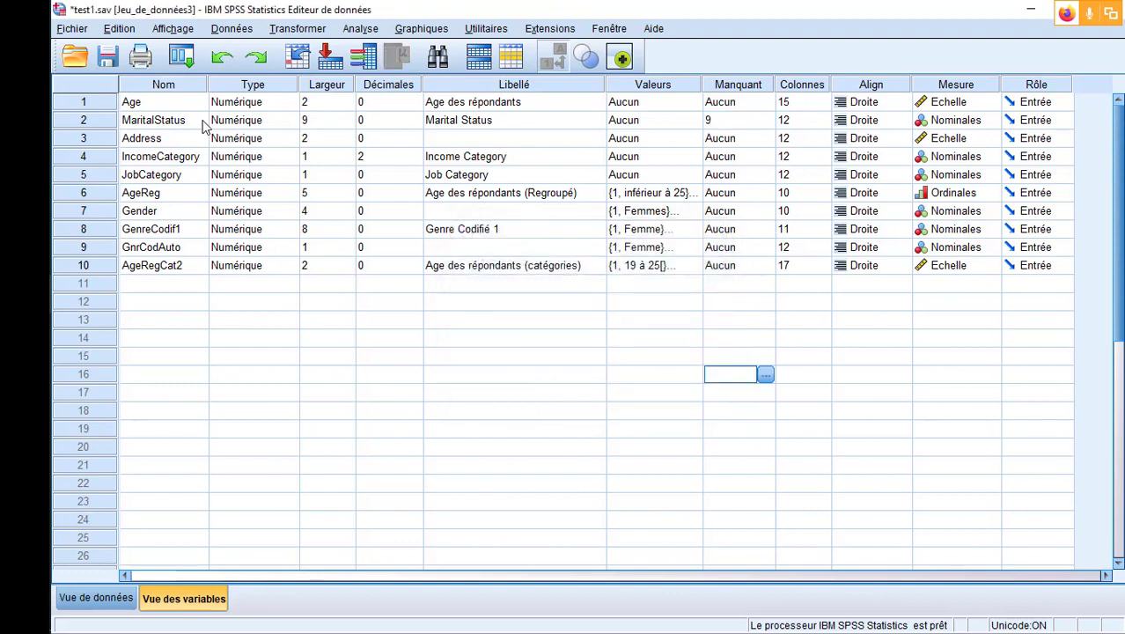
pyautogui.click(108, 56)
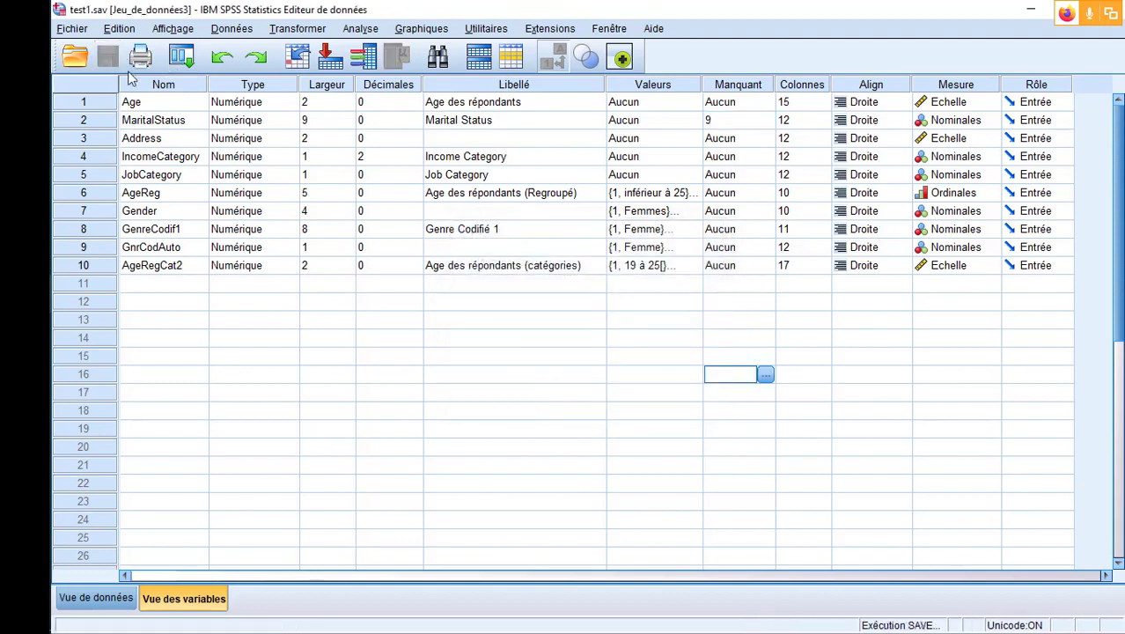